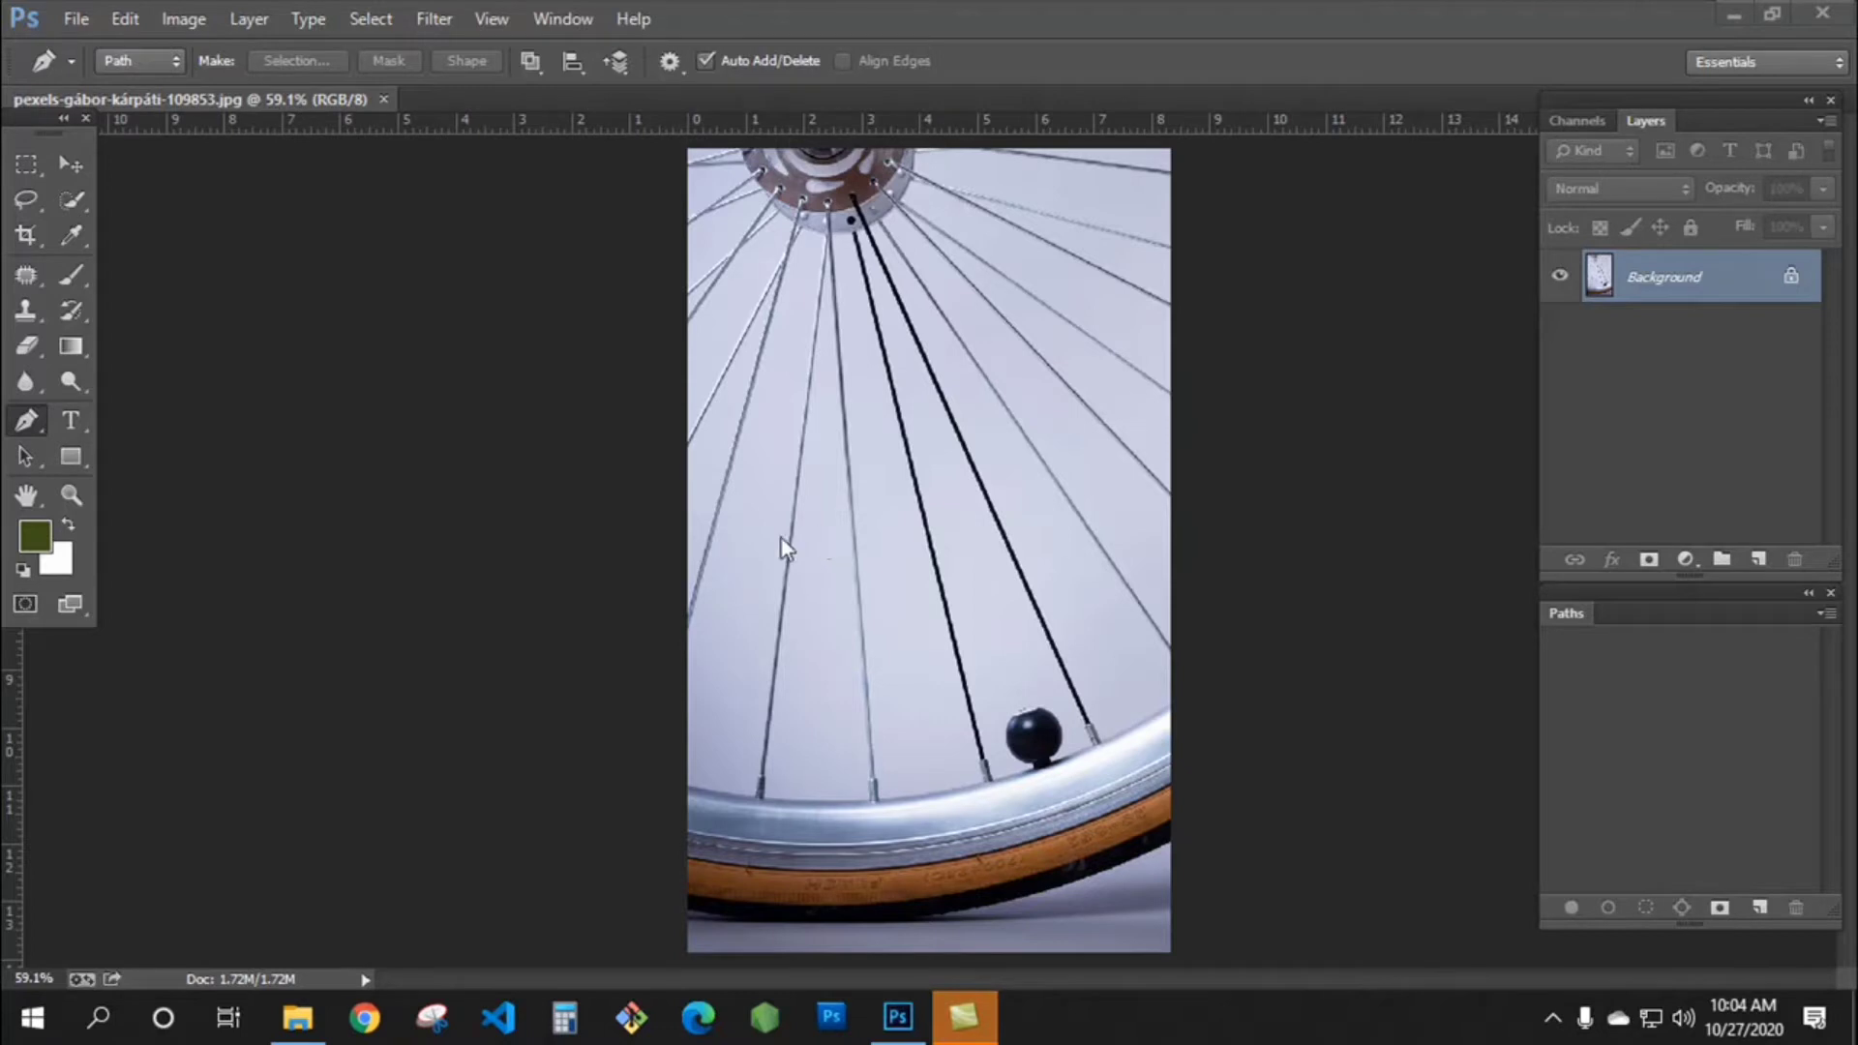
- Choose the Pen Tool and create a new empty path for the wheel image
{"action": "right_click", "coordinate": [29, 423]}
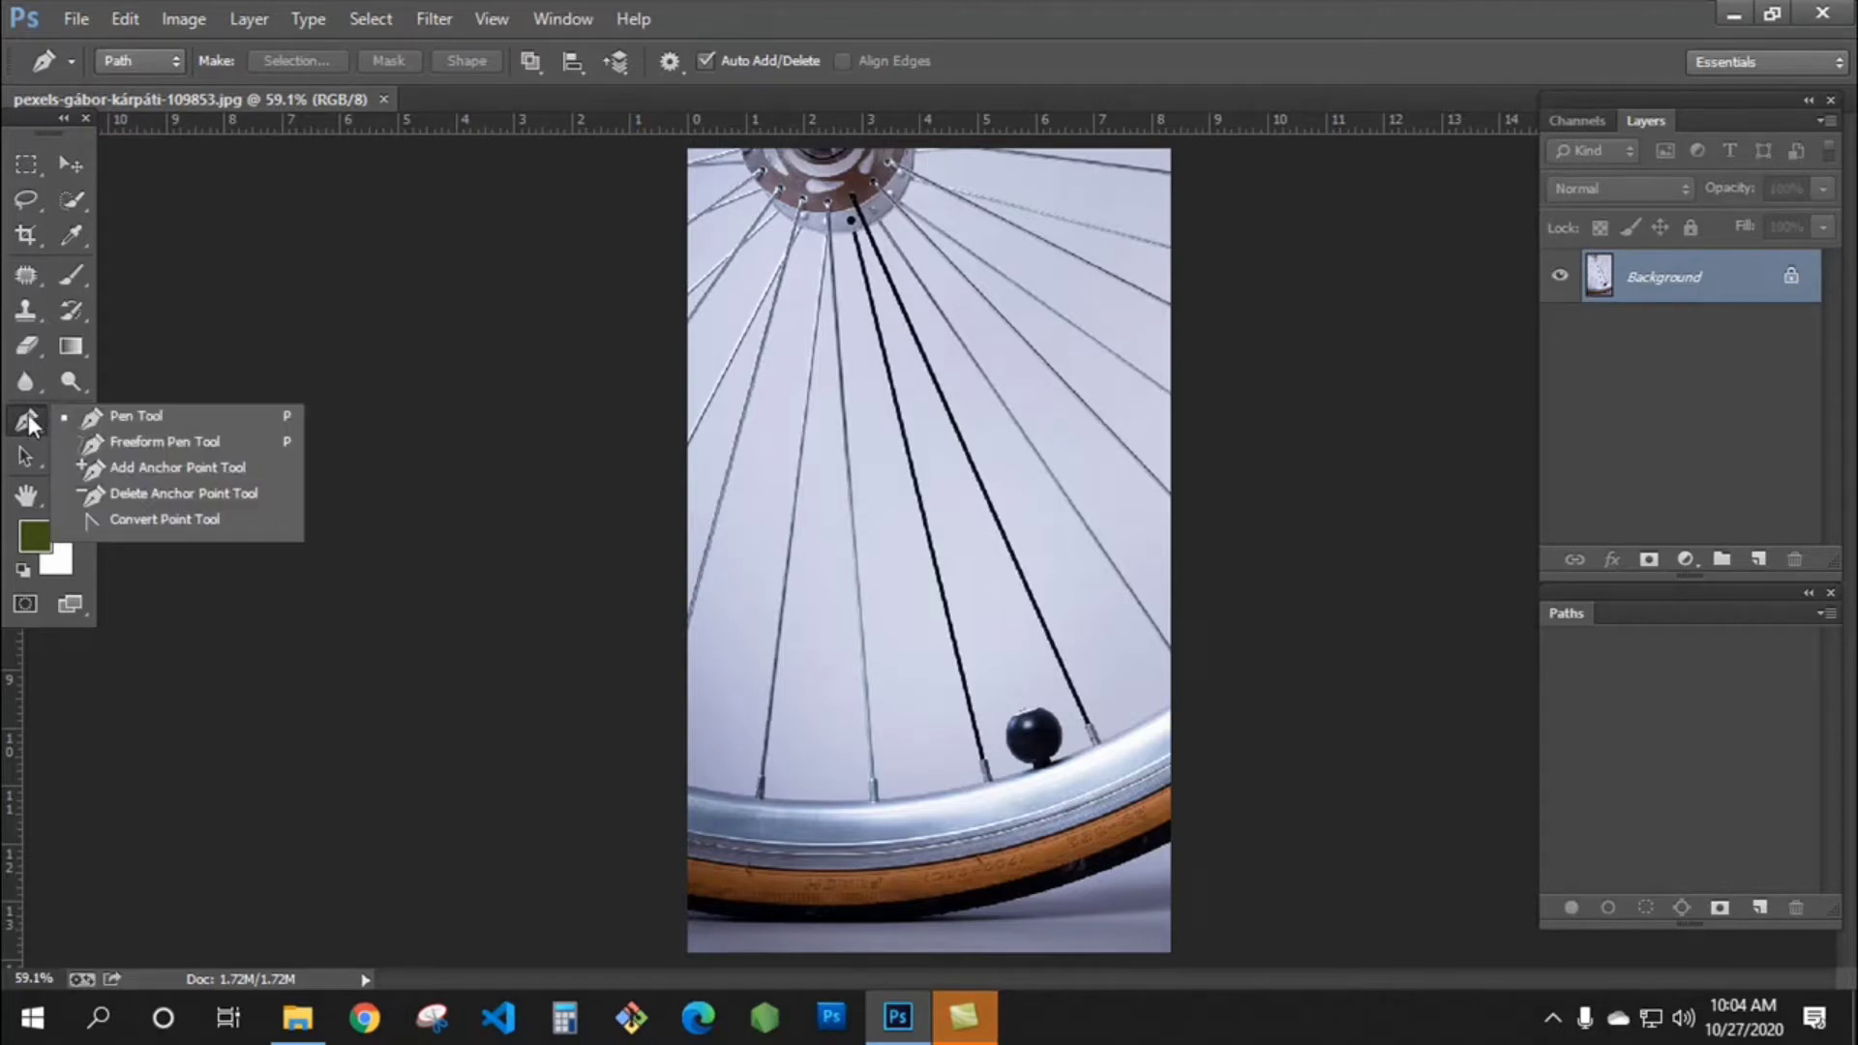
{"action": "left_click", "coordinate": [145, 416]}
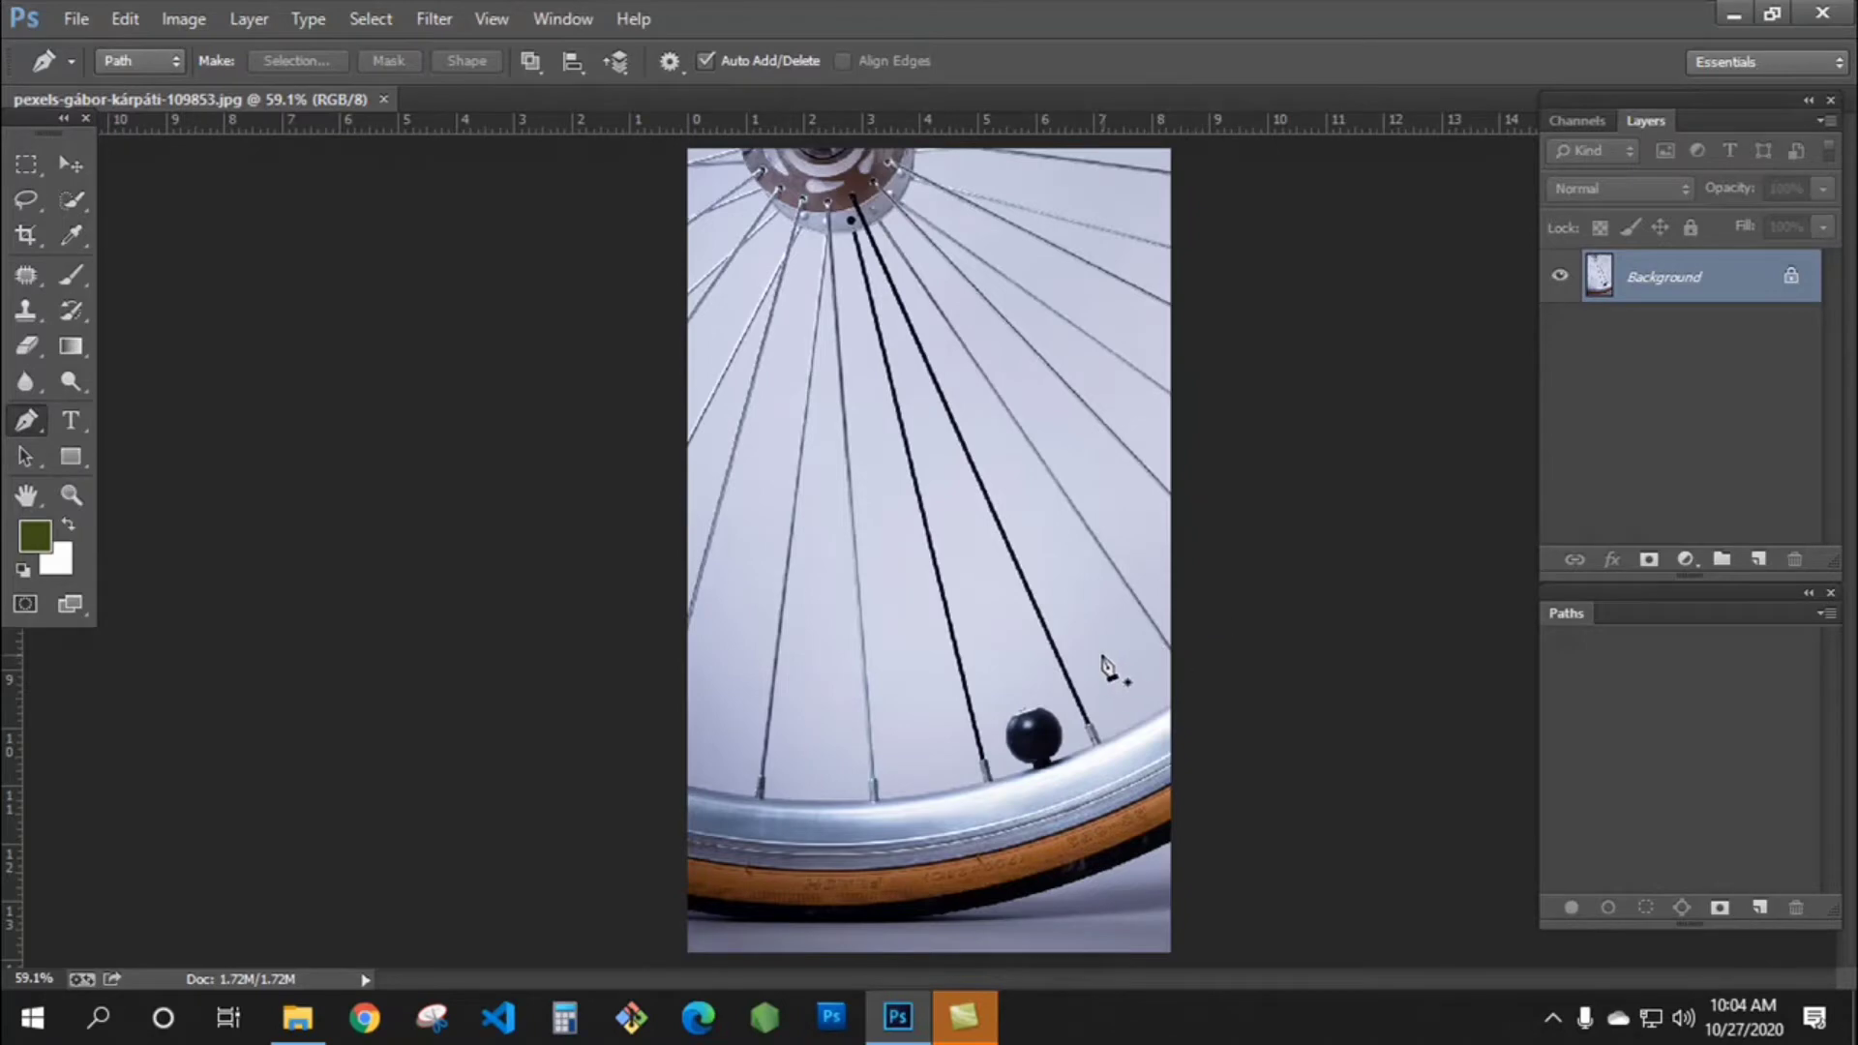
{"action": "left_click", "coordinate": [1760, 910]}
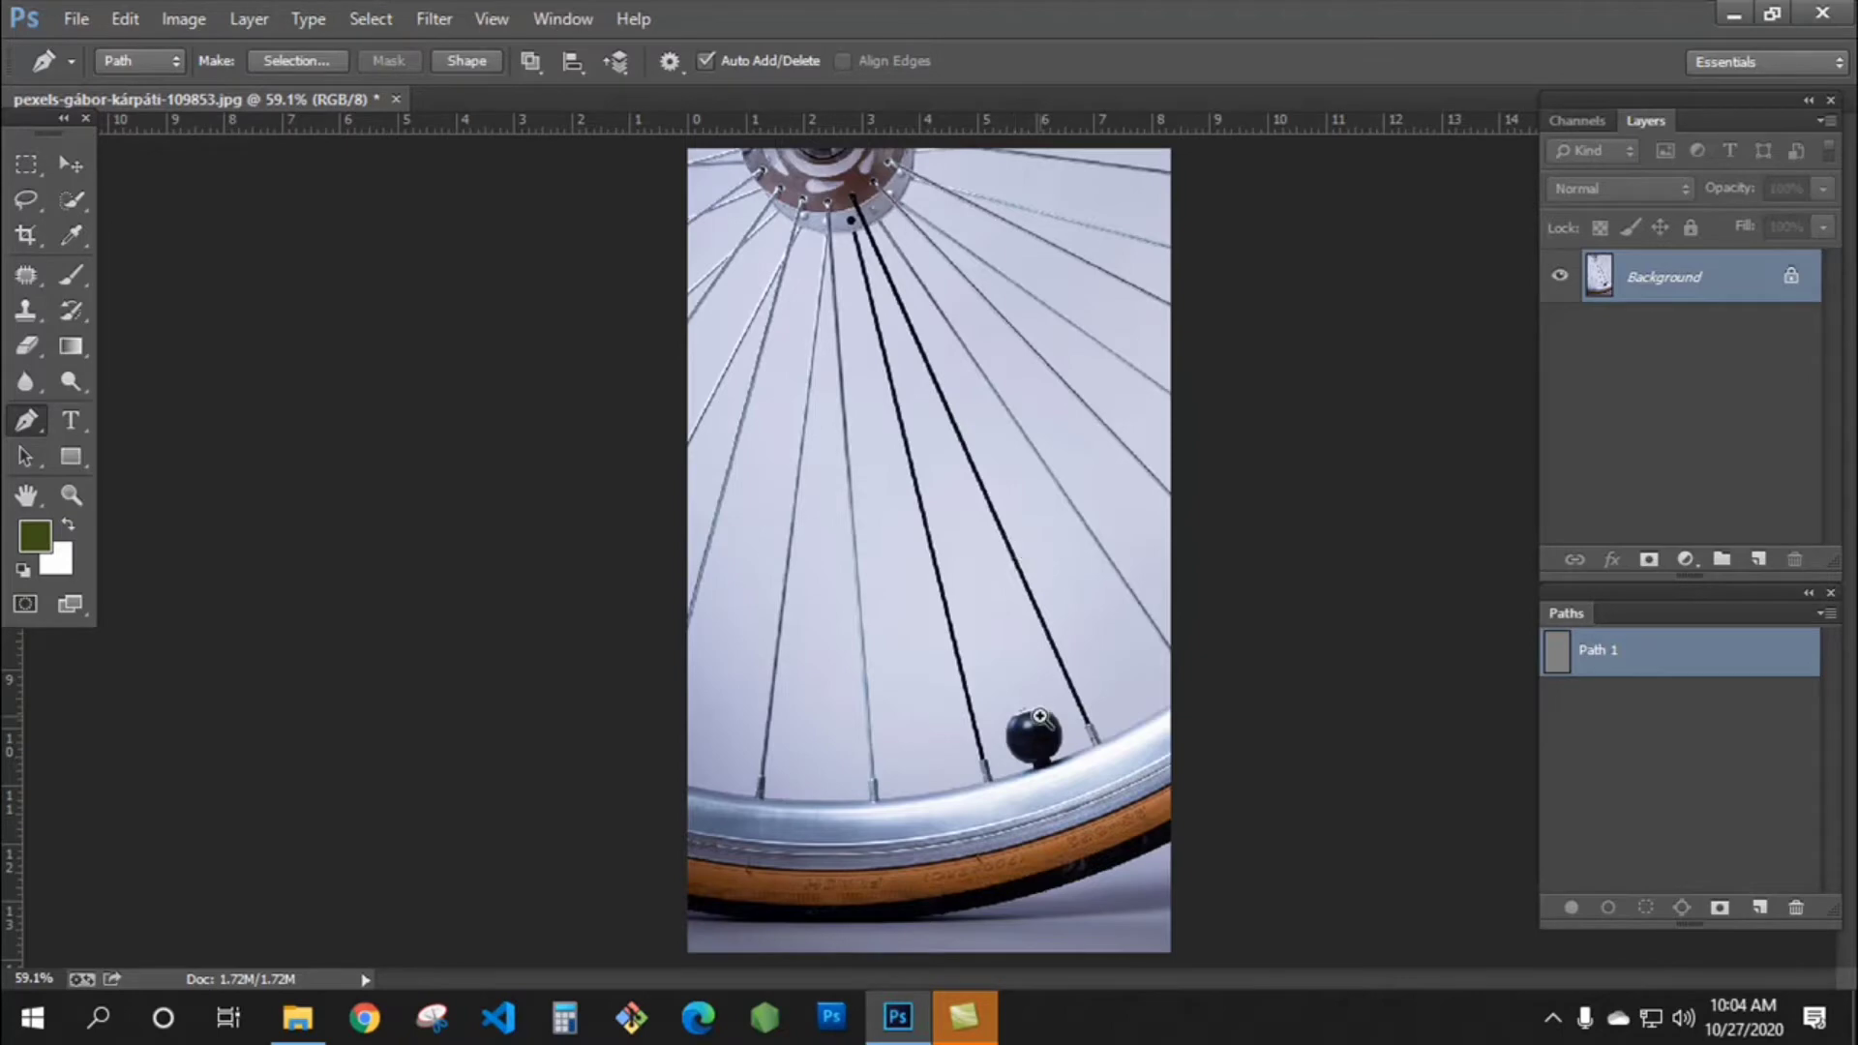
- Make Path 1 the image's clipping path and keep it selected for drawing
{"action": "left_click", "coordinate": [1026, 641]}
{"action": "left_click", "coordinate": [1048, 726]}
{"action": "left_click", "coordinate": [1049, 728]}
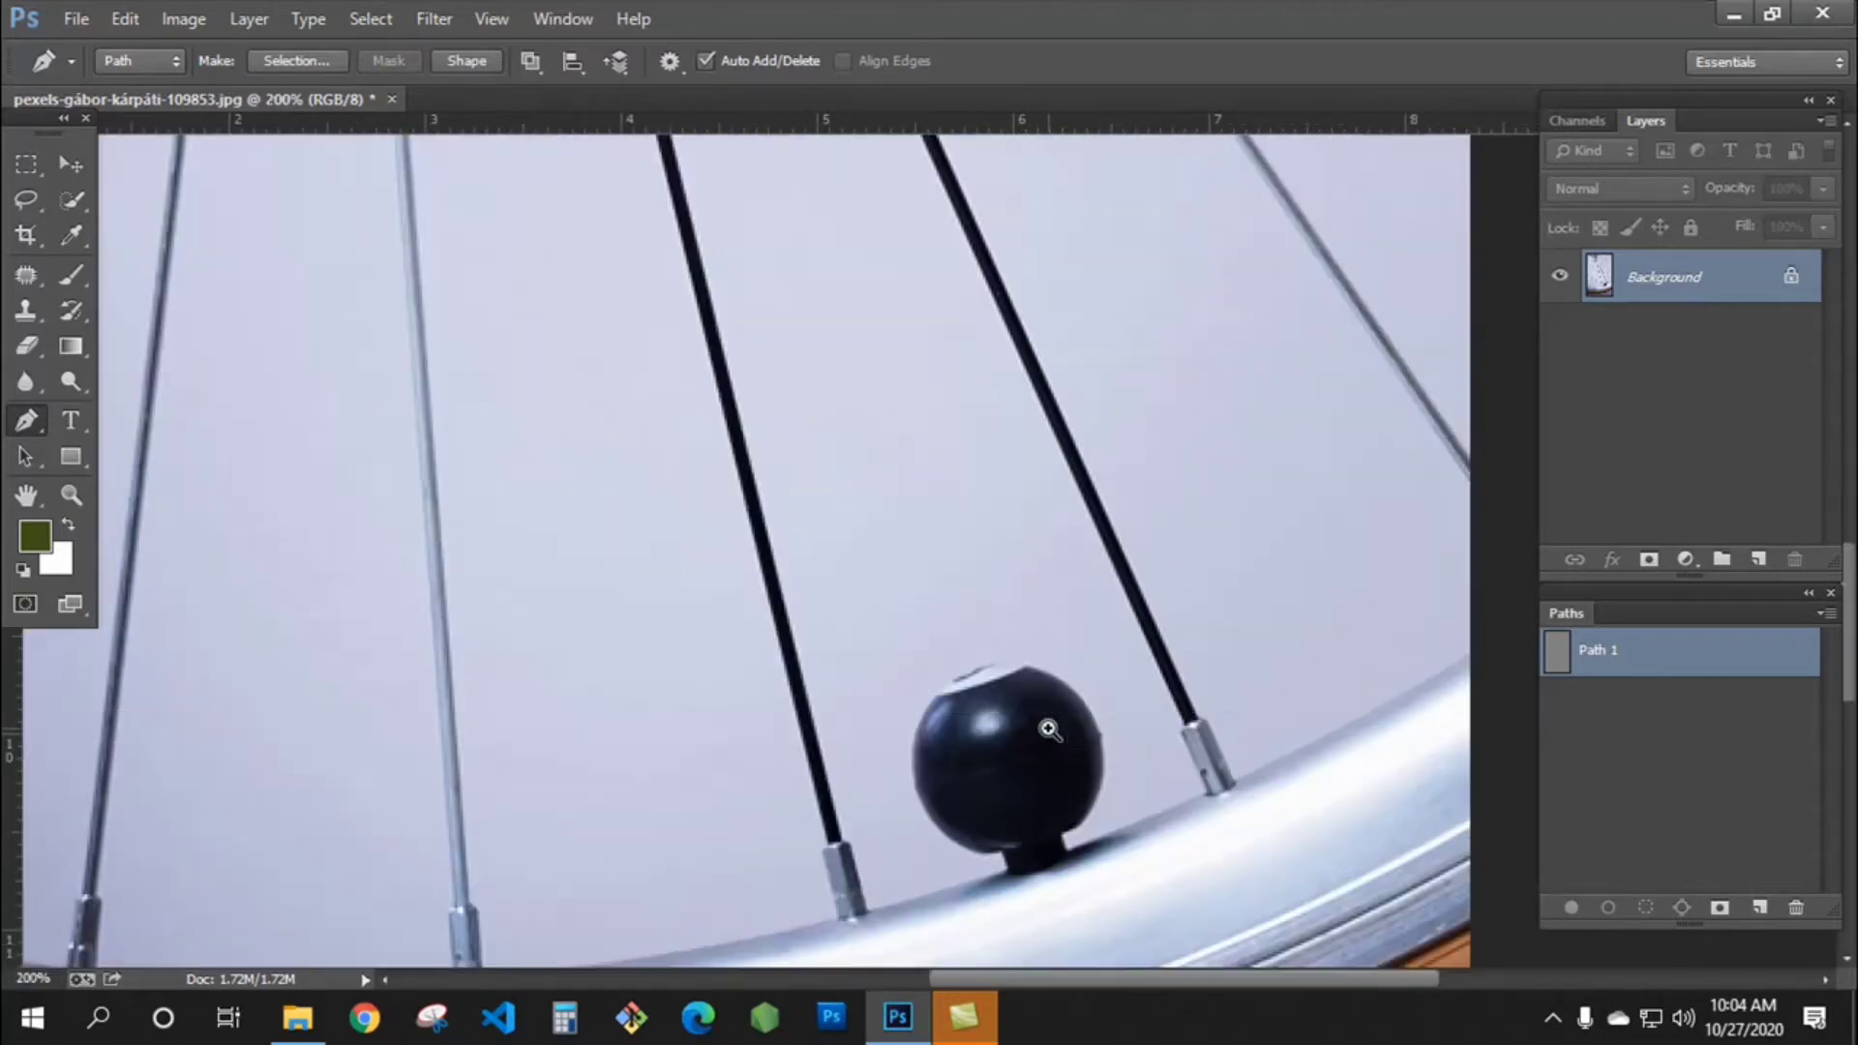
{"action": "left_click", "coordinate": [1054, 717]}
{"action": "left_click_drag", "start_coordinate": [1078, 652], "coordinate": [921, 503]}
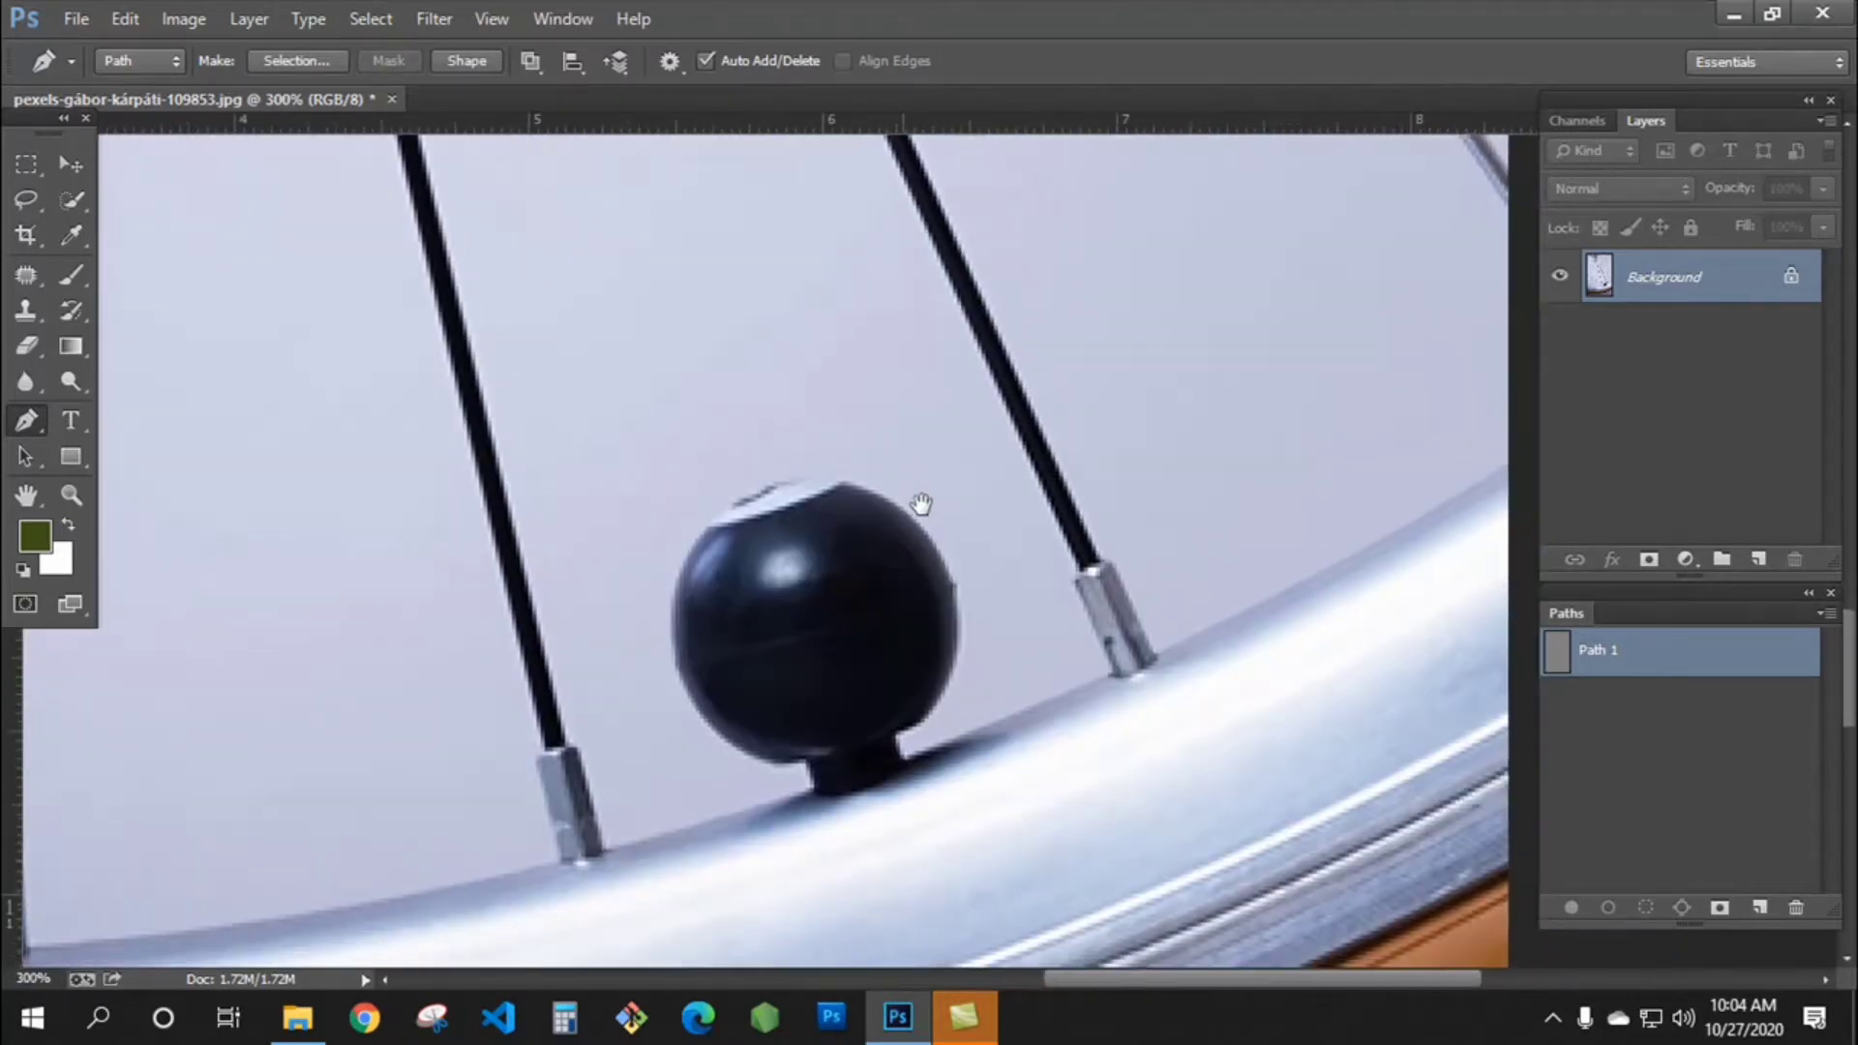
{"action": "left_click", "coordinate": [1645, 693]}
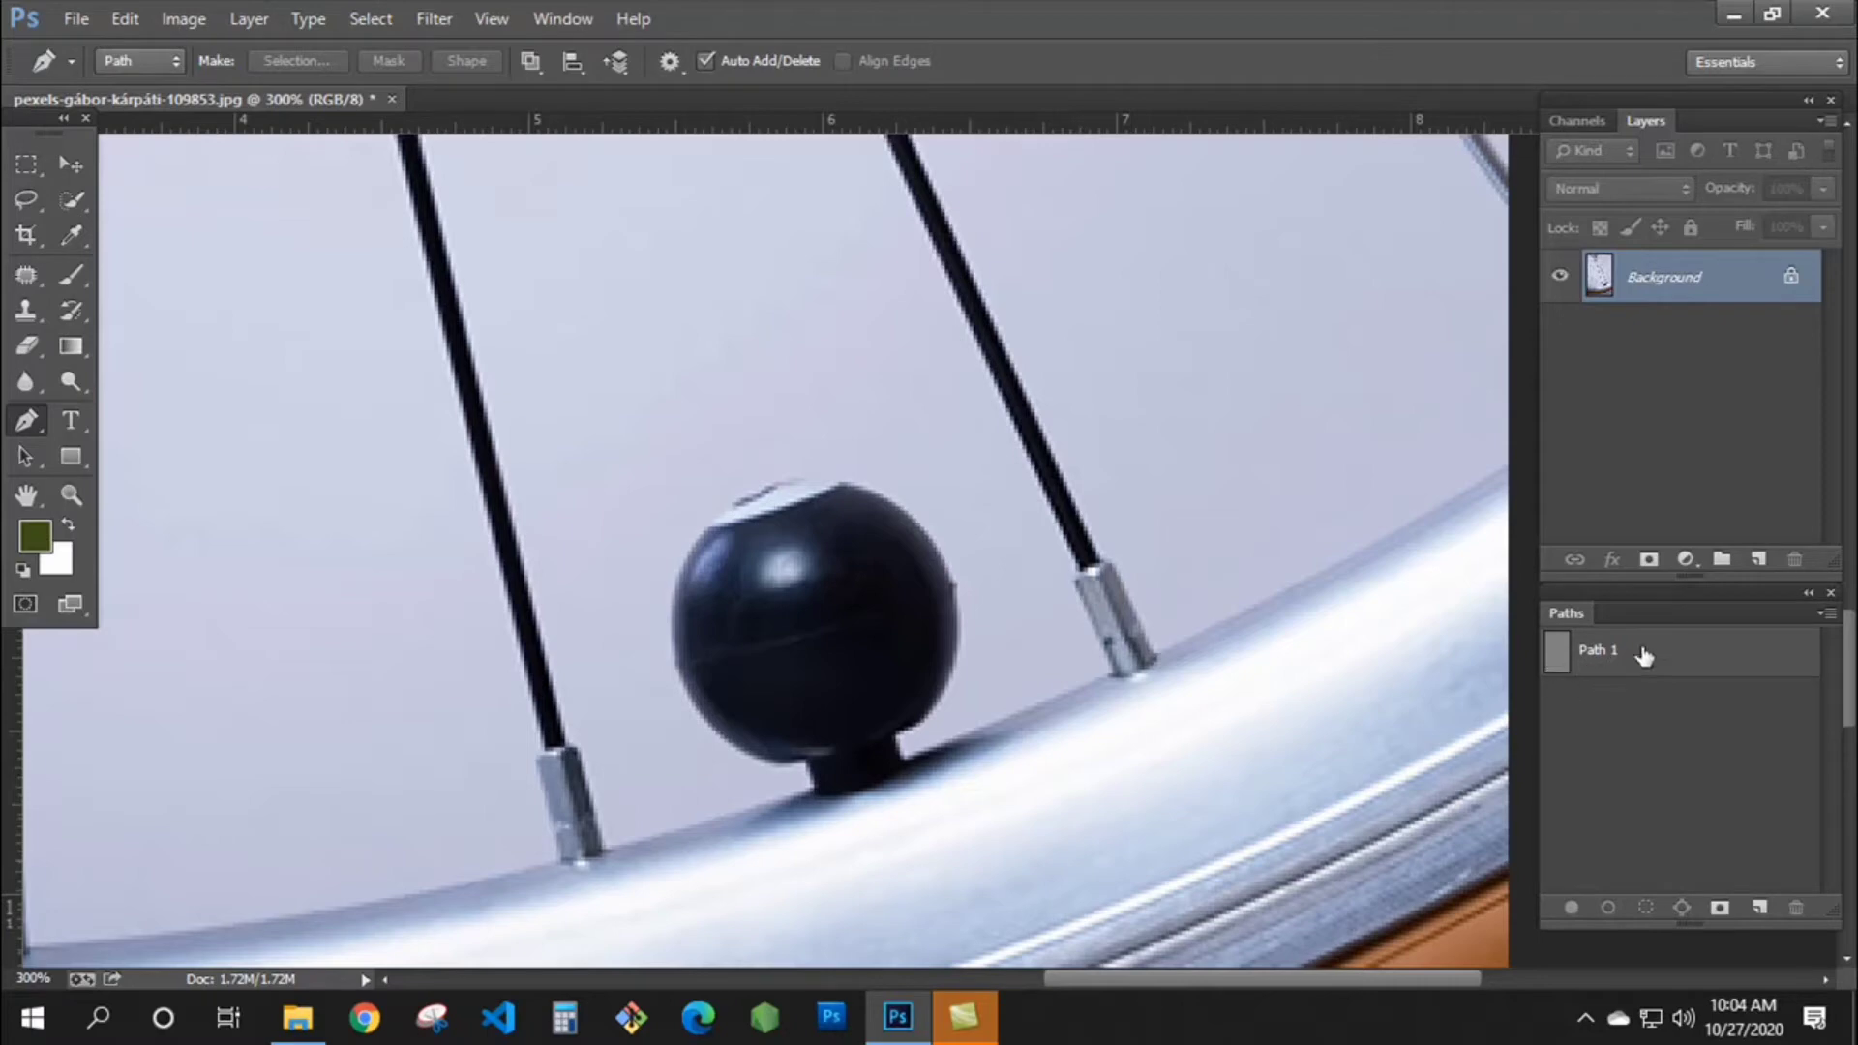
{"action": "left_click", "coordinate": [1615, 660]}
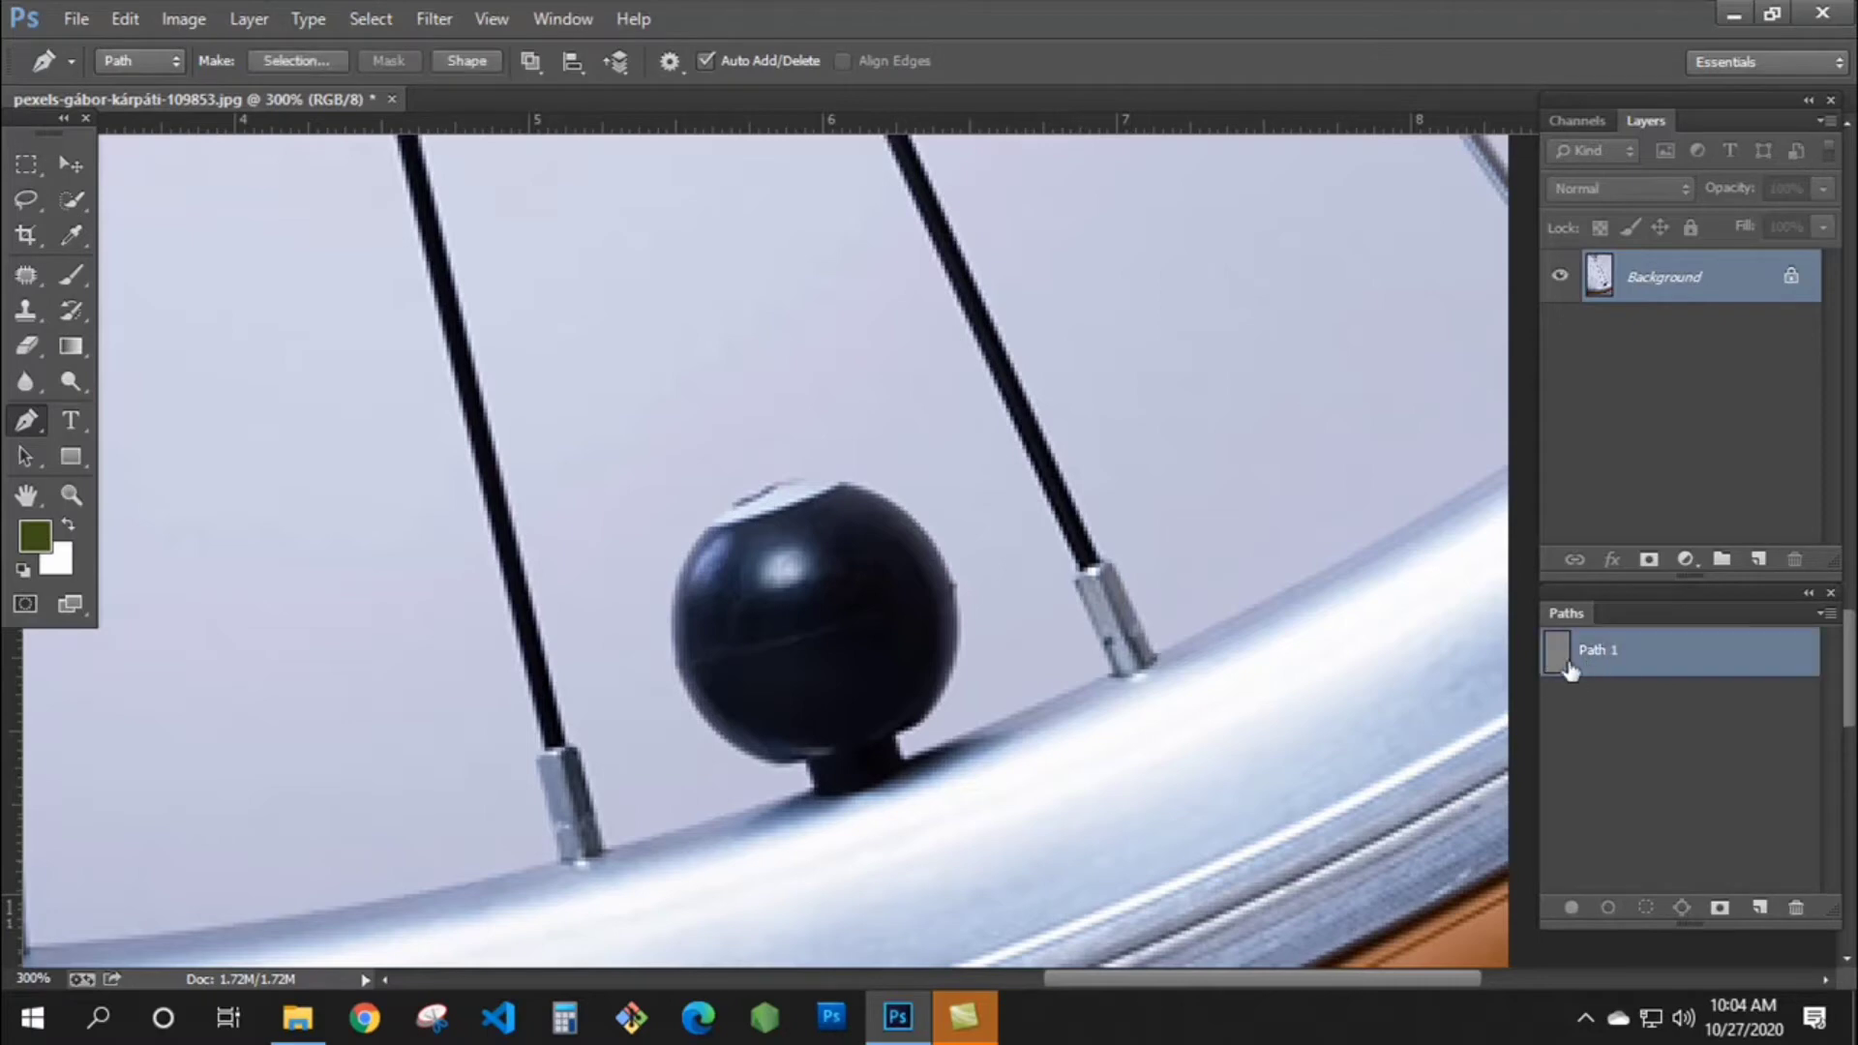
{"action": "right_click", "coordinate": [1021, 419]}
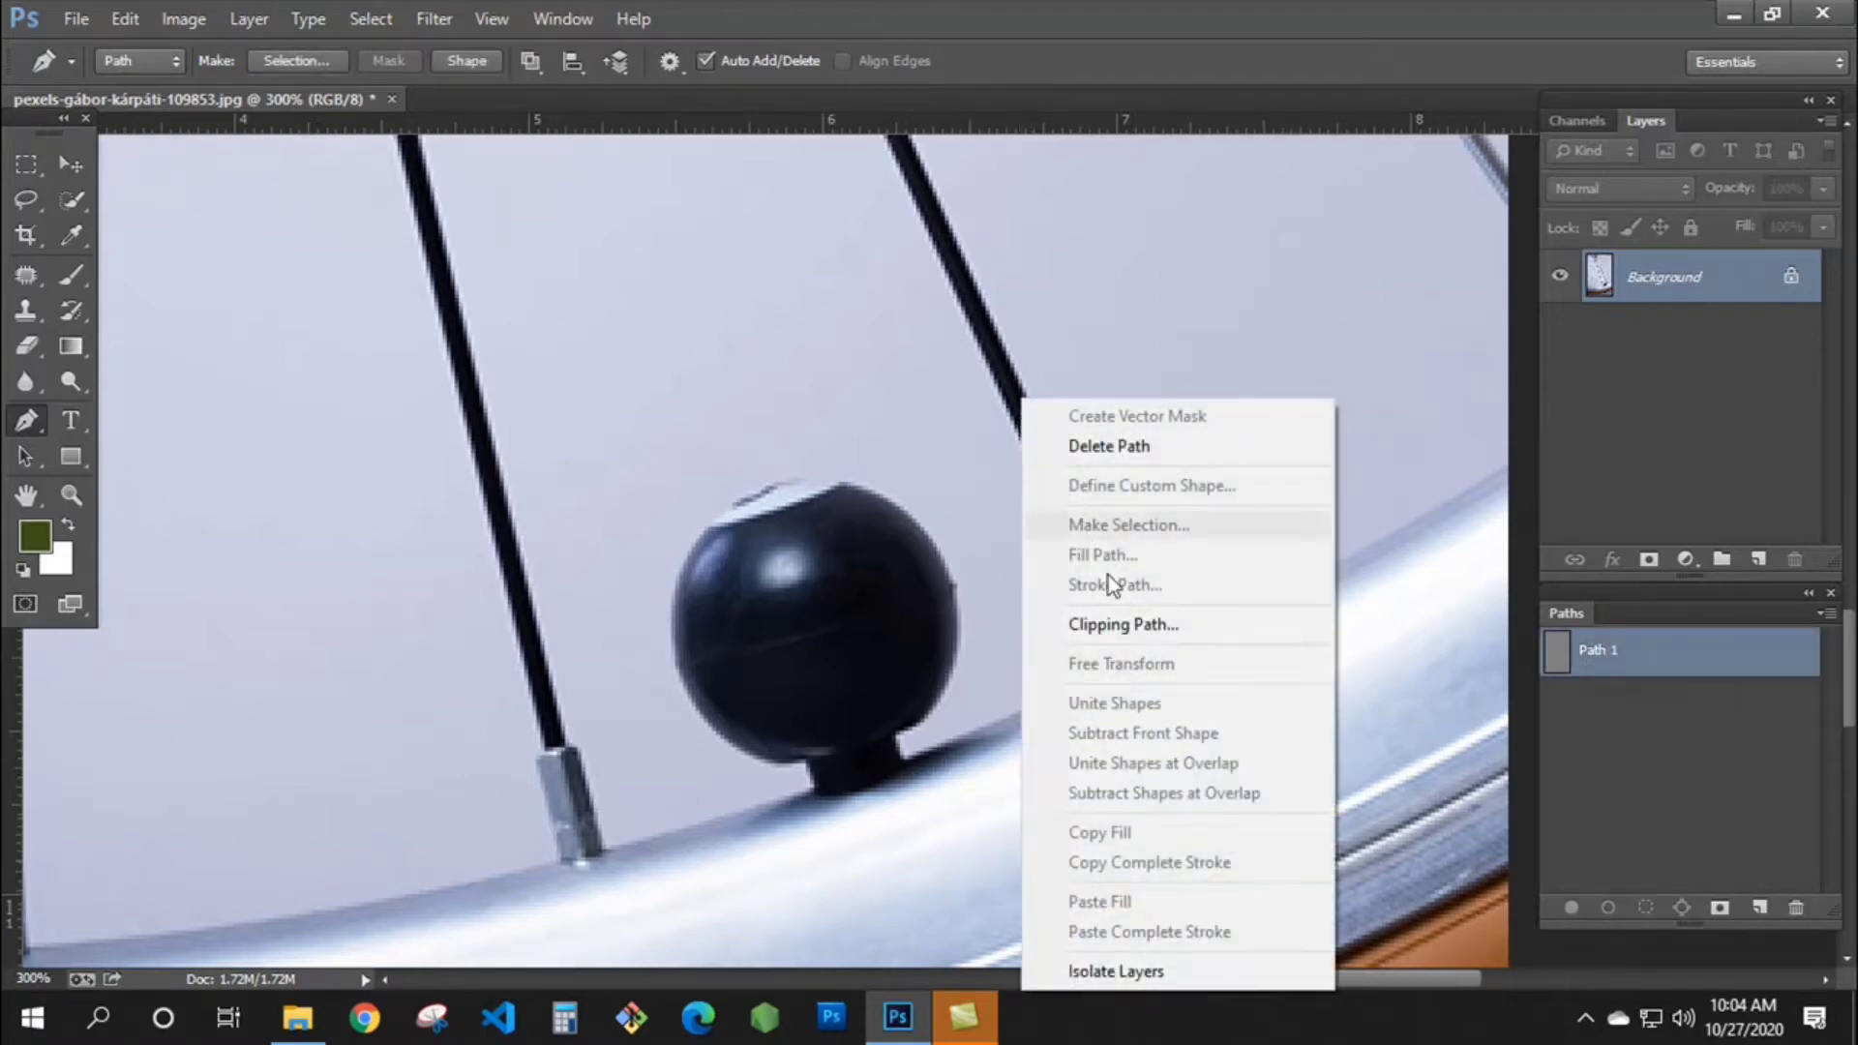
{"action": "left_click", "coordinate": [1122, 626]}
{"action": "left_click", "coordinate": [1121, 350]}
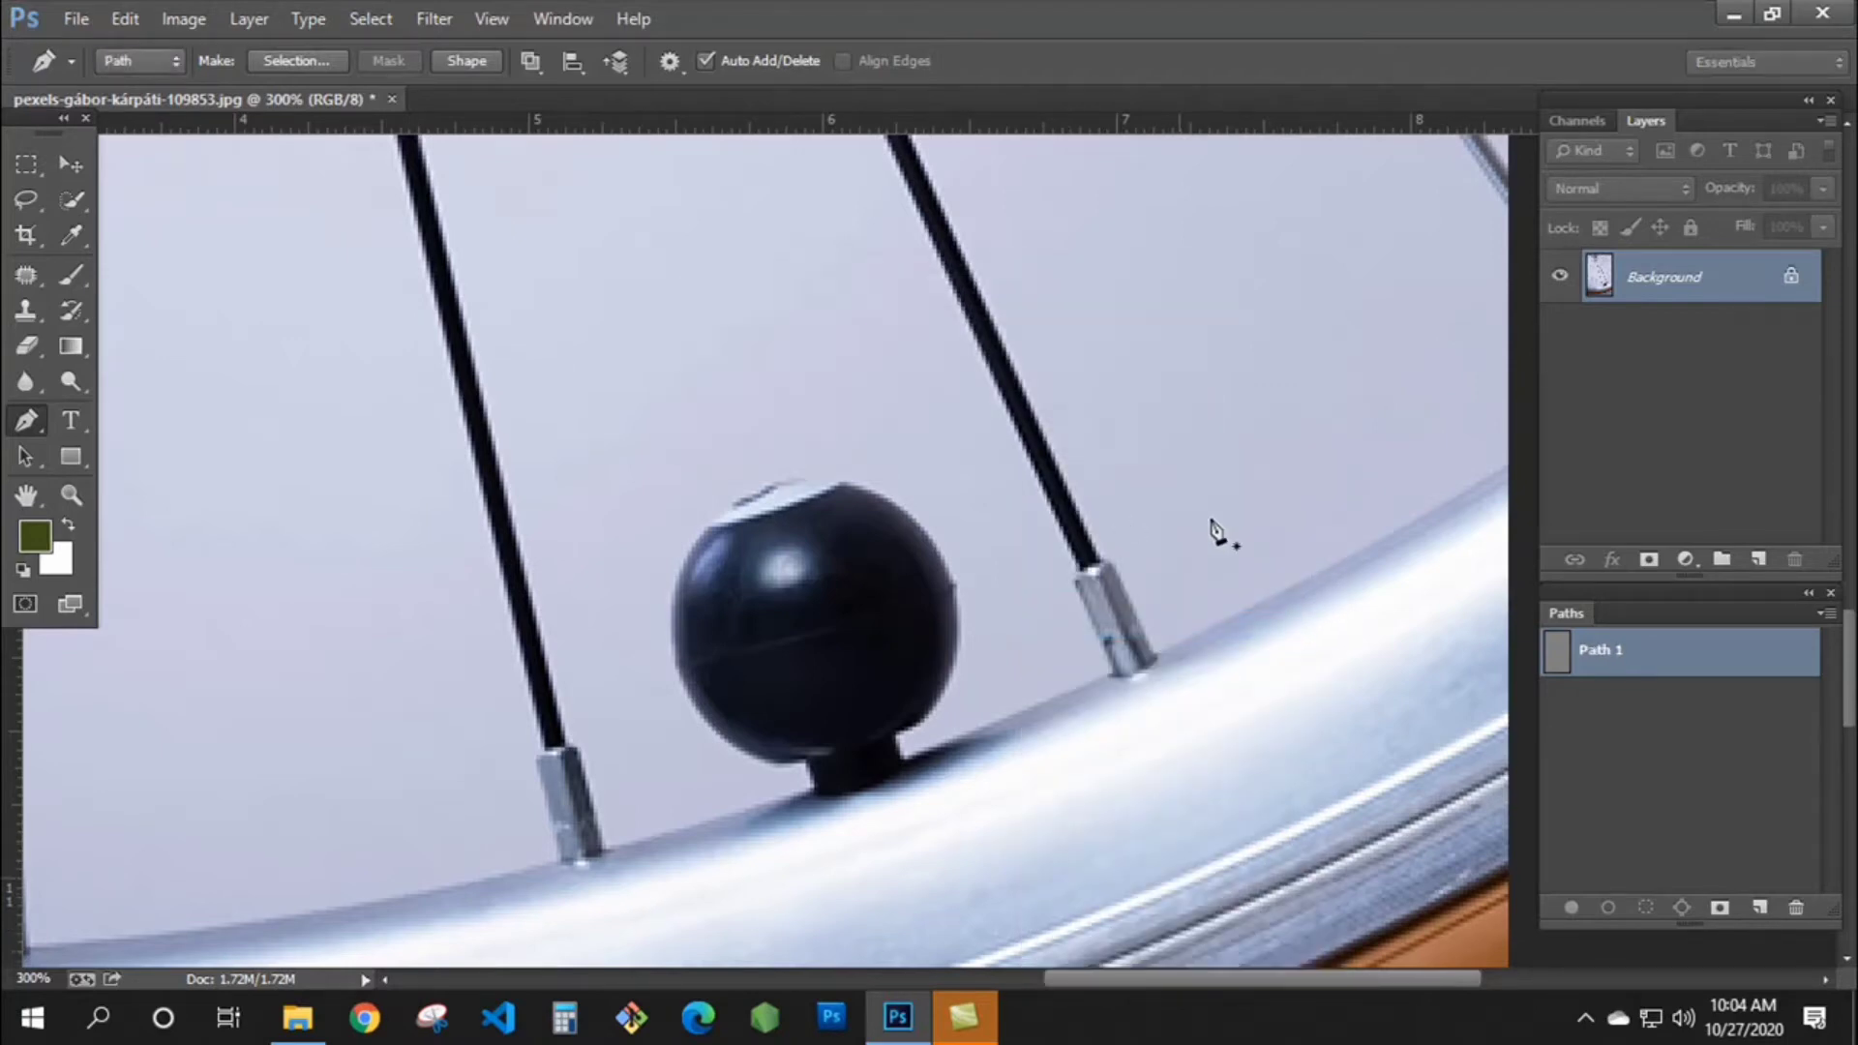
{"action": "left_click", "coordinate": [1680, 726]}
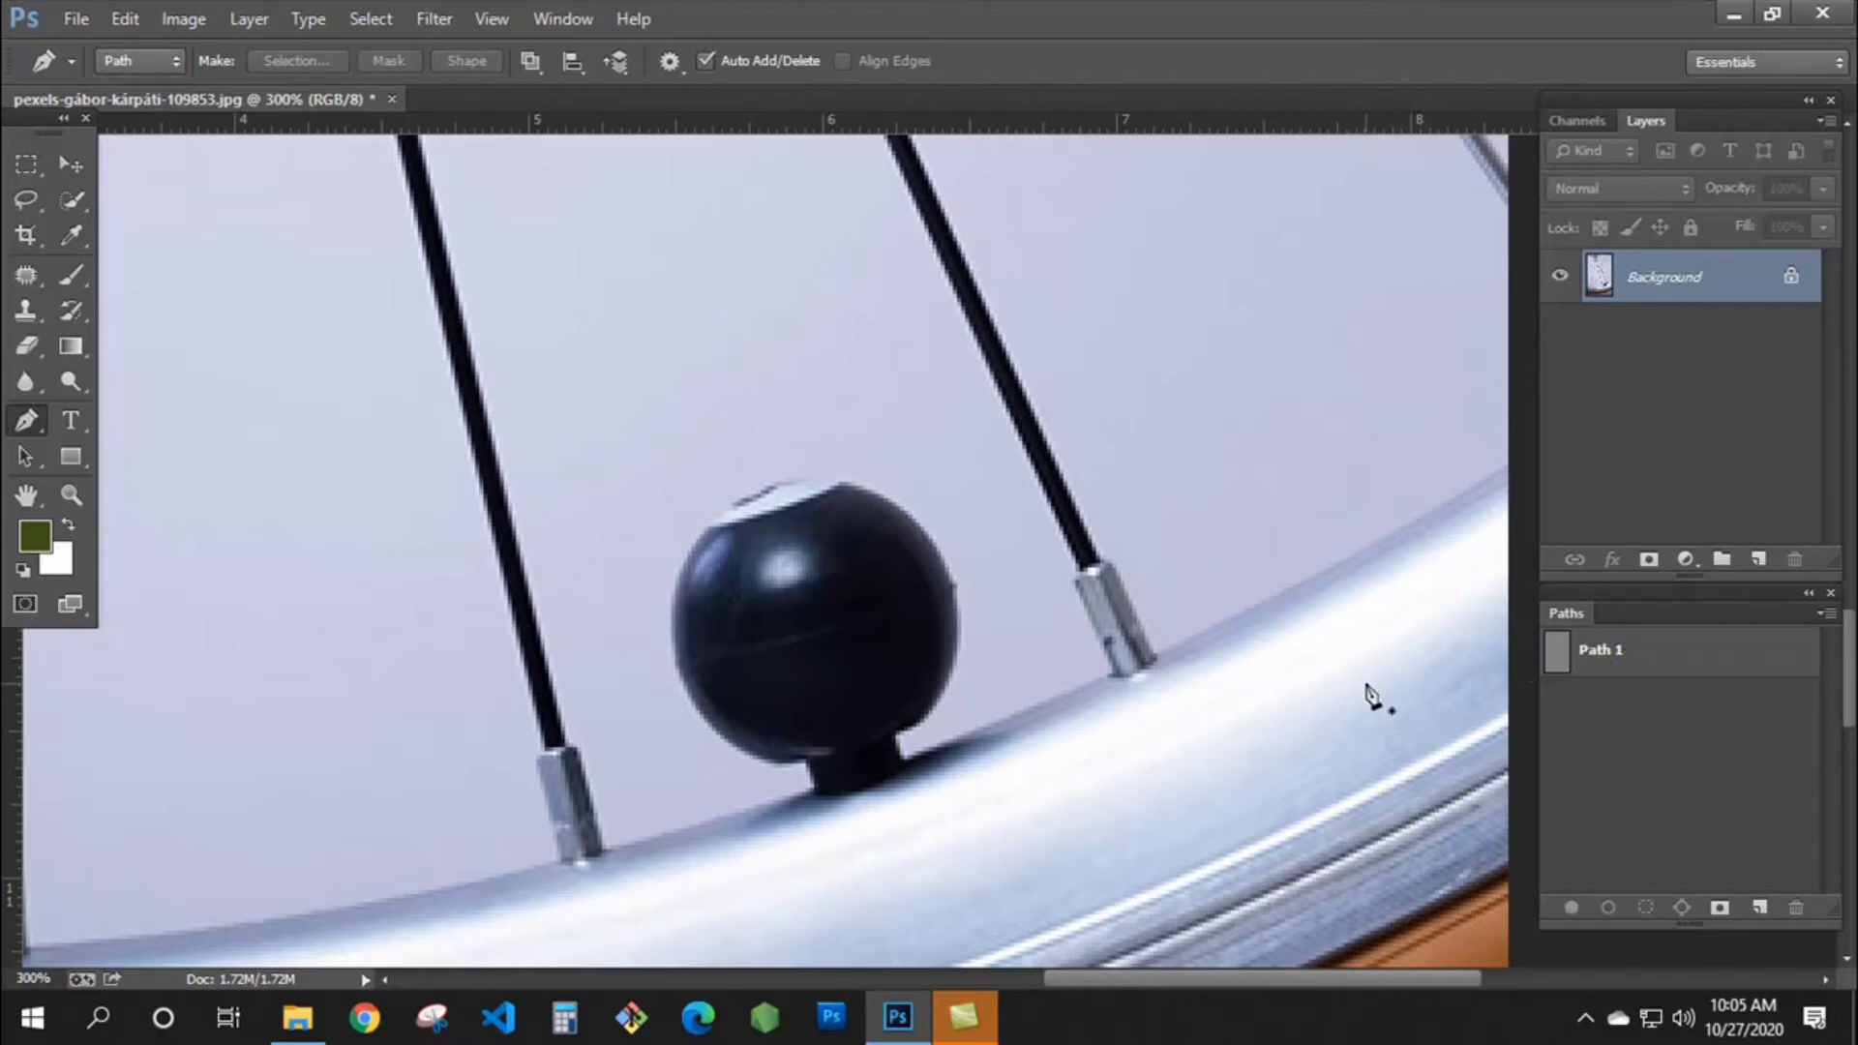
{"action": "left_click", "coordinate": [1615, 658]}
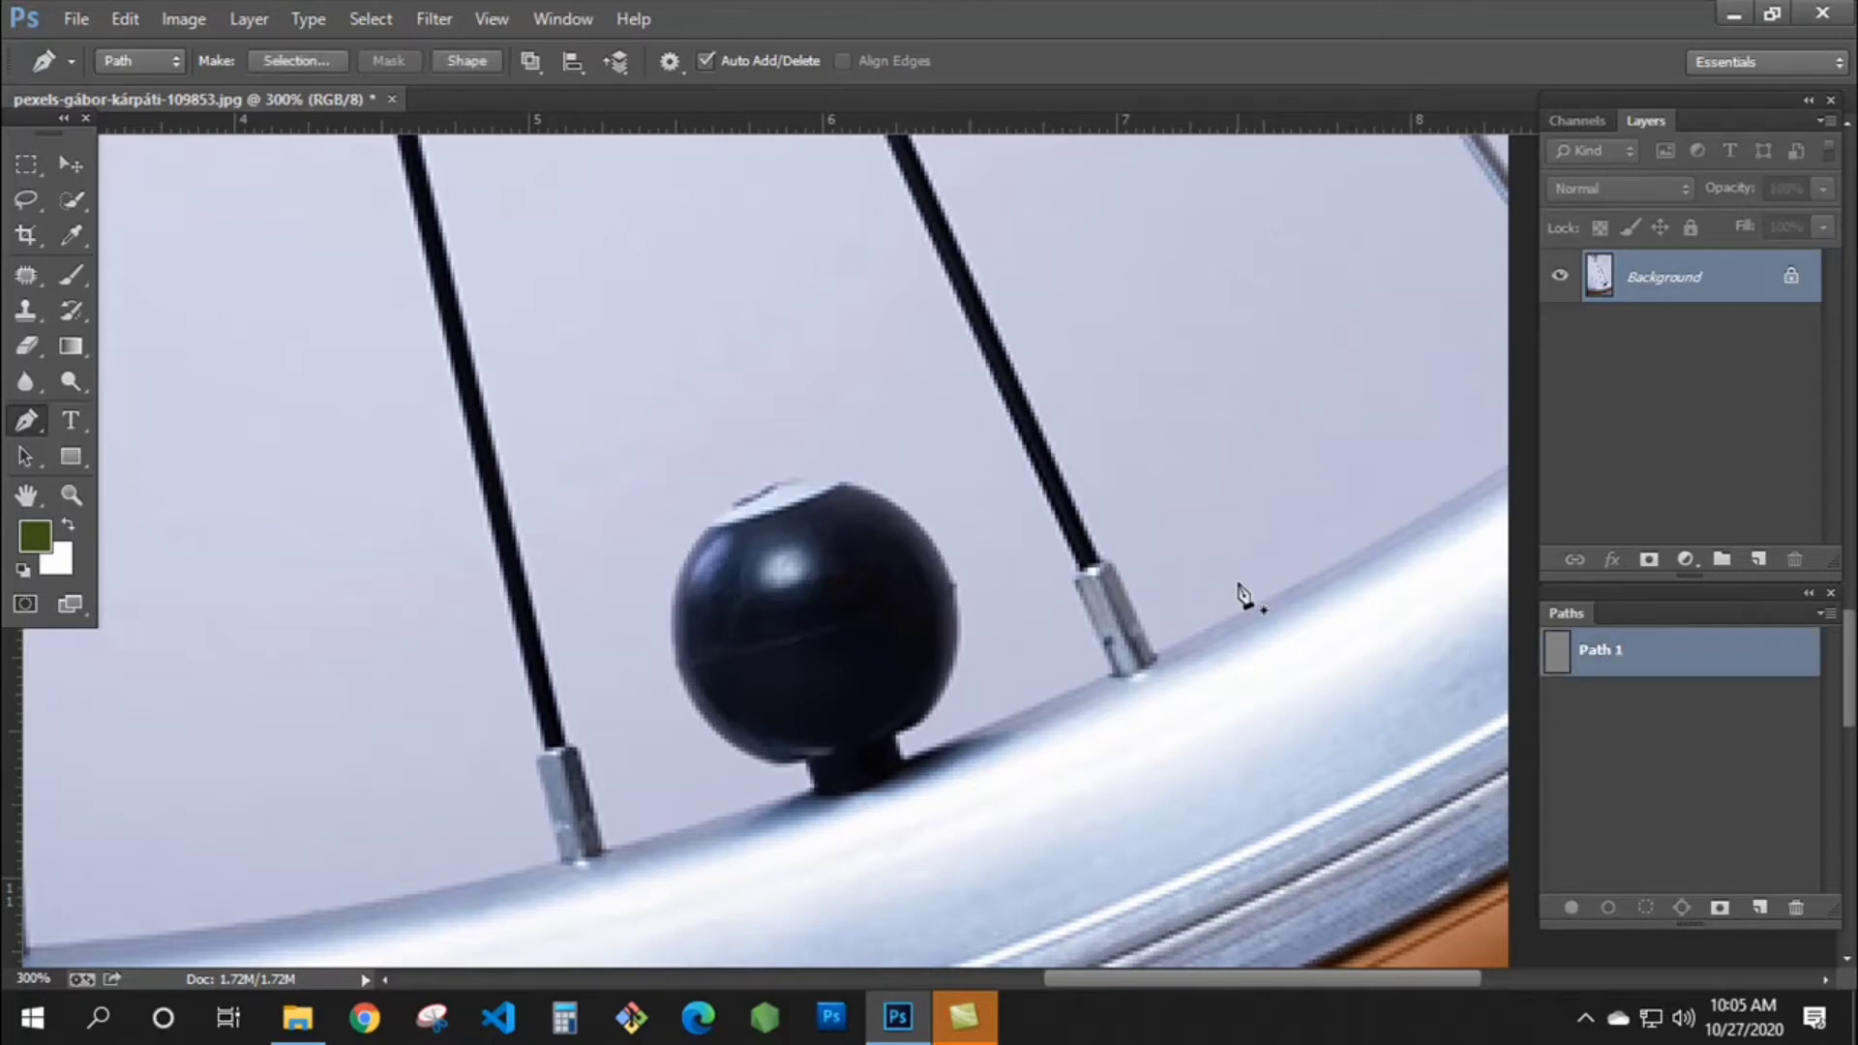
- Trace the tyre's lower outer edge with curved path segments from just outside the image's right border to its left border
{"action": "left_click_drag", "start_coordinate": [1090, 696], "coordinate": [1023, 588]}
{"action": "scroll", "coordinate": [1065, 619], "scroll_direction": "down", "scroll_amount": 3}
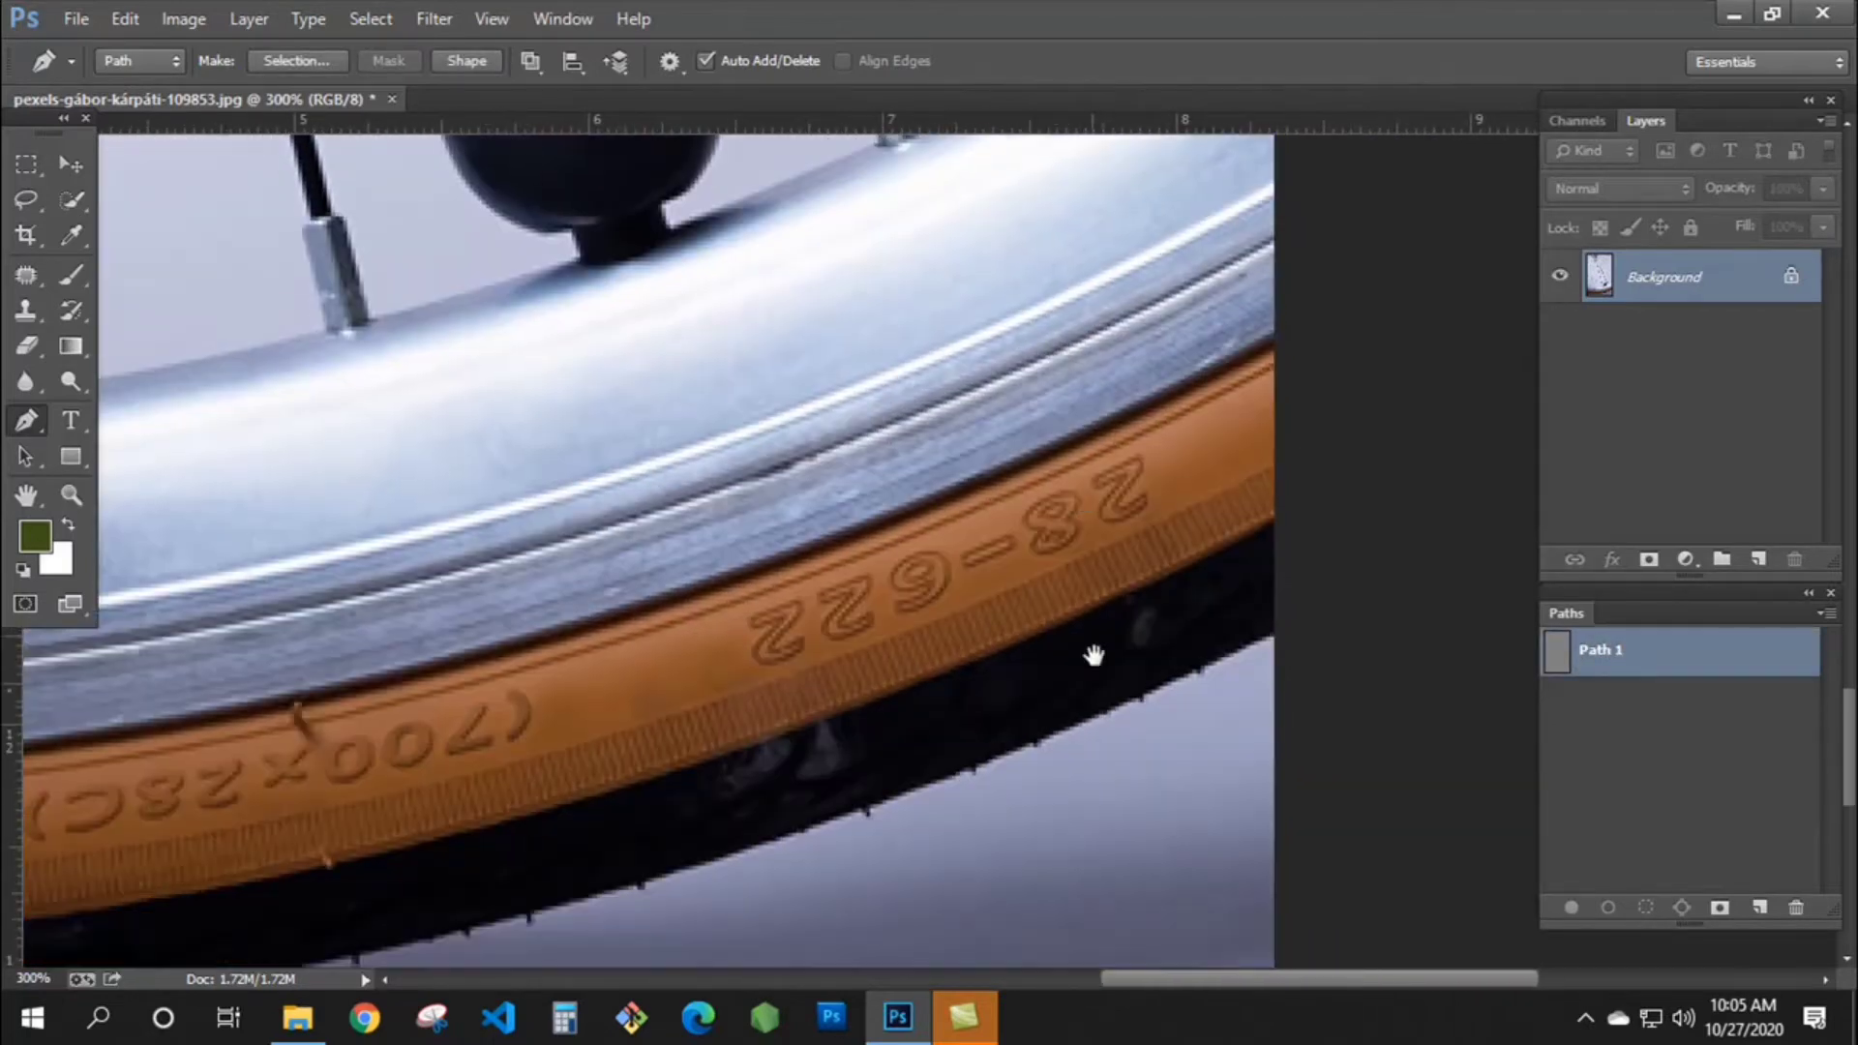
{"action": "scroll", "coordinate": [1219, 581], "scroll_direction": "down", "scroll_amount": 3}
{"action": "left_click", "coordinate": [1319, 470]}
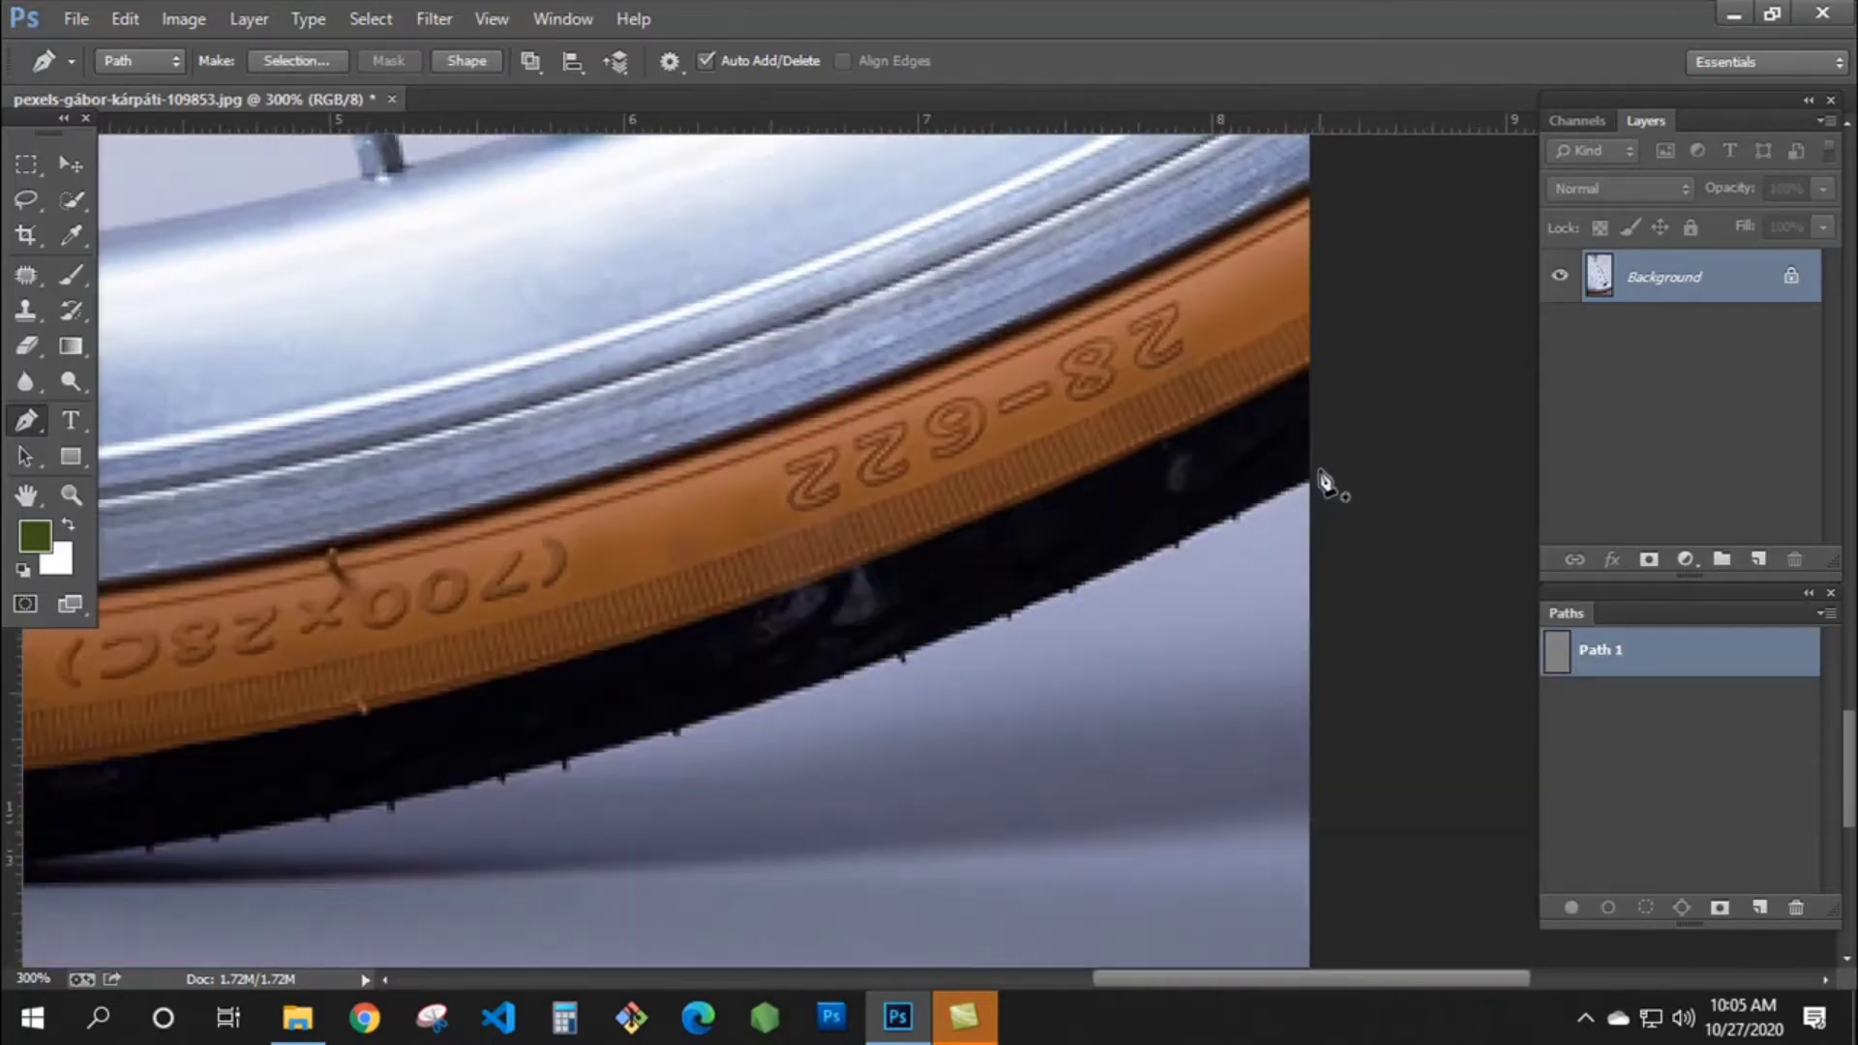
{"action": "left_click_drag", "start_coordinate": [1123, 561], "coordinate": [1332, 507]}
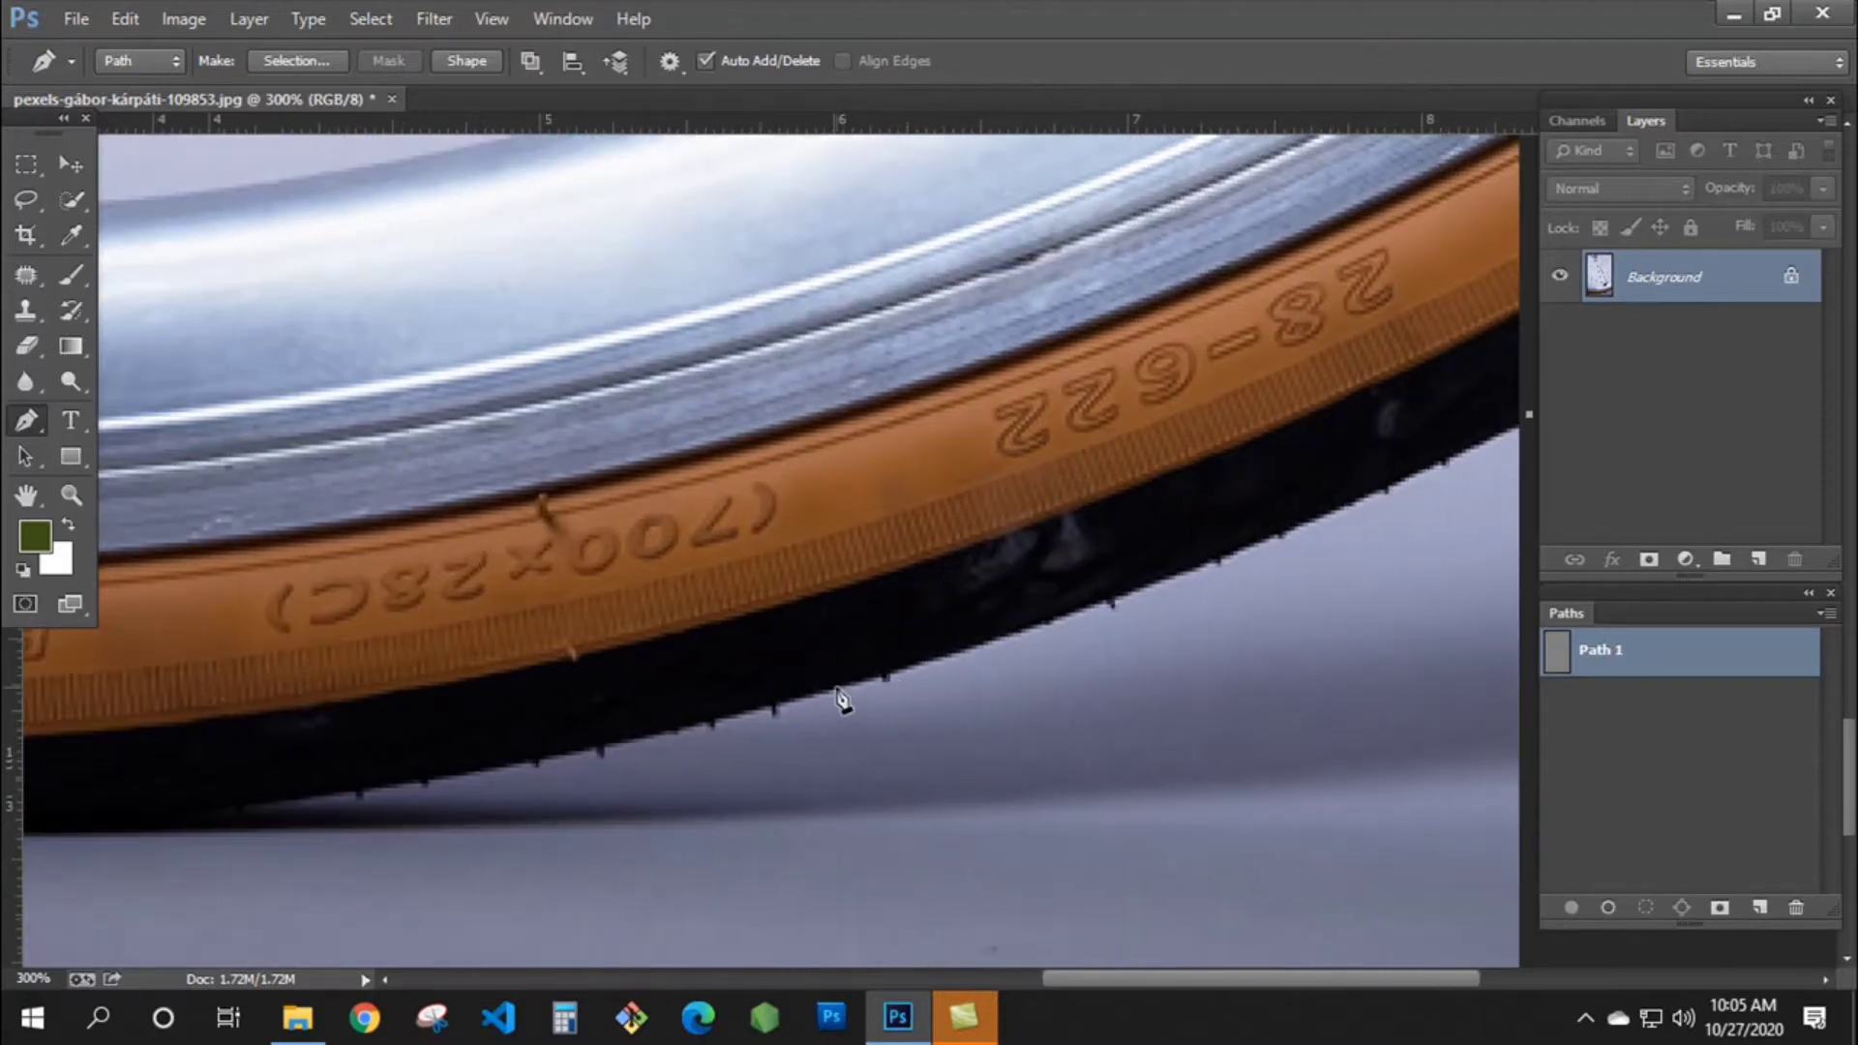
{"action": "left_click_drag", "start_coordinate": [830, 689], "coordinate": [510, 771]}
{"action": "left_click_drag", "start_coordinate": [395, 772], "coordinate": [461, 758]}
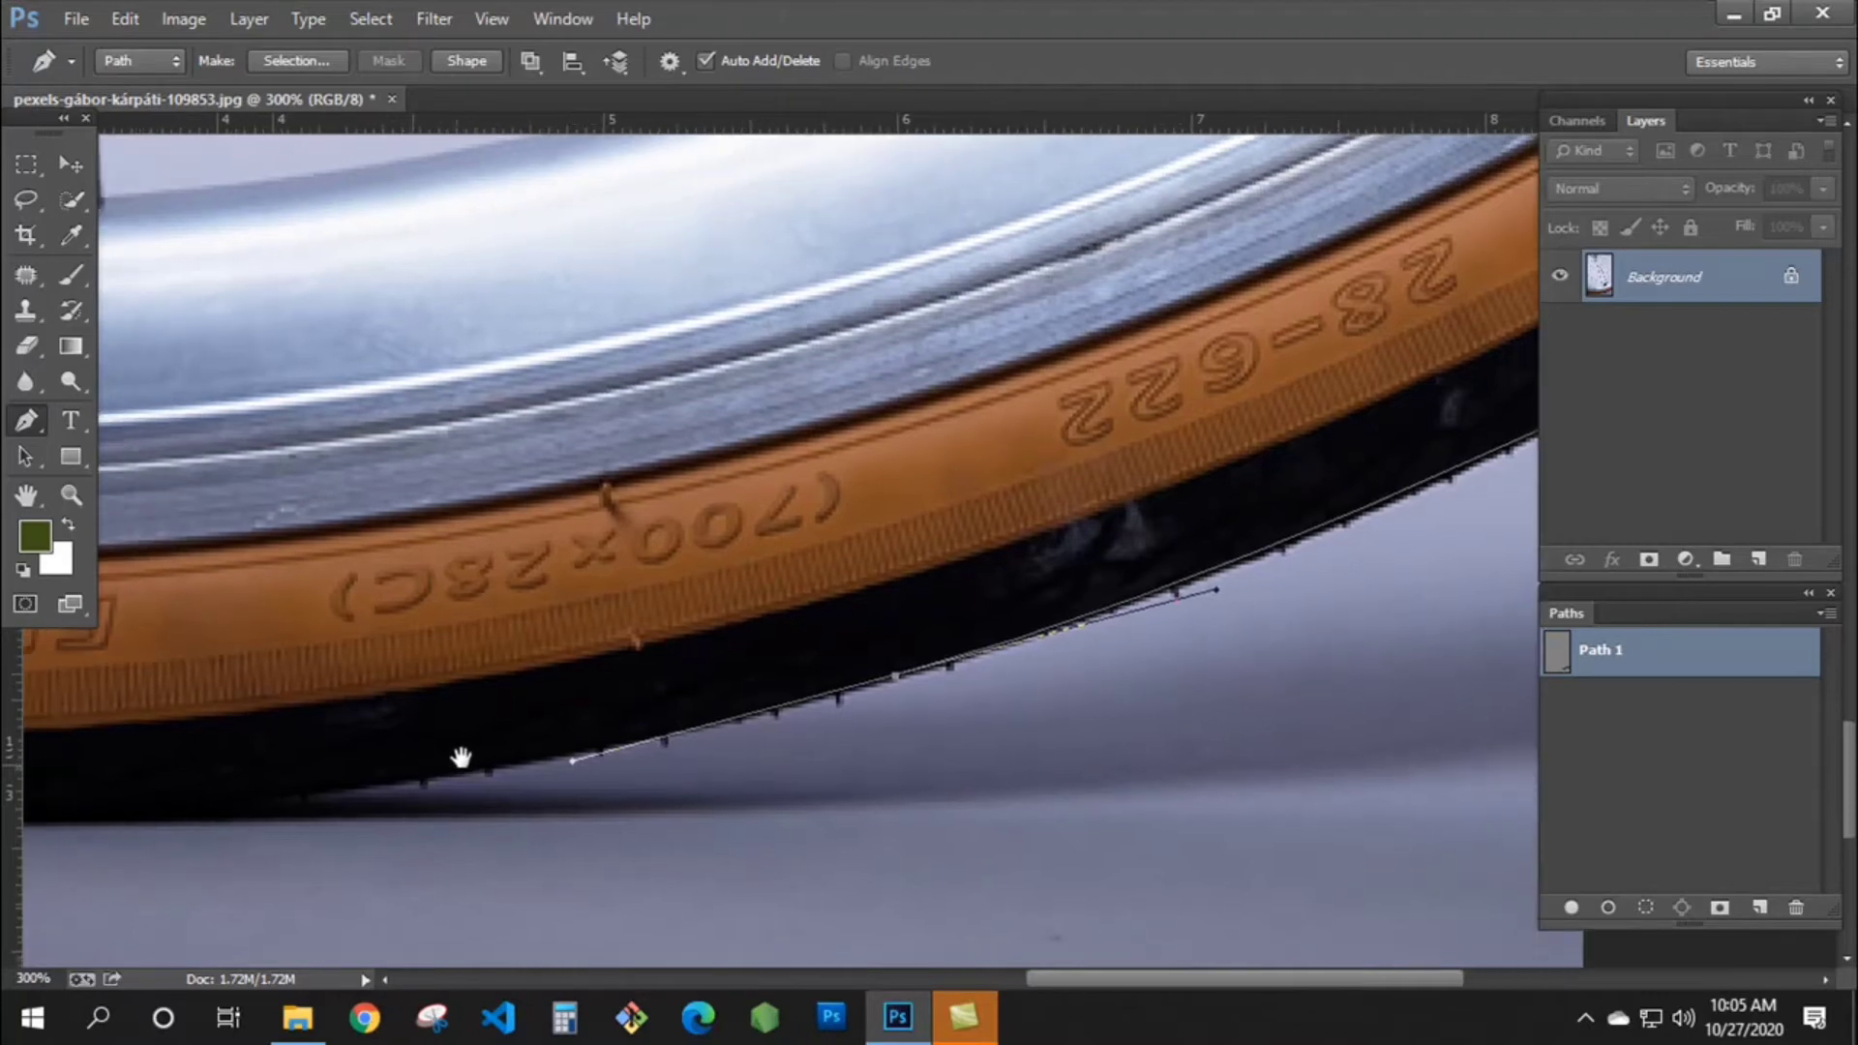
{"action": "left_click_drag", "start_coordinate": [664, 727], "coordinate": [1024, 803]}
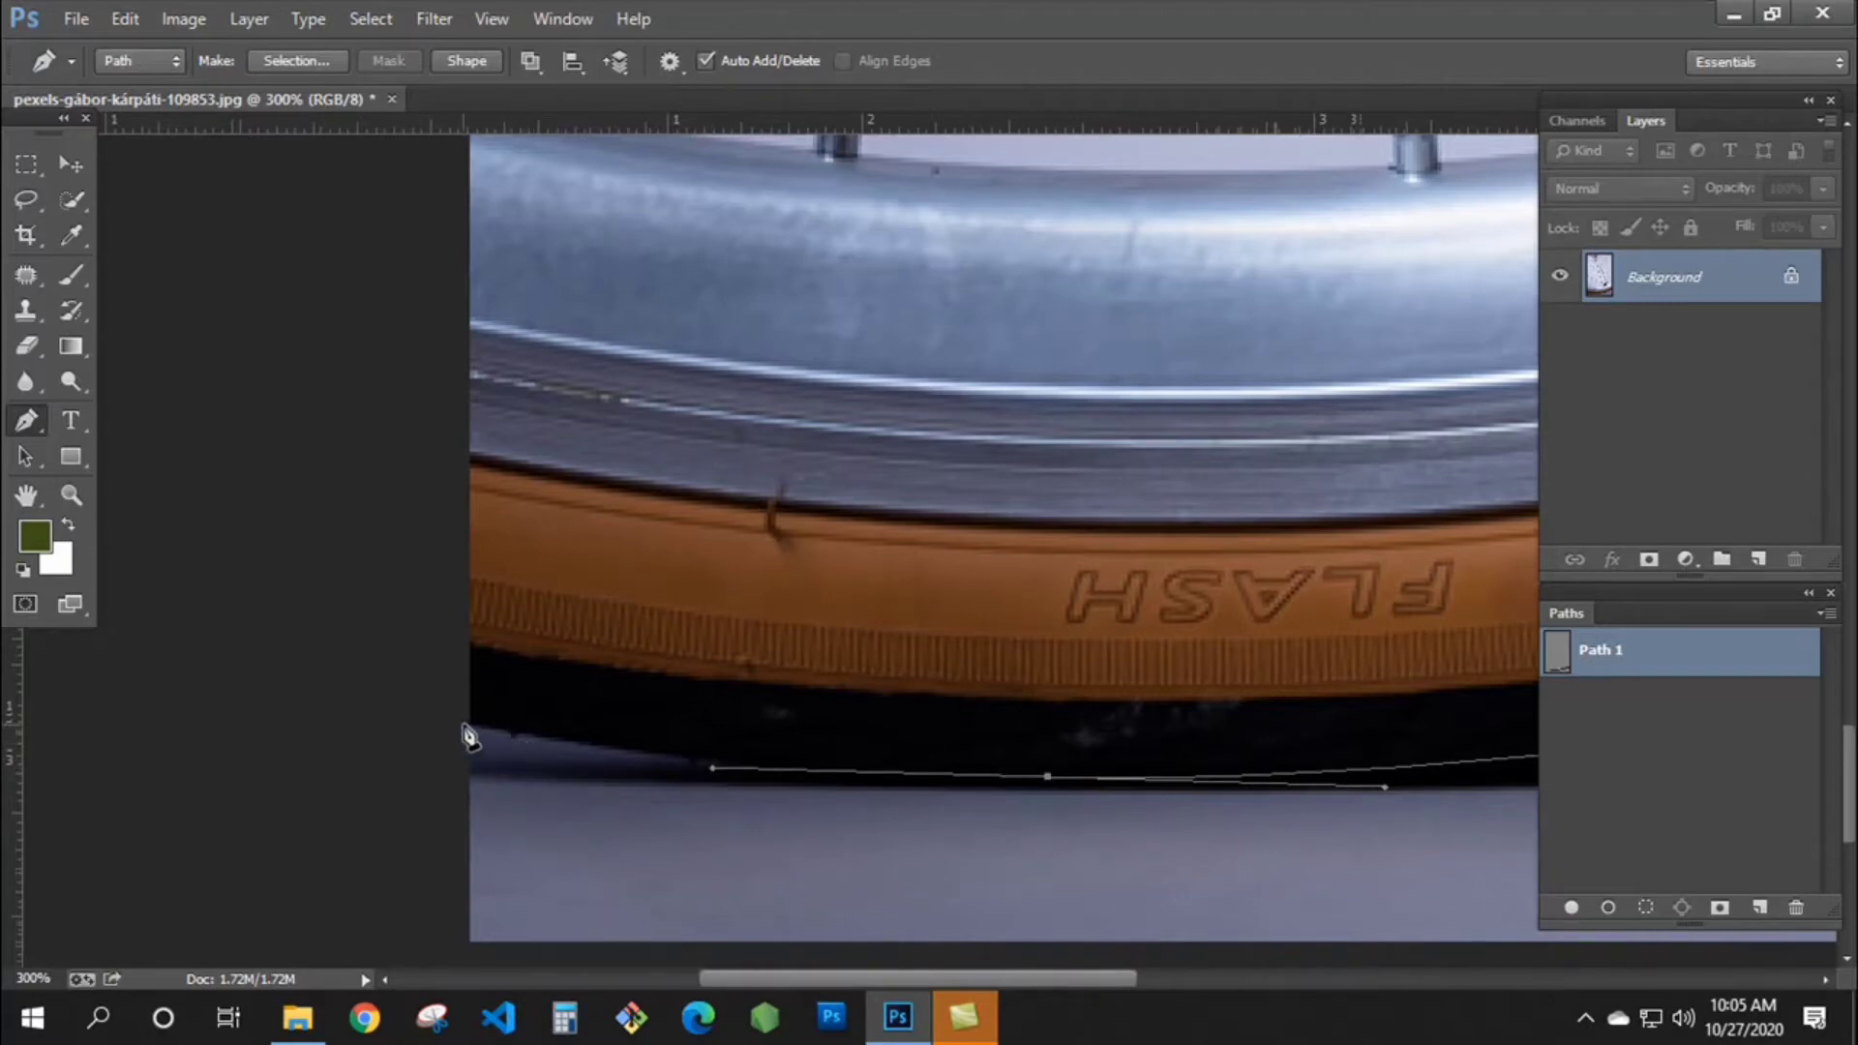
{"action": "left_click_drag", "start_coordinate": [463, 724], "coordinate": [440, 721]}
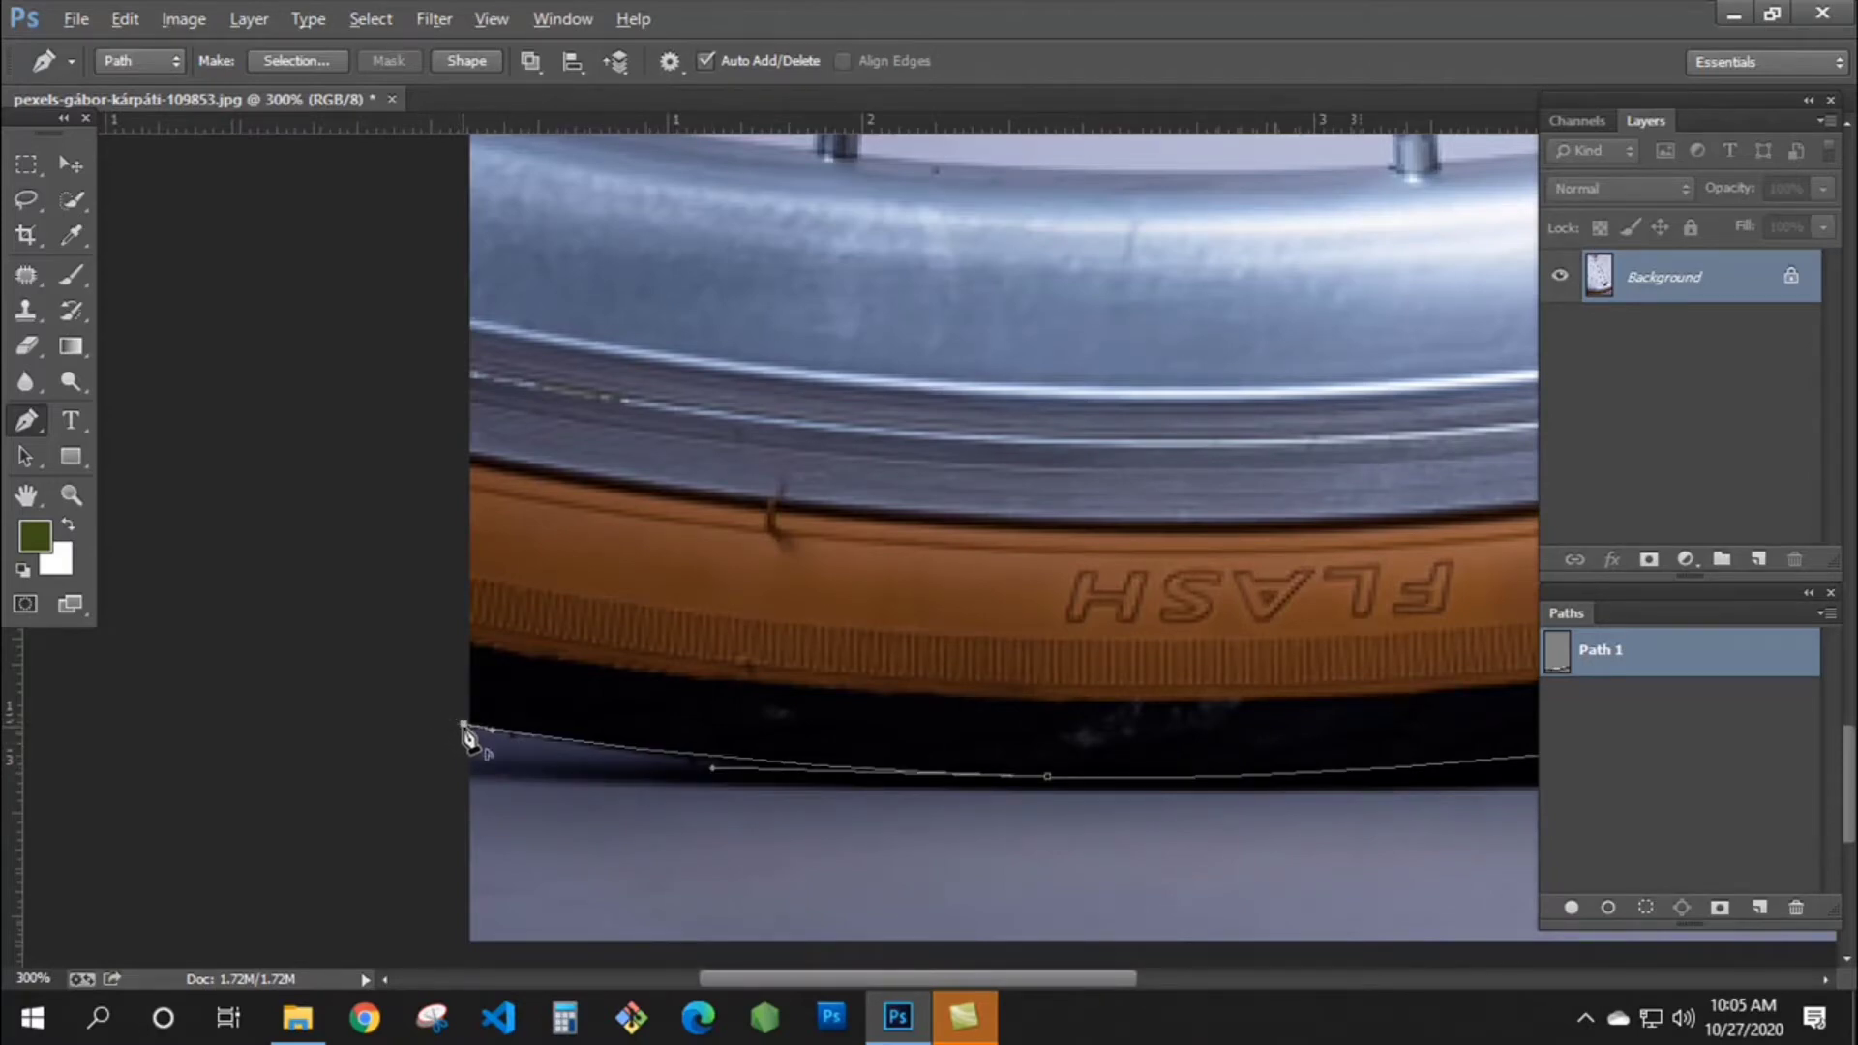
- Extend the path up the image's left border, along the rim's inner edge to the first spoke nipple, and up its left side
{"action": "scroll", "coordinate": [419, 531], "scroll_direction": "up", "scroll_amount": 5}
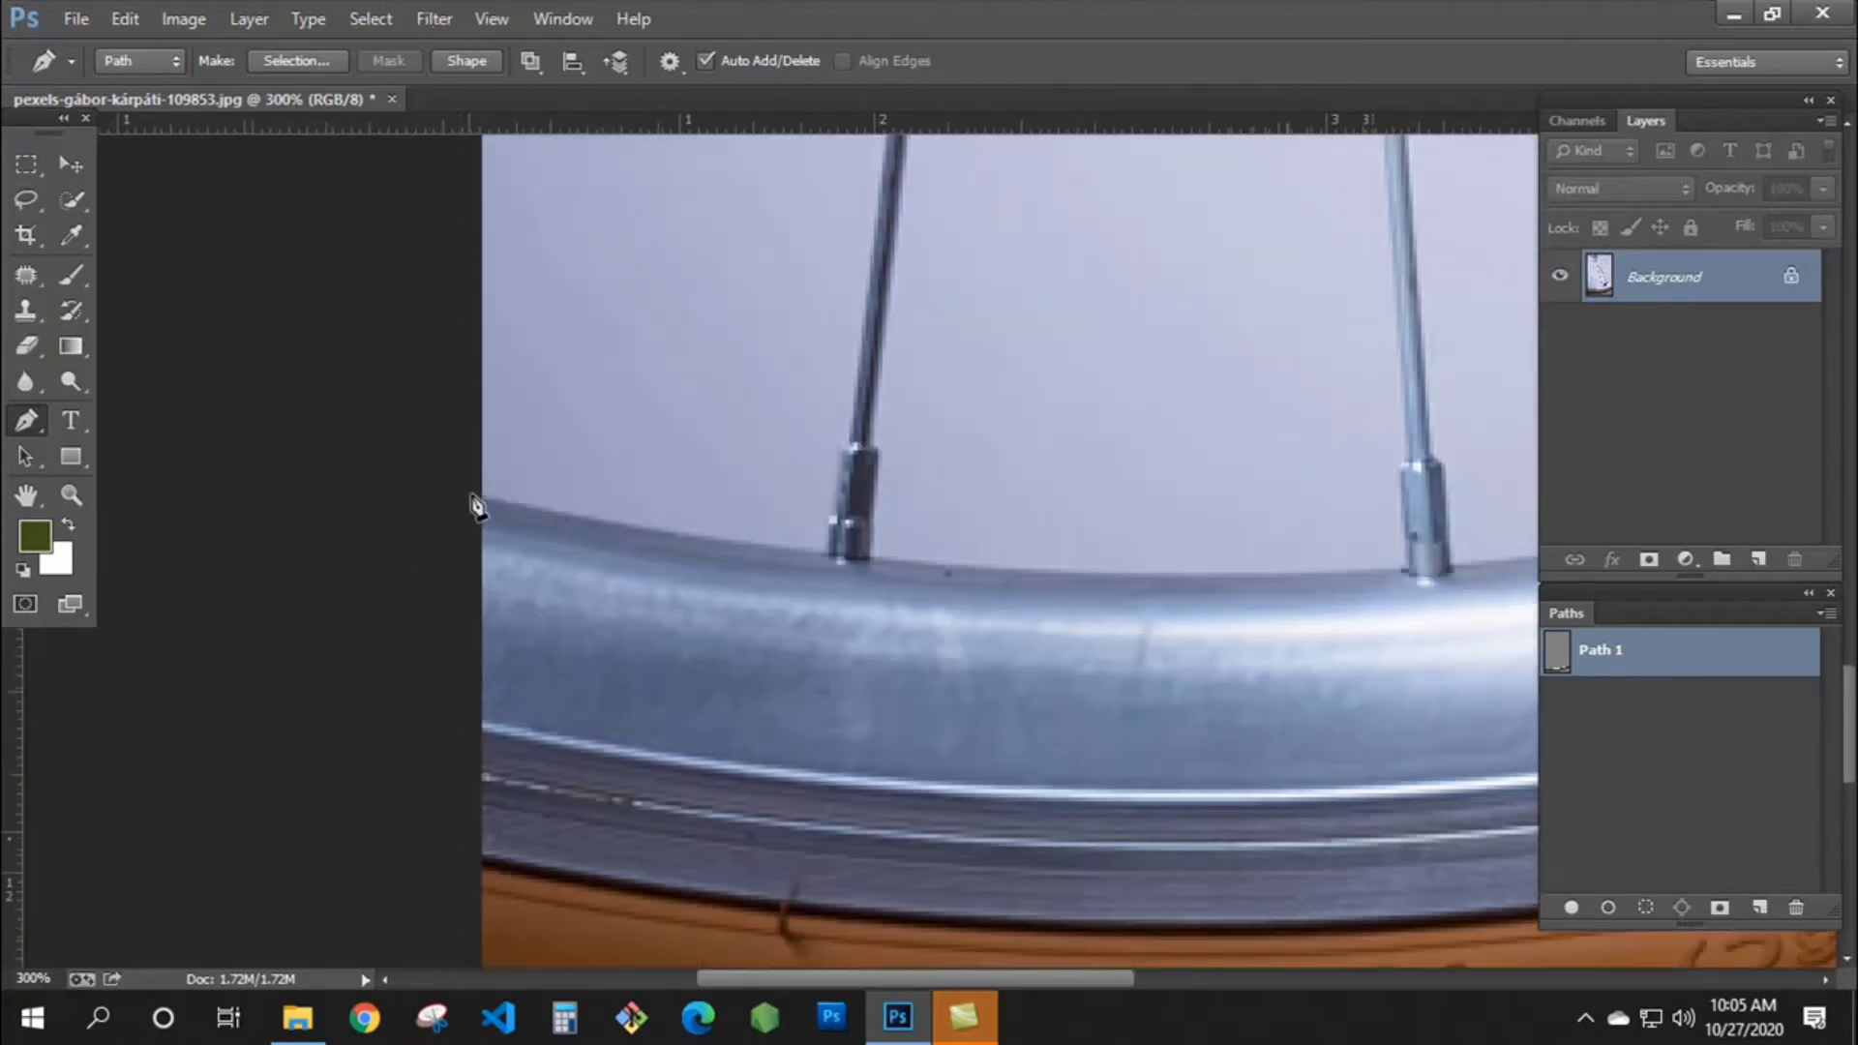
{"action": "left_click", "coordinate": [473, 494]}
{"action": "scroll", "coordinate": [834, 568], "scroll_direction": "right", "scroll_amount": 2}
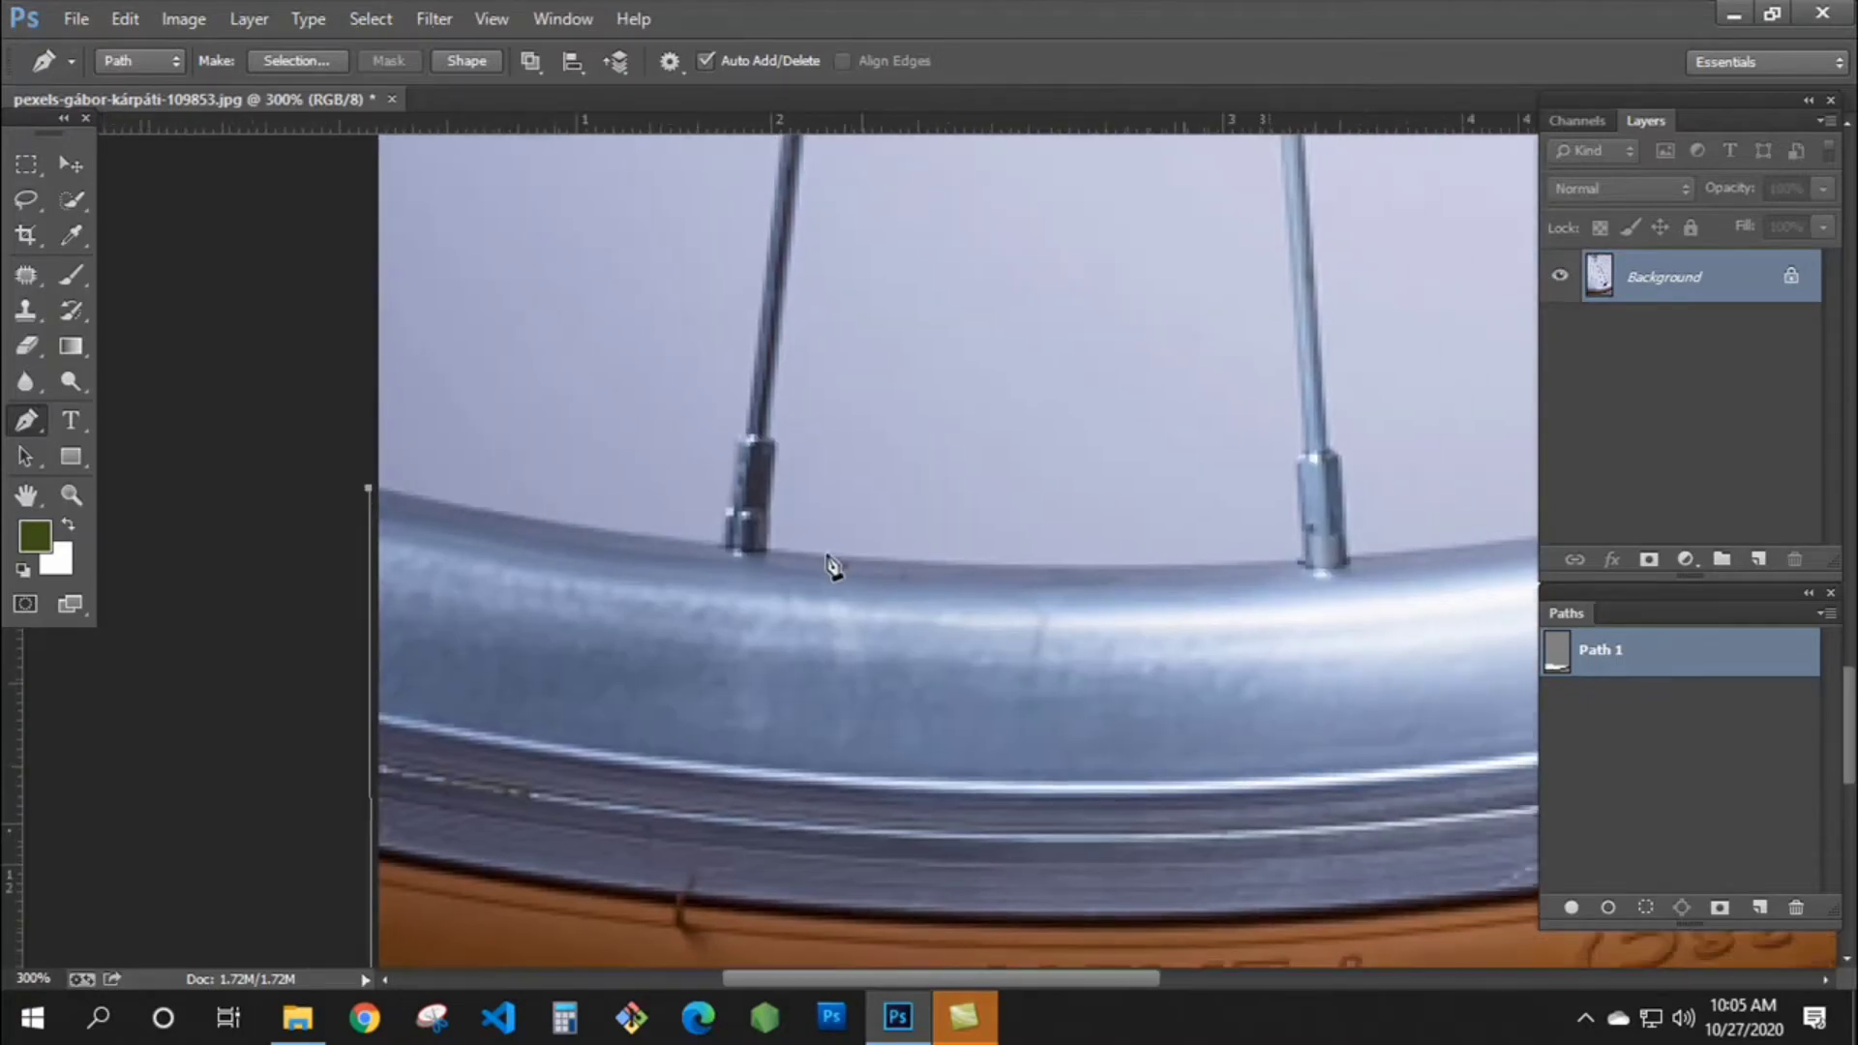
{"action": "left_click_drag", "start_coordinate": [725, 546], "coordinate": [732, 473]}
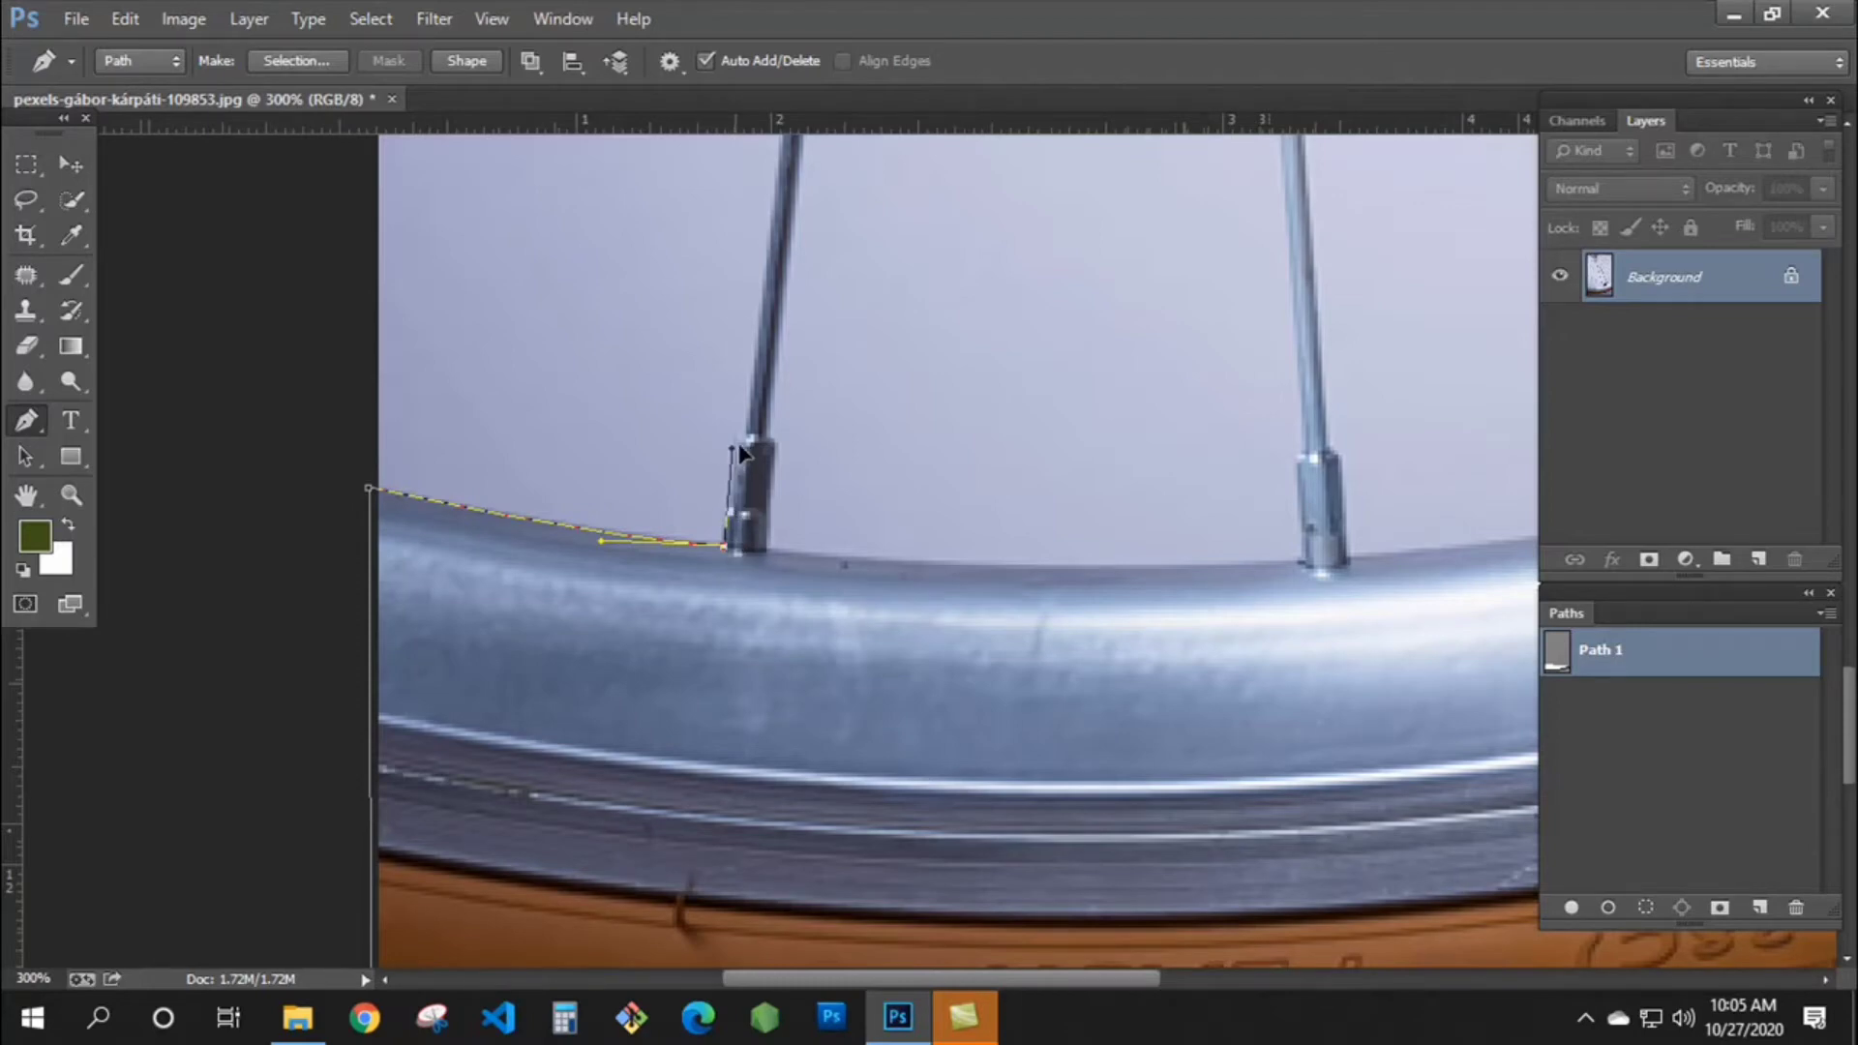
{"action": "left_click", "coordinate": [734, 446]}
- Continue the path up the left edge of the first spoke to the hub
{"action": "scroll", "coordinate": [717, 561], "scroll_direction": "up", "scroll_amount": 5}
{"action": "mouse_move", "coordinate": [765, 359]}
{"action": "left_mouse_down"}
{"action": "mouse_move", "coordinate": [730, 736]}
{"action": "mouse_move", "coordinate": [775, 747]}
{"action": "left_mouse_up"}
{"action": "left_click_drag", "start_coordinate": [808, 407], "coordinate": [776, 755]}
{"action": "left_click_drag", "start_coordinate": [822, 310], "coordinate": [780, 755]}
{"action": "scroll", "coordinate": [819, 452], "scroll_direction": "up", "scroll_amount": 5}
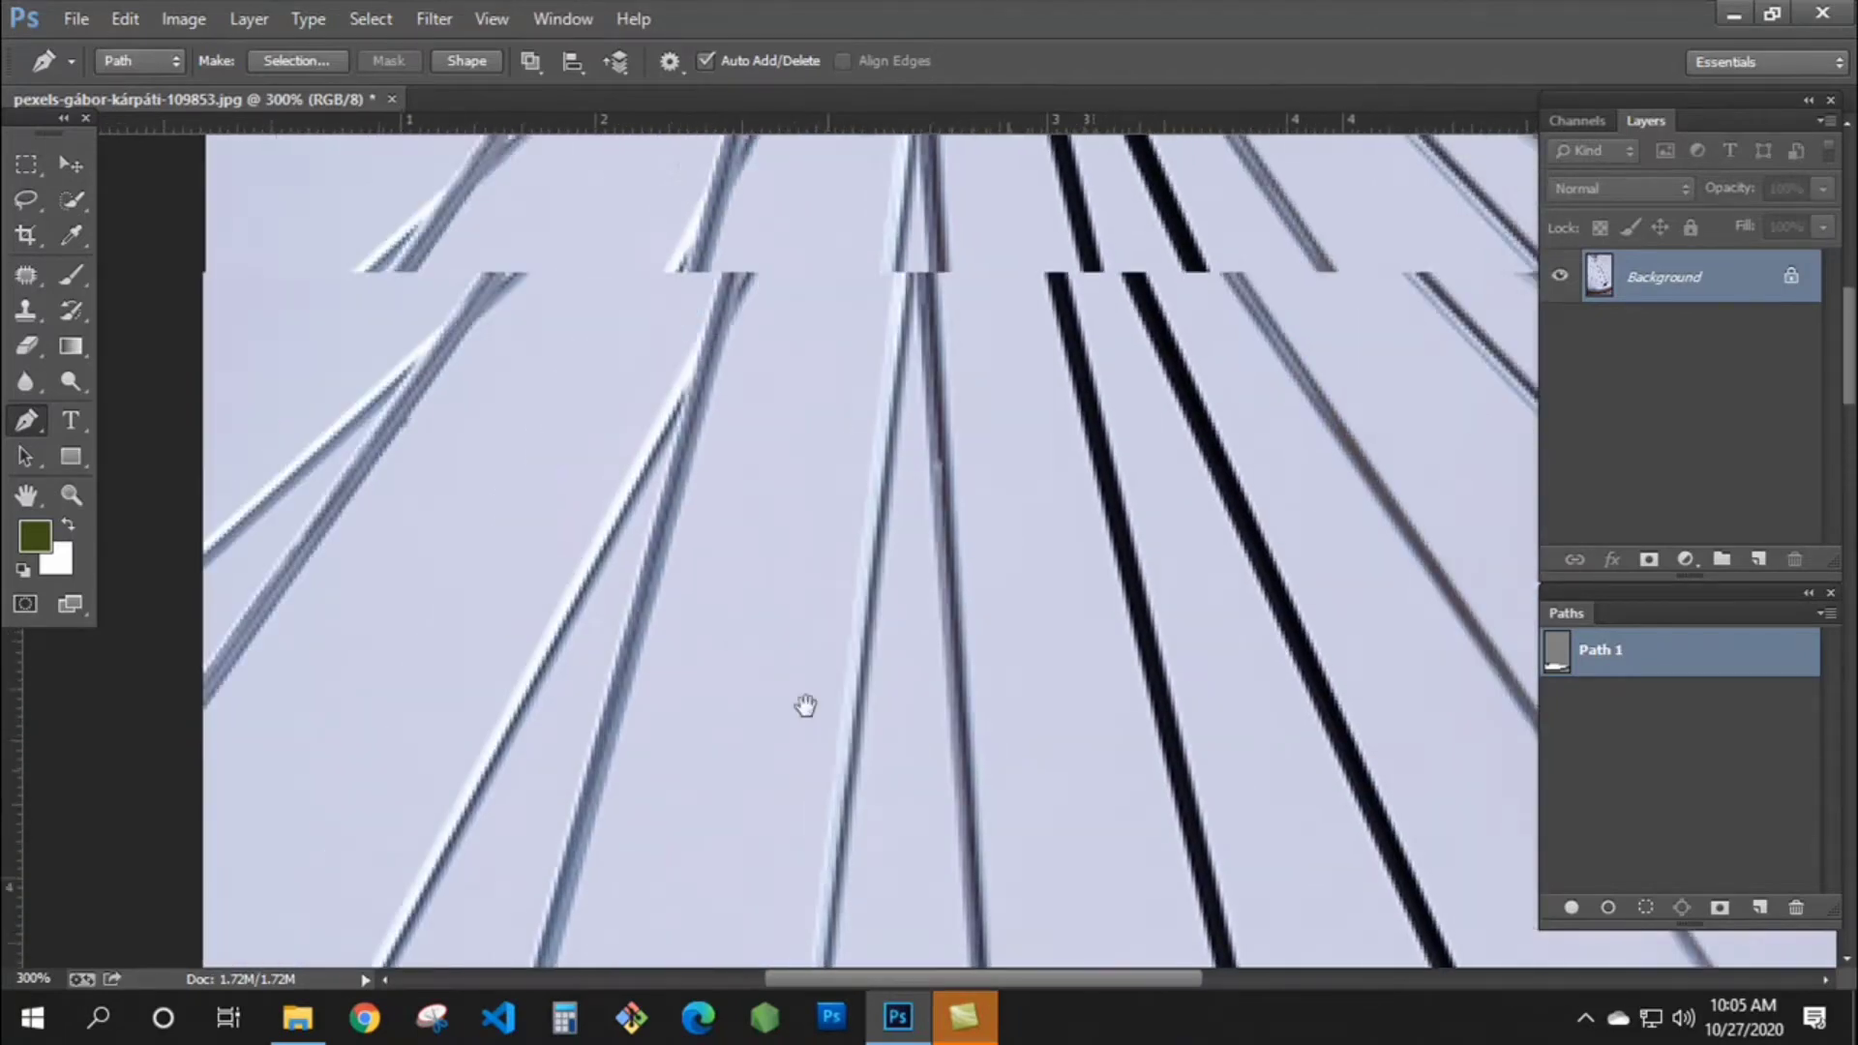
{"action": "left_click", "coordinate": [884, 464]}
{"action": "scroll", "coordinate": [842, 610], "scroll_direction": "down", "scroll_amount": 5}
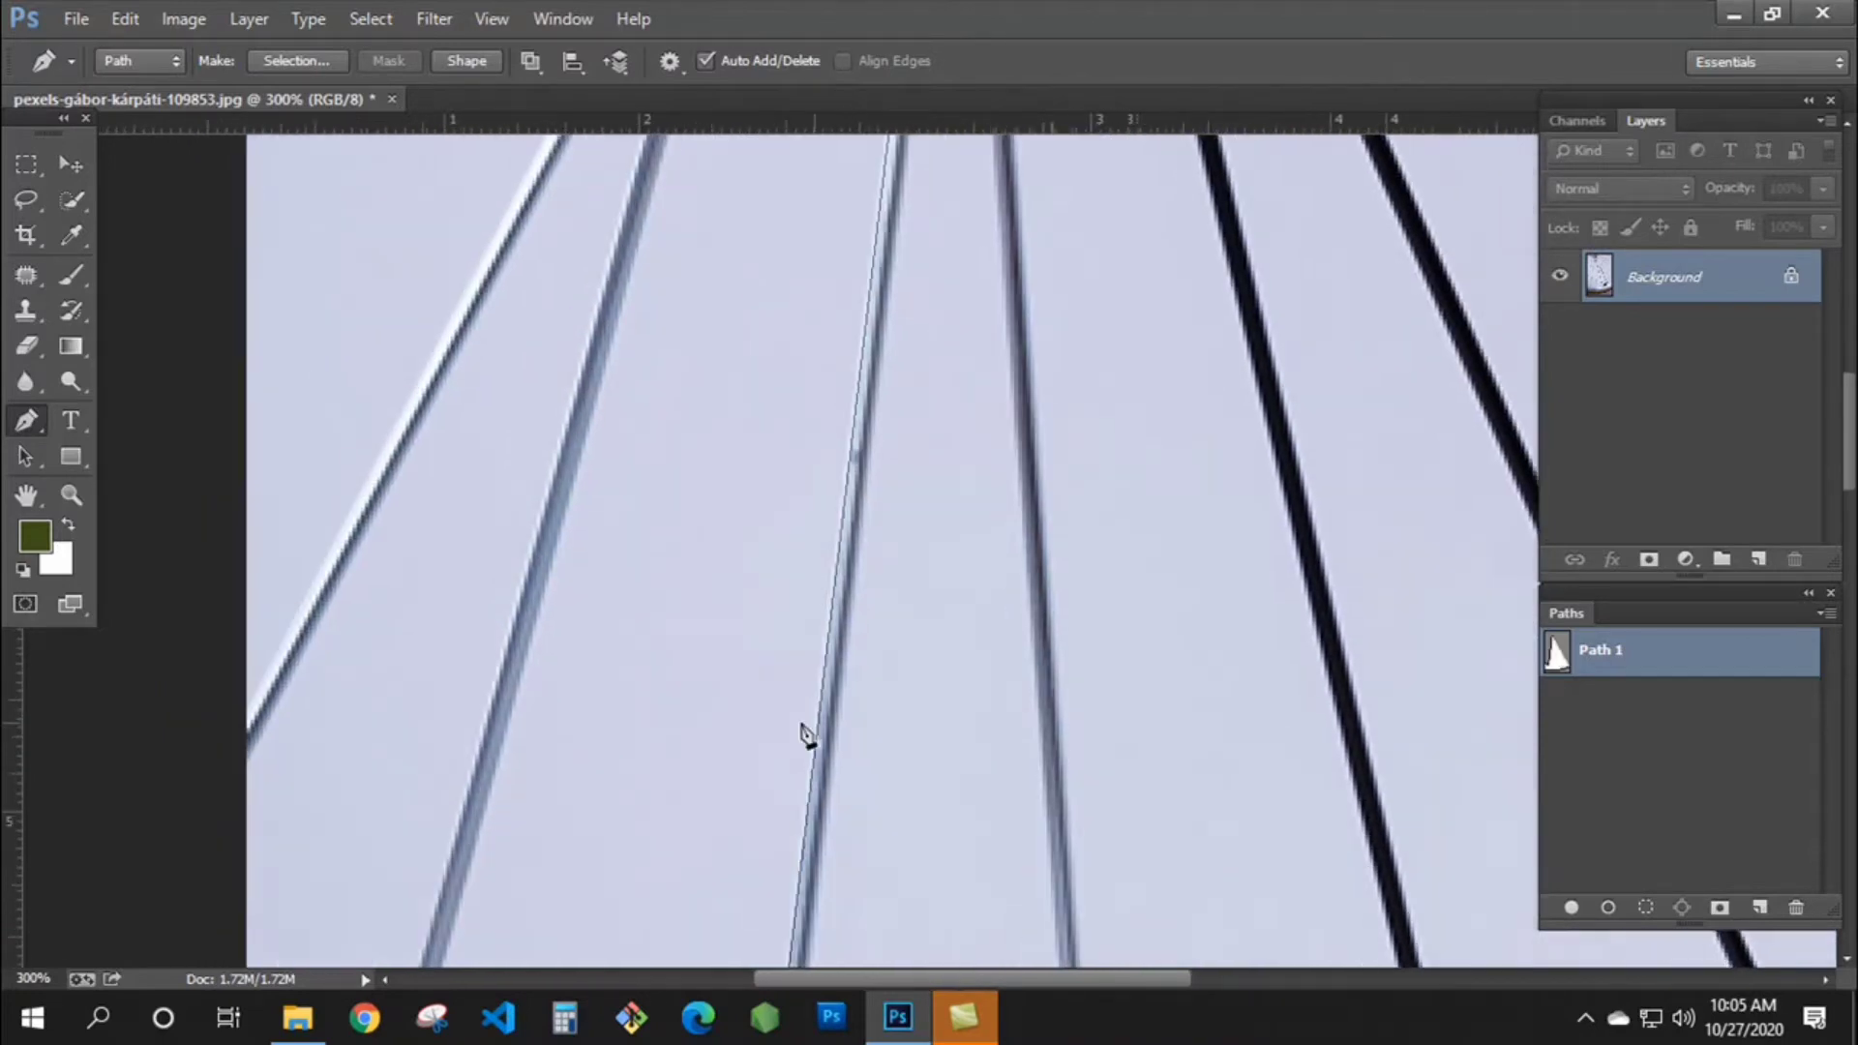
{"action": "left_click_drag", "start_coordinate": [854, 410], "coordinate": [867, 812]}
{"action": "left_click_drag", "start_coordinate": [910, 256], "coordinate": [910, 609]}
- Trace the hub's lower edge to the neighbouring spoke and follow that spoke down to where it crosses the darker one
{"action": "left_click_drag", "start_coordinate": [967, 474], "coordinate": [932, 364]}
{"action": "scroll", "coordinate": [909, 480], "scroll_direction": "up", "scroll_amount": 1}
{"action": "left_click", "coordinate": [913, 371]}
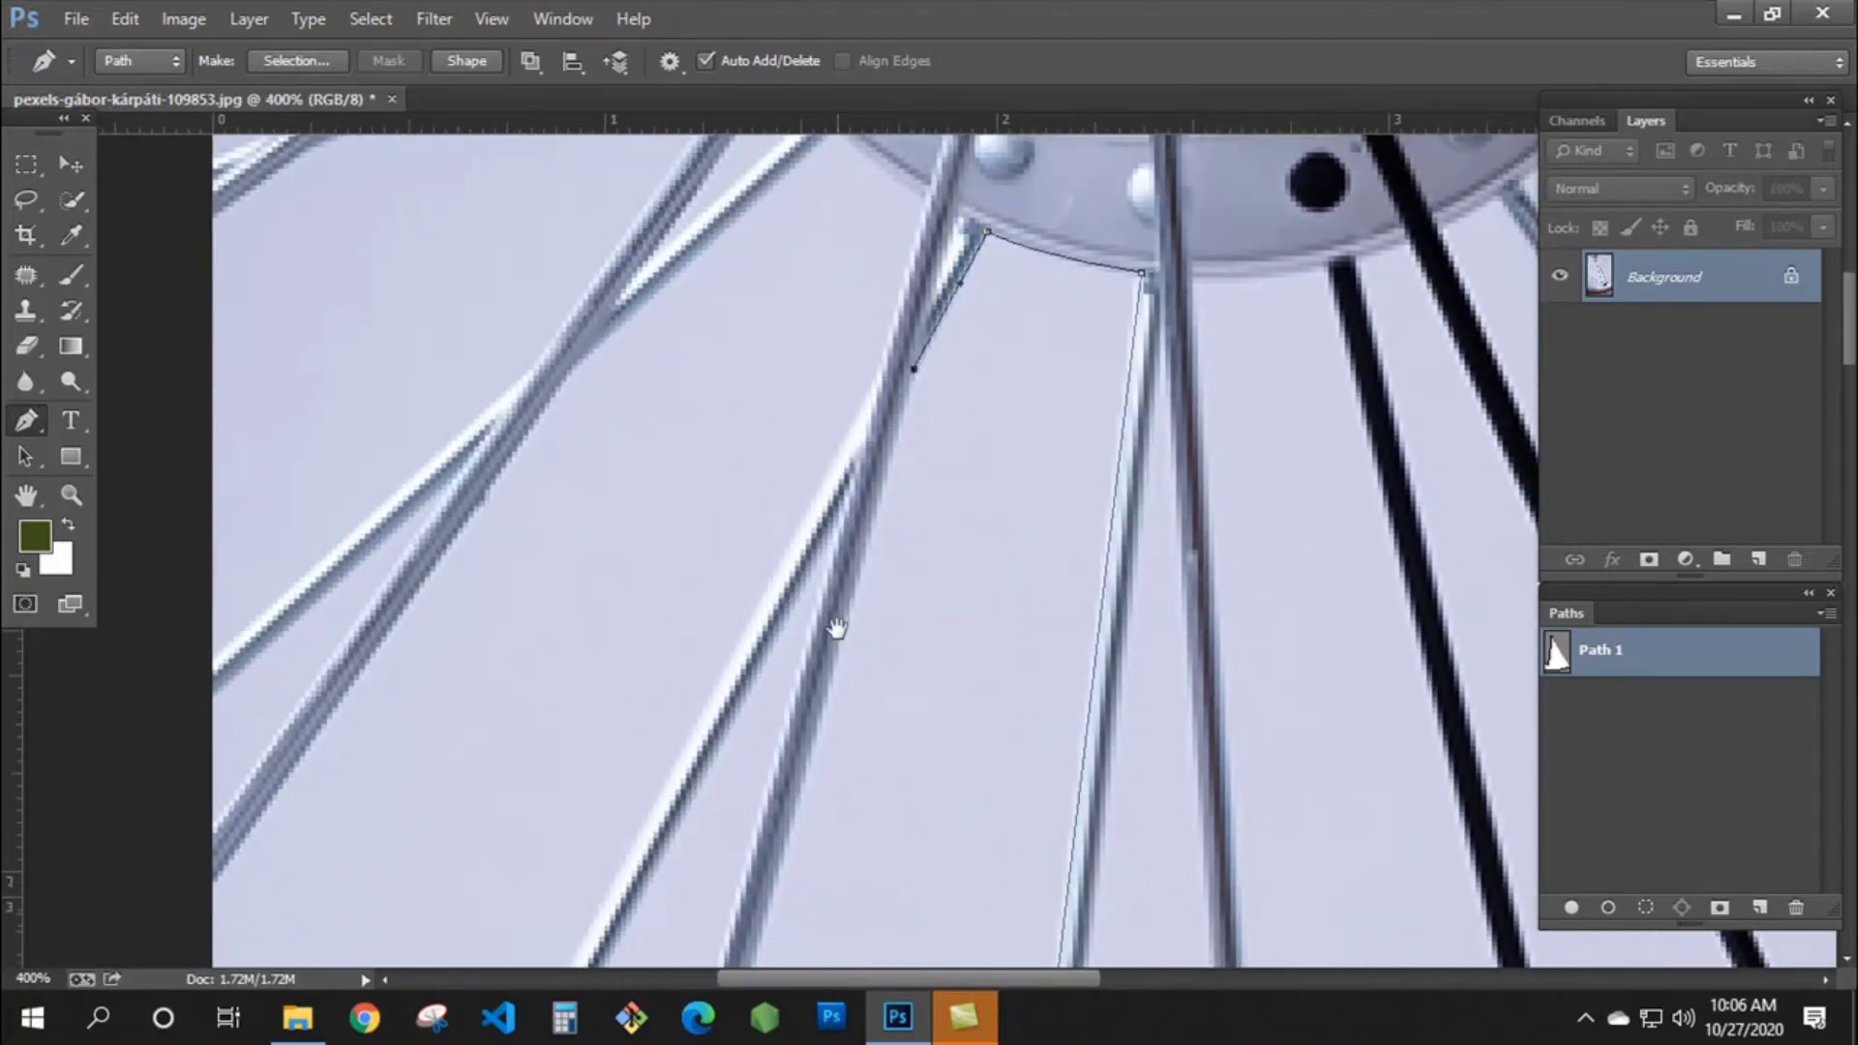
- Run the path down the darker spoke's right edge to the image's left border and place two anchors just outside it
{"action": "left_click_drag", "start_coordinate": [833, 626], "coordinate": [888, 347]}
{"action": "left_click_drag", "start_coordinate": [837, 667], "coordinate": [910, 343]}
{"action": "left_click_drag", "start_coordinate": [841, 704], "coordinate": [925, 365]}
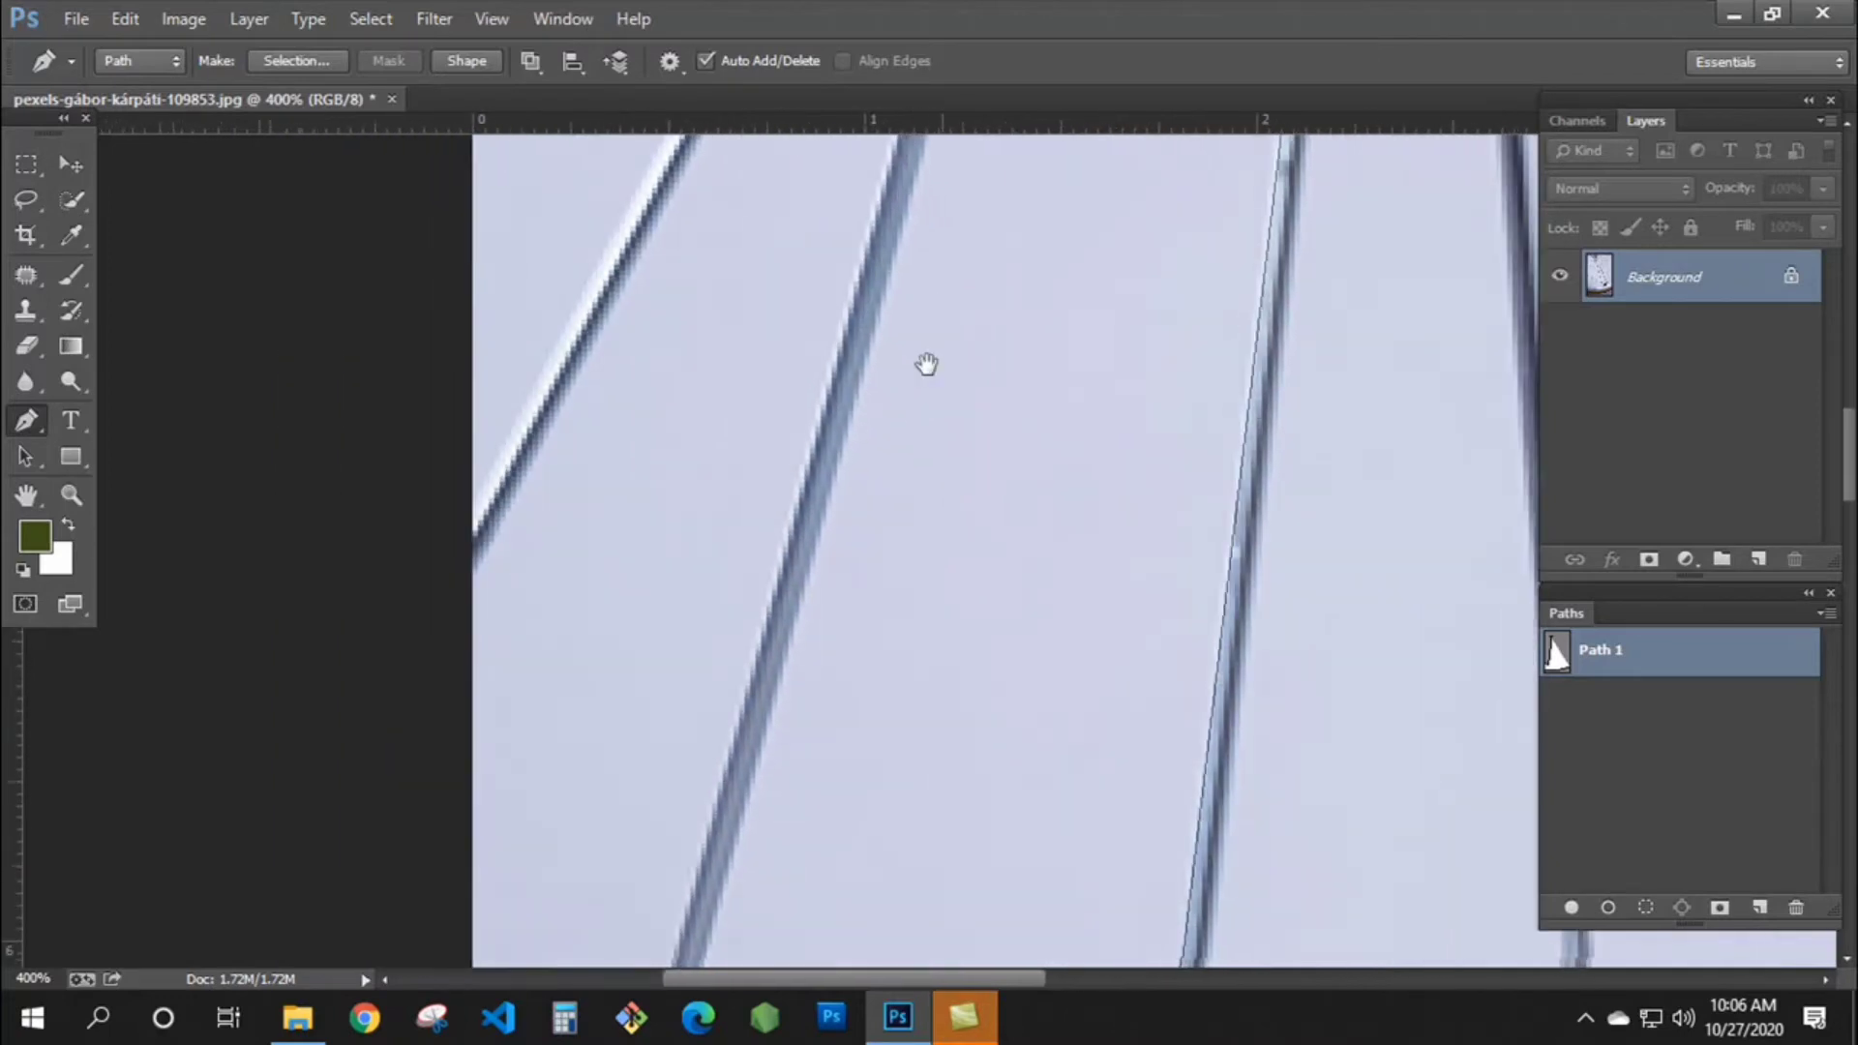
{"action": "left_click_drag", "start_coordinate": [814, 741], "coordinate": [907, 313]}
{"action": "left_click_drag", "start_coordinate": [811, 668], "coordinate": [860, 432]}
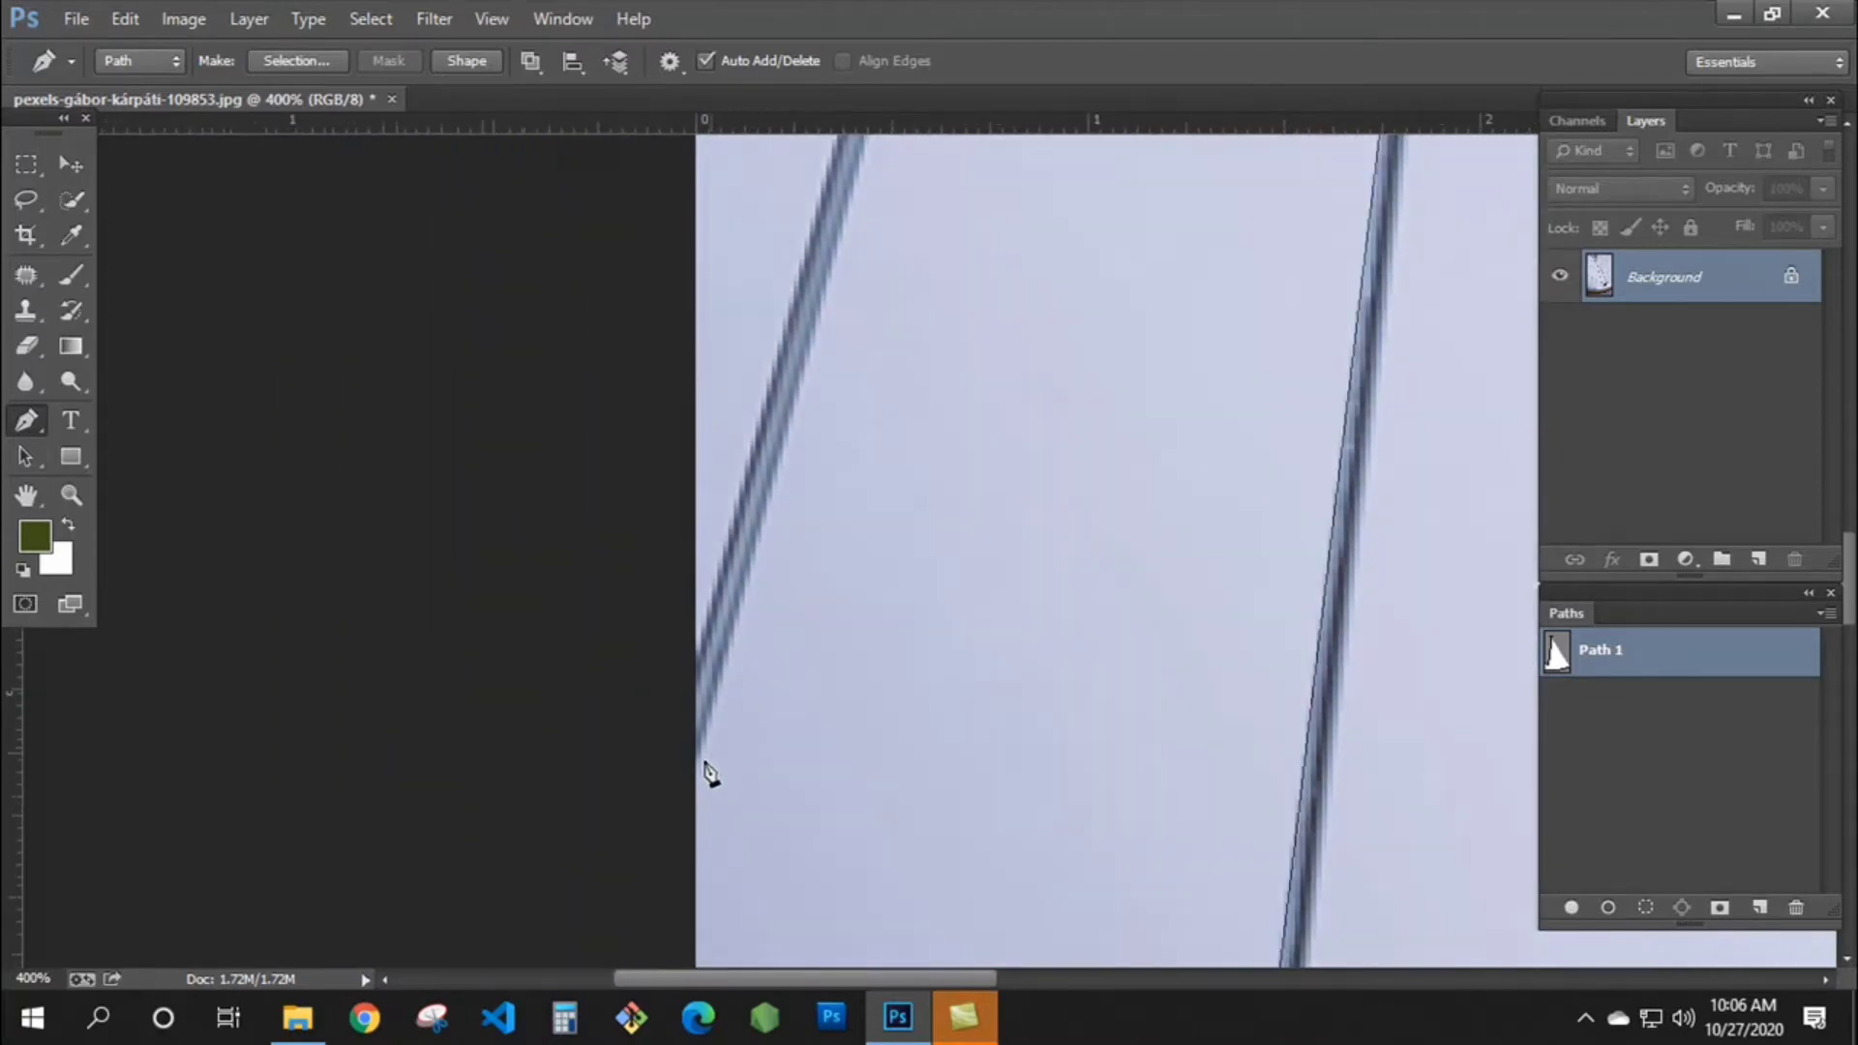
{"action": "left_click", "coordinate": [692, 772]}
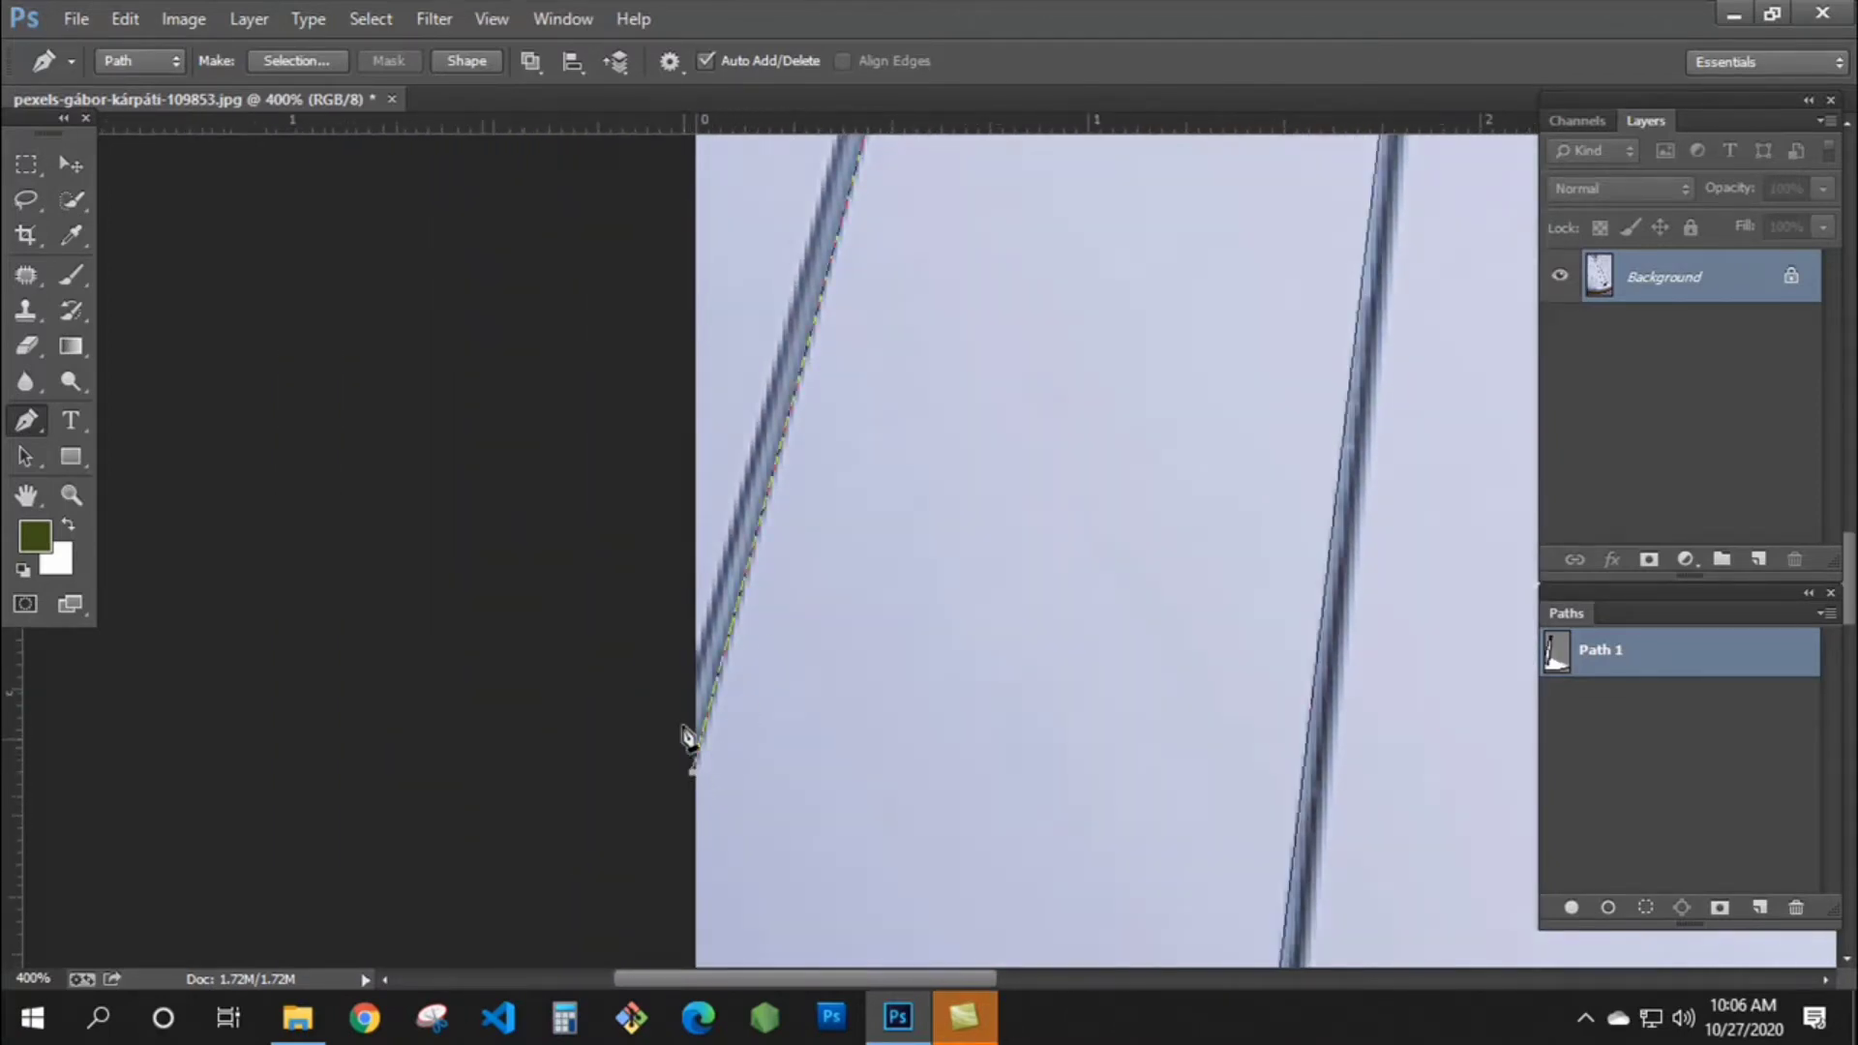
{"action": "left_click", "coordinate": [692, 672]}
- Bring the path back up the darker spoke's left edge to its junction with the adjacent bright spoke
{"action": "left_click_drag", "start_coordinate": [750, 402], "coordinate": [617, 861]}
{"action": "left_click_drag", "start_coordinate": [841, 184], "coordinate": [739, 600]}
{"action": "left_click_drag", "start_coordinate": [809, 281], "coordinate": [713, 756]}
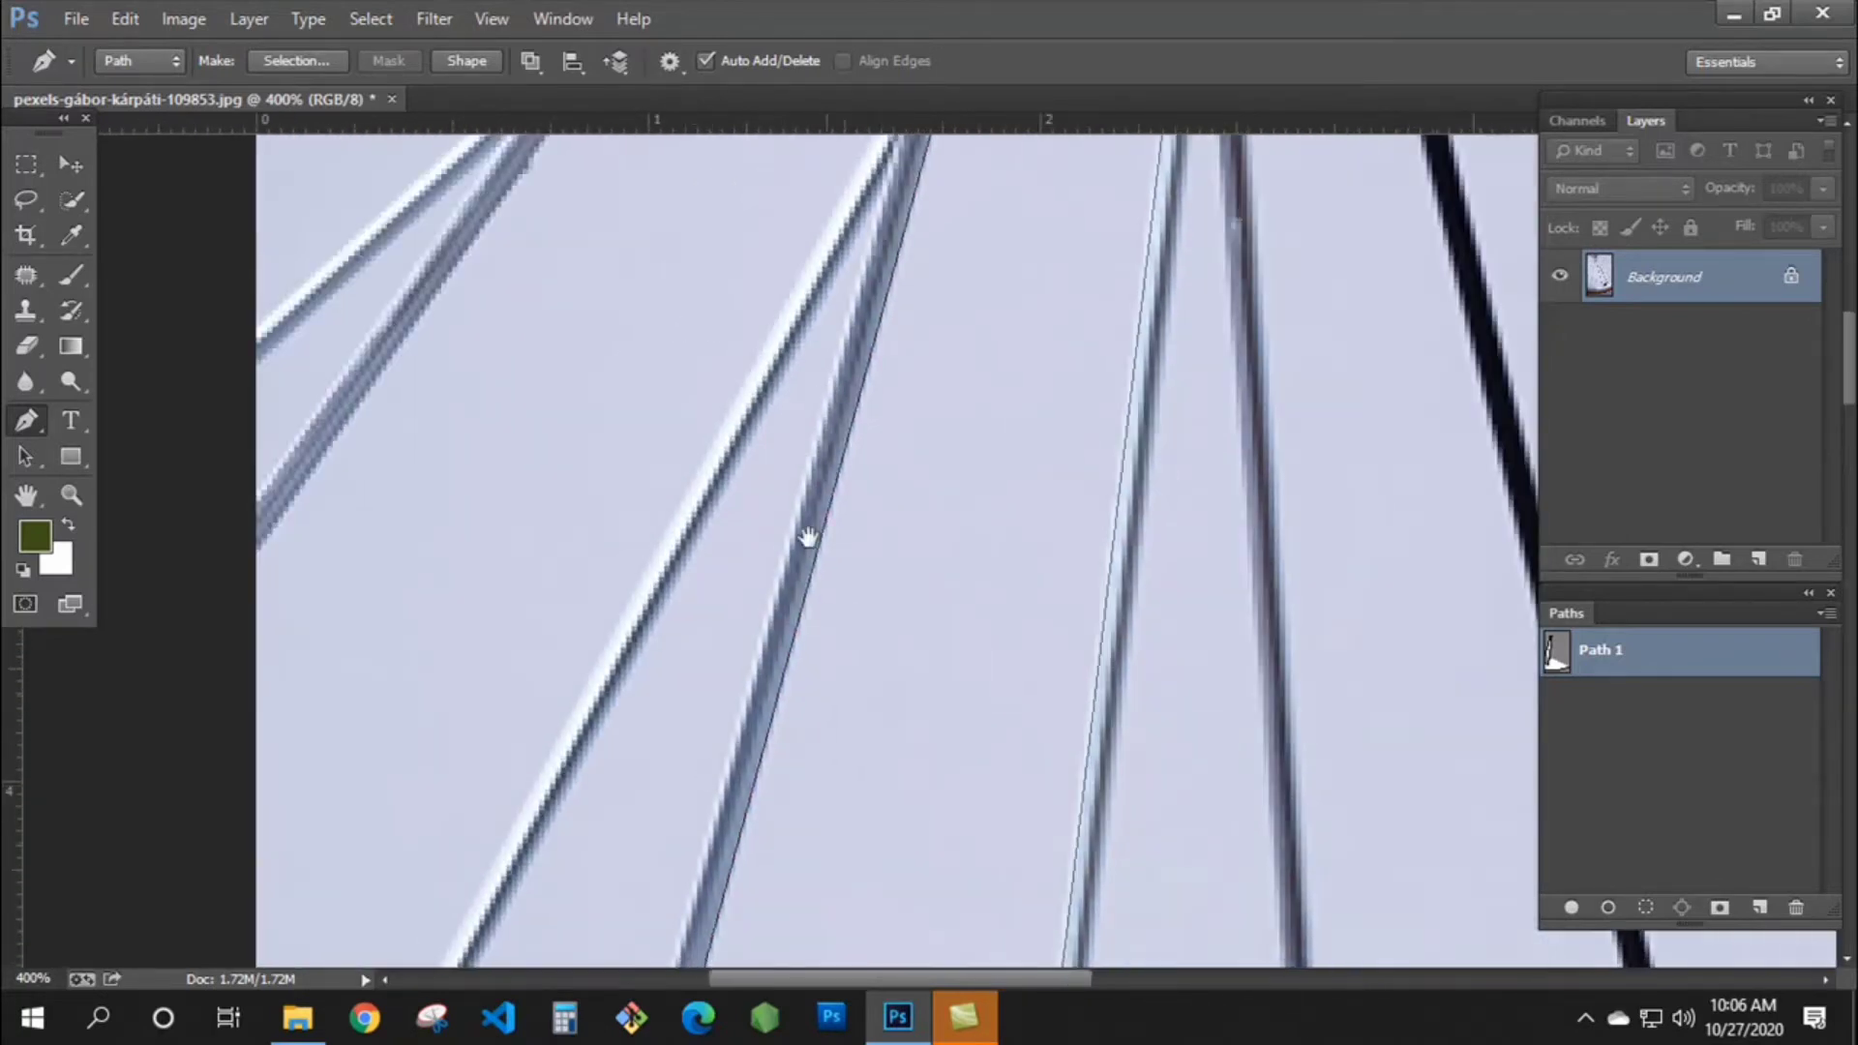
{"action": "left_click_drag", "start_coordinate": [809, 539], "coordinate": [768, 756]}
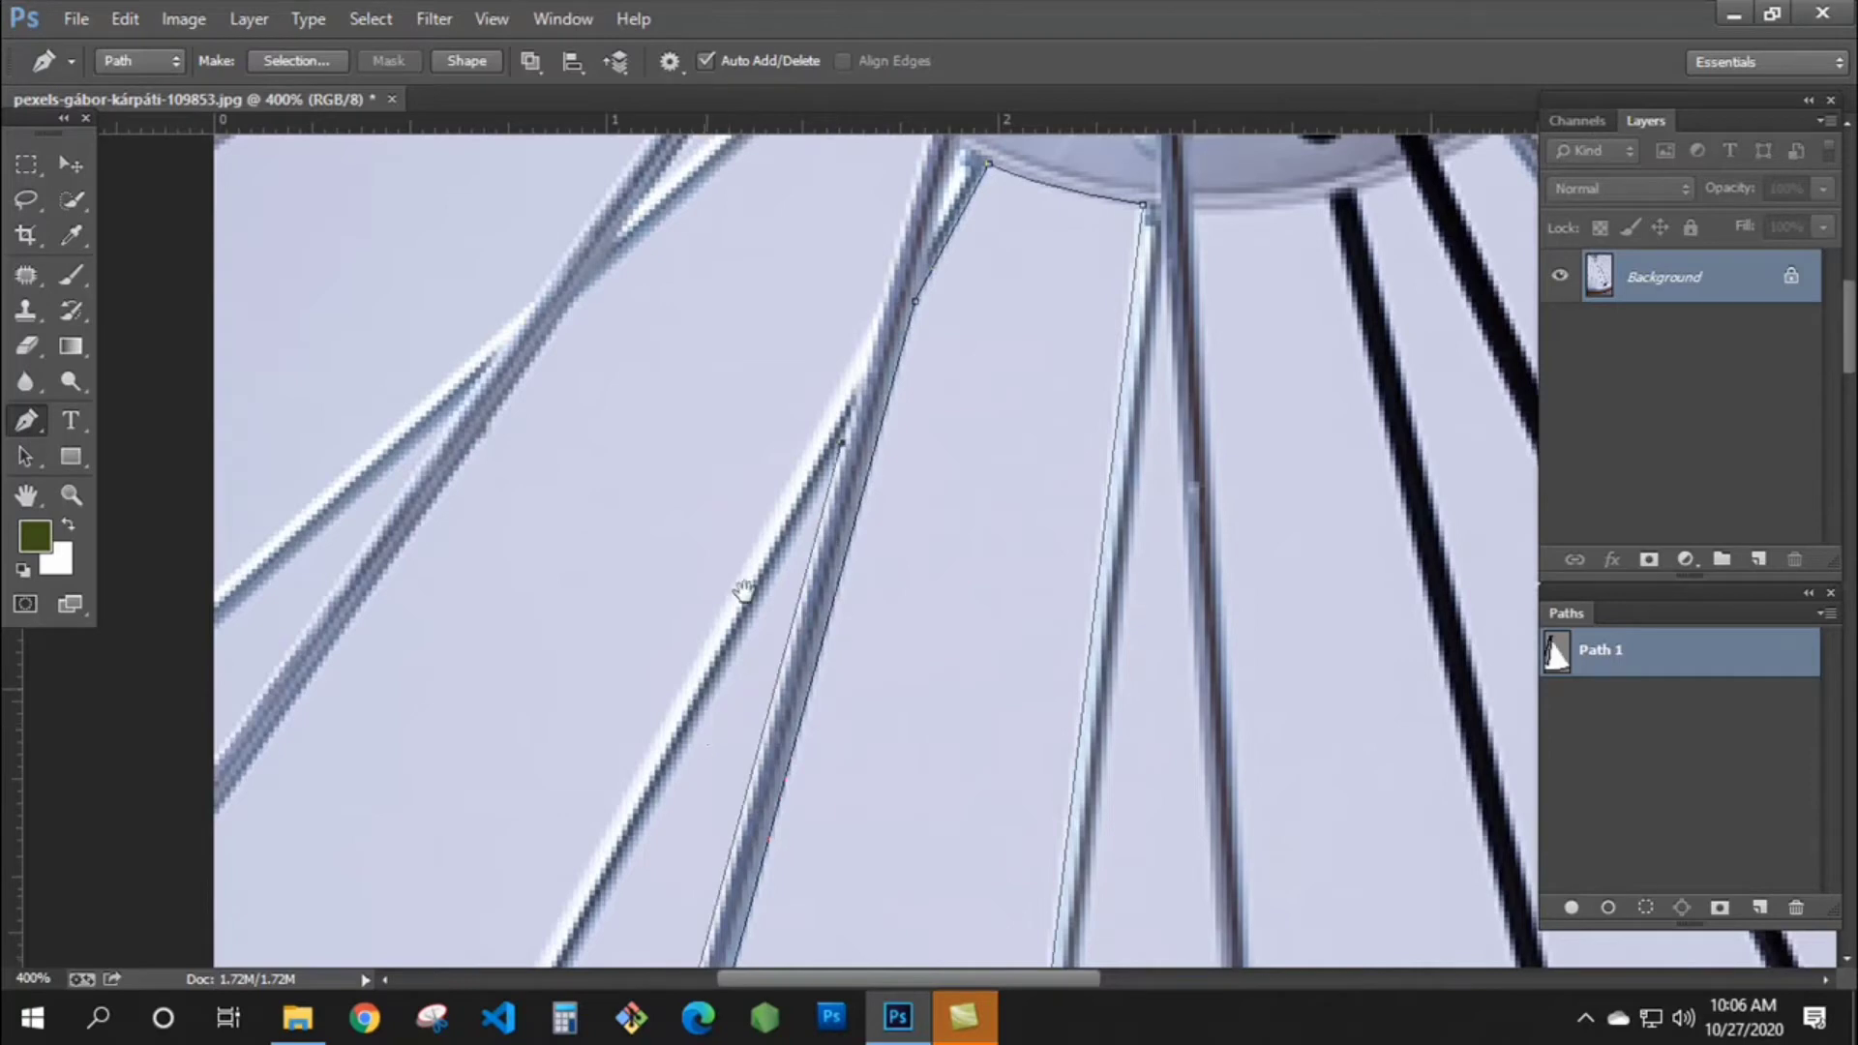
- Outline the adjacent bright spoke down to the image's left border and back up to the spoke crossing
{"action": "scroll", "coordinate": [697, 668], "scroll_direction": "down", "scroll_amount": 6}
{"action": "scroll", "coordinate": [697, 668], "scroll_direction": "left", "scroll_amount": 3}
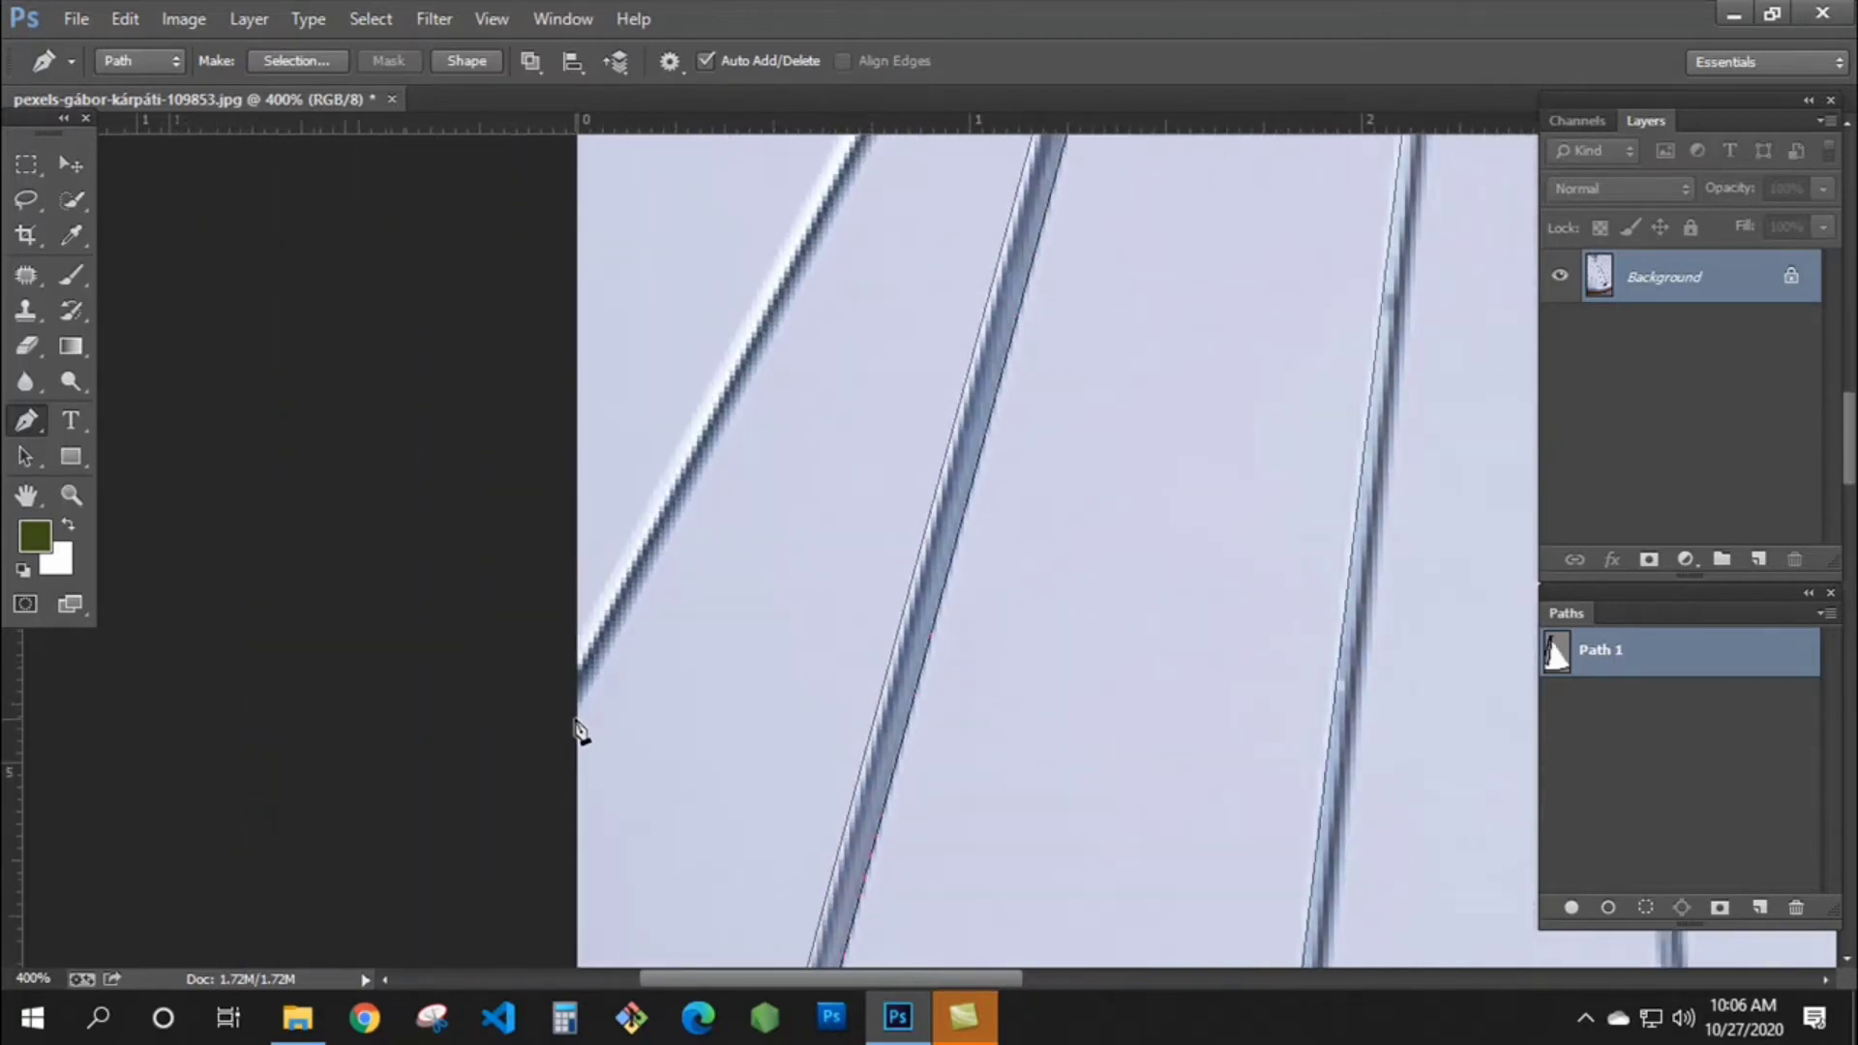
{"action": "left_click_drag", "start_coordinate": [569, 686], "coordinate": [572, 662]}
{"action": "scroll", "coordinate": [602, 585], "scroll_direction": "up", "scroll_amount": 8}
{"action": "scroll", "coordinate": [606, 677], "scroll_direction": "right", "scroll_amount": 4}
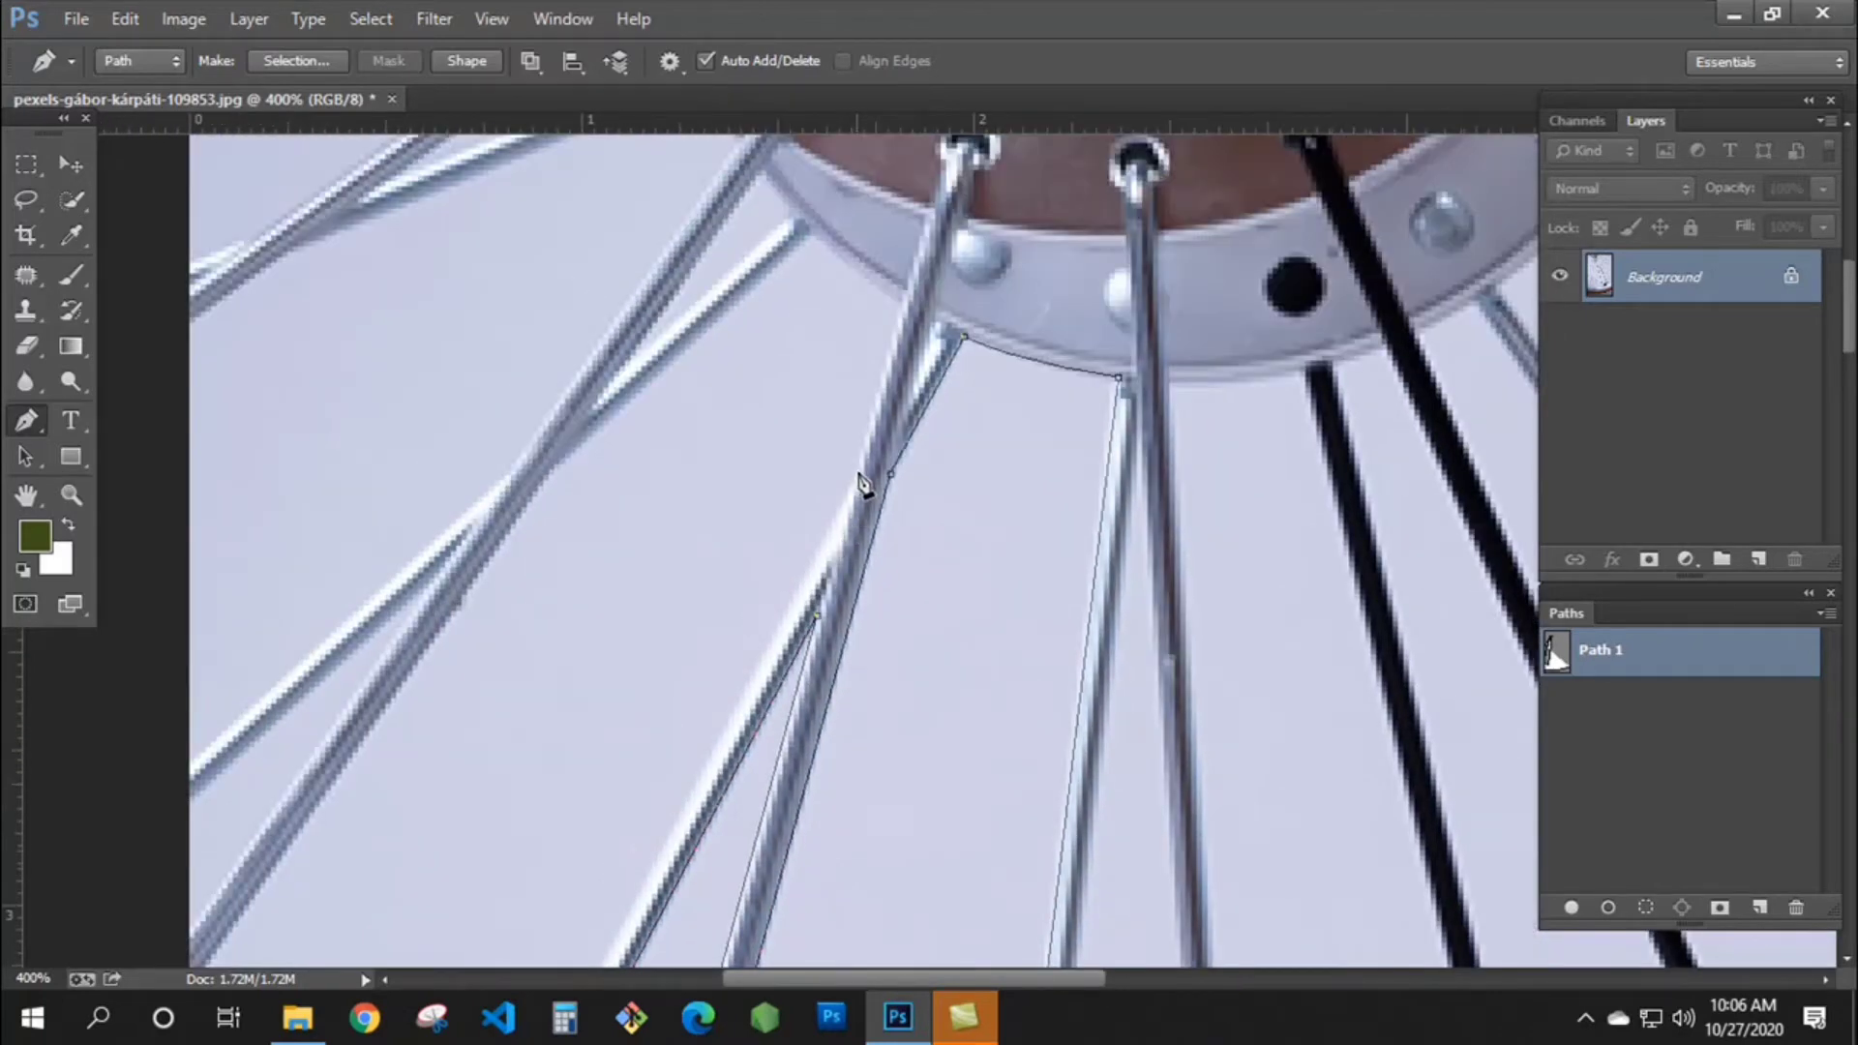
{"action": "left_click", "coordinate": [857, 474]}
- Continue the path up the crossing spoke to the hub and curve it along the hub's edge to the next spoke
{"action": "left_click_drag", "start_coordinate": [881, 459], "coordinate": [1089, 157]}
{"action": "left_click_drag", "start_coordinate": [1014, 306], "coordinate": [941, 737]}
{"action": "left_click", "coordinate": [1034, 428]}
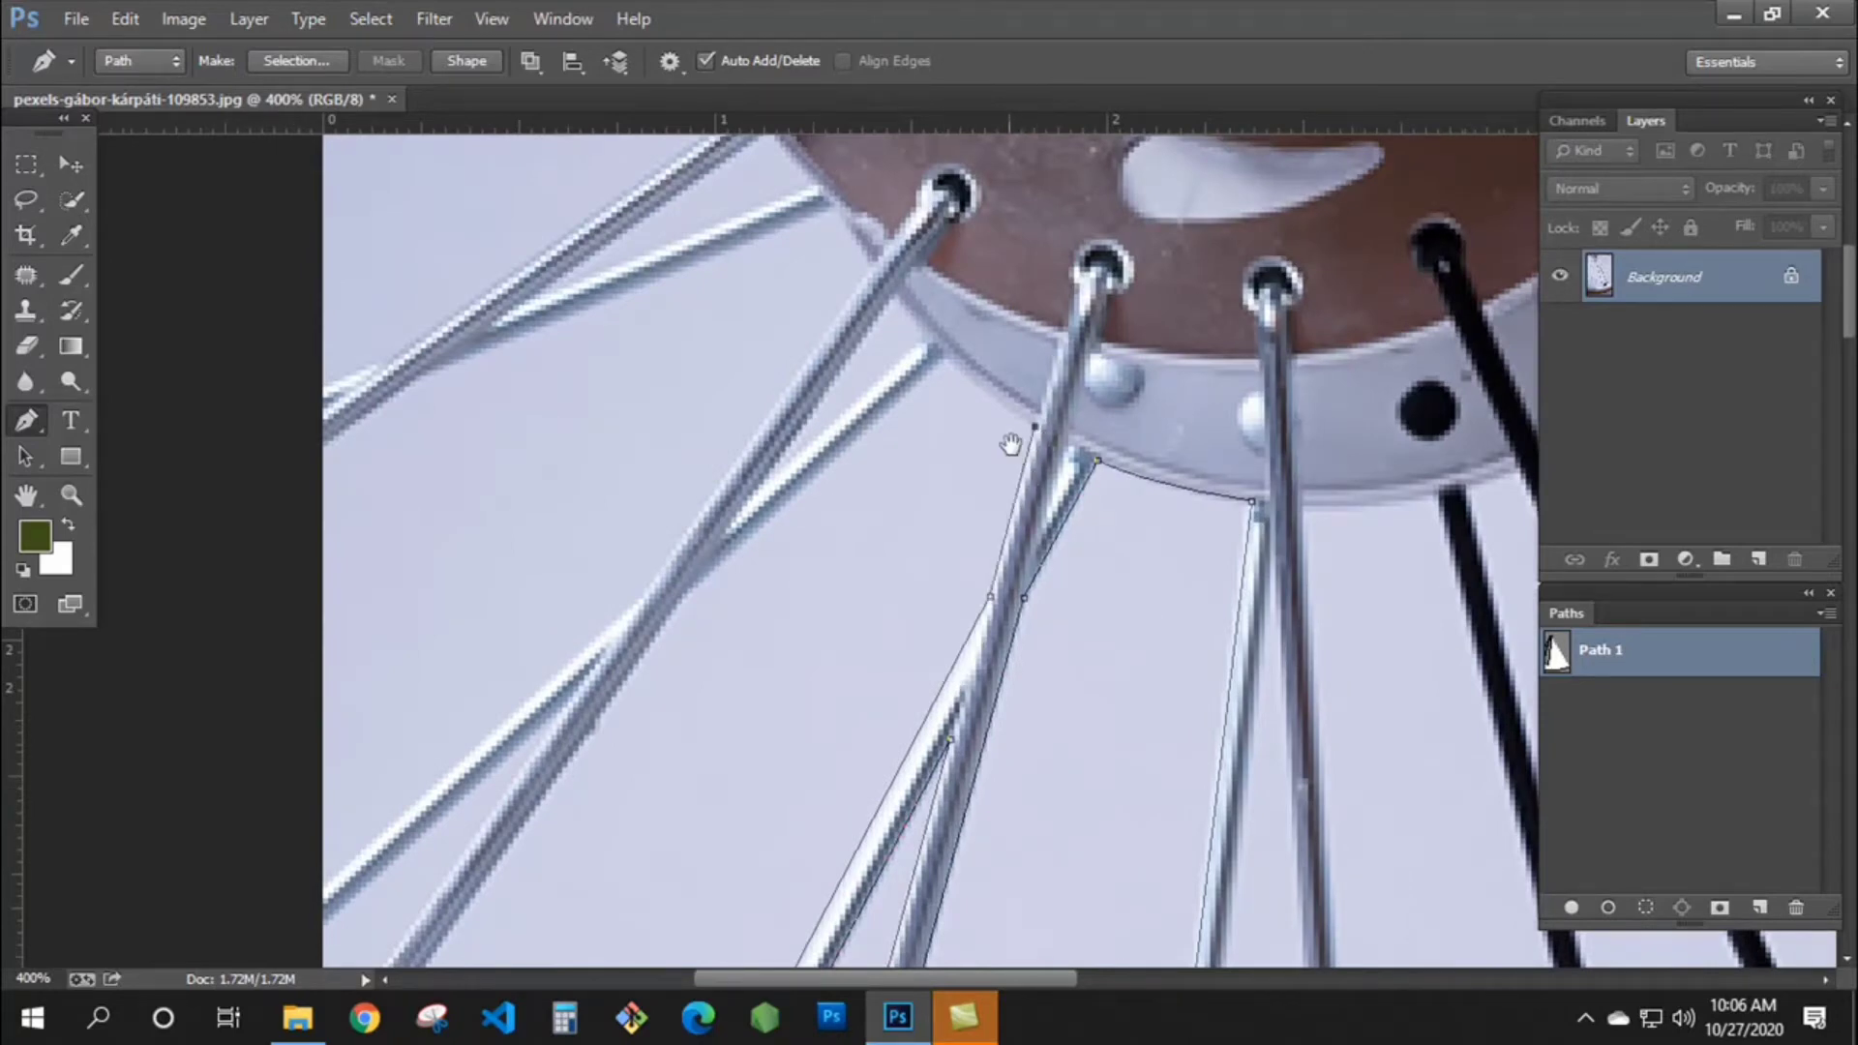
{"action": "scroll", "coordinate": [1040, 443], "scroll_direction": "up", "scroll_amount": 1}
{"action": "scroll", "coordinate": [1041, 443], "scroll_direction": "left", "scroll_amount": 1}
{"action": "left_click_drag", "start_coordinate": [1011, 414], "coordinate": [984, 379]}
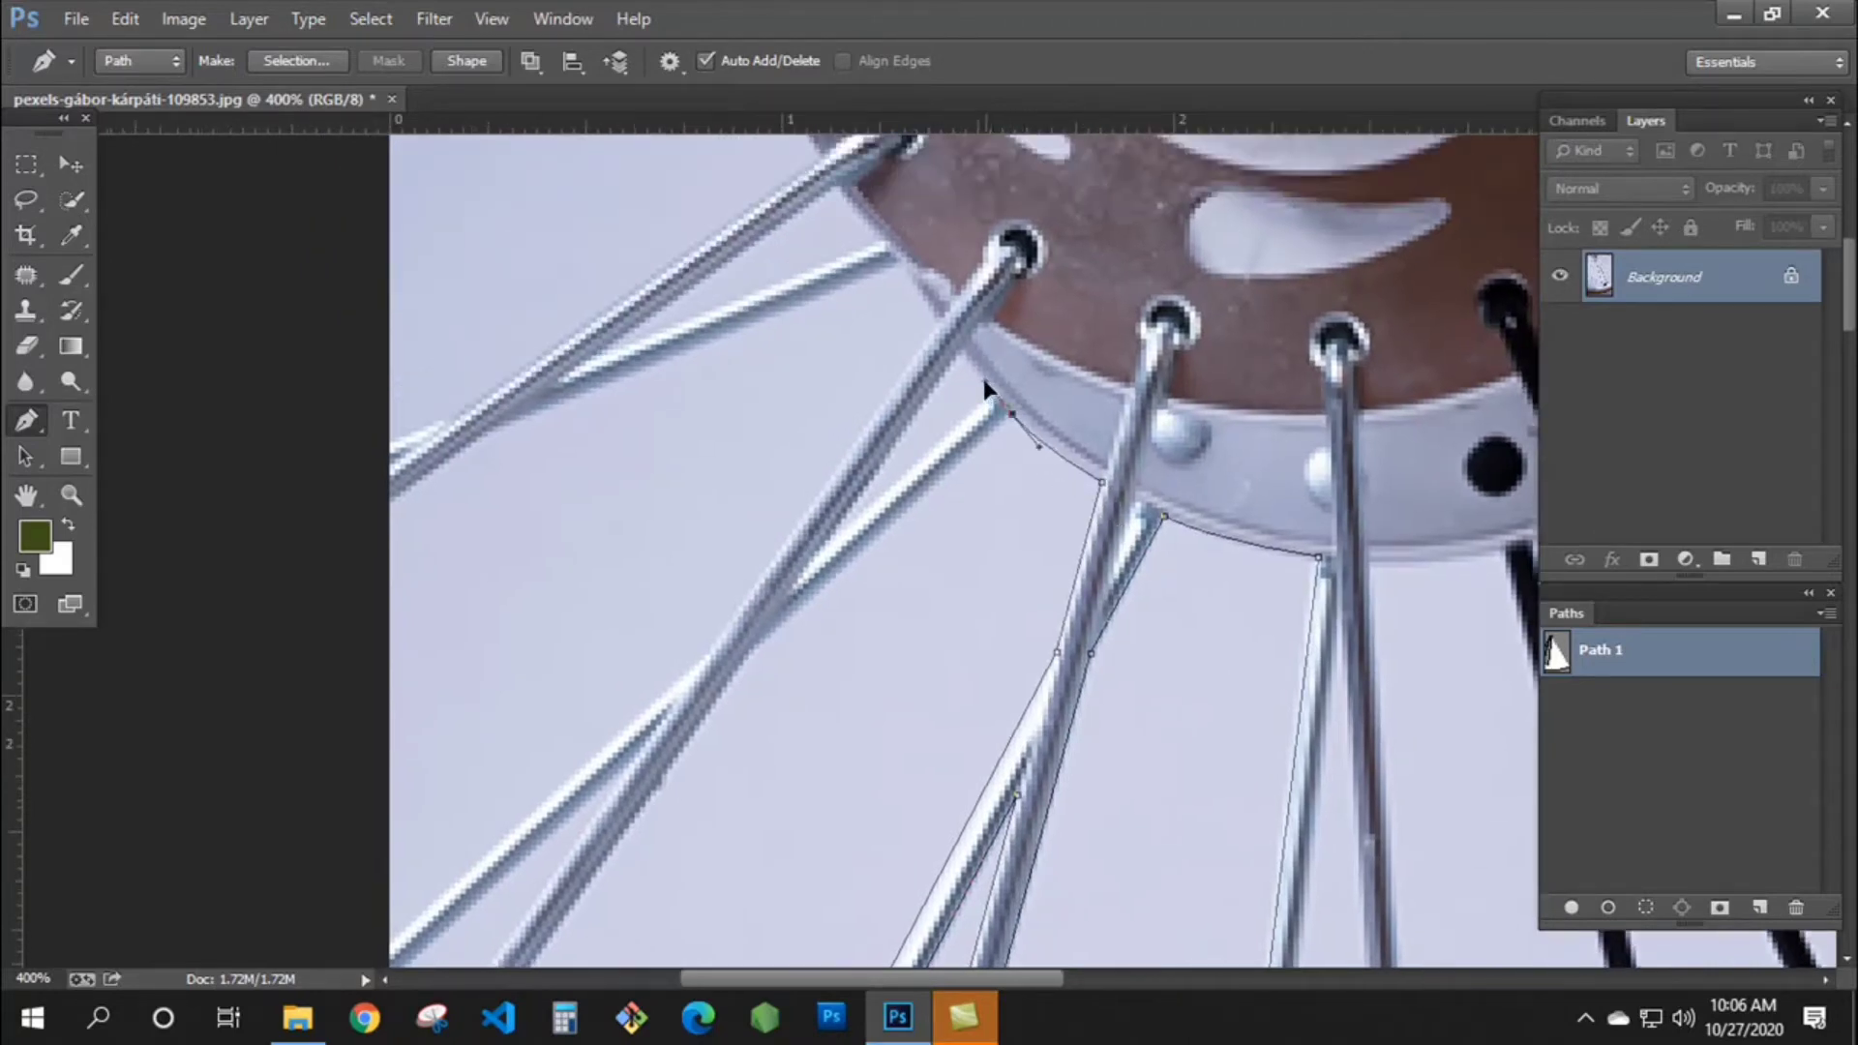
- Outline the next spoke pair's lower dark spoke from the crossing to the left border and back up to the inner junction
{"action": "left_click", "coordinate": [751, 651]}
{"action": "left_click_drag", "start_coordinate": [694, 743], "coordinate": [1056, 216]}
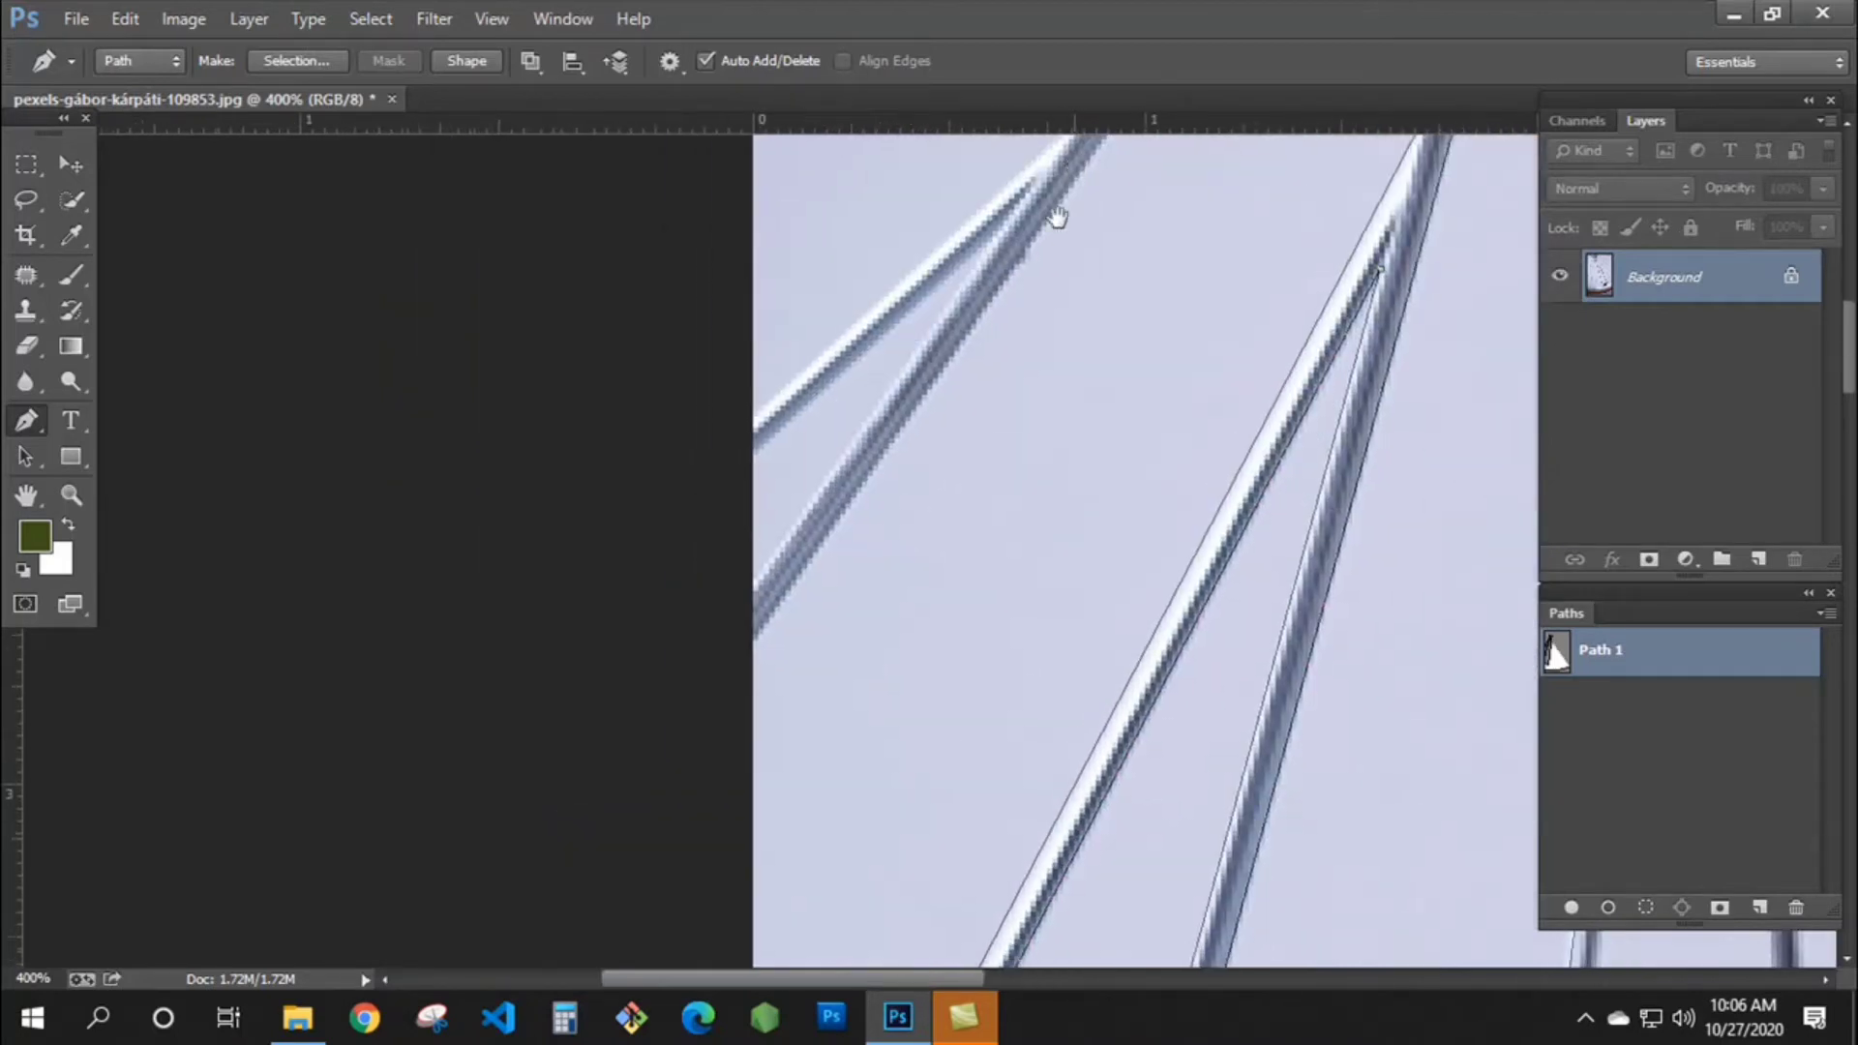
{"action": "left_click", "coordinate": [746, 651]}
{"action": "left_click", "coordinate": [733, 600]}
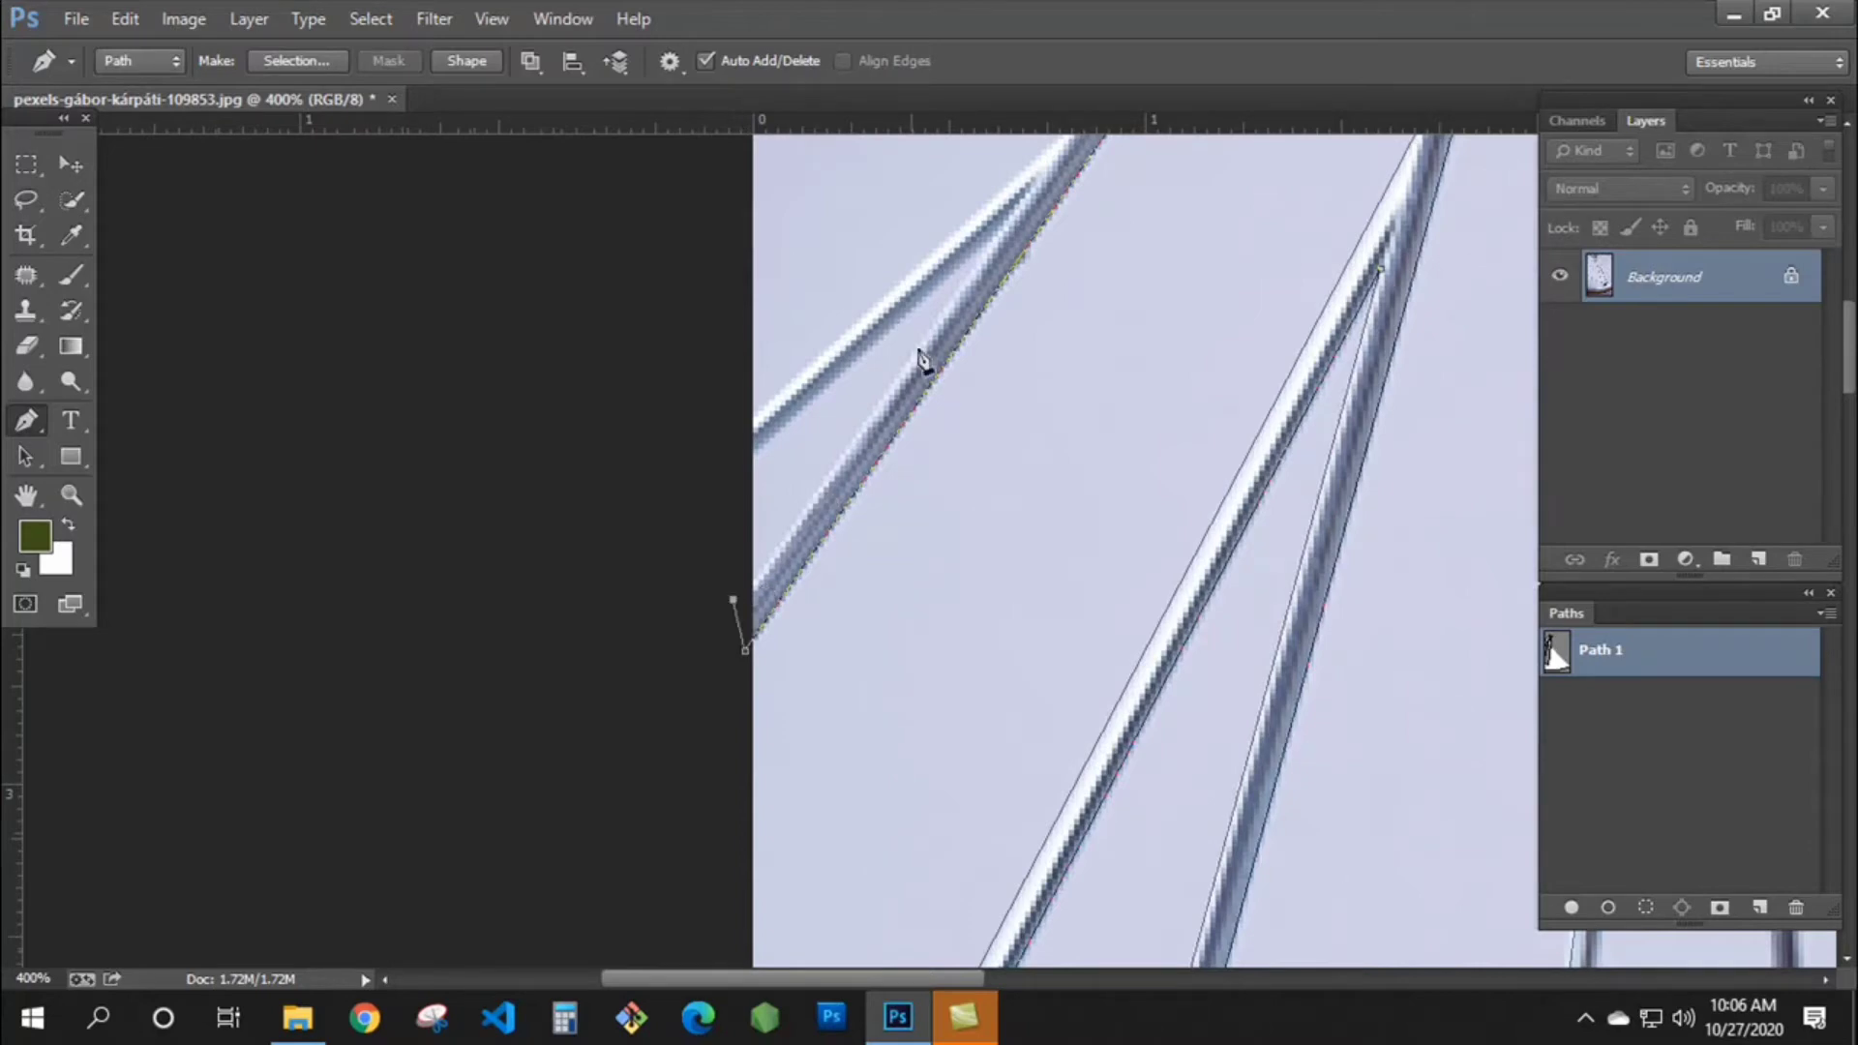
{"action": "left_click", "coordinate": [1002, 227]}
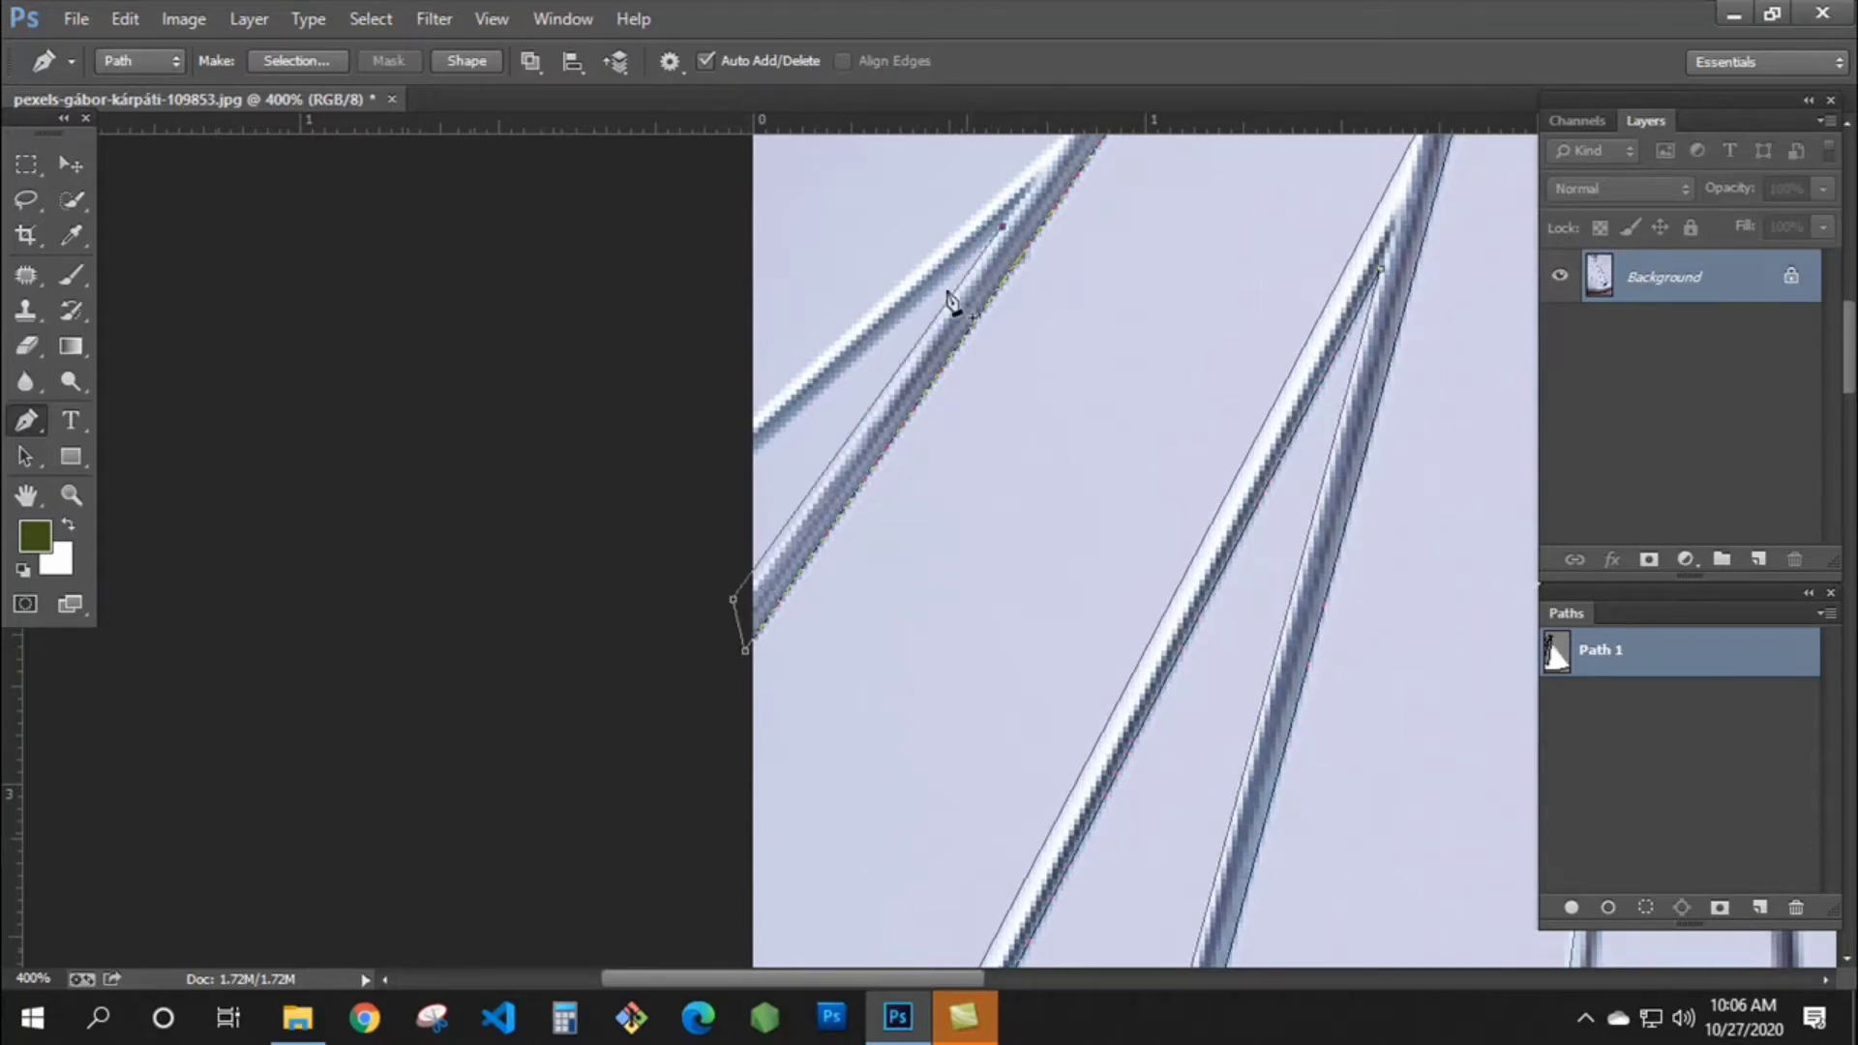
- Outline the pair's bright spoke from the inner junction to the image's left border and back up to the spoke crossing
{"action": "left_click", "coordinate": [737, 467]}
{"action": "left_click", "coordinate": [737, 426]}
{"action": "left_click_drag", "start_coordinate": [884, 280], "coordinate": [689, 602]}
{"action": "left_click", "coordinate": [875, 453]}
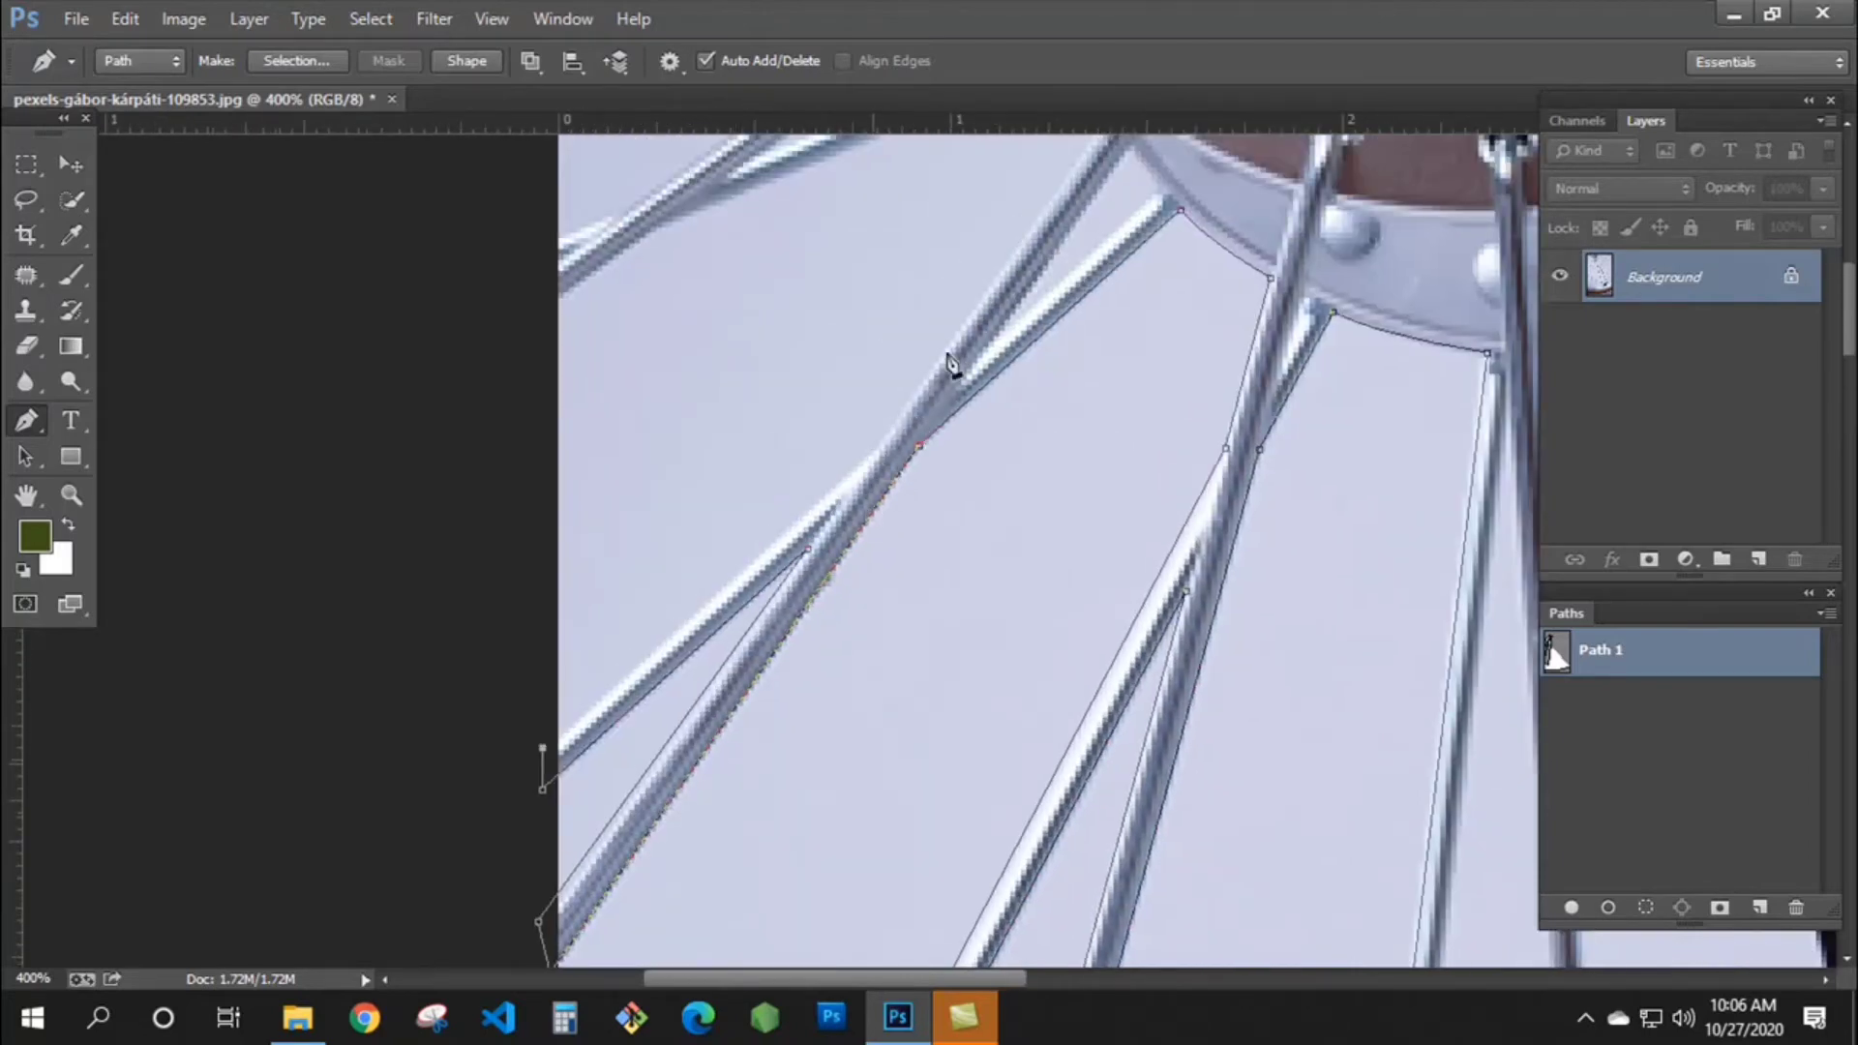
- Continue the path up the dark crossing spoke to the hub and along the hub's edge to the next spoke
{"action": "scroll", "coordinate": [838, 580], "scroll_direction": "up", "scroll_amount": 4}
{"action": "scroll", "coordinate": [838, 580], "scroll_direction": "right", "scroll_amount": 2}
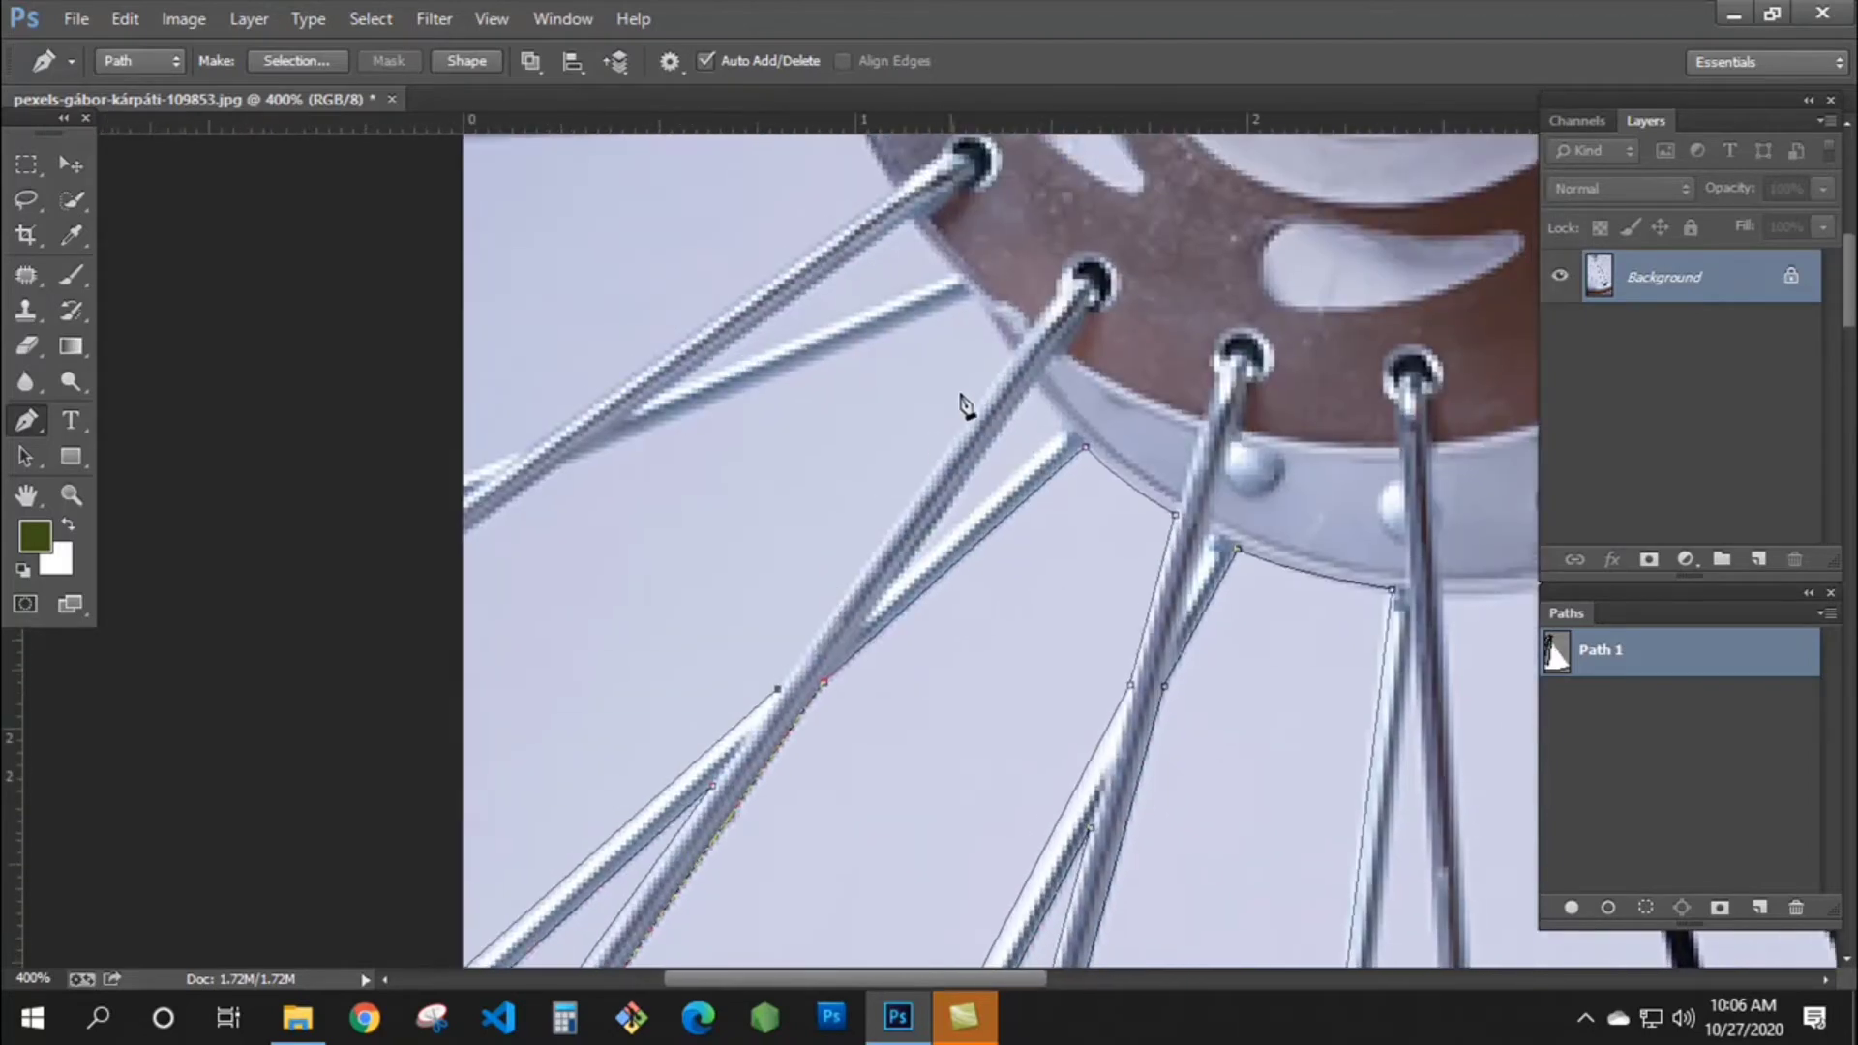
{"action": "left_click", "coordinate": [1013, 354]}
{"action": "left_click", "coordinate": [973, 292]}
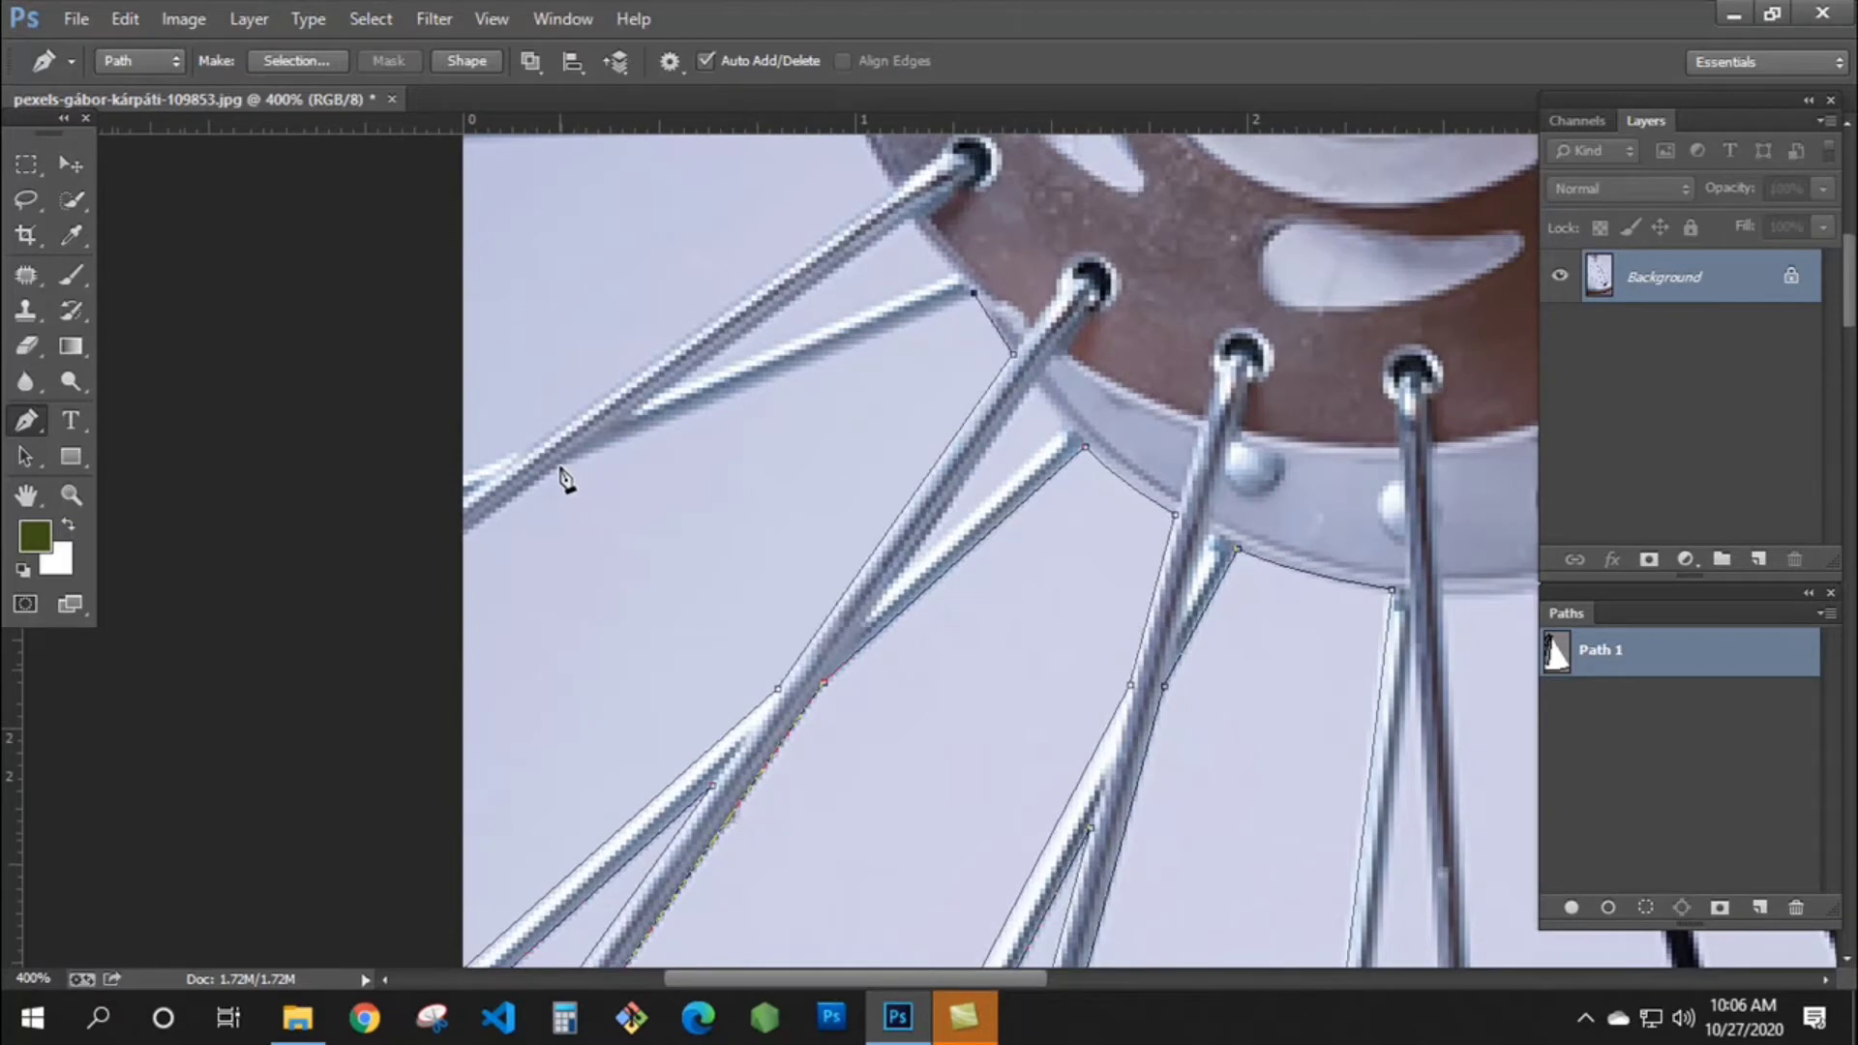
- Outline the next crossed spoke pair from the hub out to the image's left border and back to their crossing
{"action": "left_click", "coordinate": [559, 467]}
{"action": "left_click", "coordinate": [455, 537]}
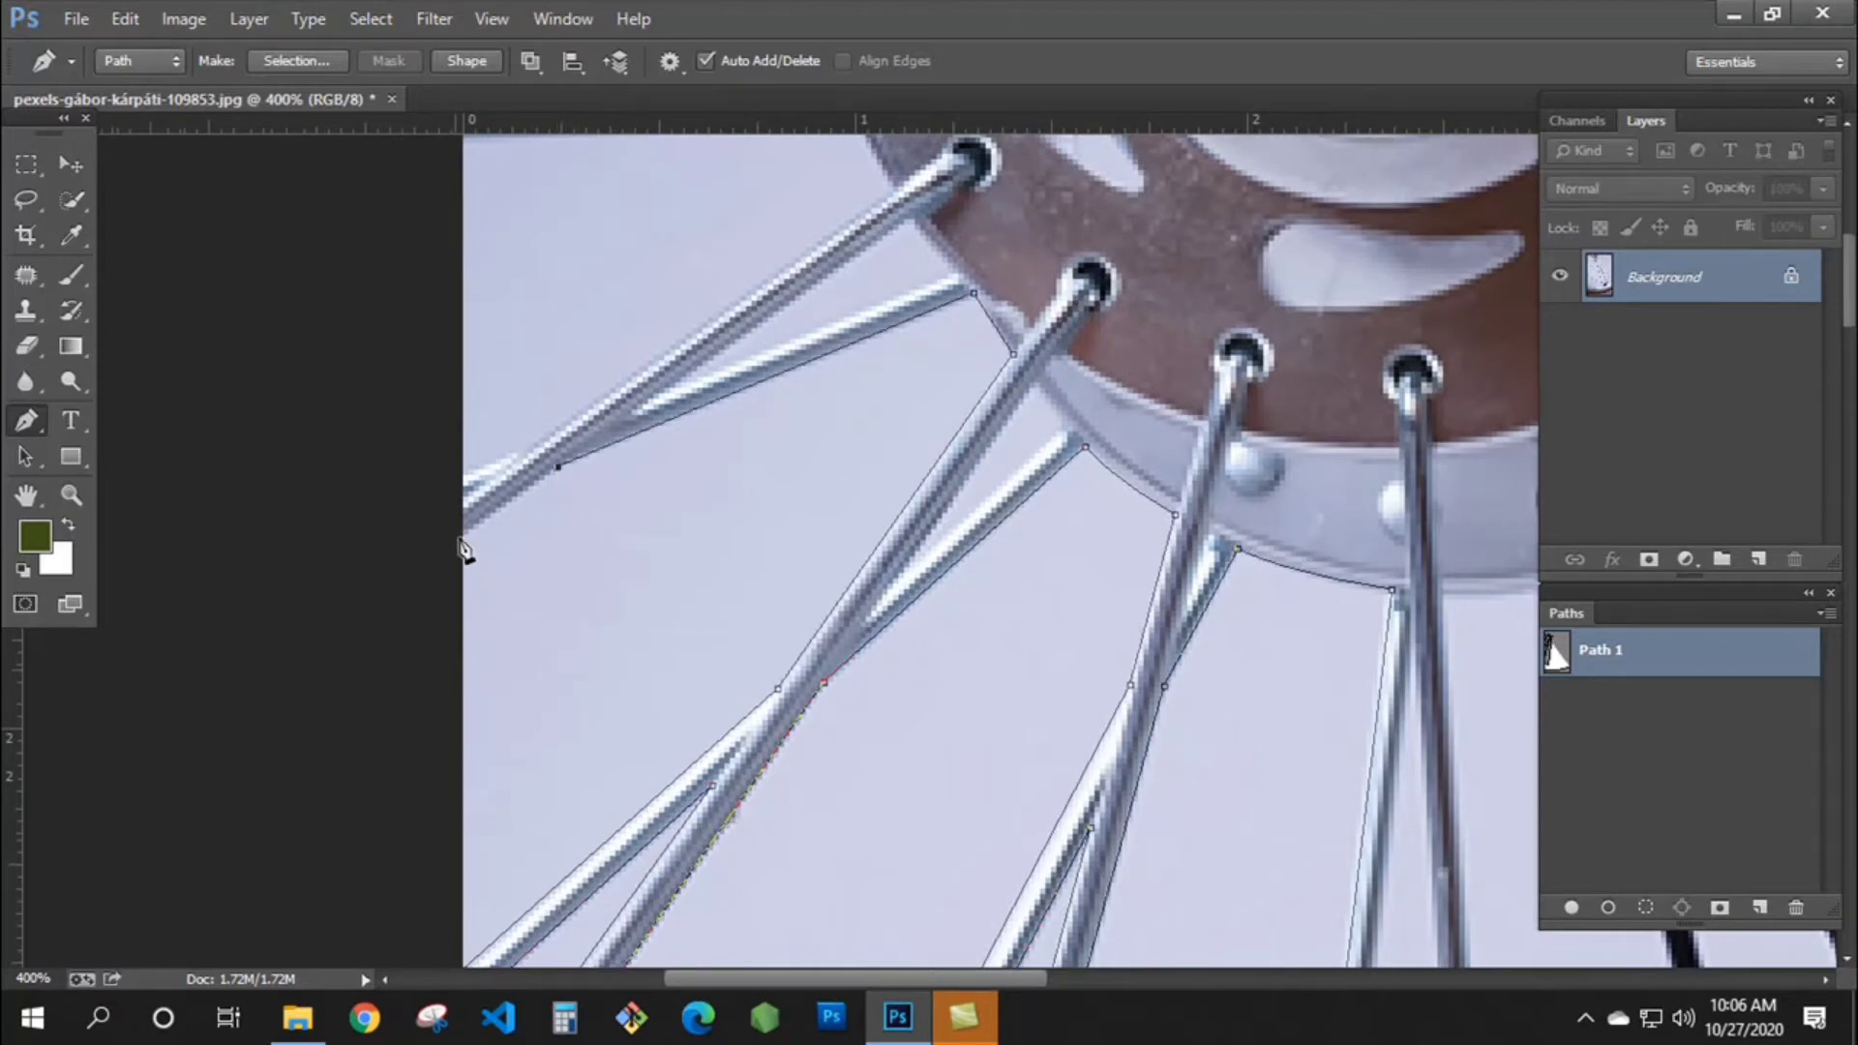
{"action": "left_click", "coordinate": [455, 476]}
{"action": "left_click", "coordinate": [536, 443]}
- Extend the path up the spoke to the hub, curve along its edge, and follow the next spoke to the left border
{"action": "left_click_drag", "start_coordinate": [645, 326], "coordinate": [590, 507]}
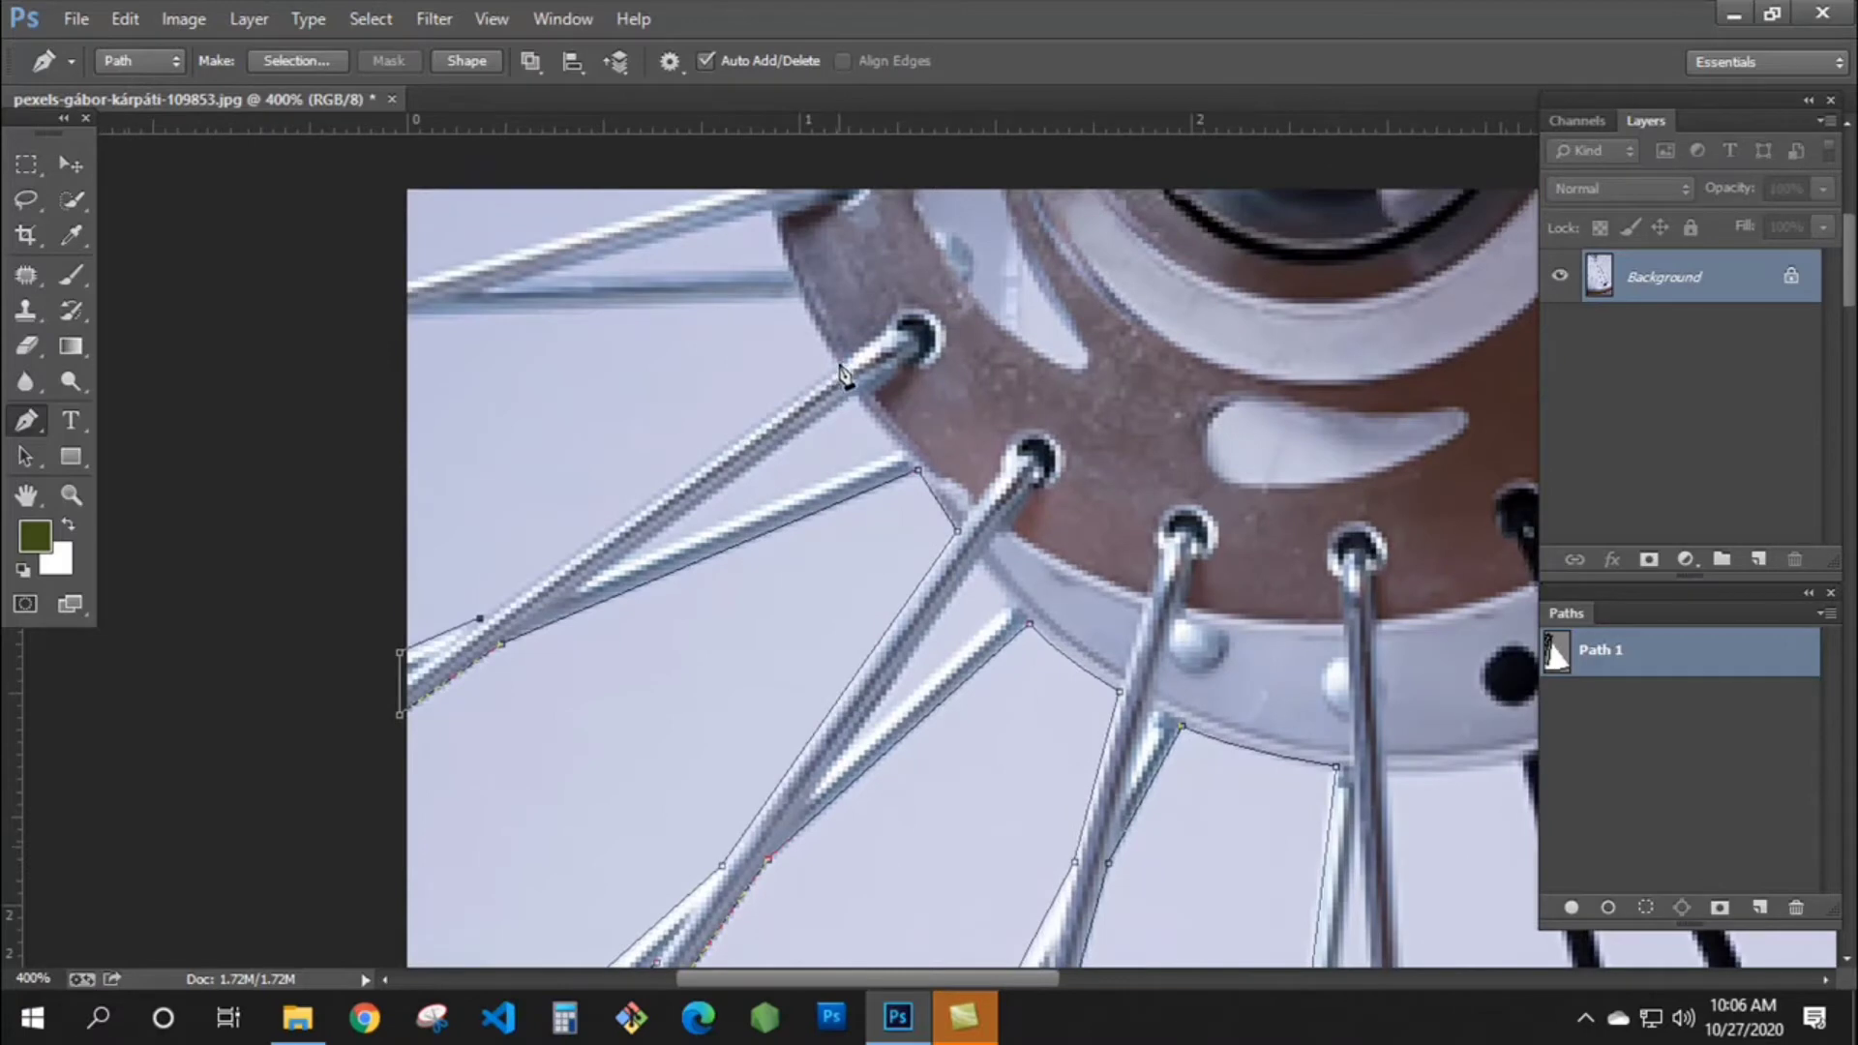
{"action": "left_click", "coordinate": [840, 366]}
{"action": "left_click_drag", "start_coordinate": [822, 339], "coordinate": [842, 443]}
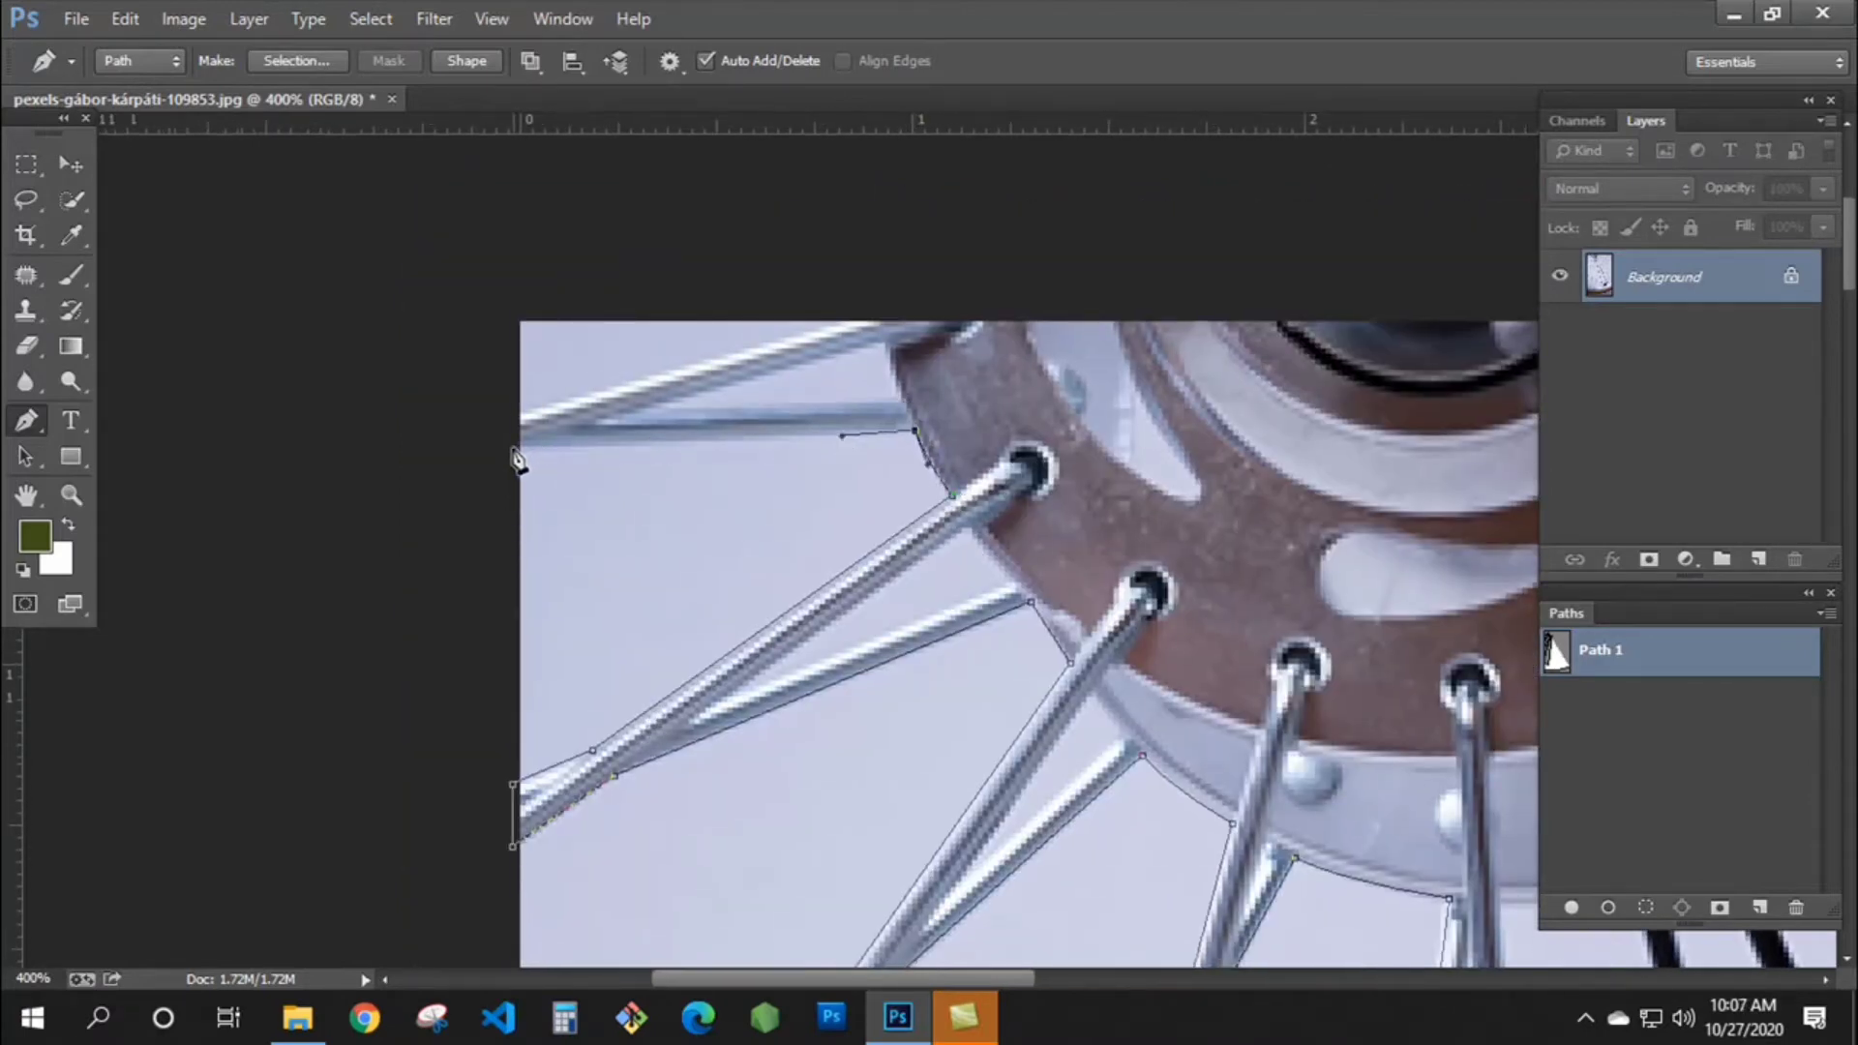
{"action": "left_click_drag", "start_coordinate": [513, 447], "coordinate": [509, 416]}
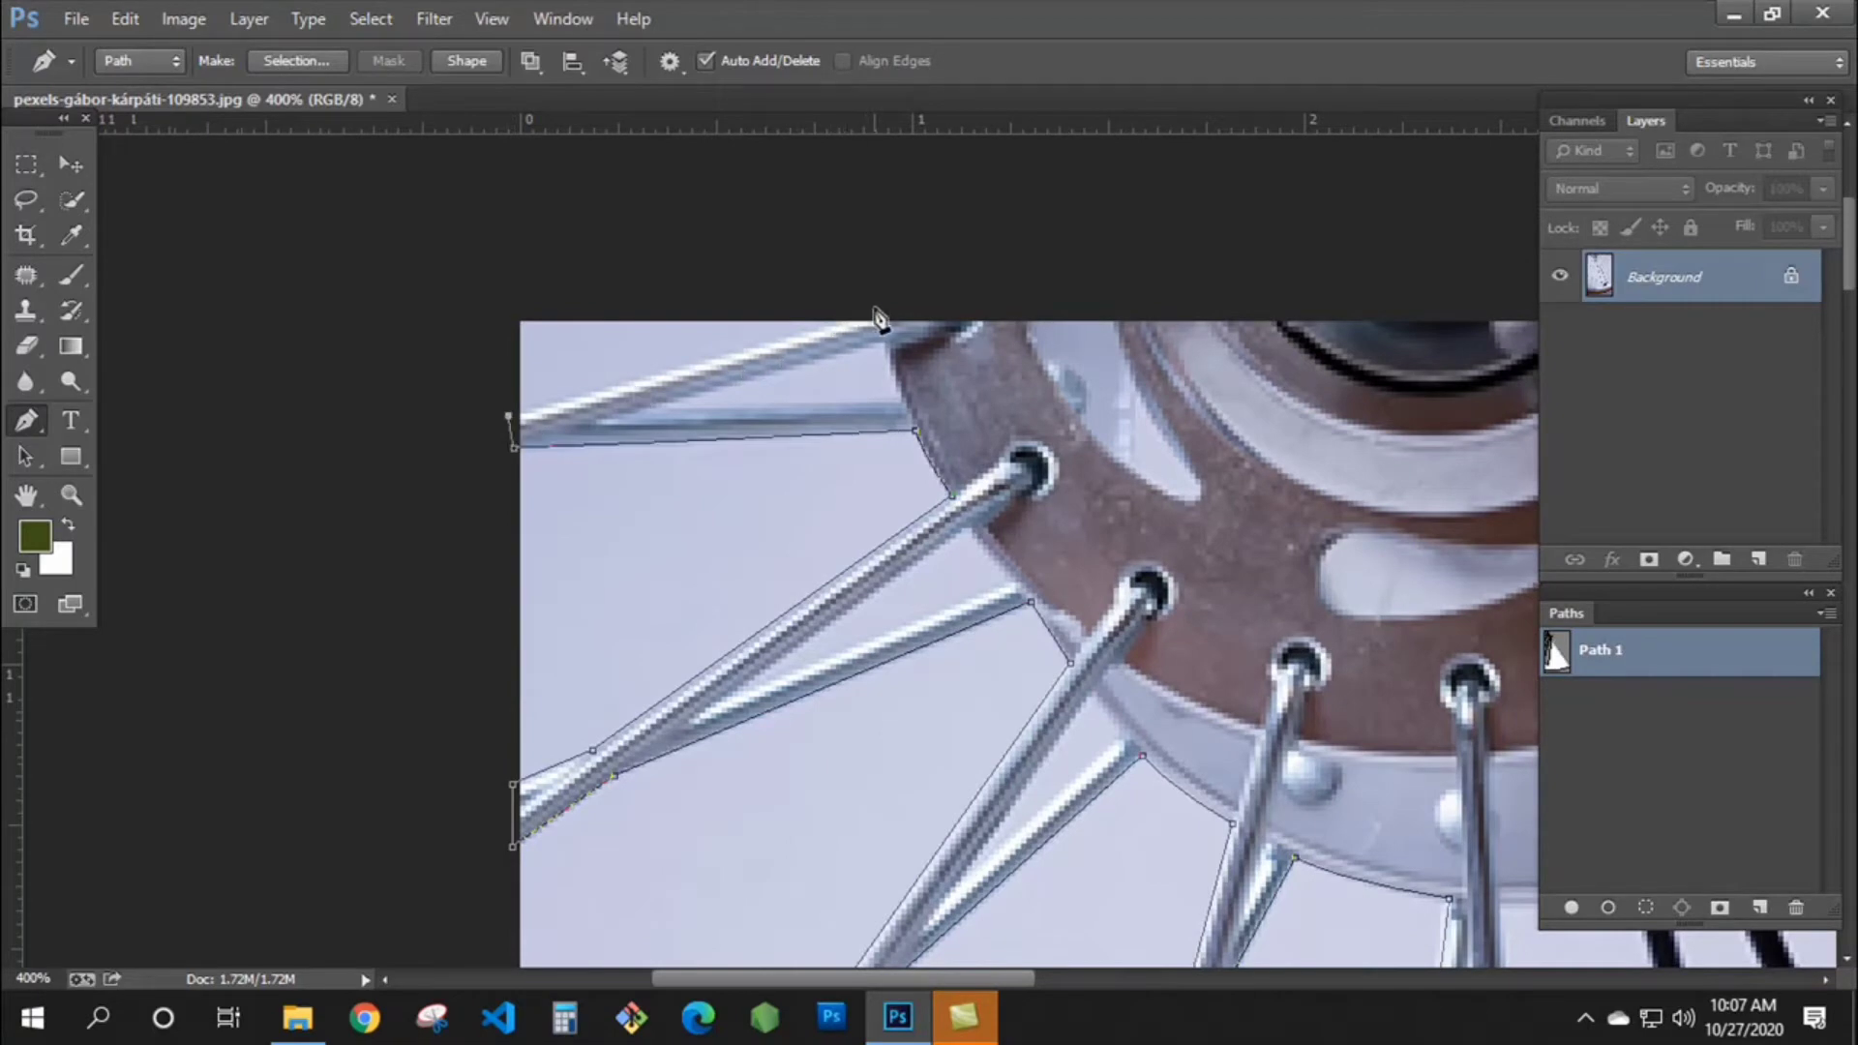
- Carry the path above the image's top edge to the uppermost dark spoke and along its upper side to the right border
{"action": "left_click_drag", "start_coordinate": [1150, 290], "coordinate": [367, 373]}
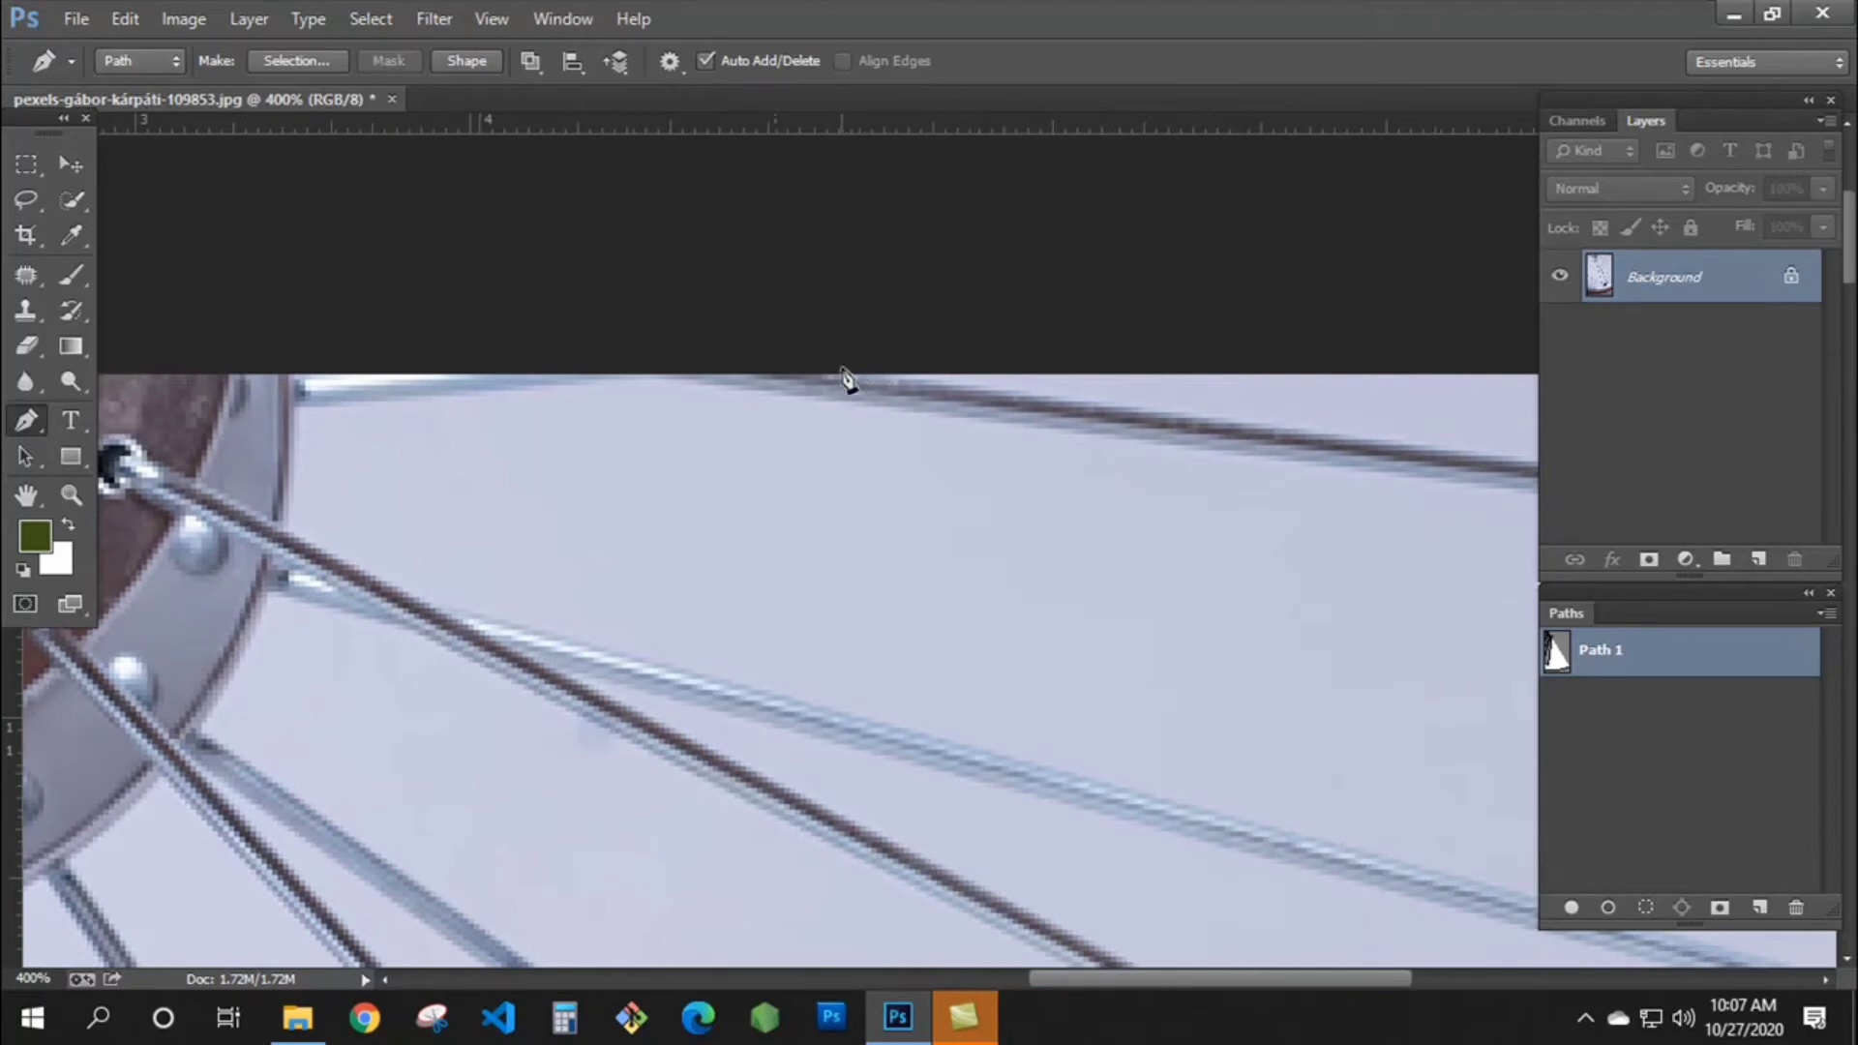
{"action": "left_click", "coordinate": [849, 366]}
{"action": "left_click_drag", "start_coordinate": [839, 376], "coordinate": [216, 332]}
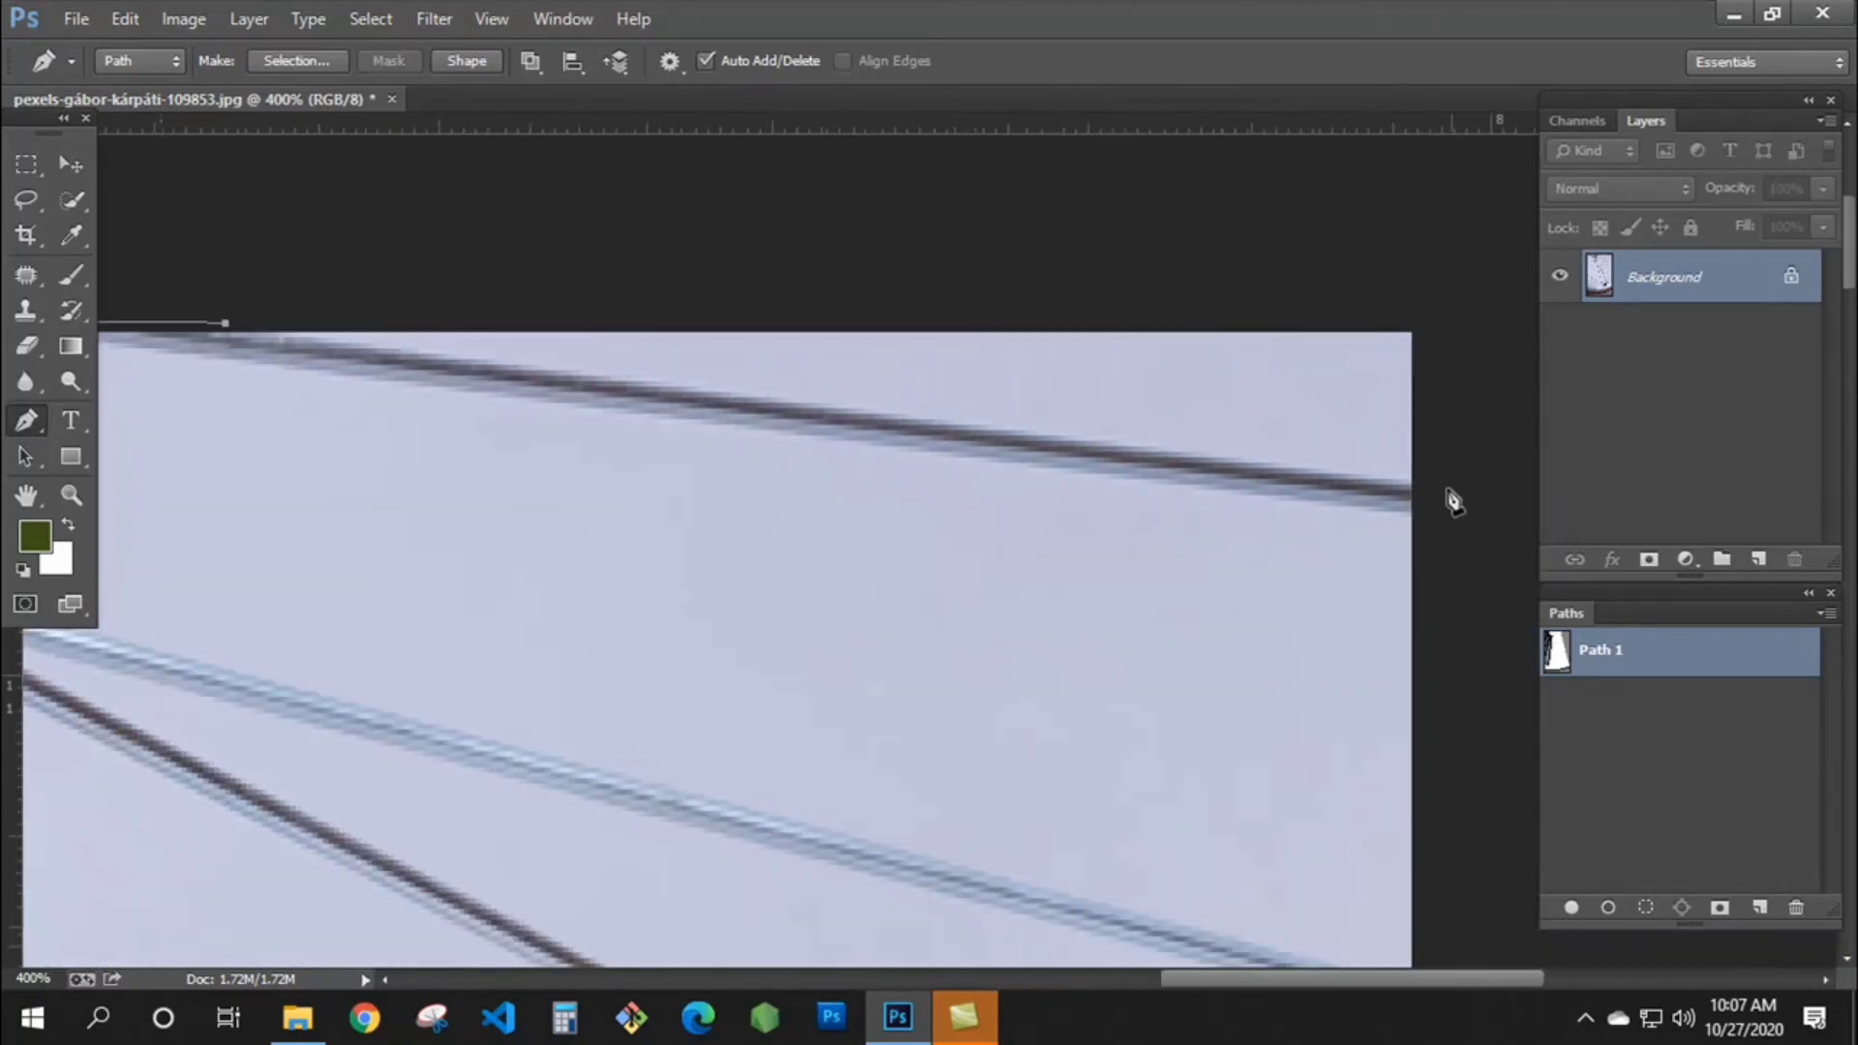
{"action": "left_click_drag", "start_coordinate": [1427, 483], "coordinate": [1419, 516]}
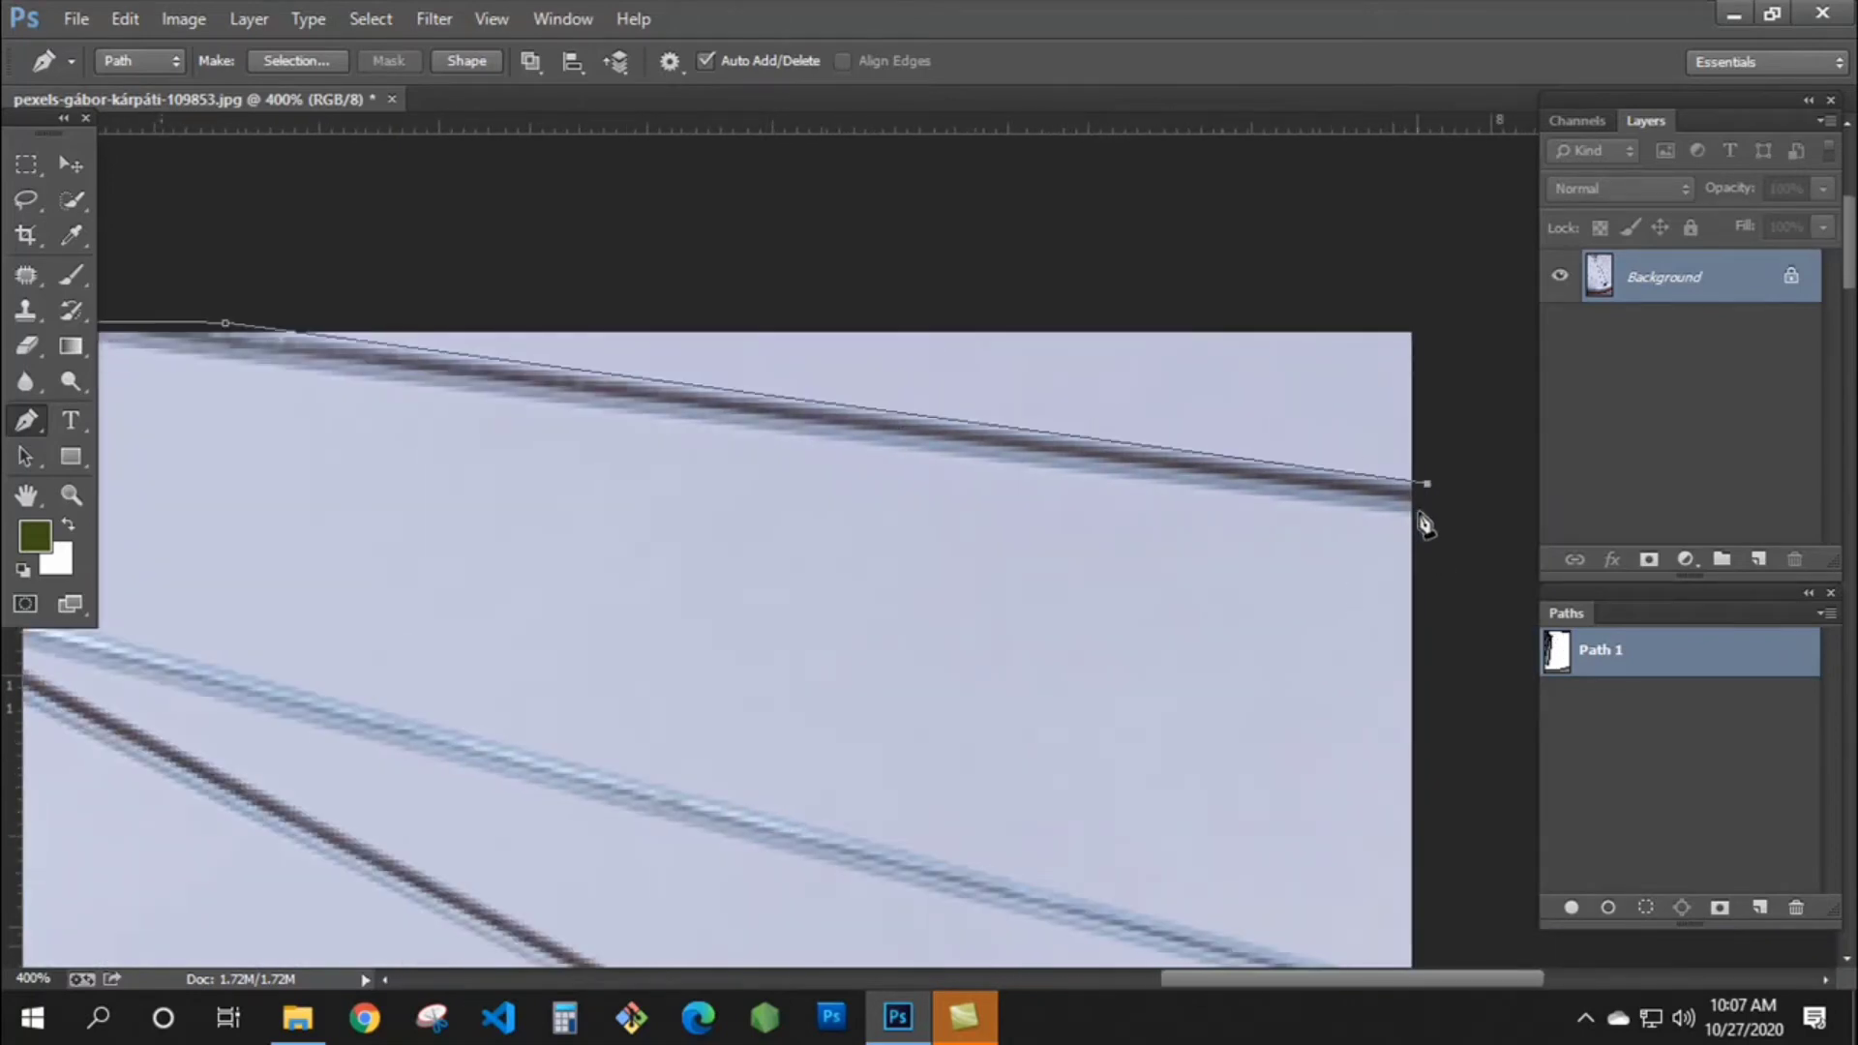
- Bring the path back along the uppermost spokes' lower edges to the hub and curve down its edge to the next dark spoke
{"action": "left_click_drag", "start_coordinate": [581, 478], "coordinate": [1112, 526]}
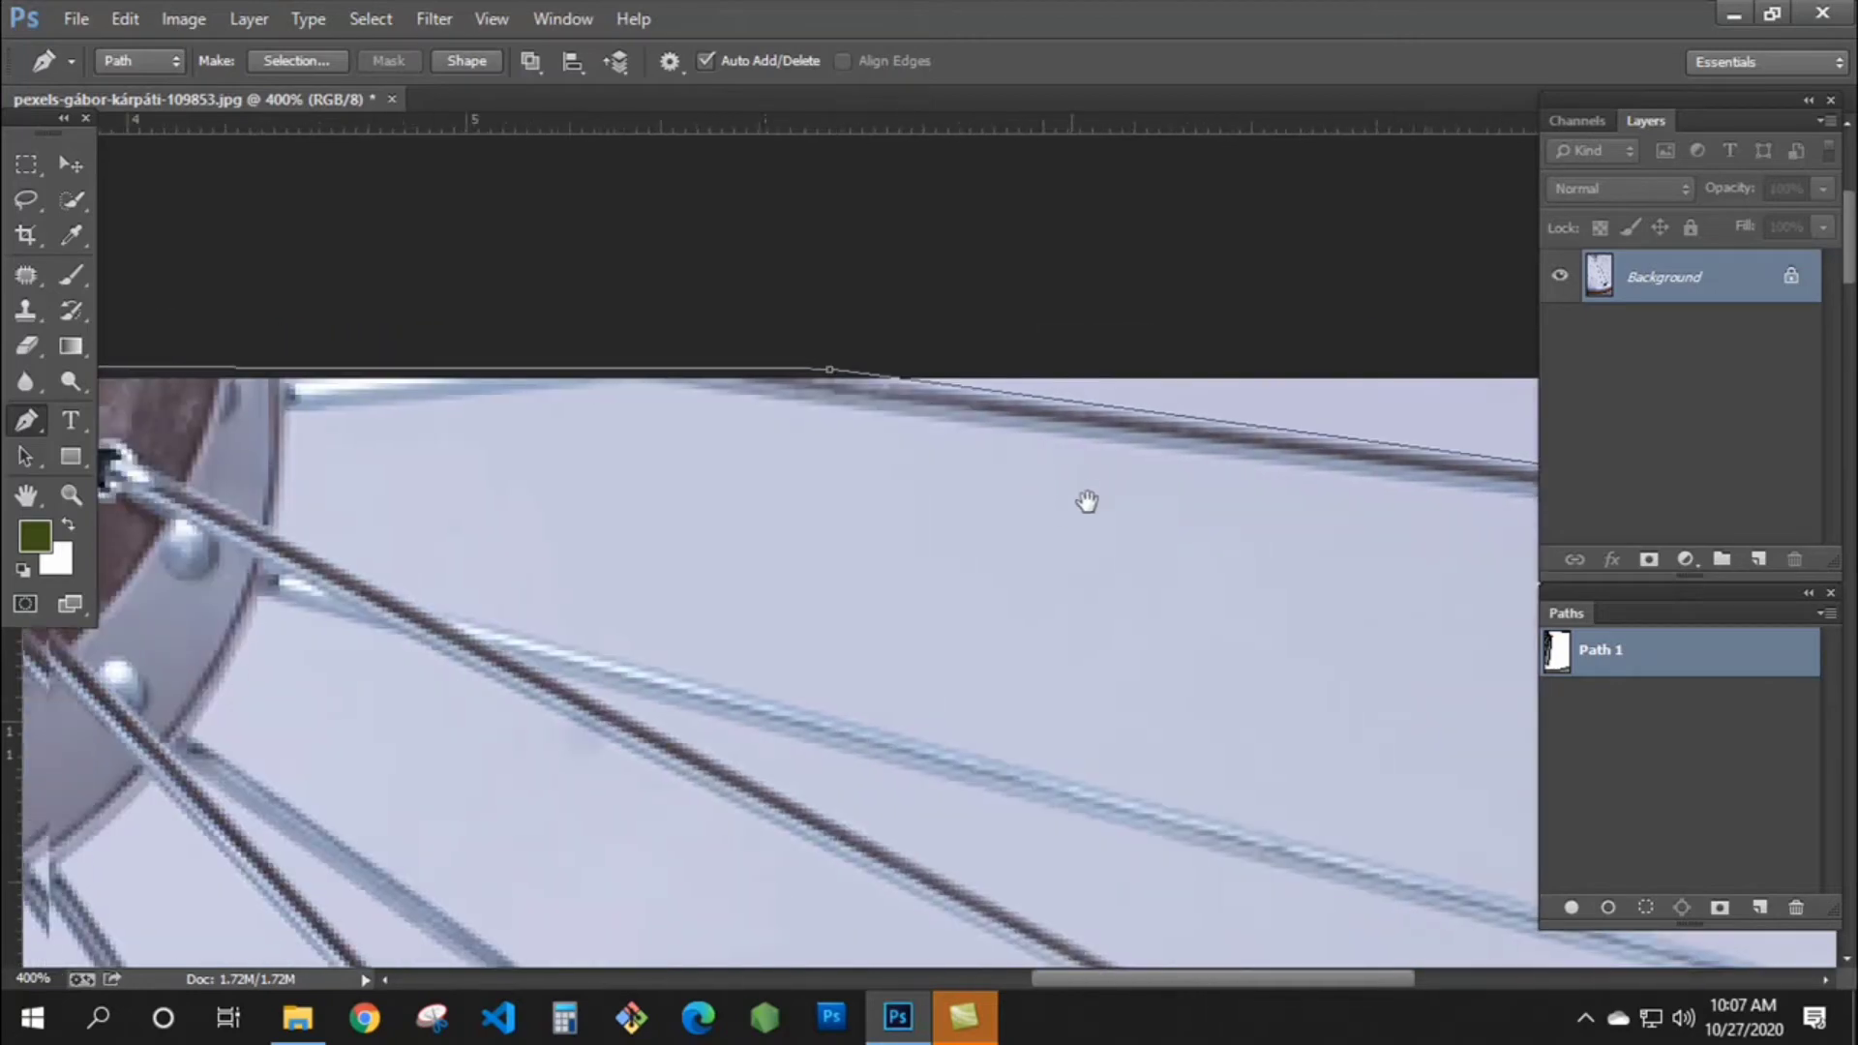
{"action": "left_click", "coordinate": [671, 383]}
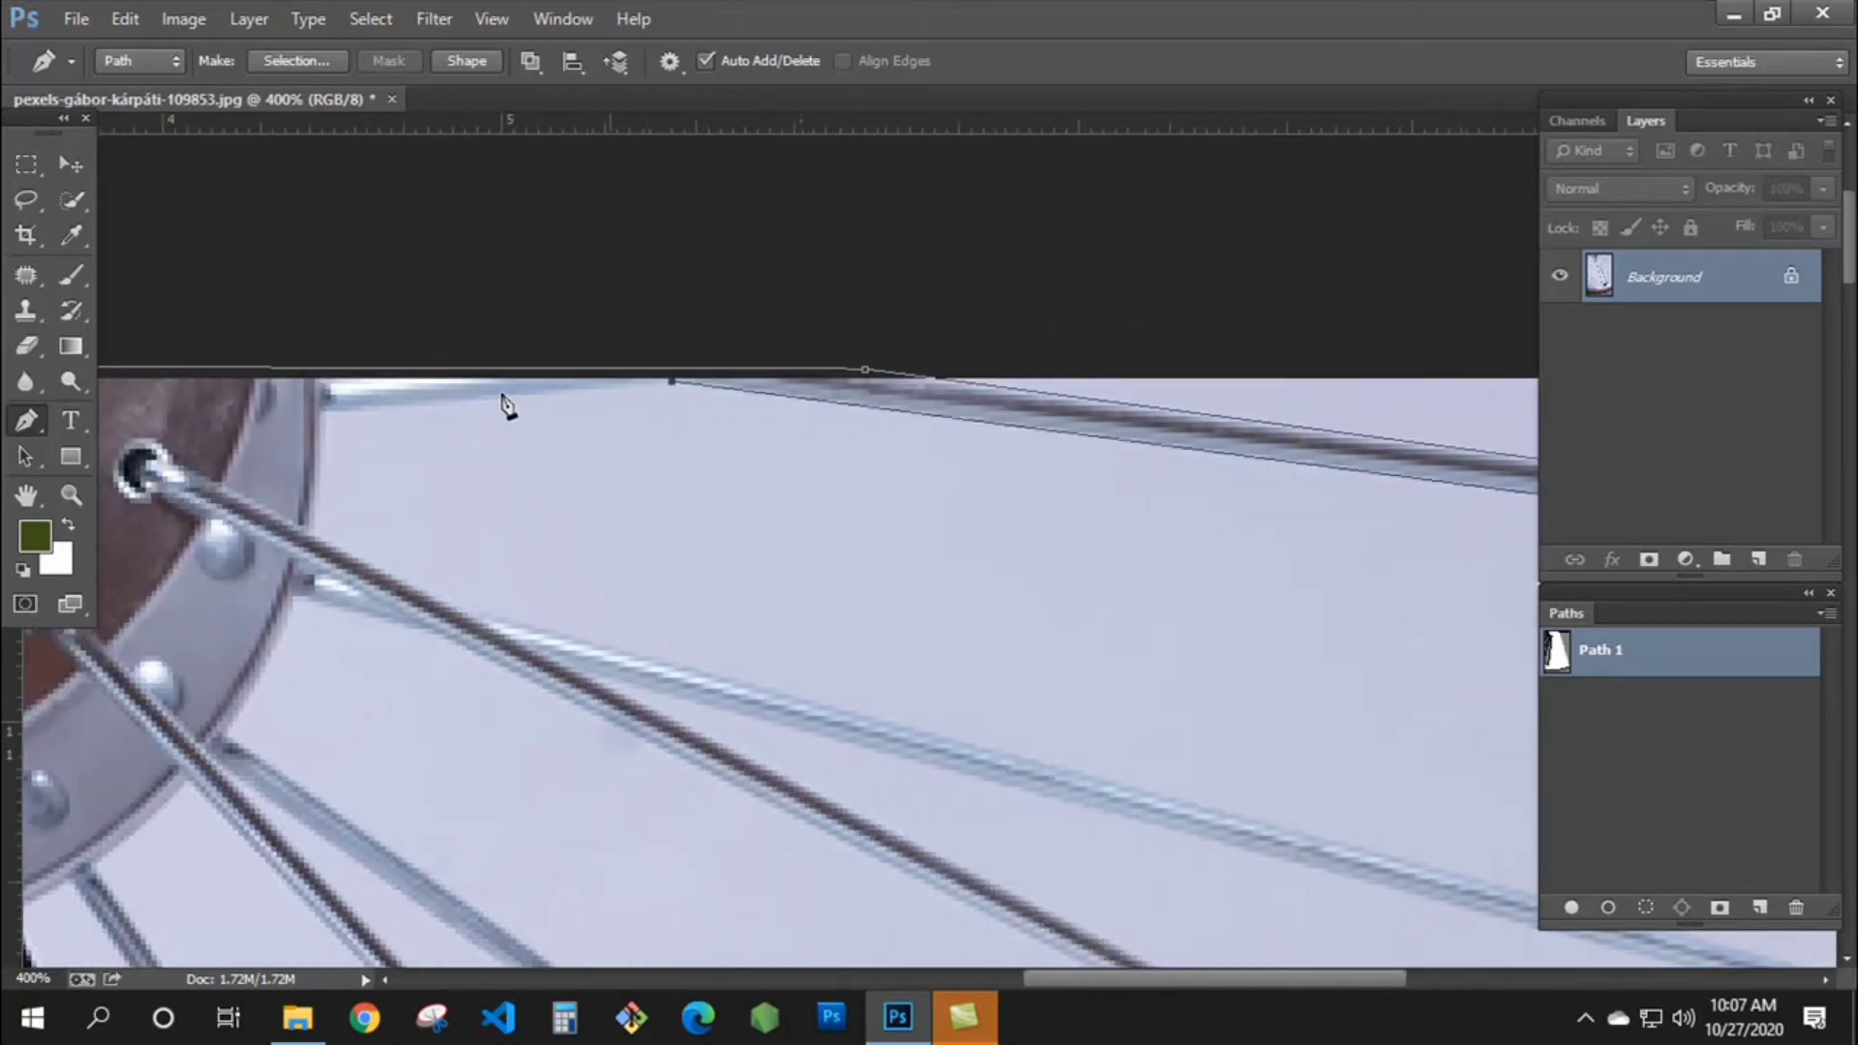
{"action": "left_click", "coordinate": [319, 411]}
{"action": "left_click_drag", "start_coordinate": [311, 531], "coordinate": [347, 554]}
- Outline the bright spoke from its crossing with the dark spoke to the right border and back to their inner junction
{"action": "left_click", "coordinate": [469, 605]}
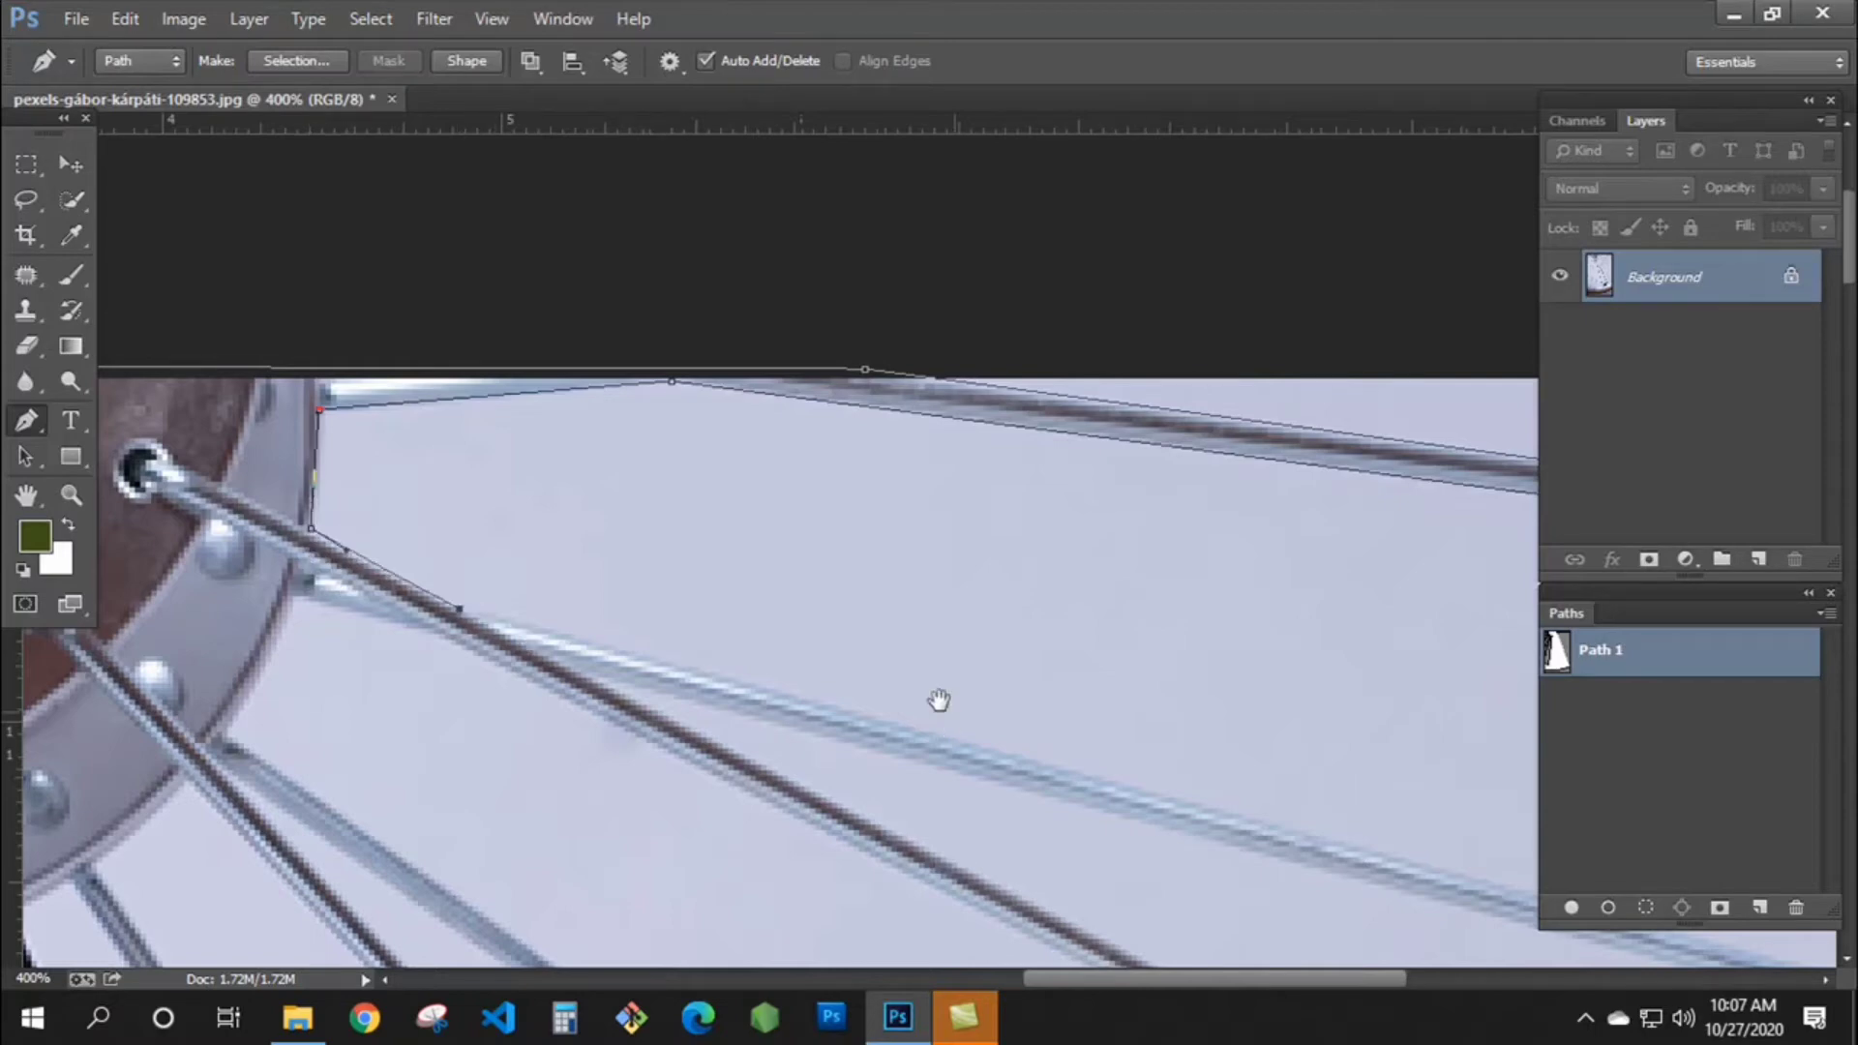
{"action": "left_click_drag", "start_coordinate": [938, 700], "coordinate": [490, 390]}
{"action": "left_click_drag", "start_coordinate": [1000, 602], "coordinate": [477, 439]}
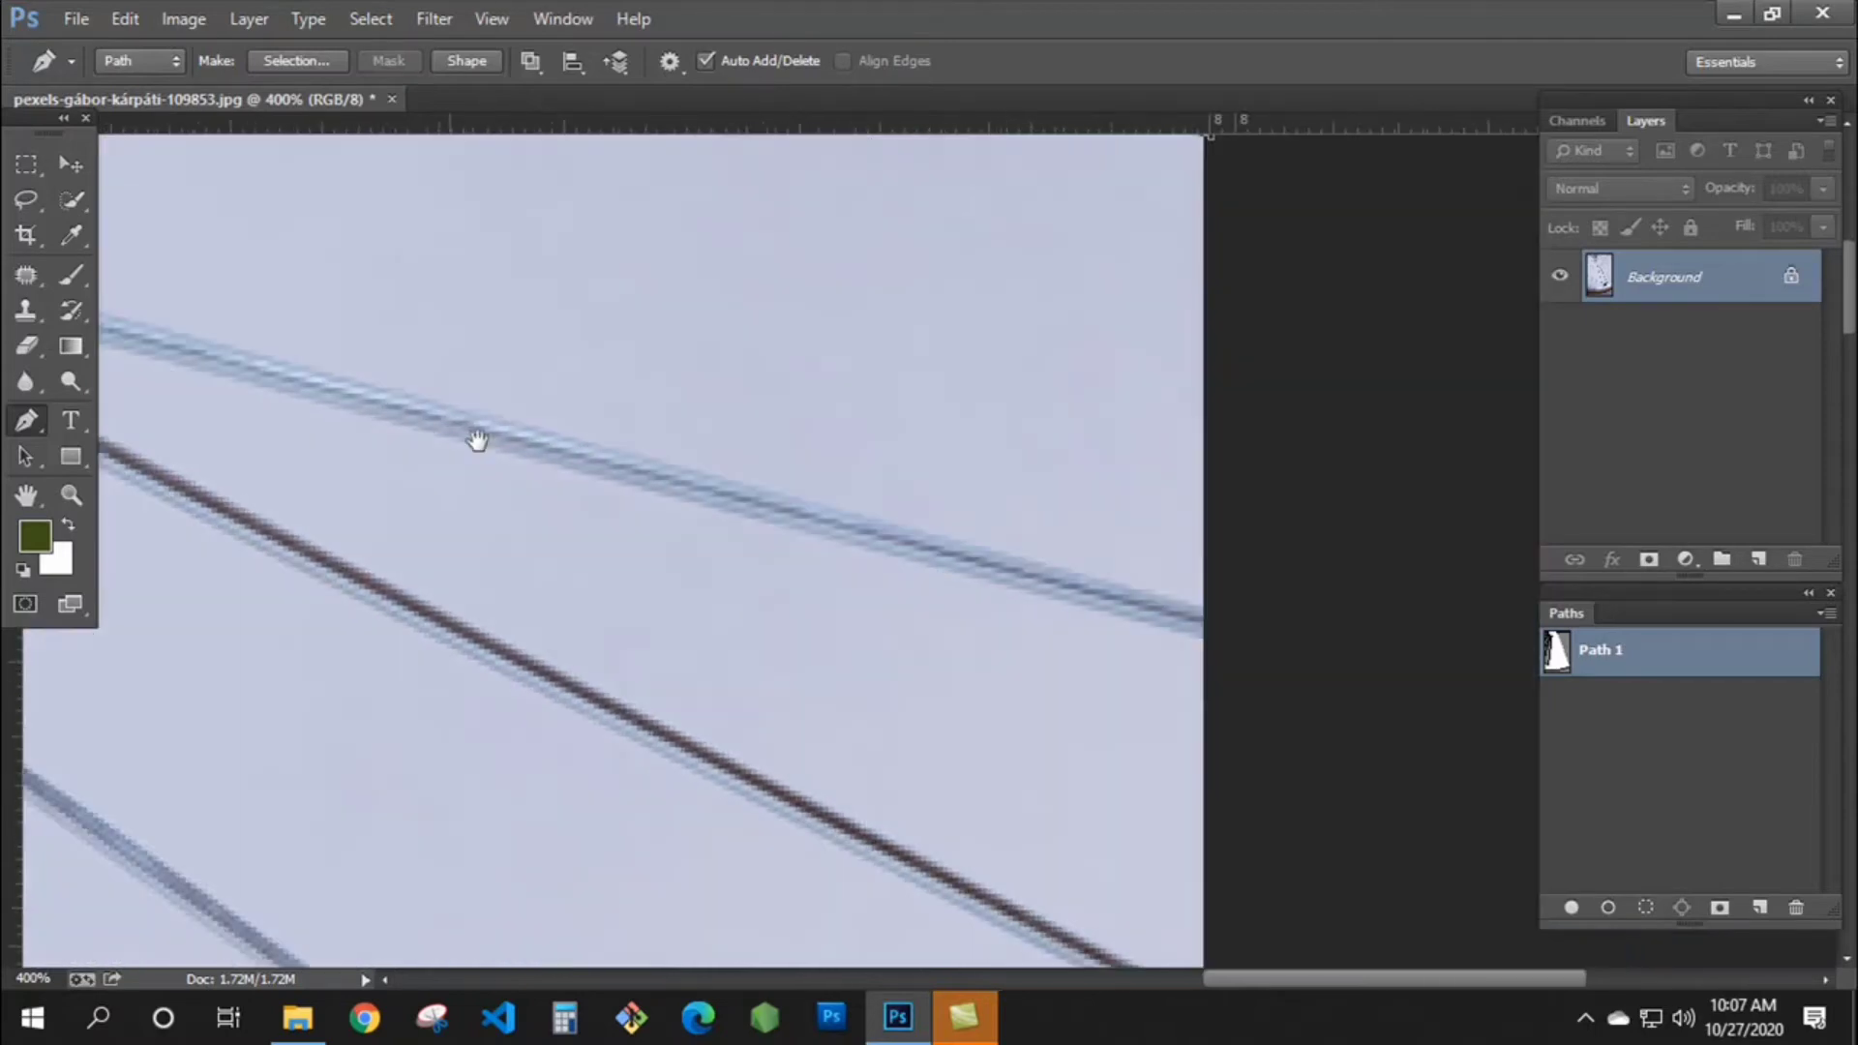
{"action": "left_click", "coordinate": [1204, 611]}
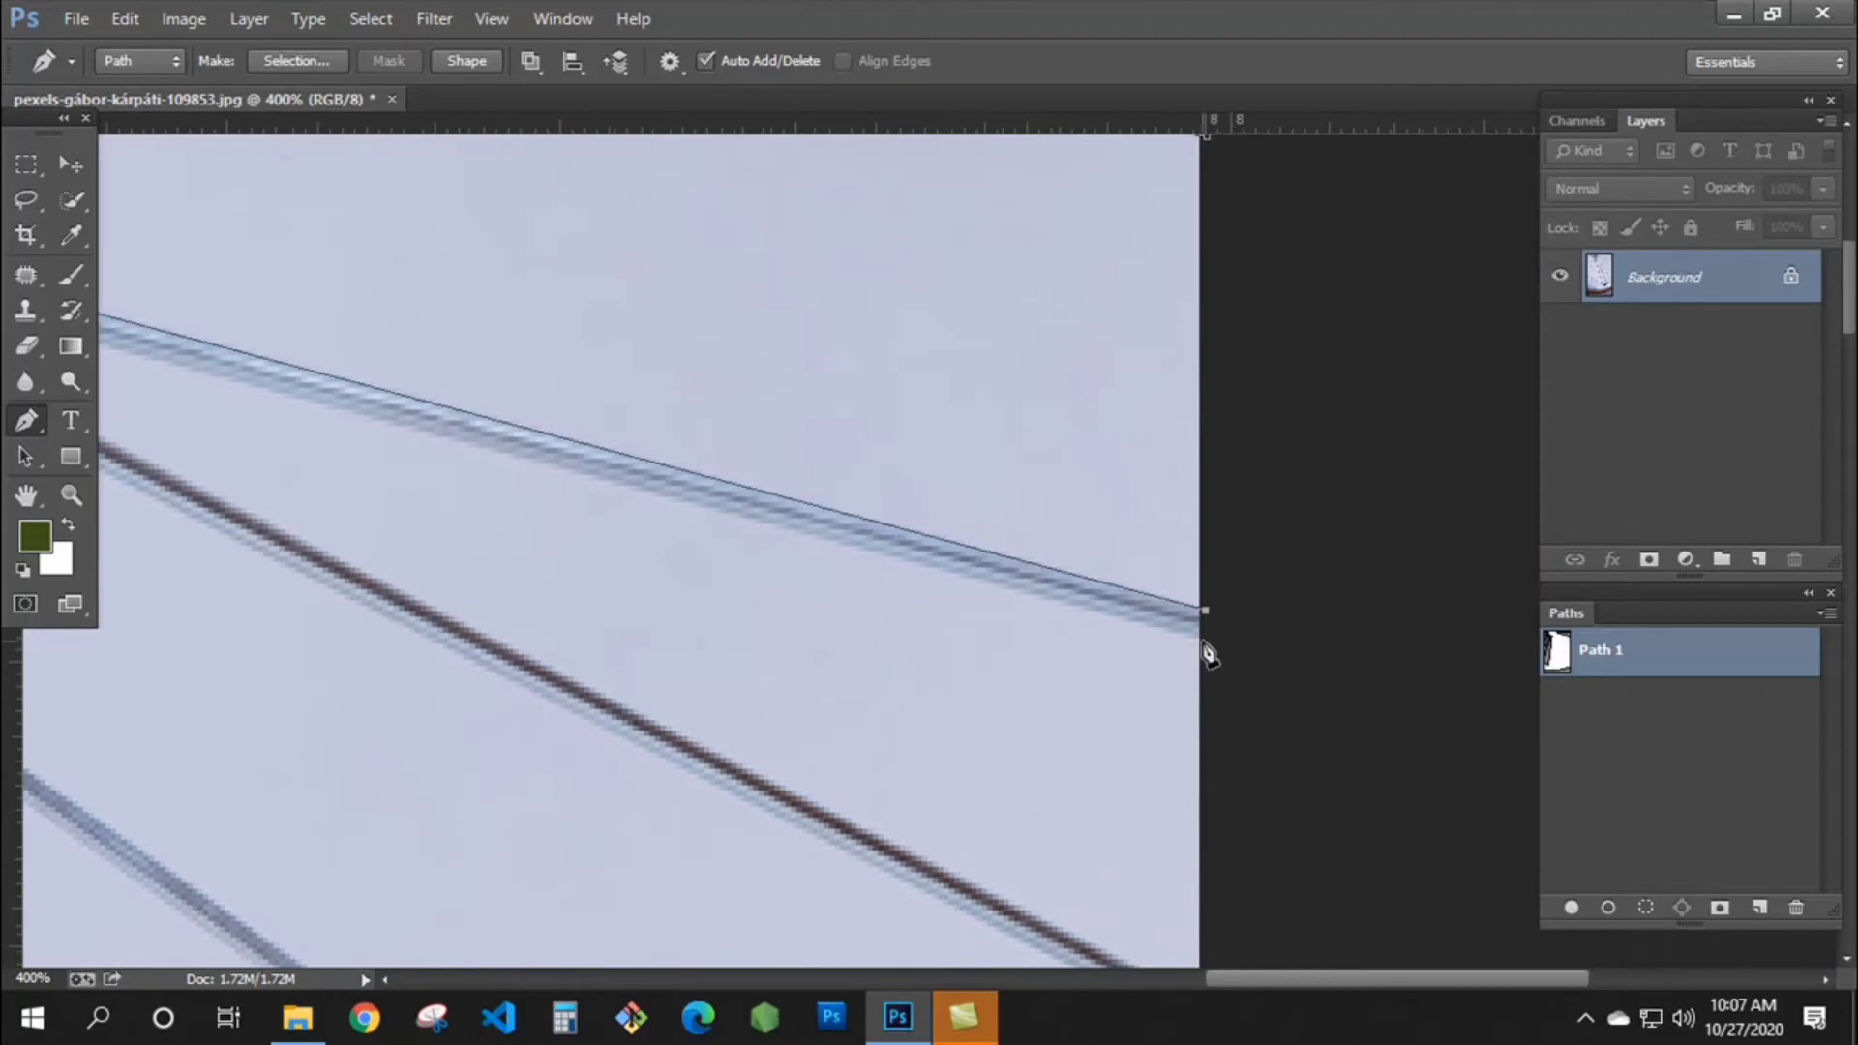
{"action": "left_click_drag", "start_coordinate": [624, 549], "coordinate": [1258, 645]}
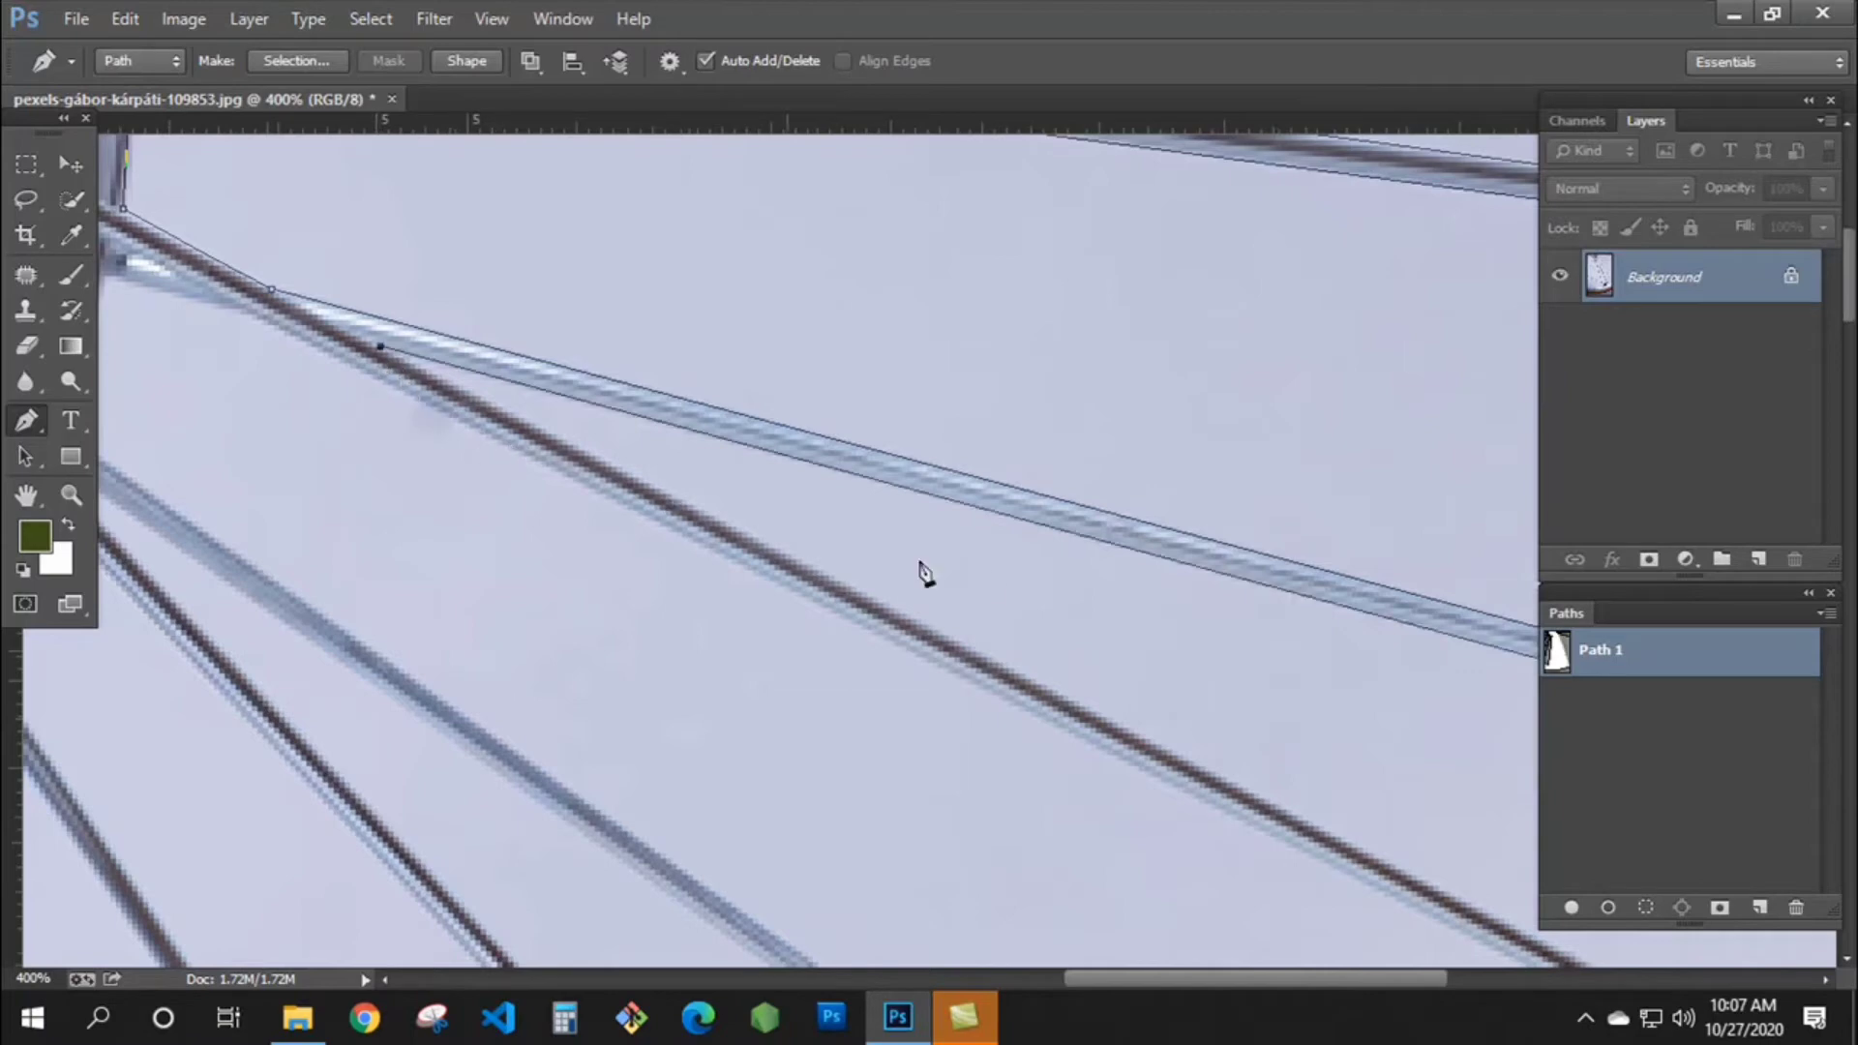
- Trace the dark spoke's upper edge to the image's right border and turn the path around its end
{"action": "left_click_drag", "start_coordinate": [920, 572], "coordinate": [286, 219]}
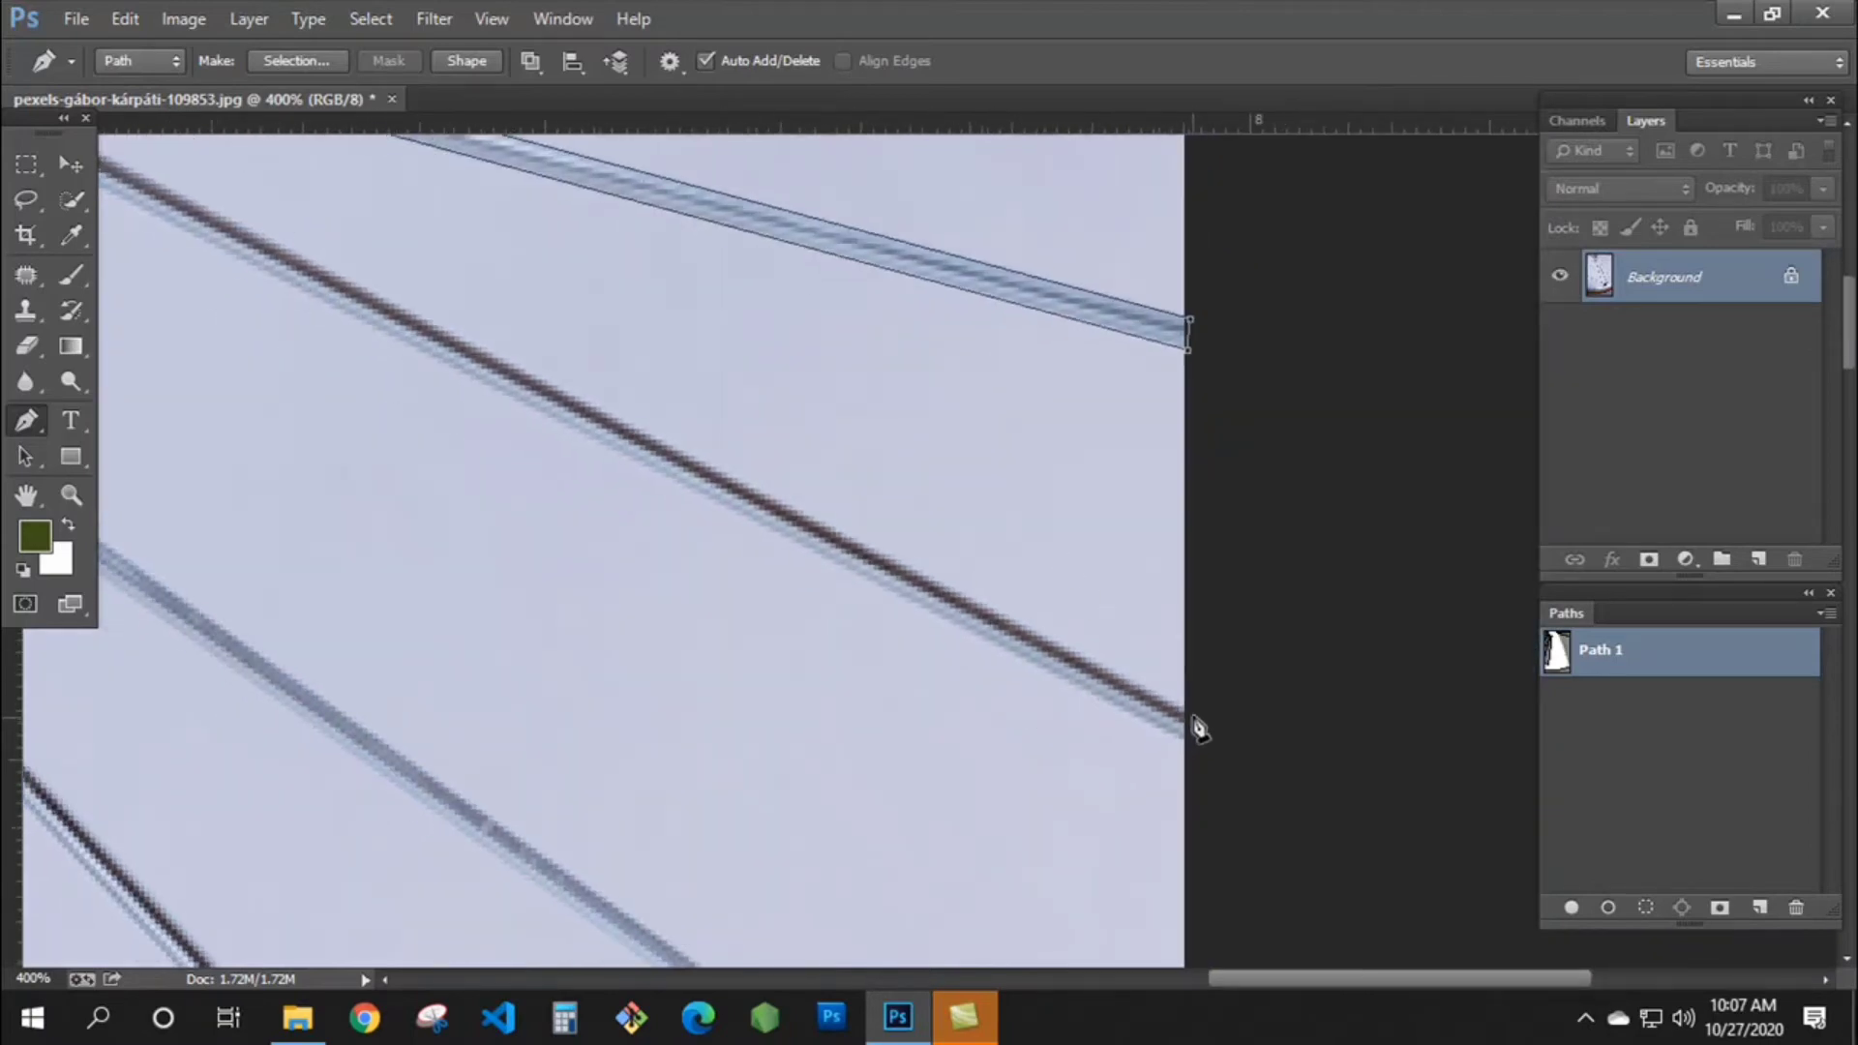
{"action": "left_click", "coordinate": [1191, 717]}
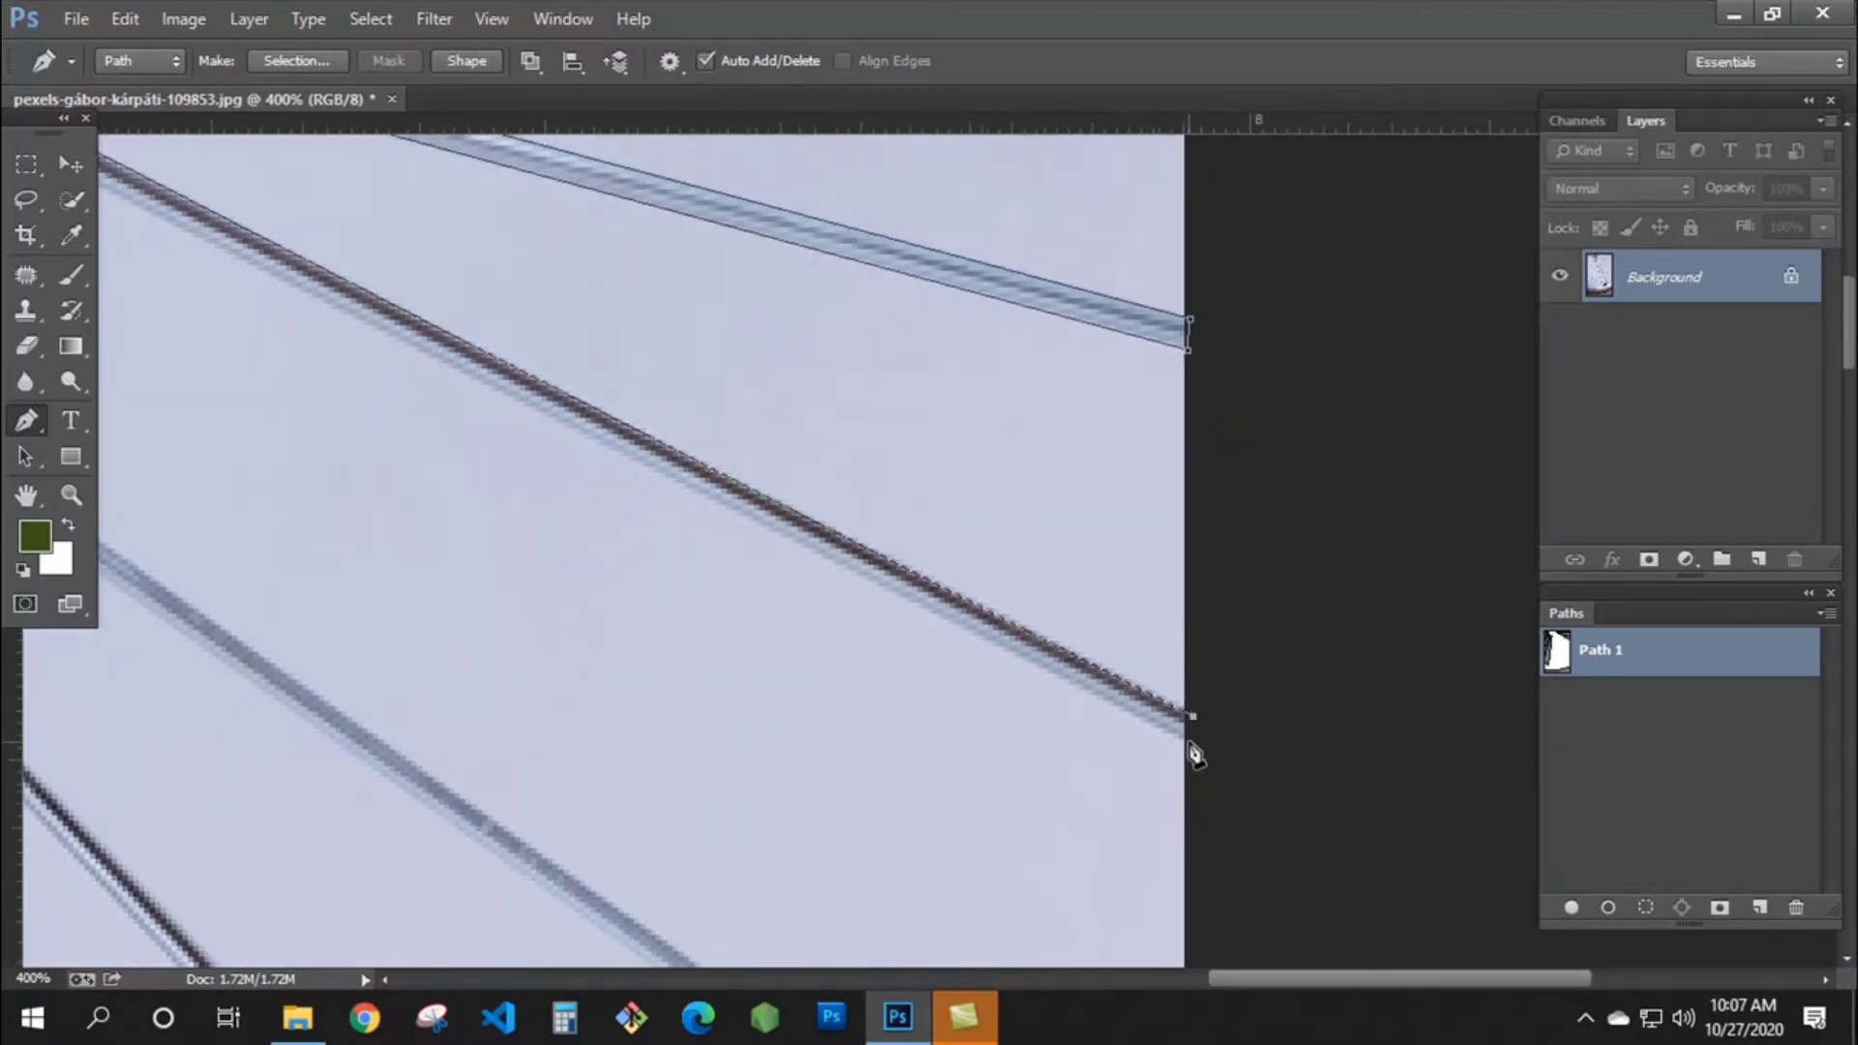
{"action": "left_click", "coordinate": [1189, 741]}
{"action": "left_click_drag", "start_coordinate": [529, 448], "coordinate": [1252, 780]}
{"action": "left_click_drag", "start_coordinate": [652, 484], "coordinate": [988, 593]}
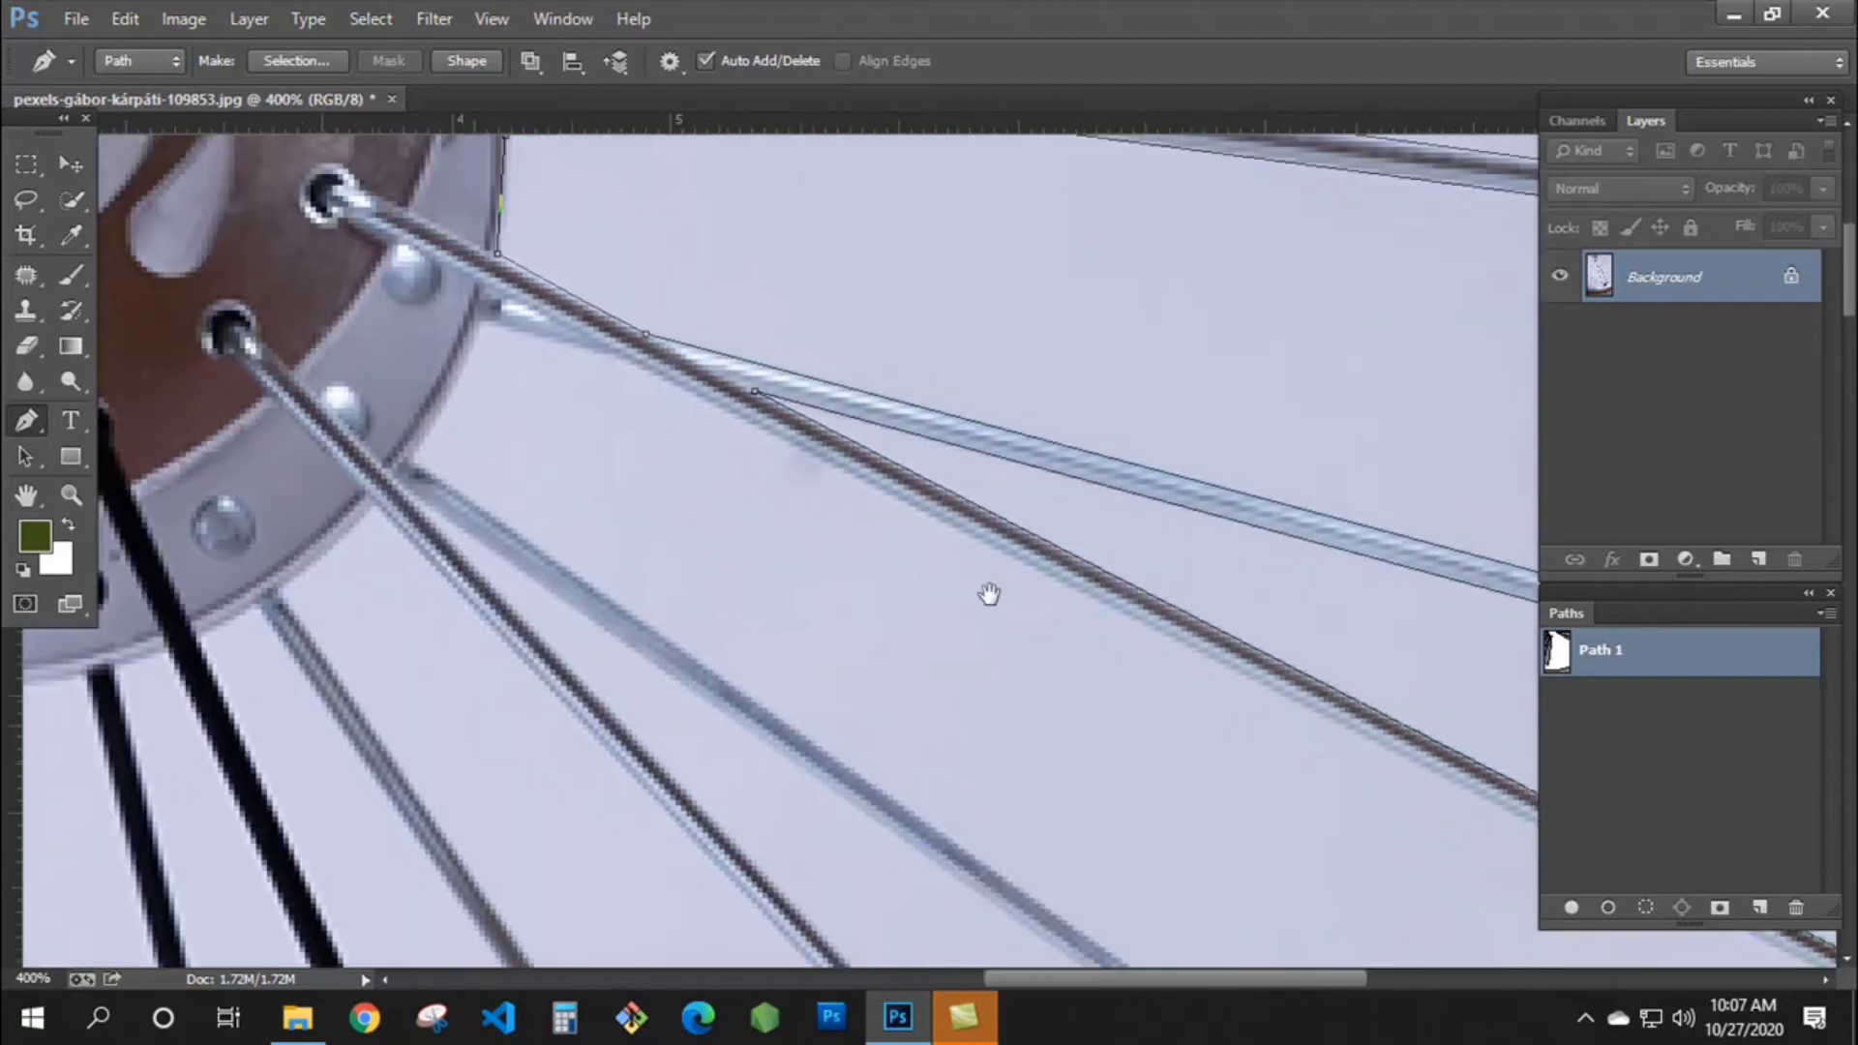
- Return along the dark spoke's lower edge to the crossing and hub, and curve along the hub to the blue-grey spoke
{"action": "left_click", "coordinate": [629, 359]}
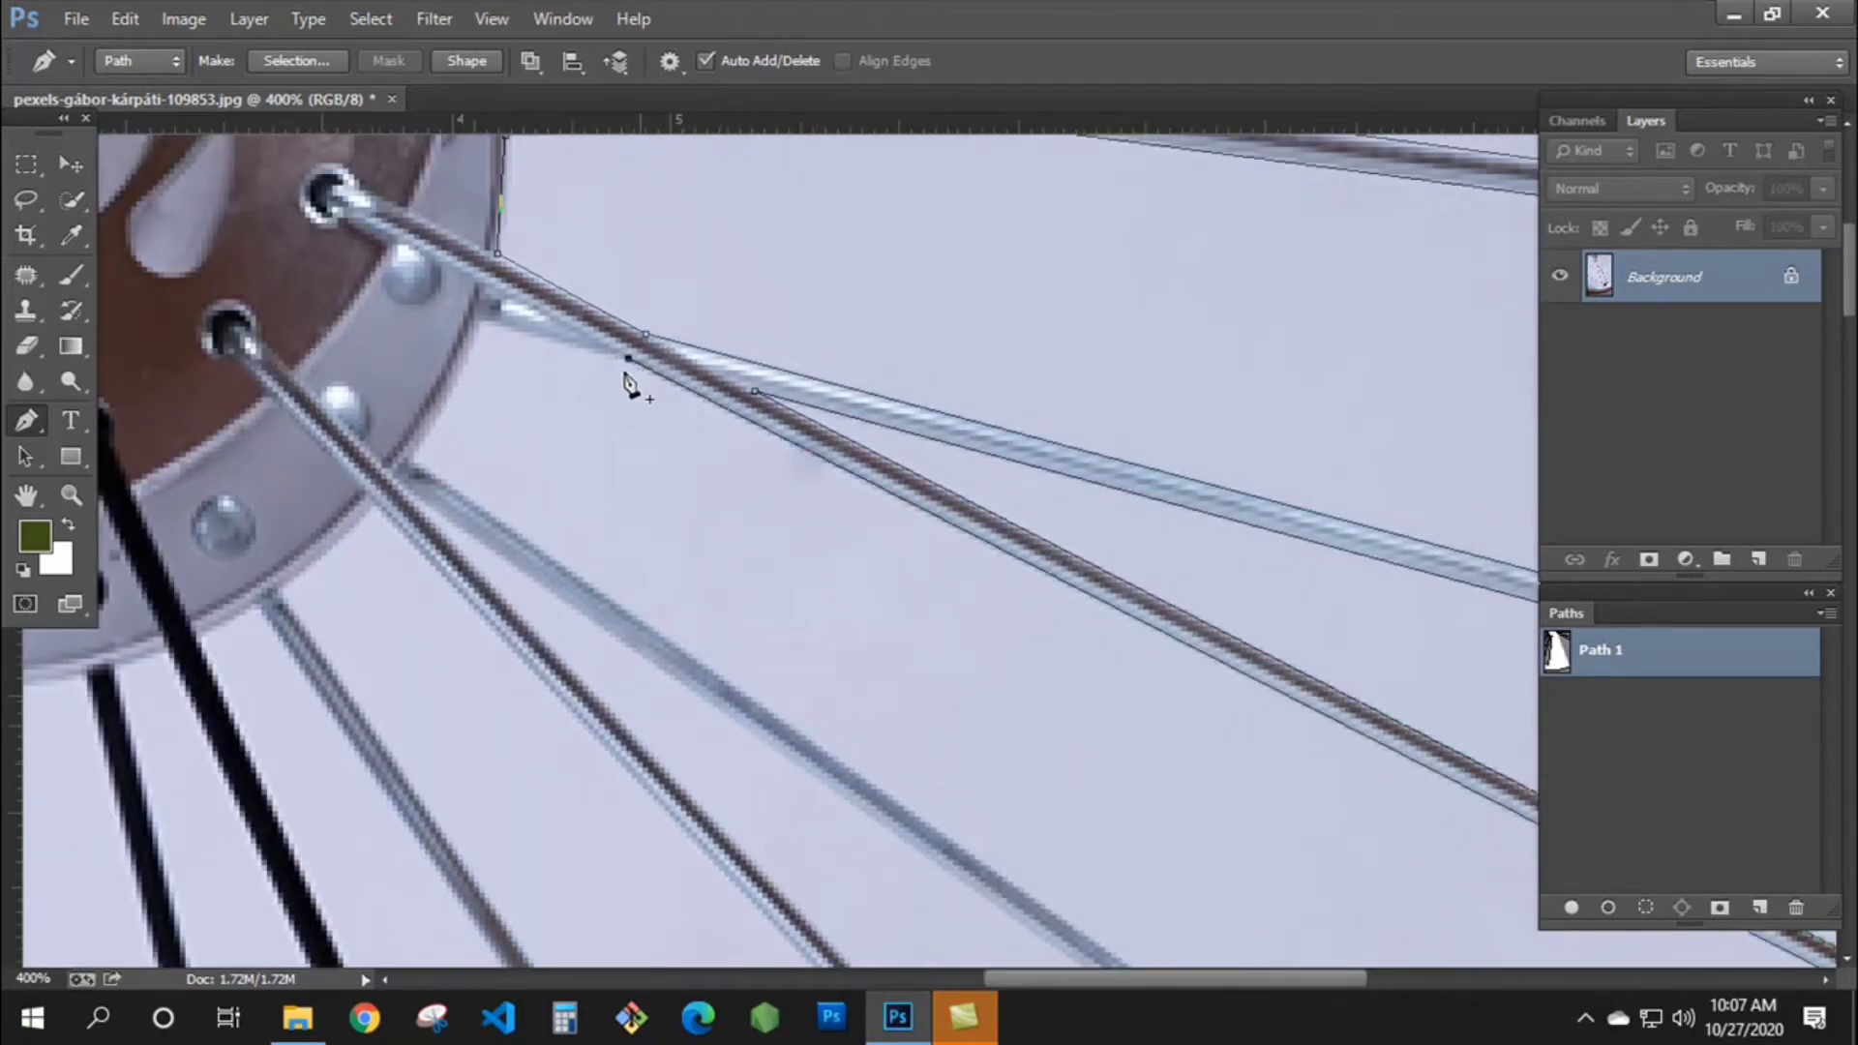
{"action": "left_click", "coordinate": [479, 323]}
{"action": "left_click_drag", "start_coordinate": [410, 457], "coordinate": [366, 523]}
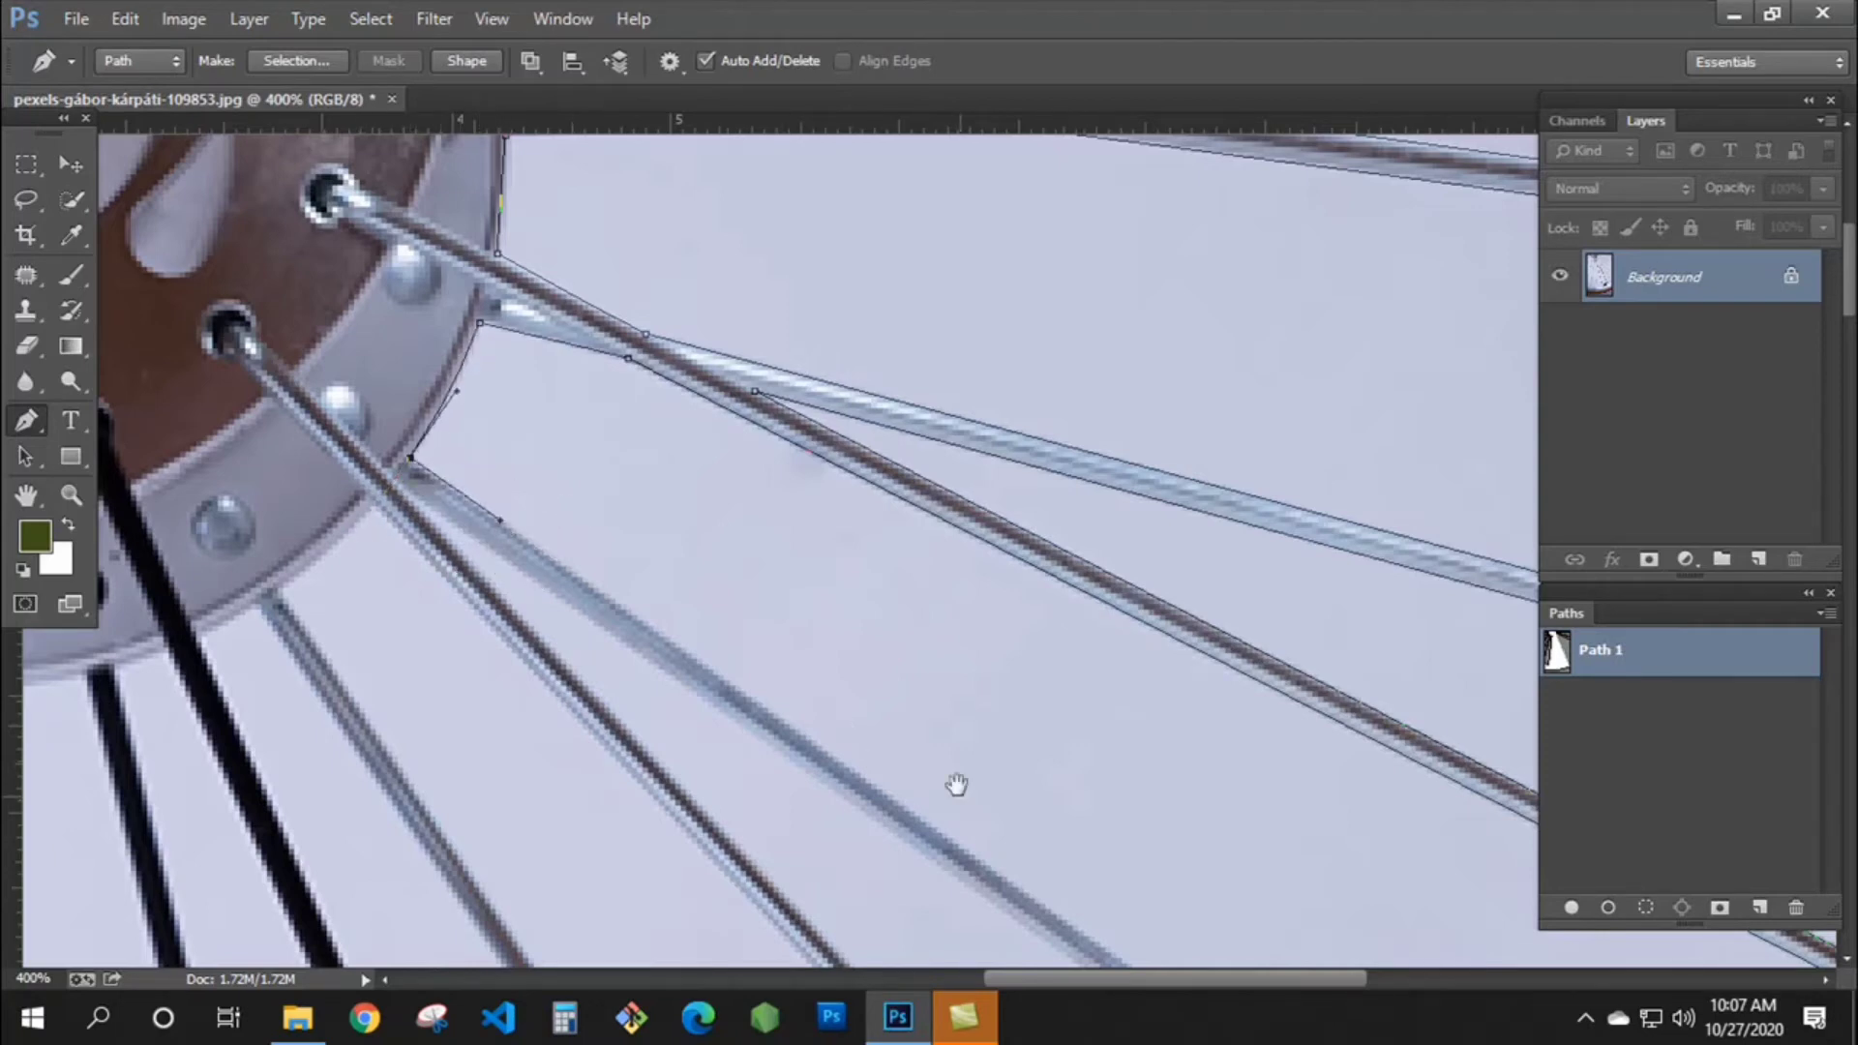
- Outline the blue-grey spoke from the hub to the image's right border and back to its junction with the next dark spoke
{"action": "left_click_drag", "start_coordinate": [954, 784], "coordinate": [489, 296]}
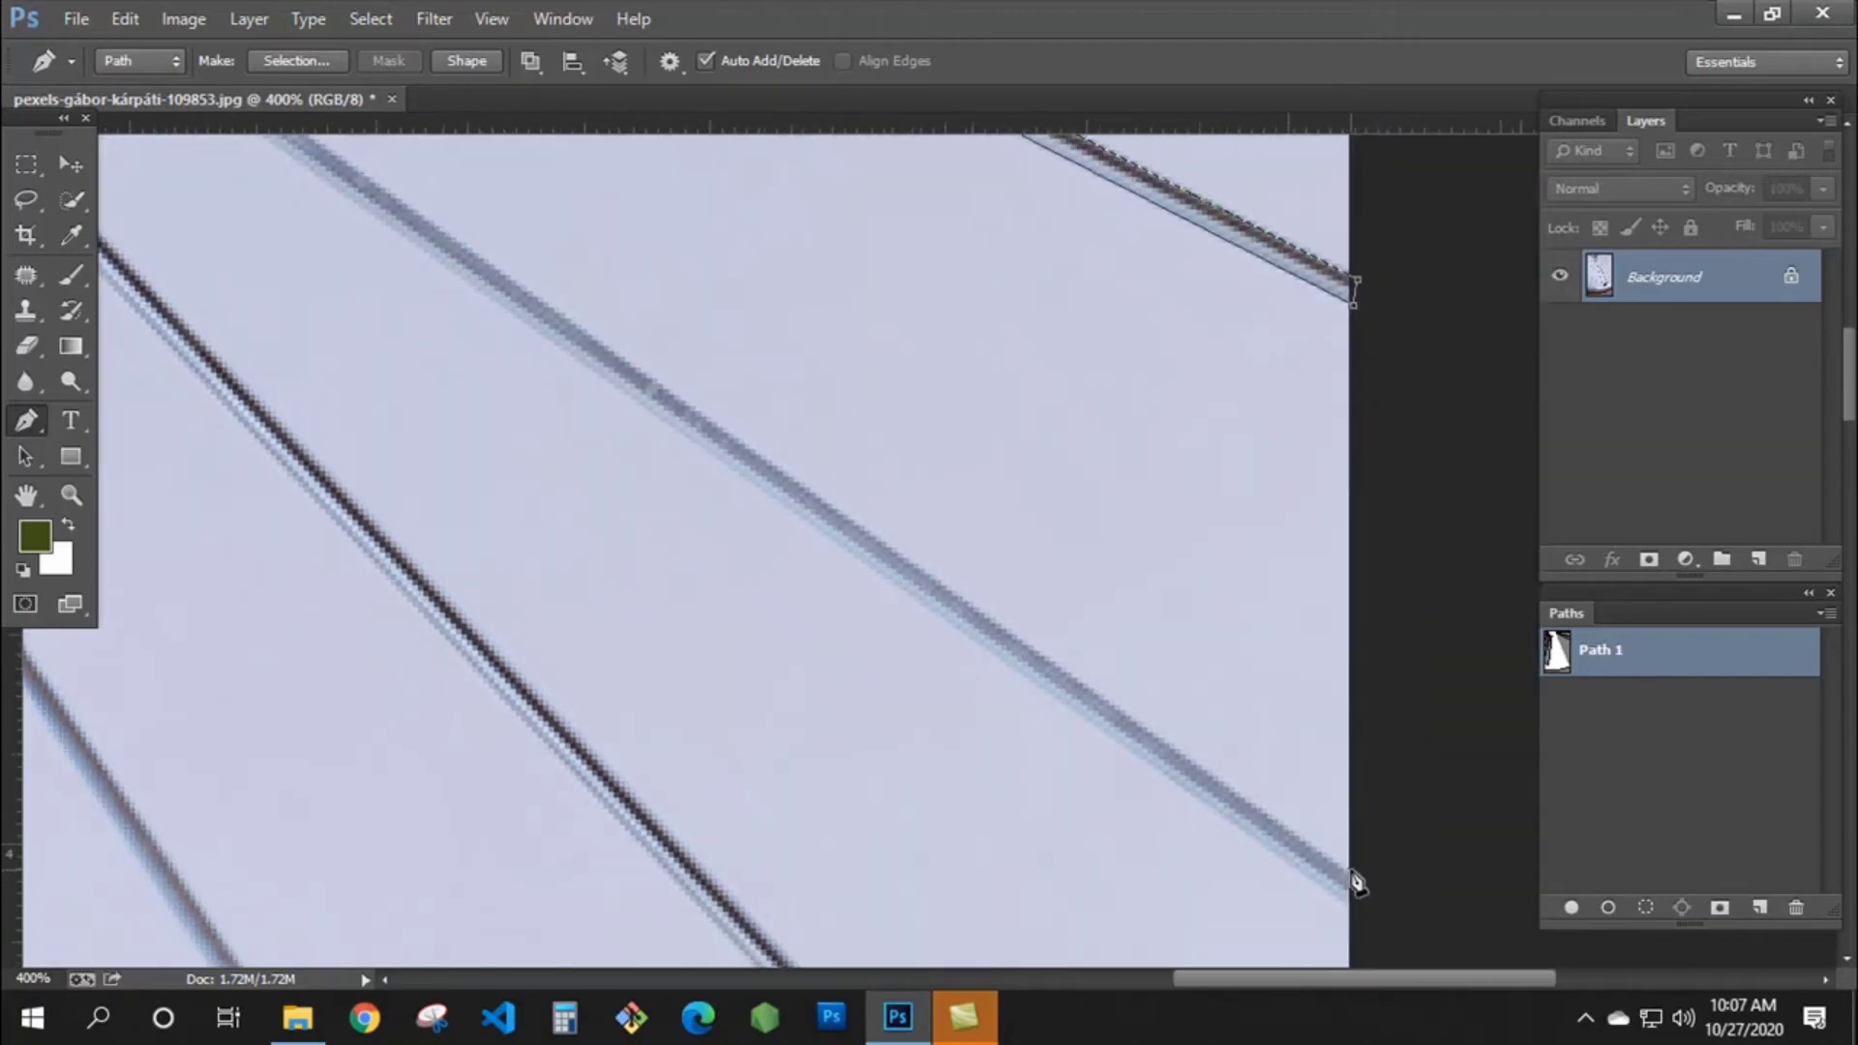
{"action": "left_click", "coordinate": [1352, 876]}
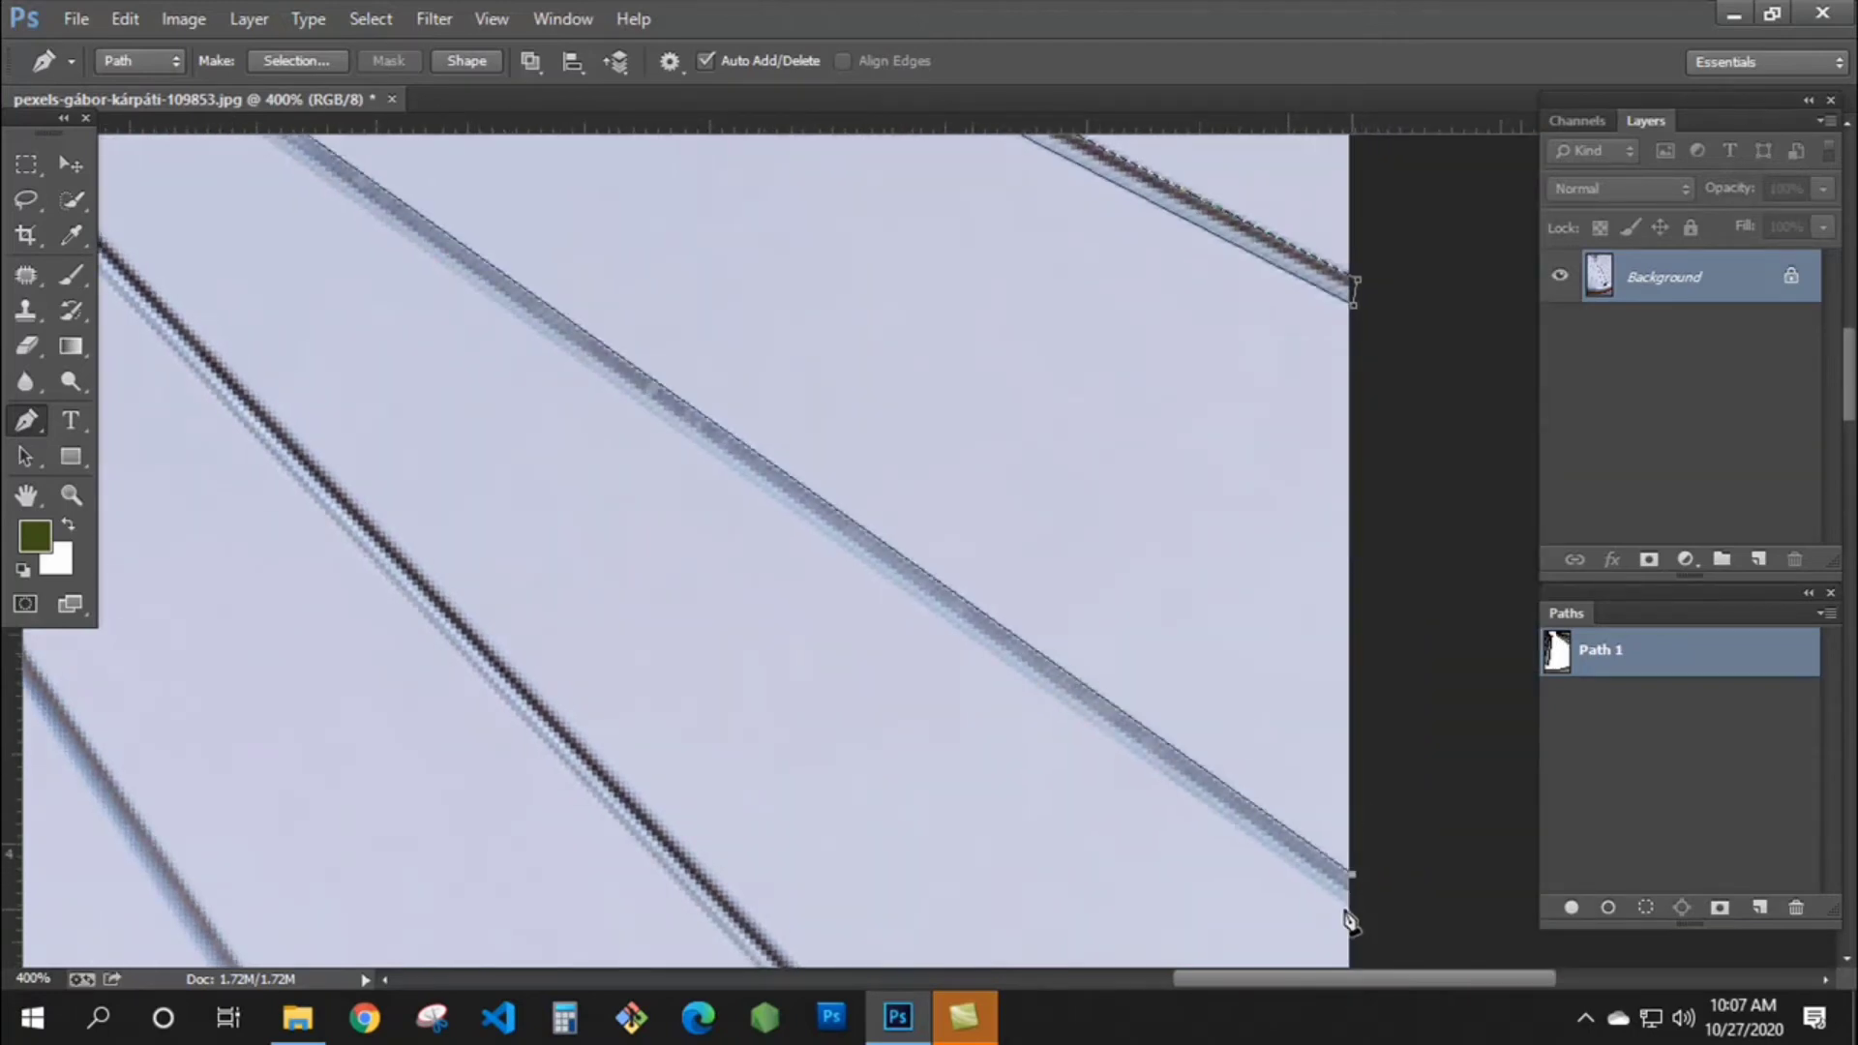
{"action": "left_click_drag", "start_coordinate": [497, 382], "coordinate": [1175, 808]}
{"action": "left_click_drag", "start_coordinate": [657, 483], "coordinate": [509, 284]}
{"action": "left_click", "coordinate": [378, 212]}
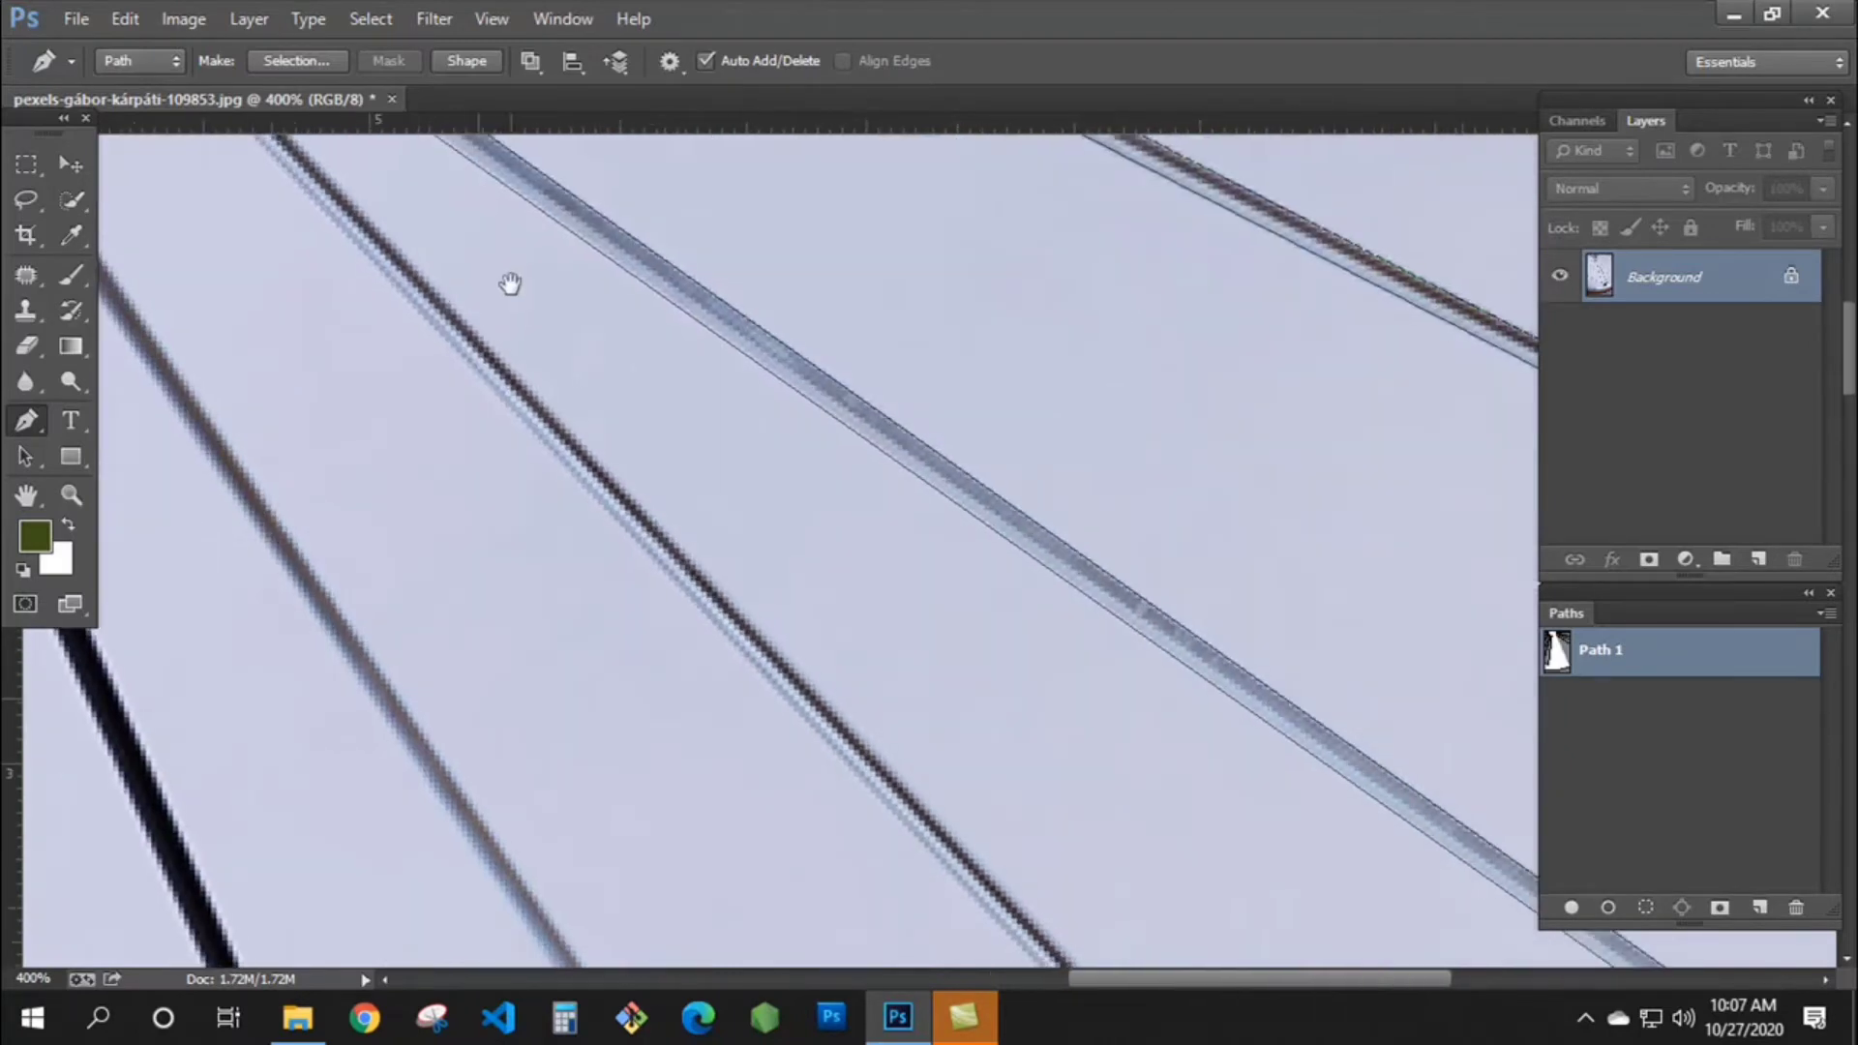
- Outline the next dark spoke from the junction to the image's right border and back up to the hub's edge
{"action": "left_click_drag", "start_coordinate": [898, 673], "coordinate": [567, 205]}
{"action": "left_click_drag", "start_coordinate": [972, 606], "coordinate": [851, 423]}
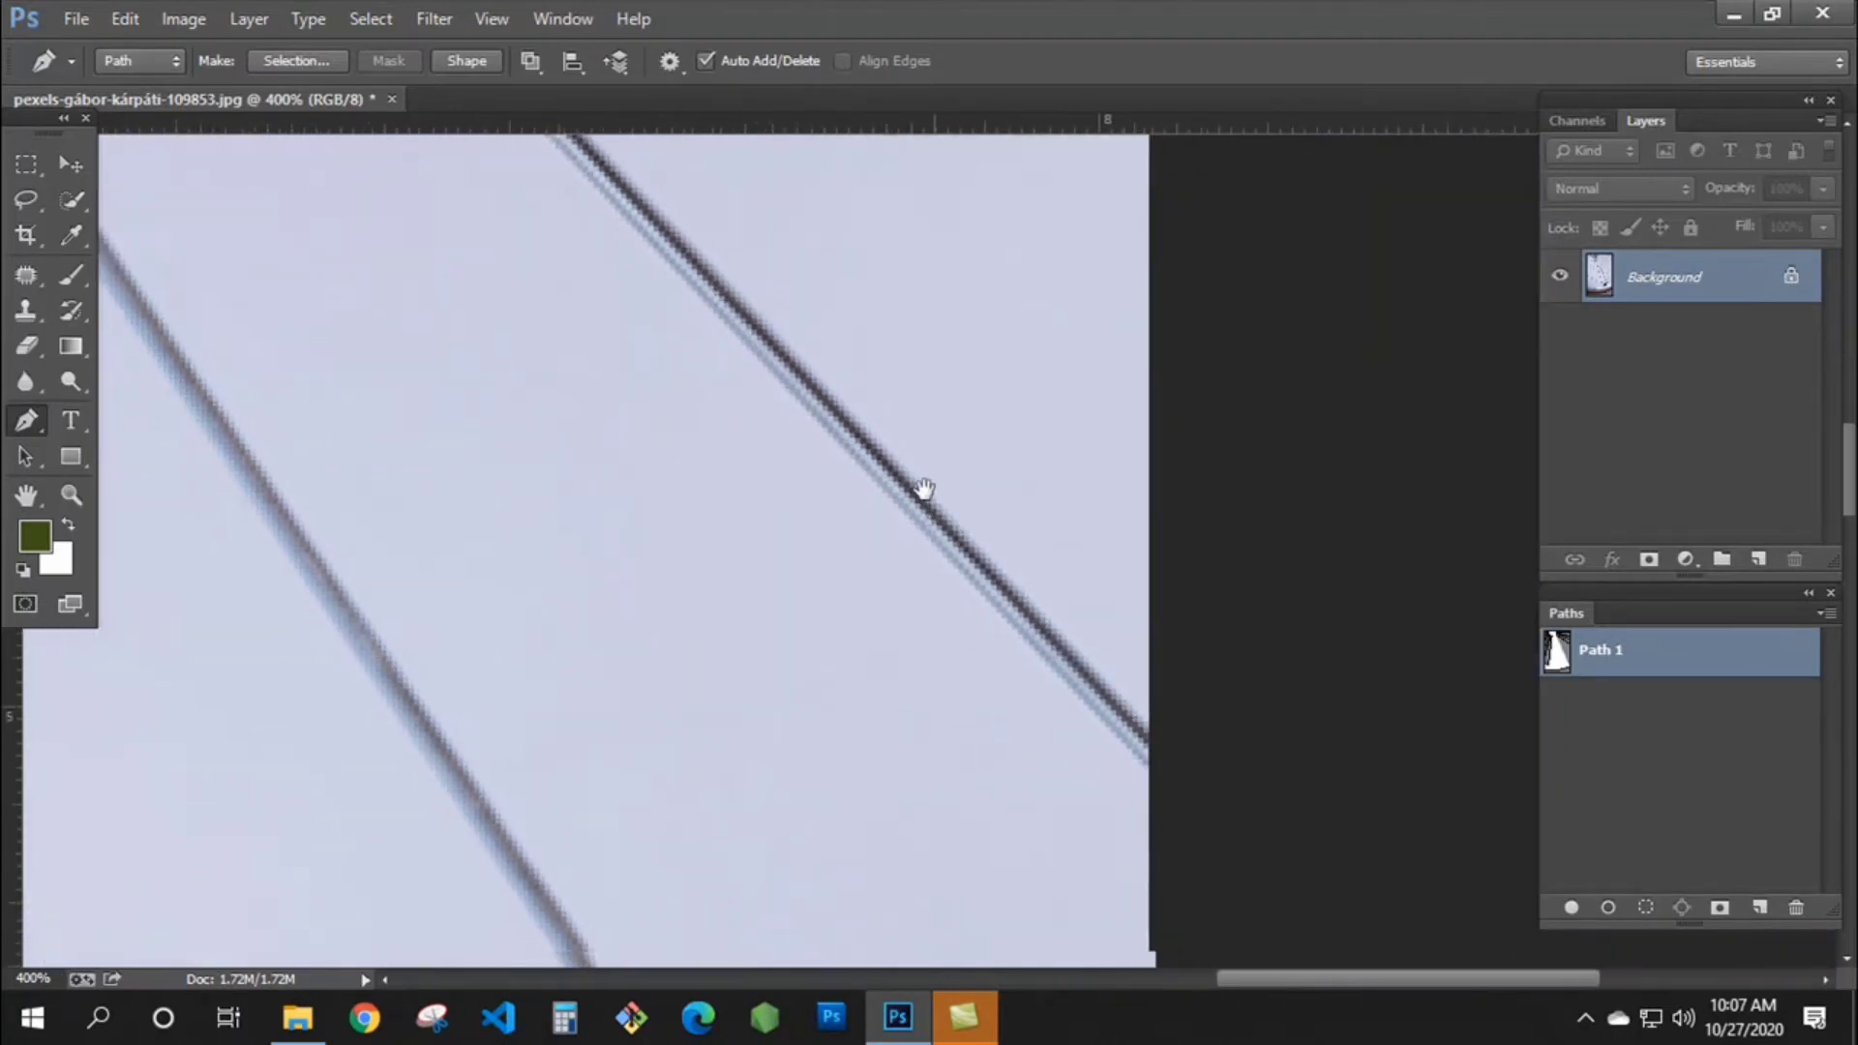
{"action": "left_click", "coordinate": [1141, 702]}
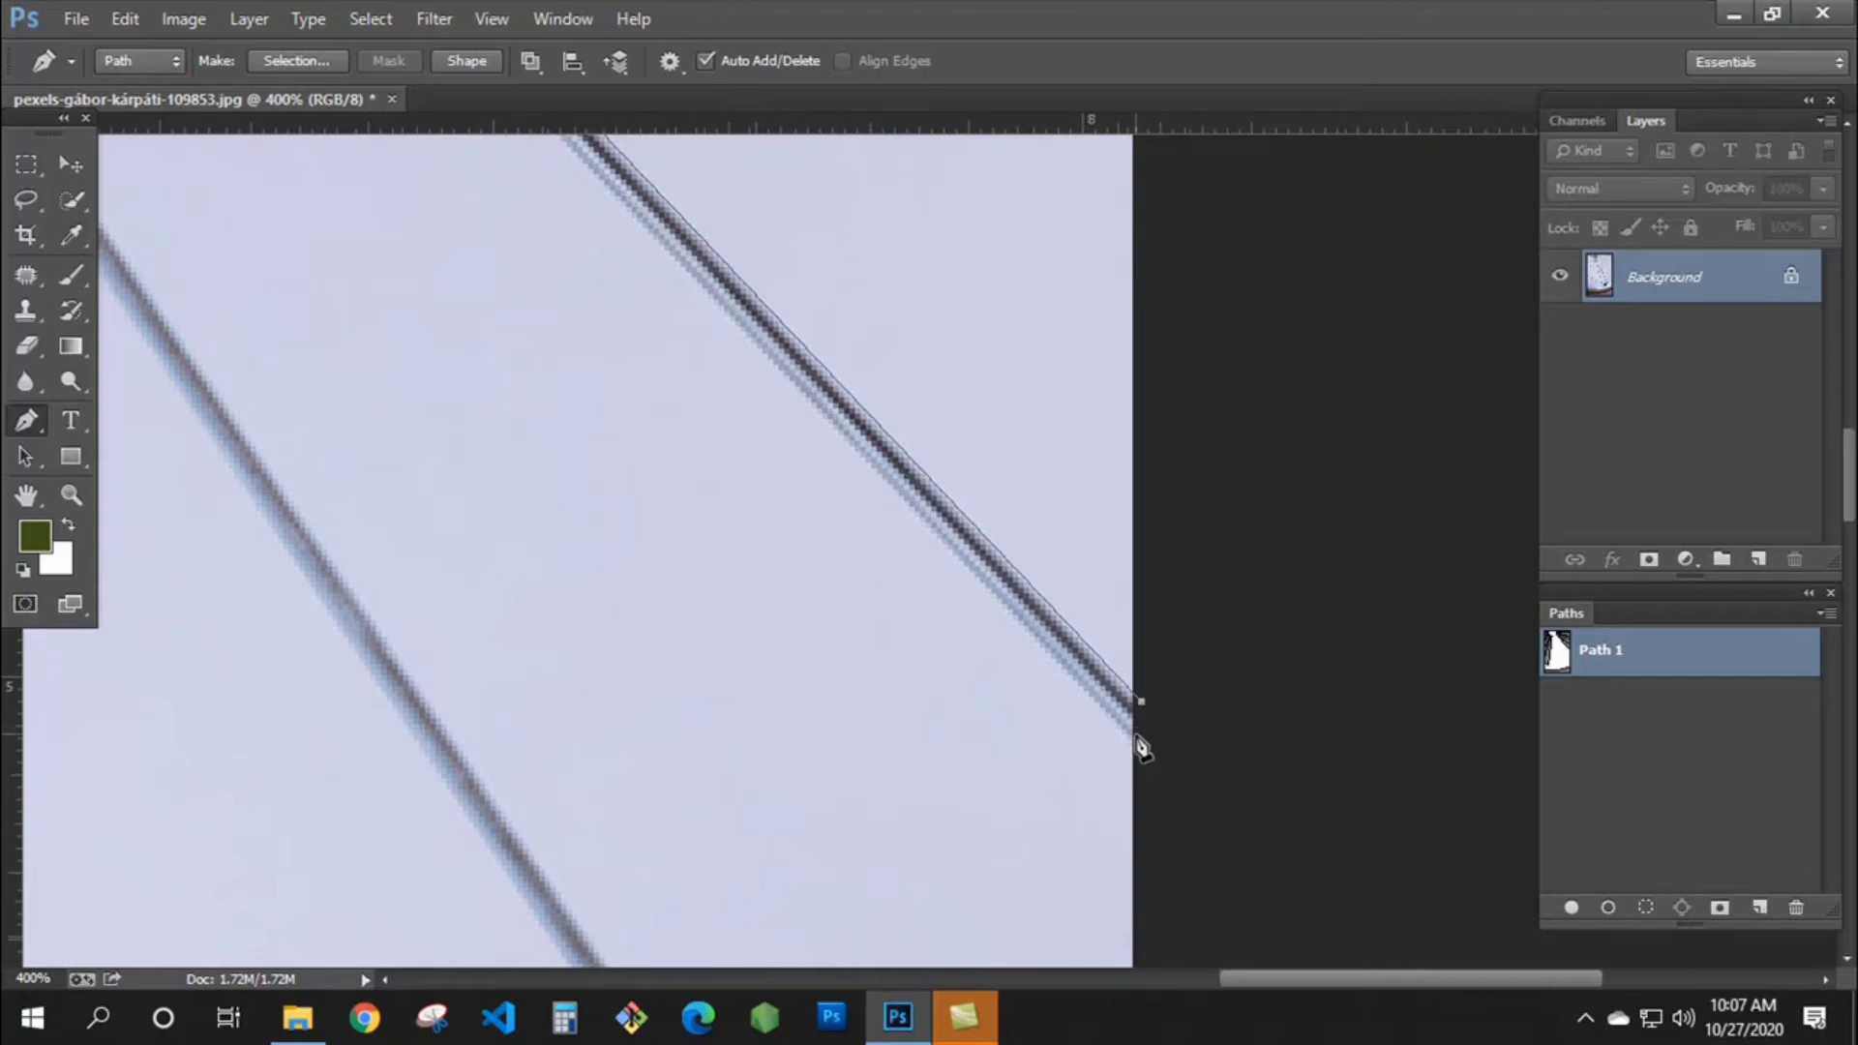
{"action": "left_click_drag", "start_coordinate": [705, 300], "coordinate": [883, 593]}
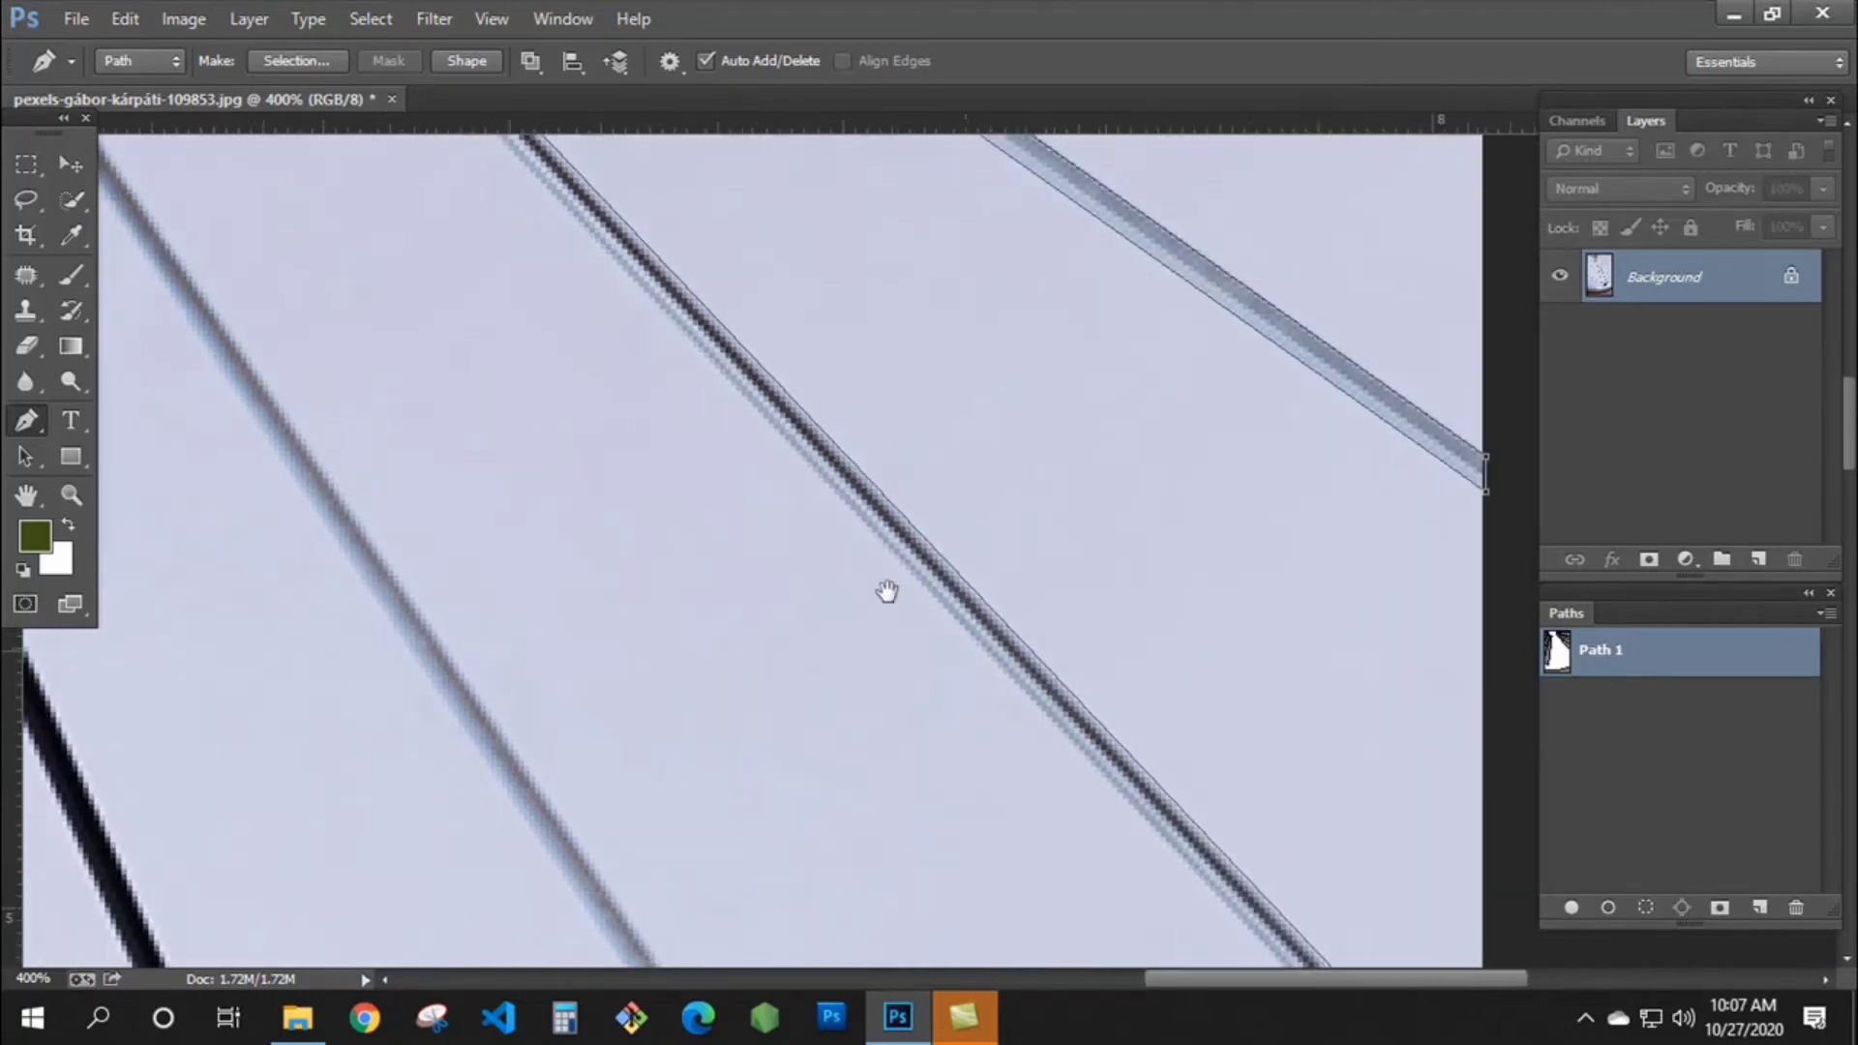
{"action": "left_click_drag", "start_coordinate": [593, 349], "coordinate": [768, 497]}
{"action": "left_click_drag", "start_coordinate": [602, 282], "coordinate": [979, 726]}
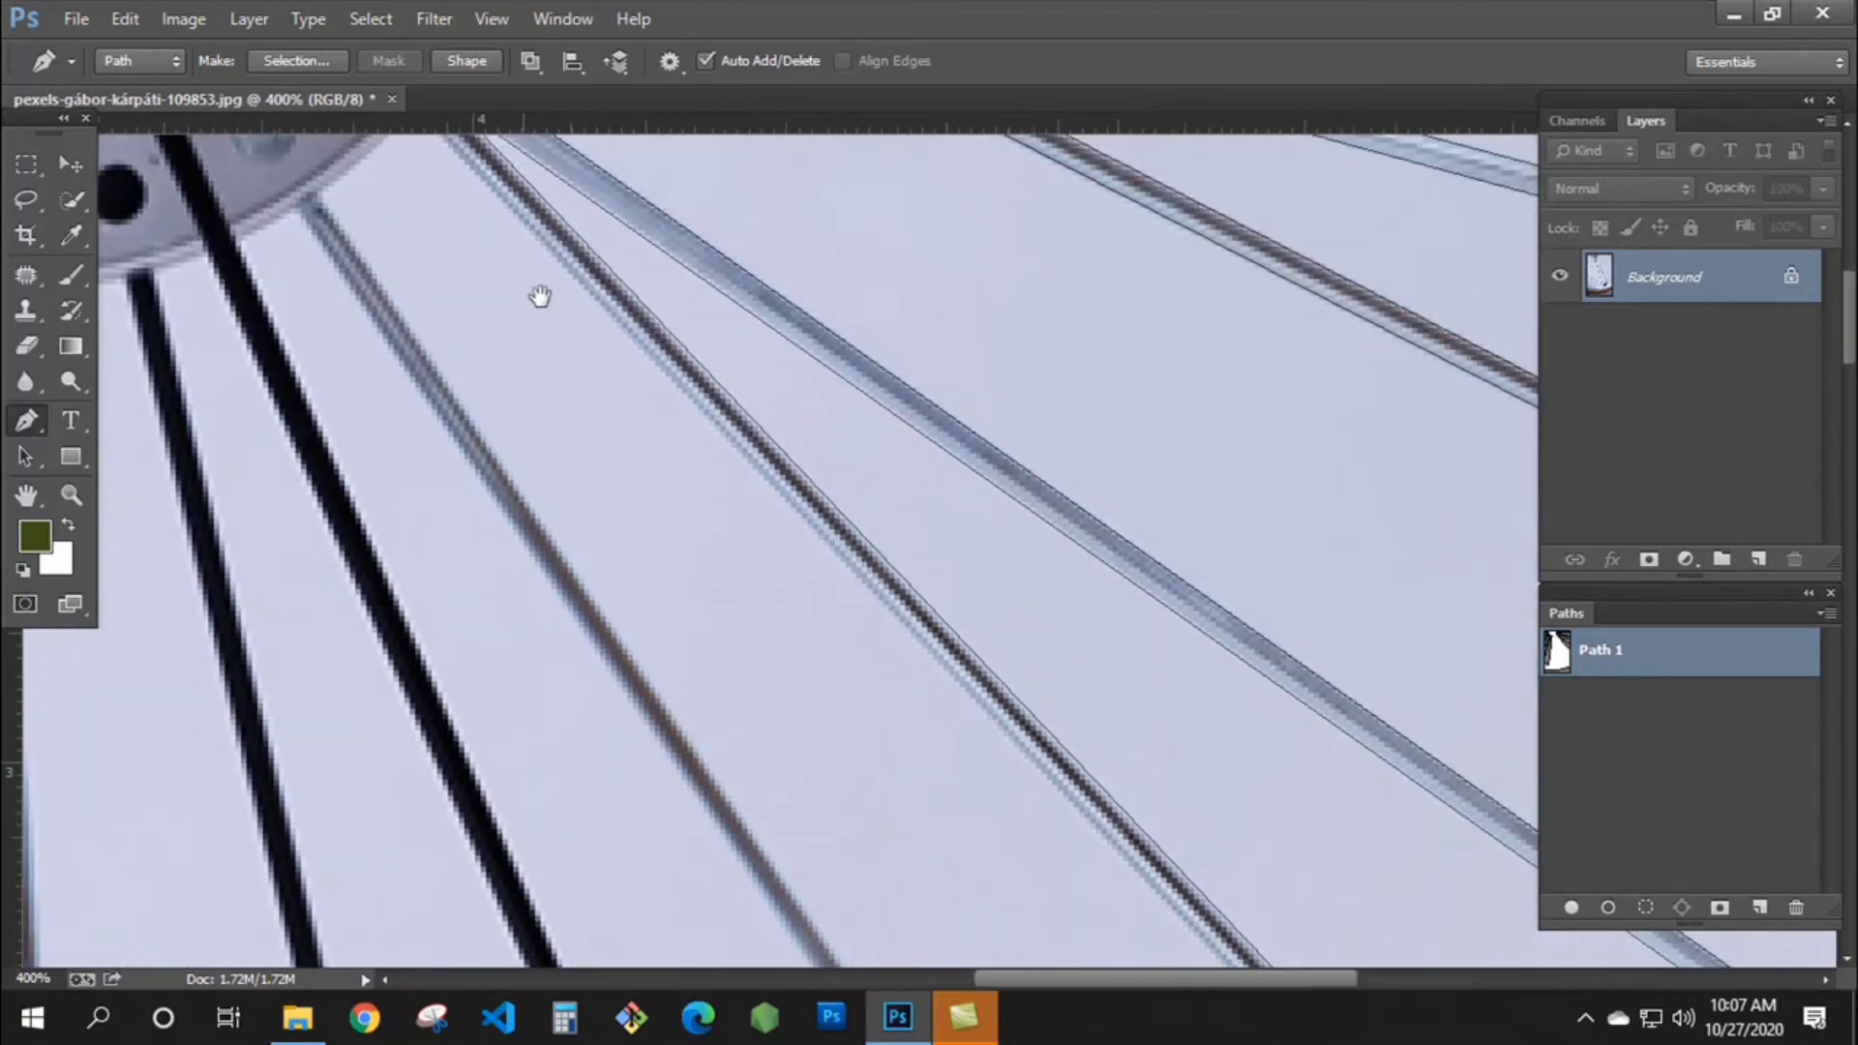
{"action": "left_click_drag", "start_coordinate": [538, 298], "coordinate": [606, 378]}
{"action": "left_click", "coordinate": [499, 217]}
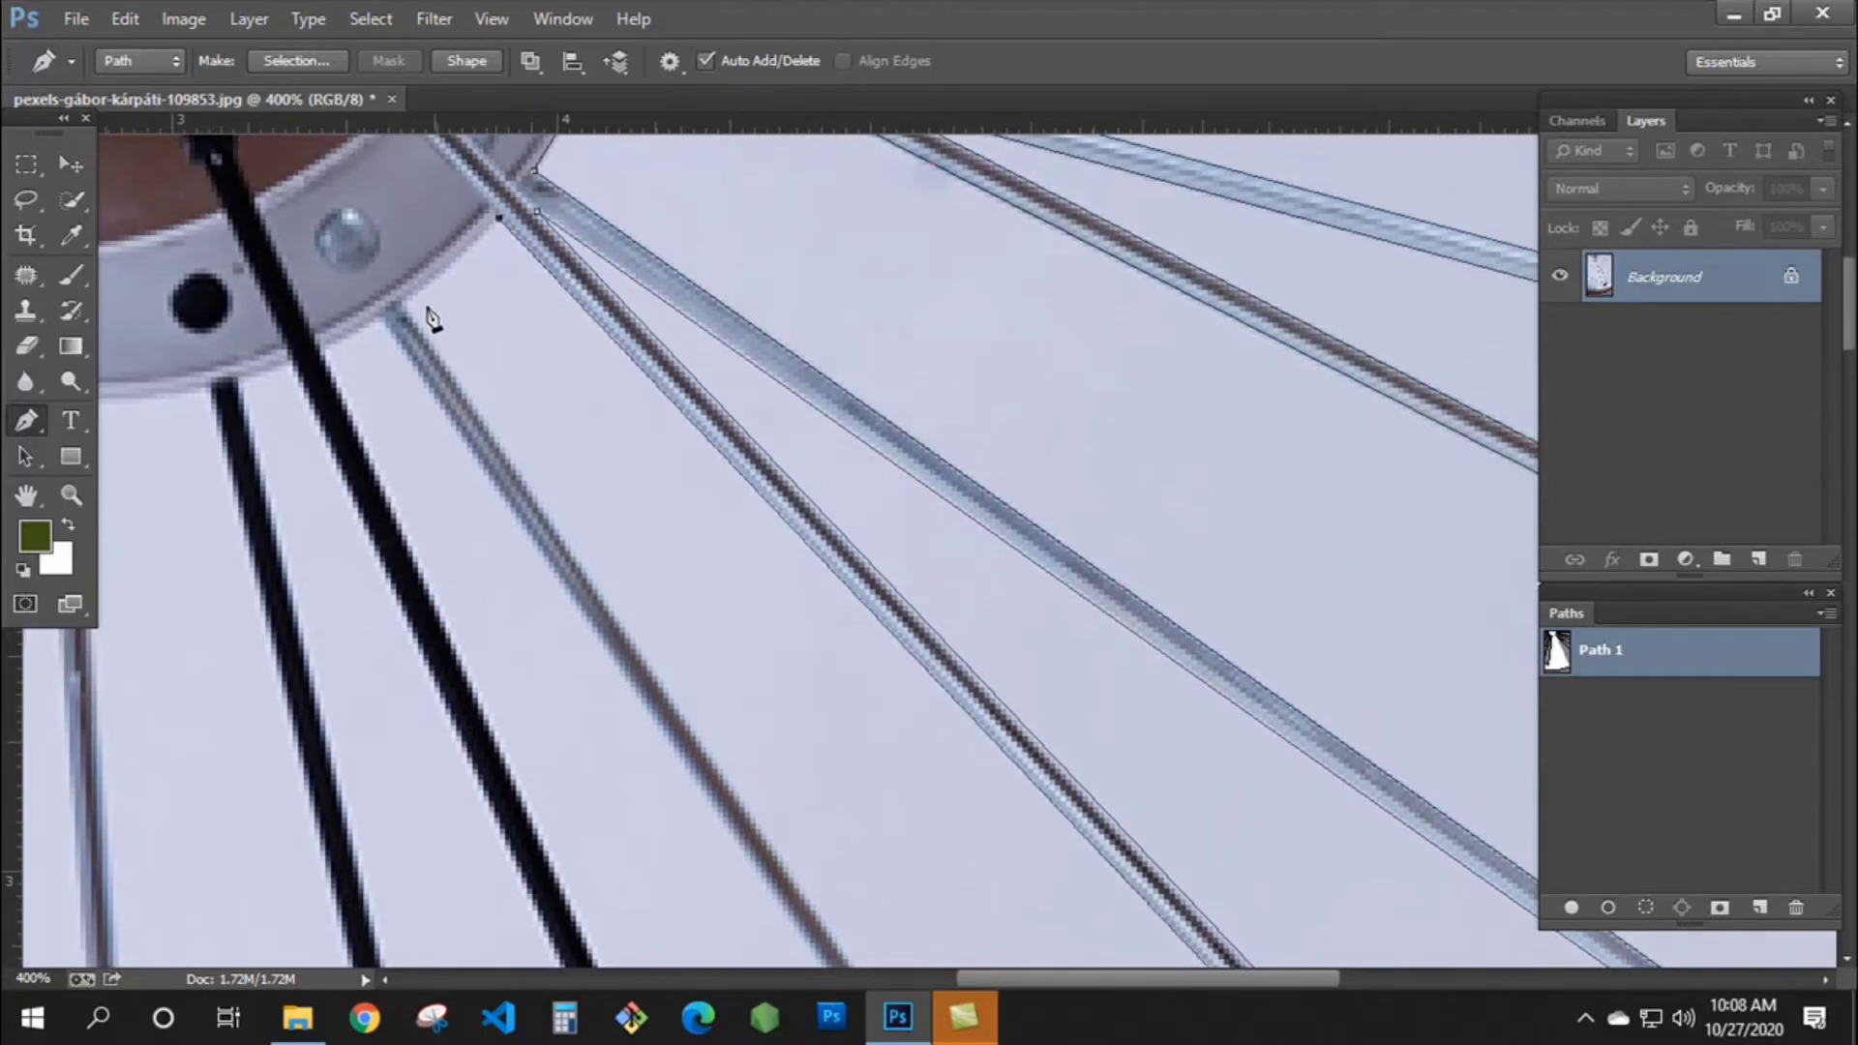
- Curve the path along the hub to the thin grey-brown spoke and trace its upper edge to the right border
{"action": "left_click_drag", "start_coordinate": [399, 304], "coordinate": [438, 369]}
{"action": "left_click_drag", "start_coordinate": [820, 723], "coordinate": [684, 239]}
{"action": "left_click_drag", "start_coordinate": [962, 721], "coordinate": [899, 380]}
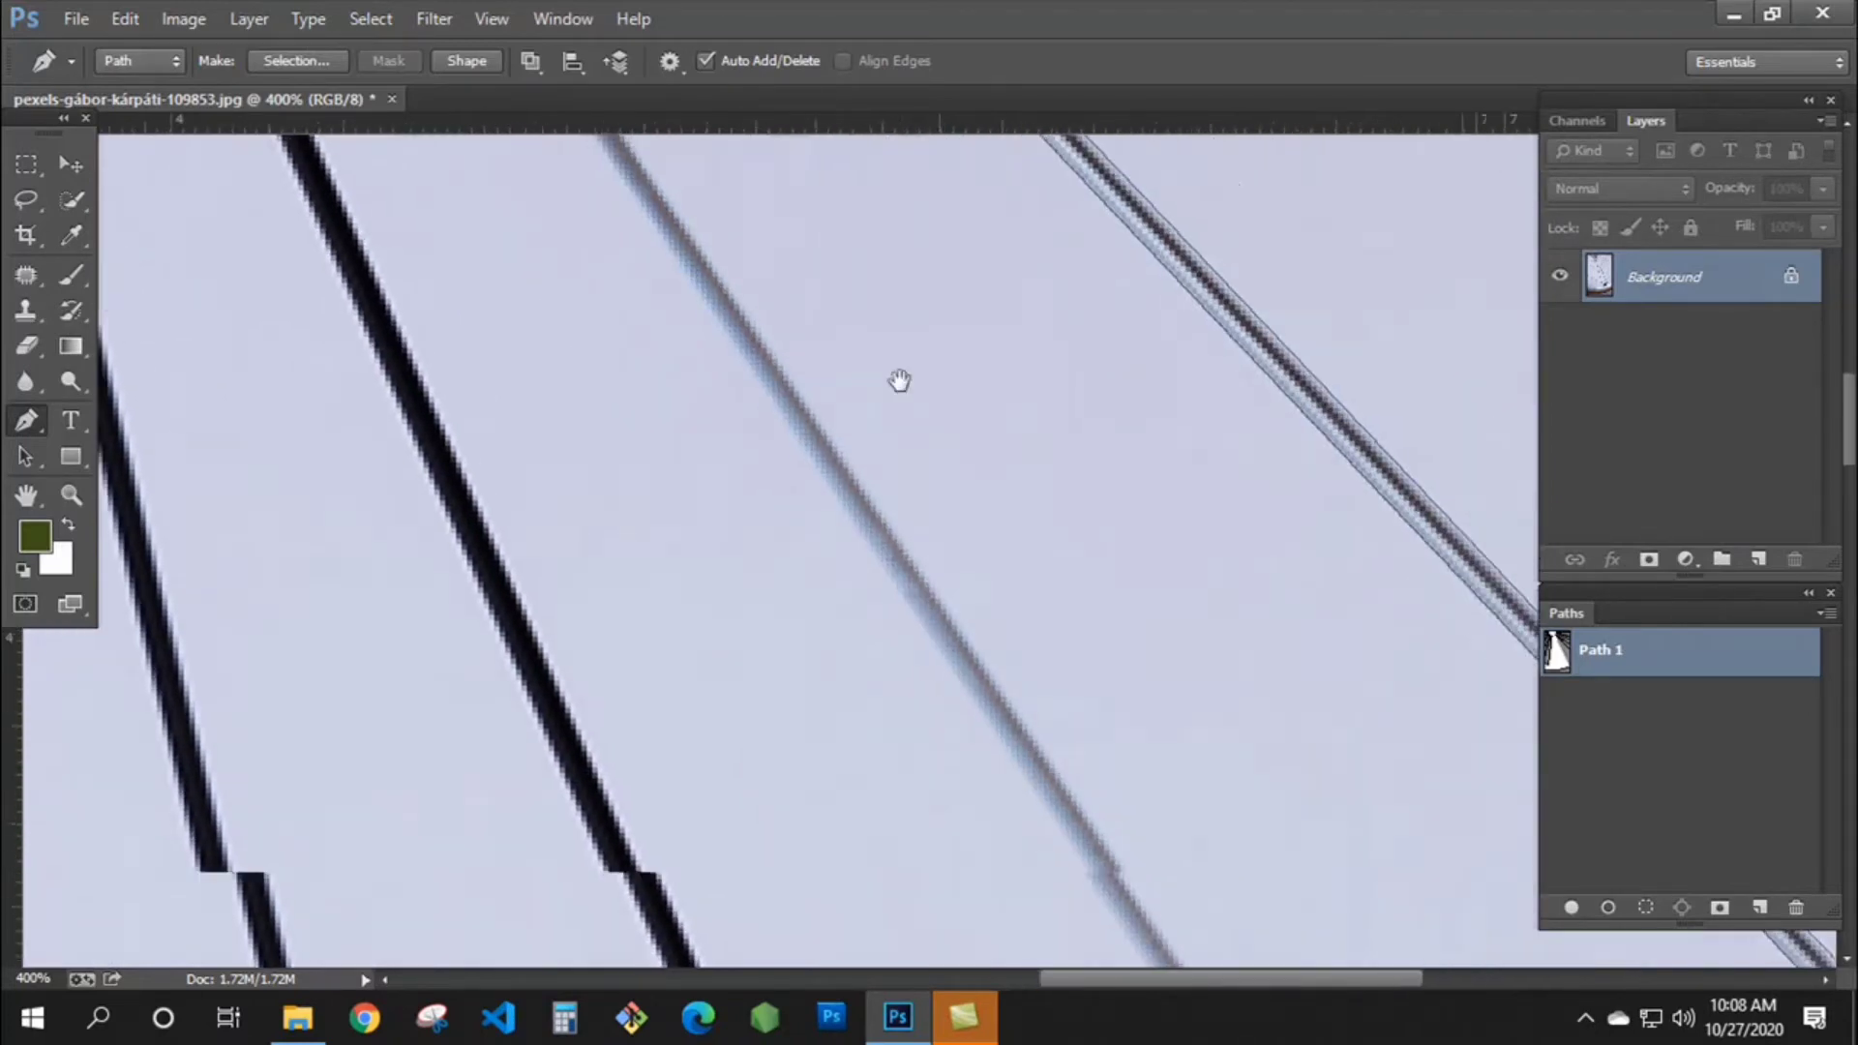
{"action": "left_click_drag", "start_coordinate": [1069, 669], "coordinate": [763, 116]}
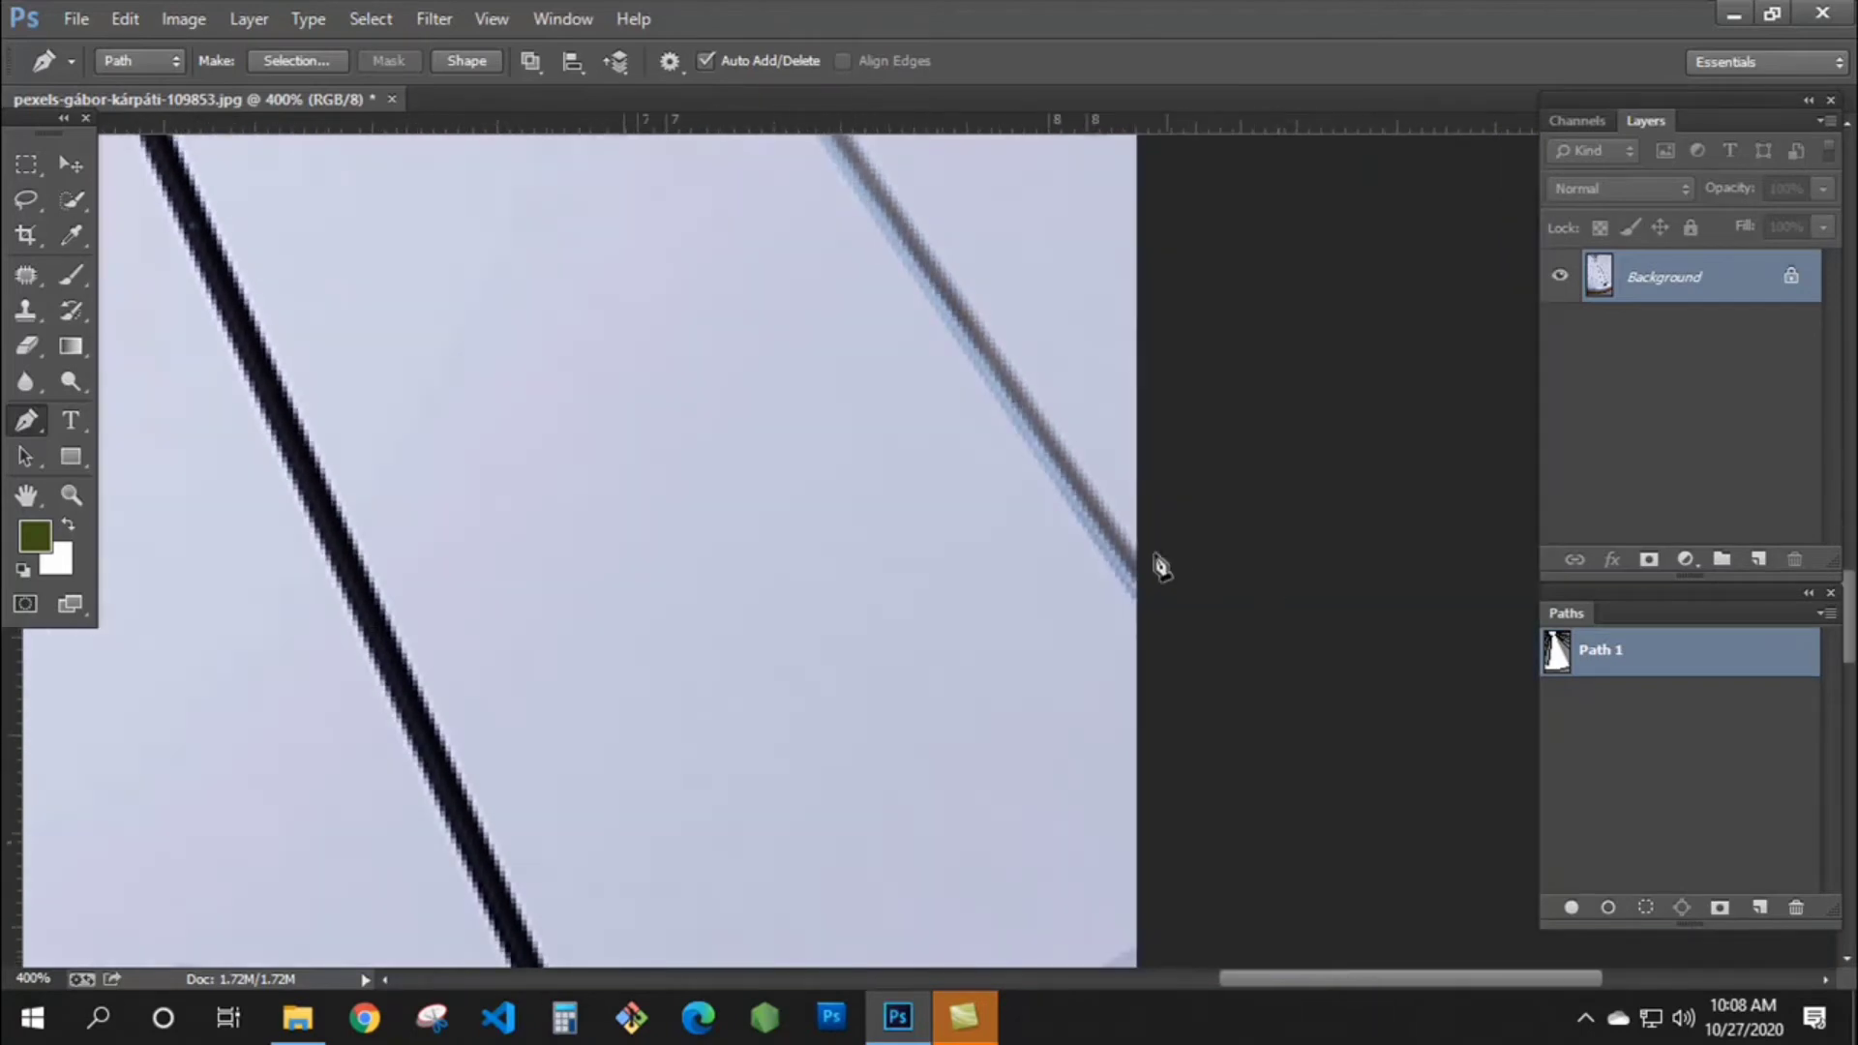
{"action": "left_click", "coordinate": [1144, 564]}
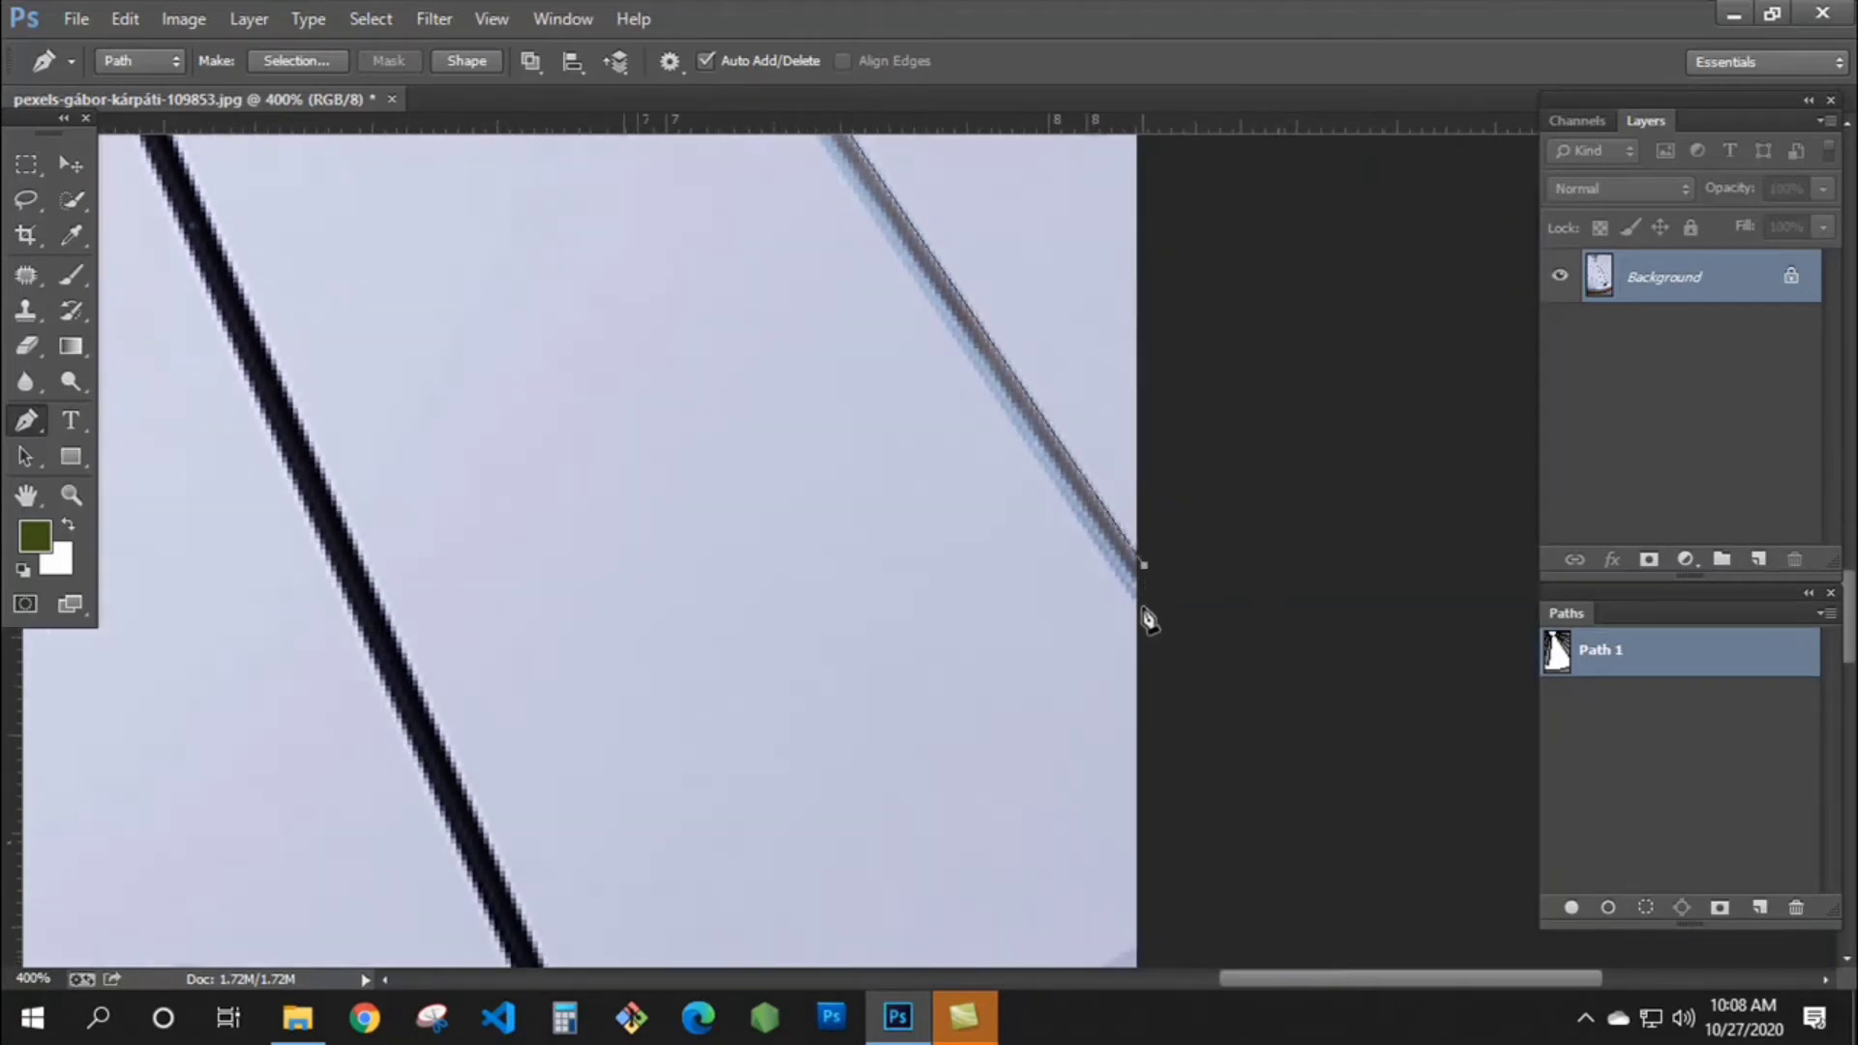
- Return along the grey-brown spoke's lower edge to the hub and curve along the hub to the thick black spoke
{"action": "left_click_drag", "start_coordinate": [927, 364], "coordinate": [1204, 744]}
{"action": "left_click_drag", "start_coordinate": [1022, 568], "coordinate": [1289, 958]}
{"action": "left_click_drag", "start_coordinate": [849, 290], "coordinate": [1096, 757]}
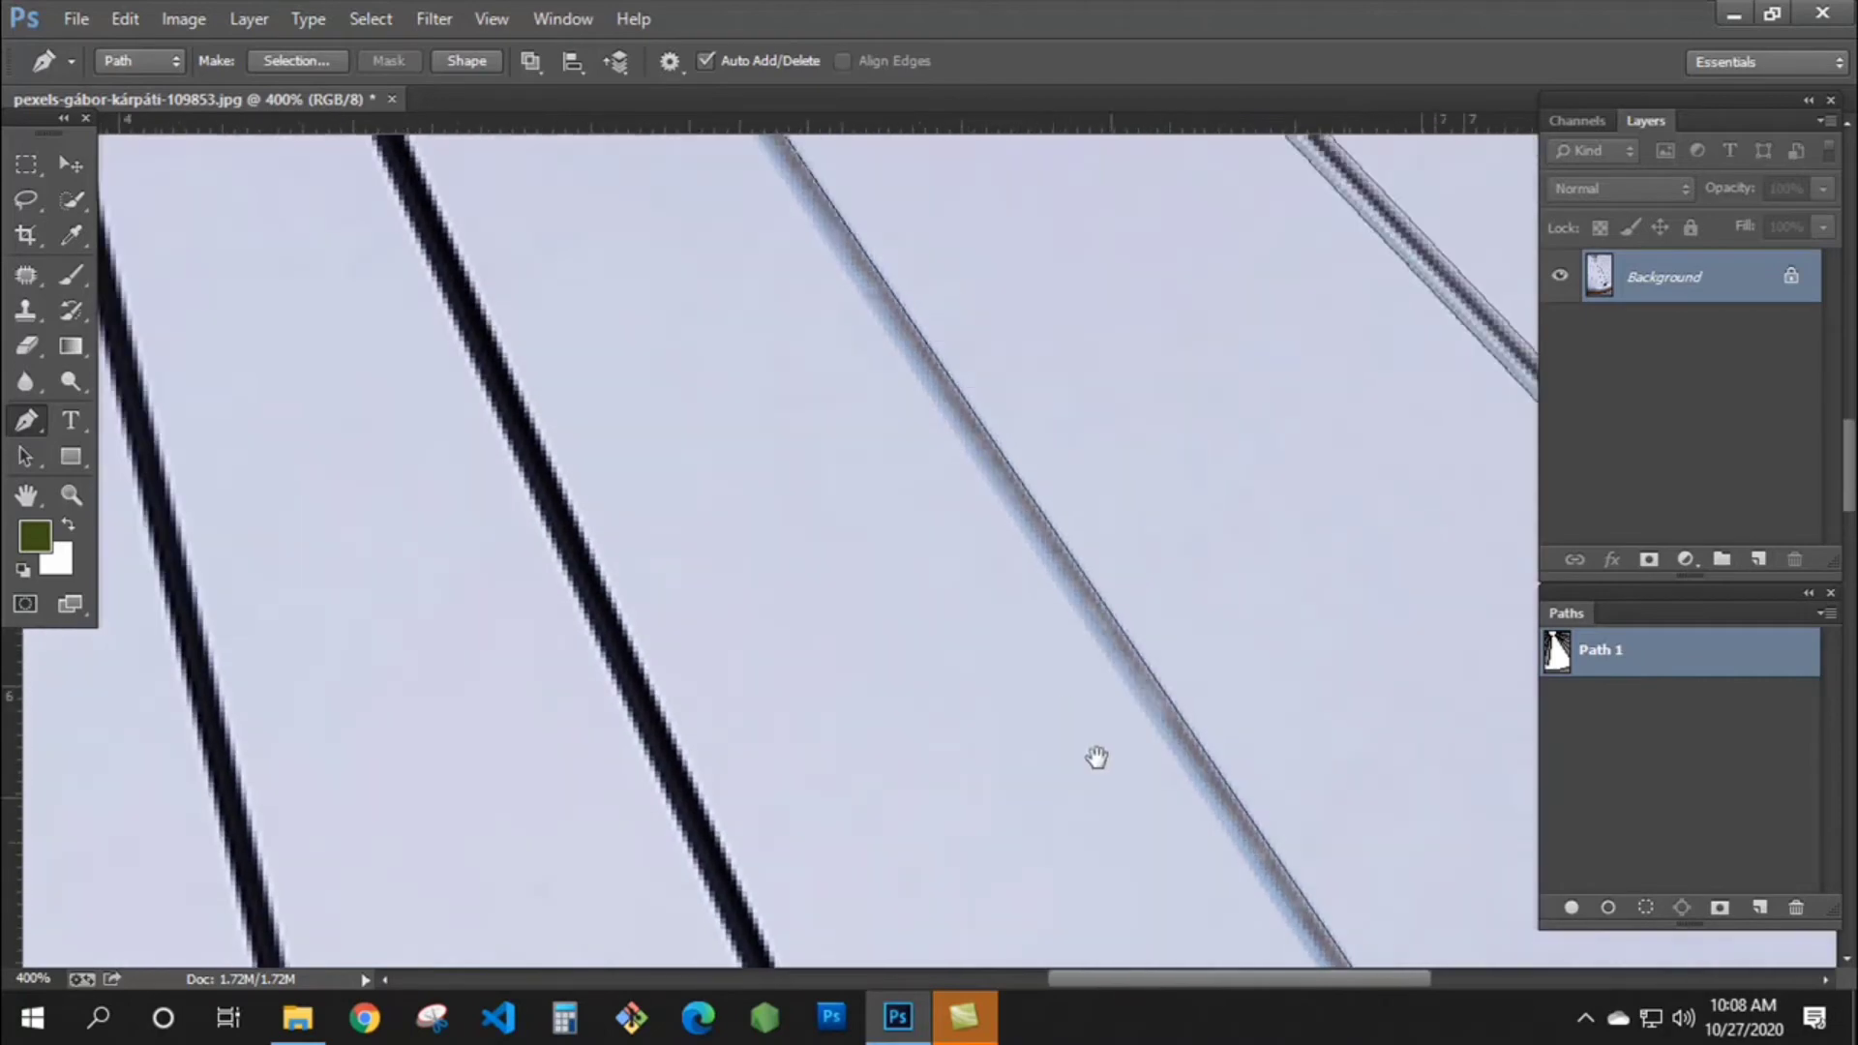
{"action": "left_click_drag", "start_coordinate": [817, 261], "coordinate": [1228, 842]}
{"action": "left_click_drag", "start_coordinate": [787, 232], "coordinate": [999, 510]}
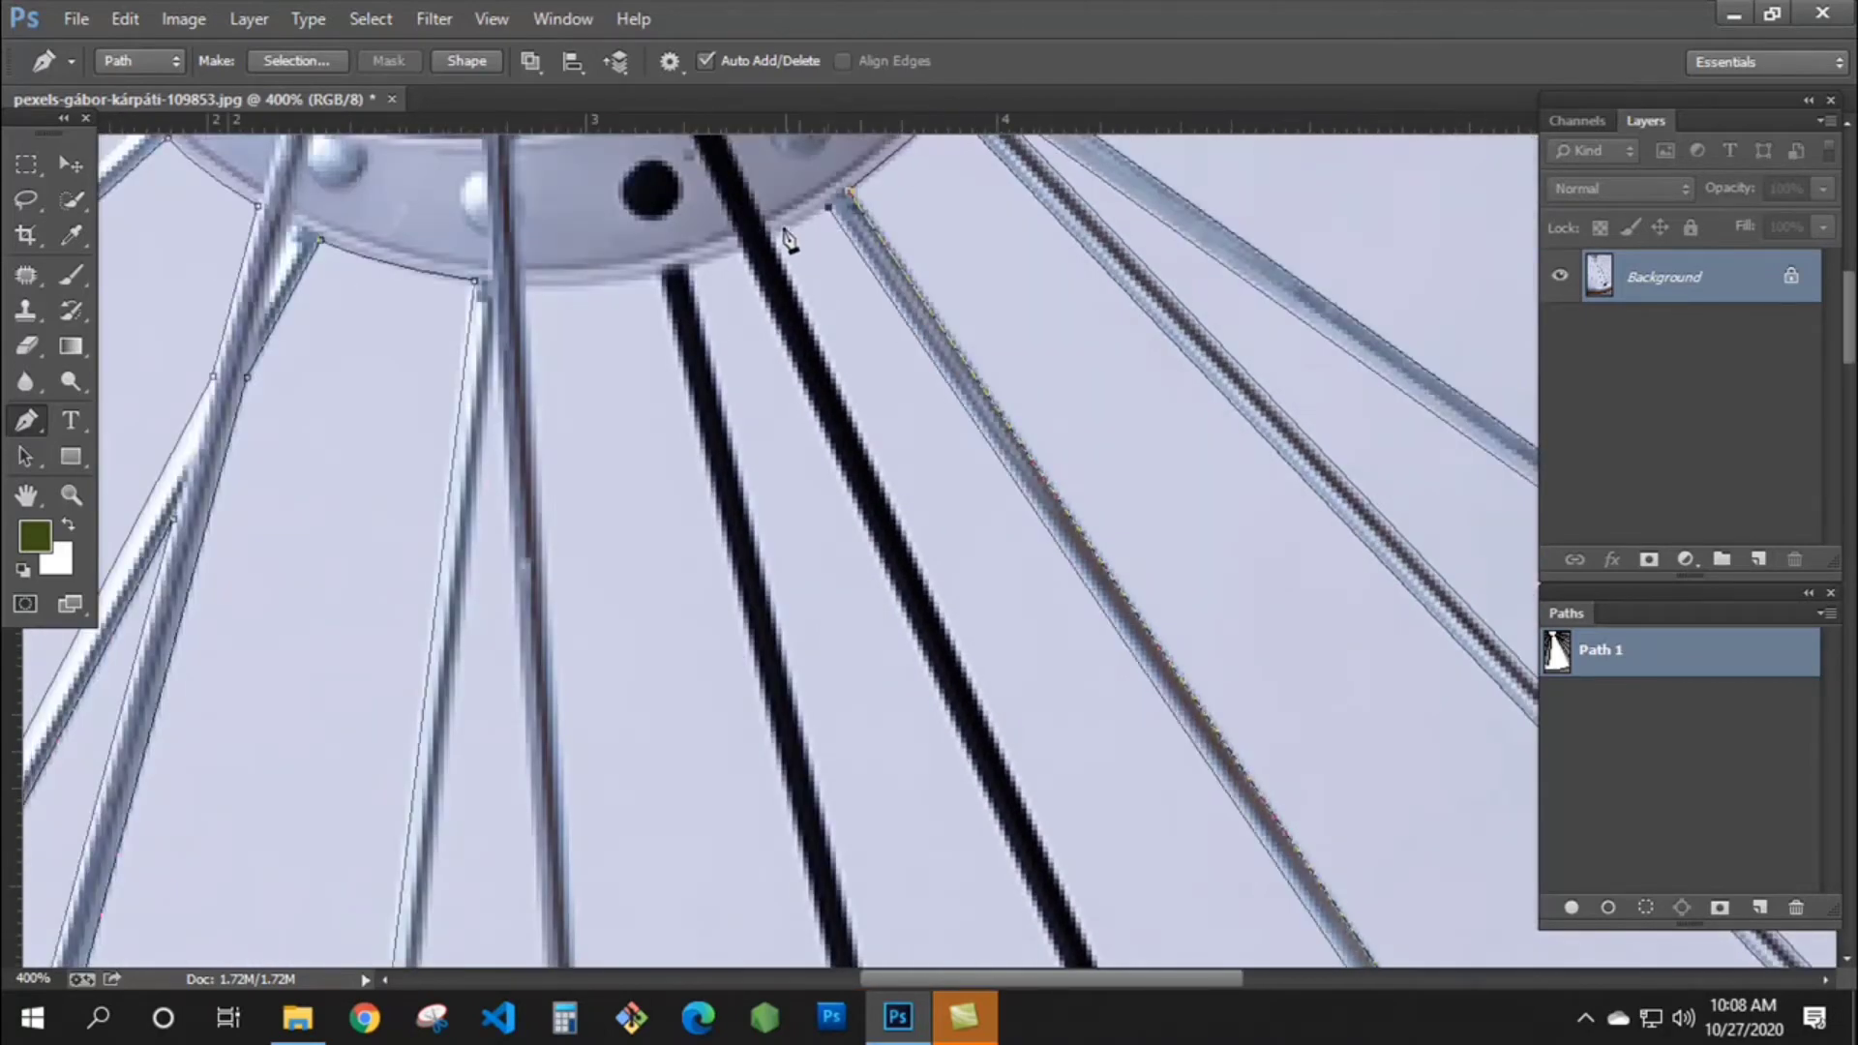
{"action": "left_click_drag", "start_coordinate": [767, 257], "coordinate": [716, 0]}
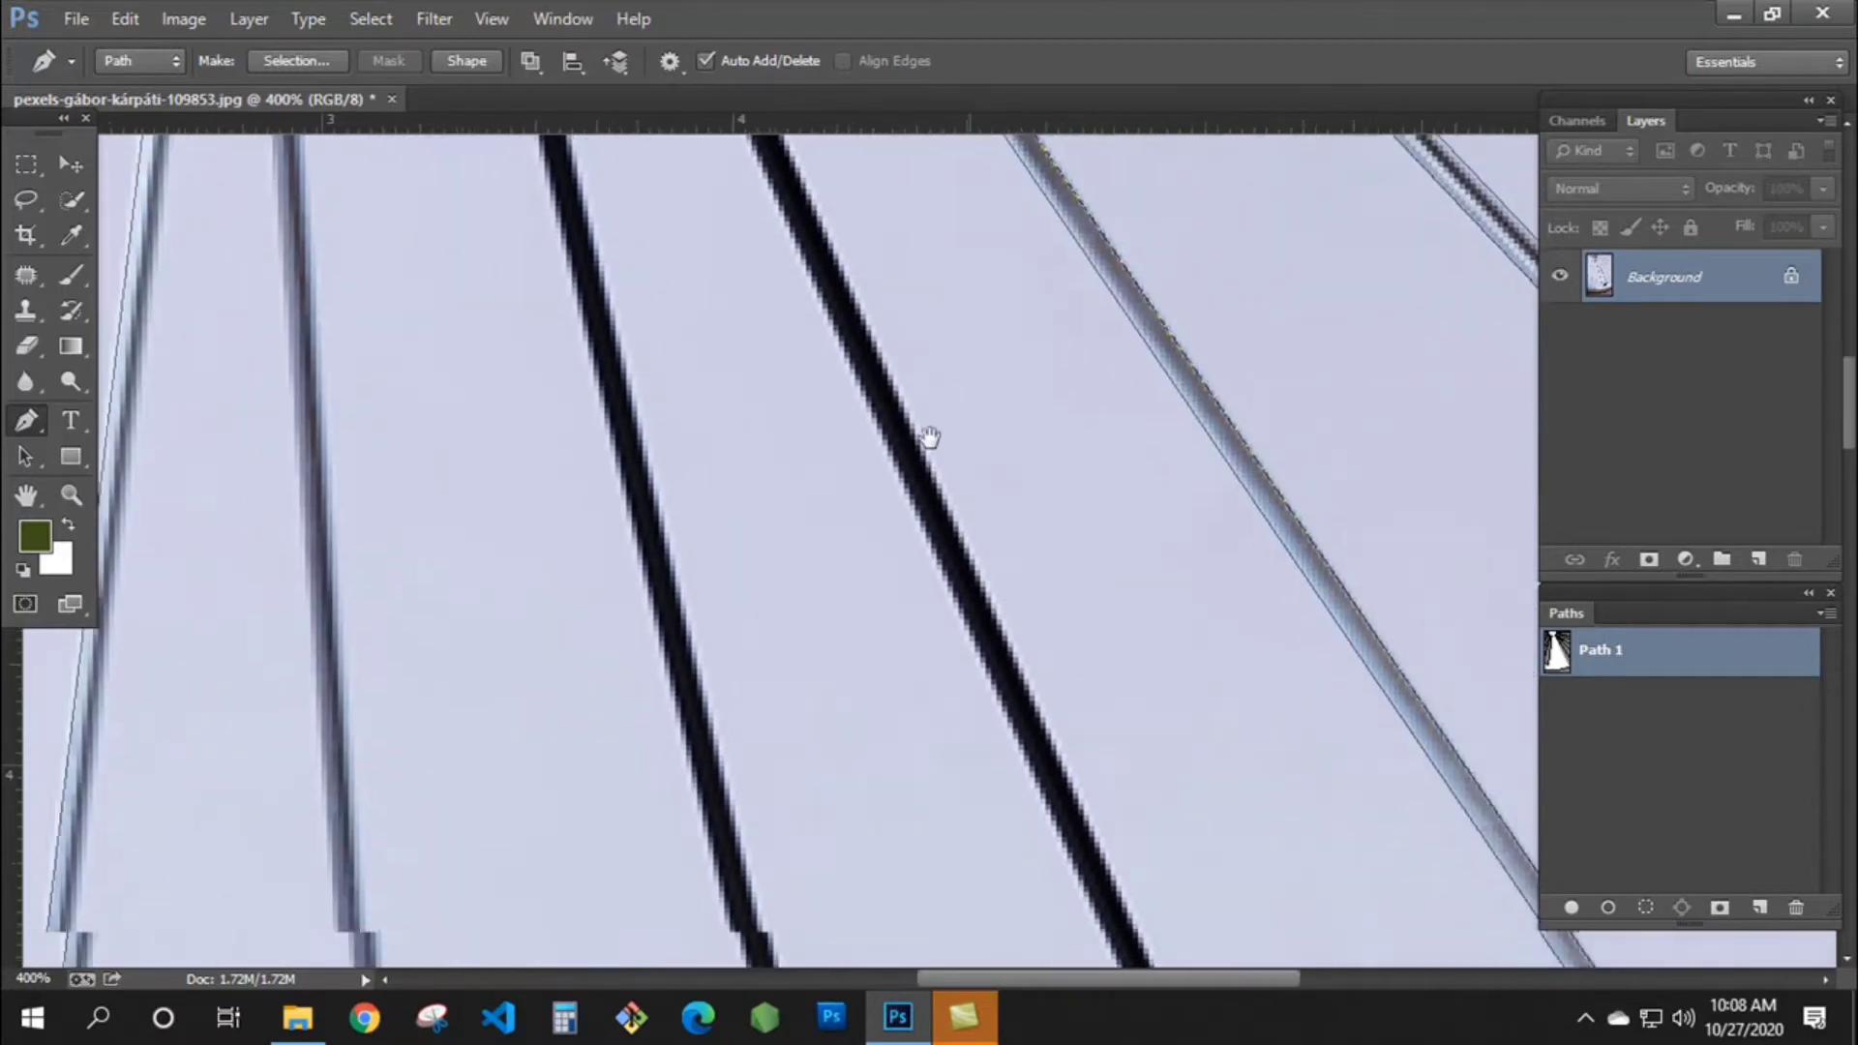
- Trace the thick black spoke's right edge and nipple down to the rim, and curve along the rim to the image's right border
{"action": "left_click_drag", "start_coordinate": [1095, 811], "coordinate": [842, 332]}
{"action": "left_click_drag", "start_coordinate": [1066, 819], "coordinate": [796, 195]}
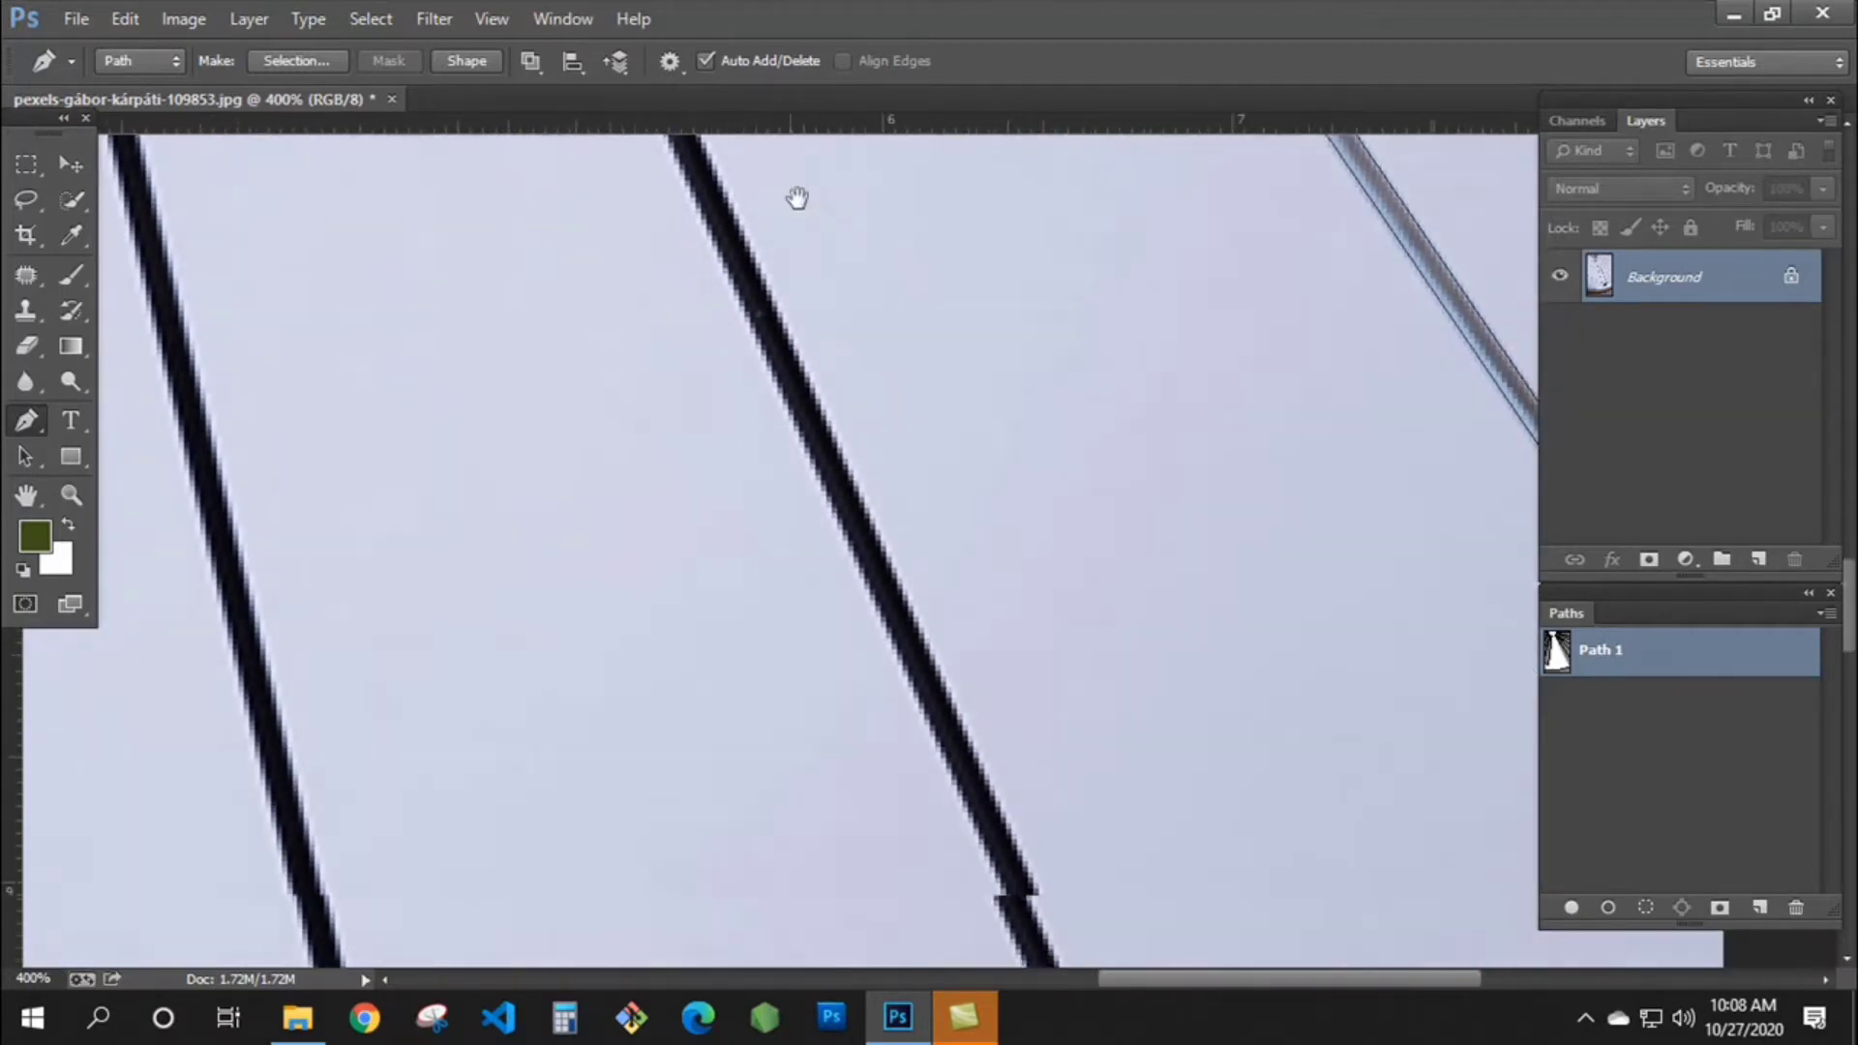
{"action": "left_click_drag", "start_coordinate": [1065, 813], "coordinate": [862, 328]}
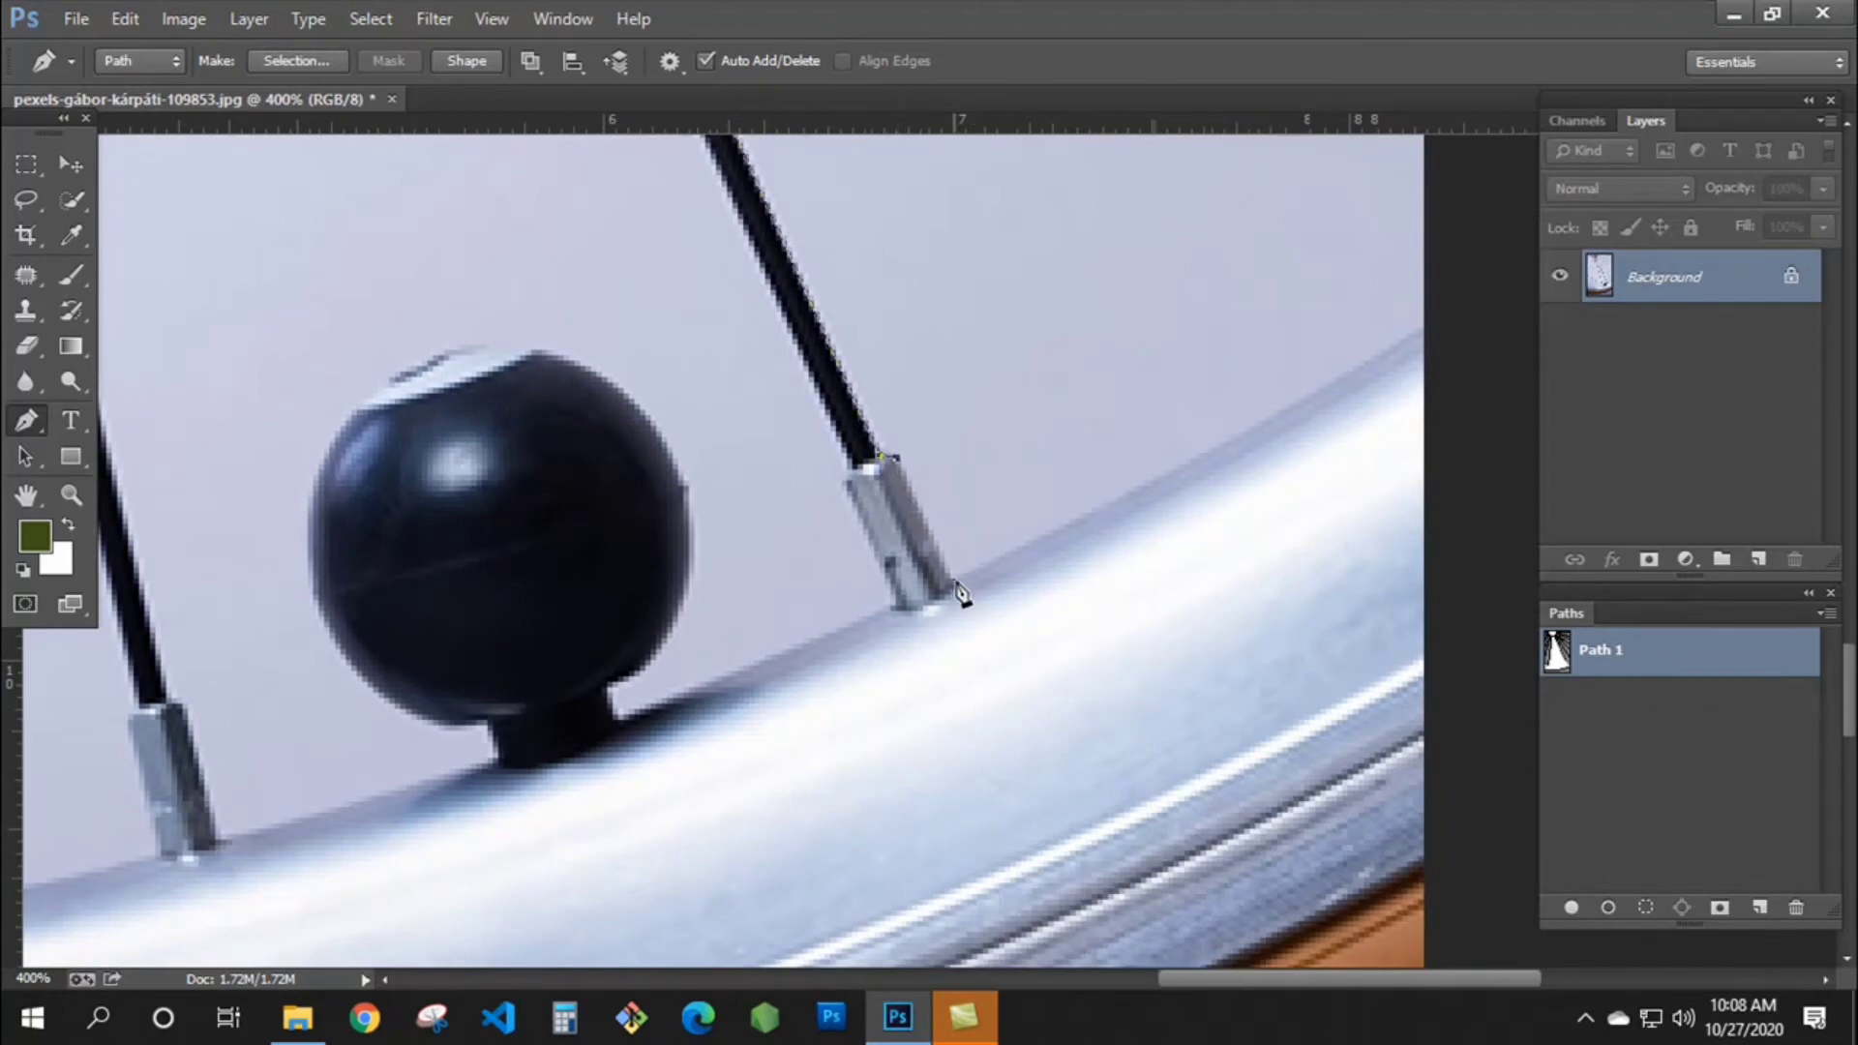
{"action": "left_click_drag", "start_coordinate": [1103, 564], "coordinate": [1080, 617]}
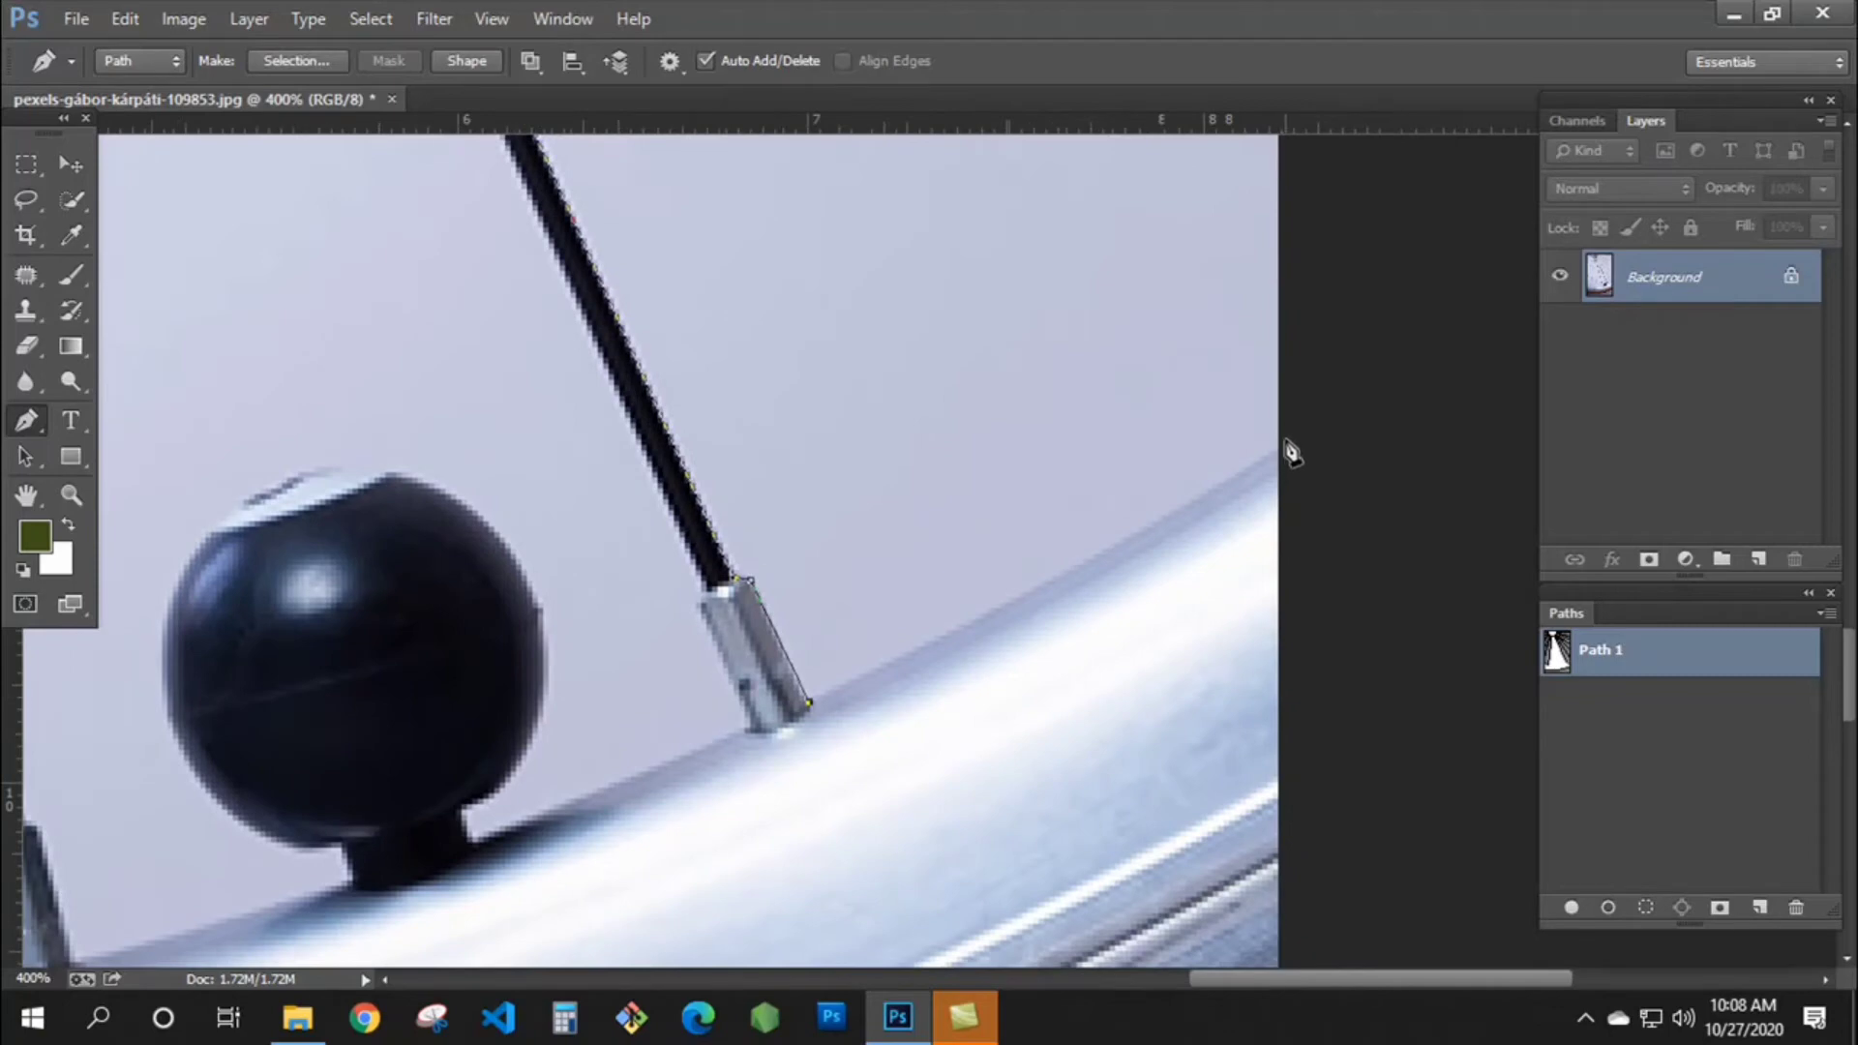
{"action": "left_click_drag", "start_coordinate": [1283, 450], "coordinate": [1432, 358]}
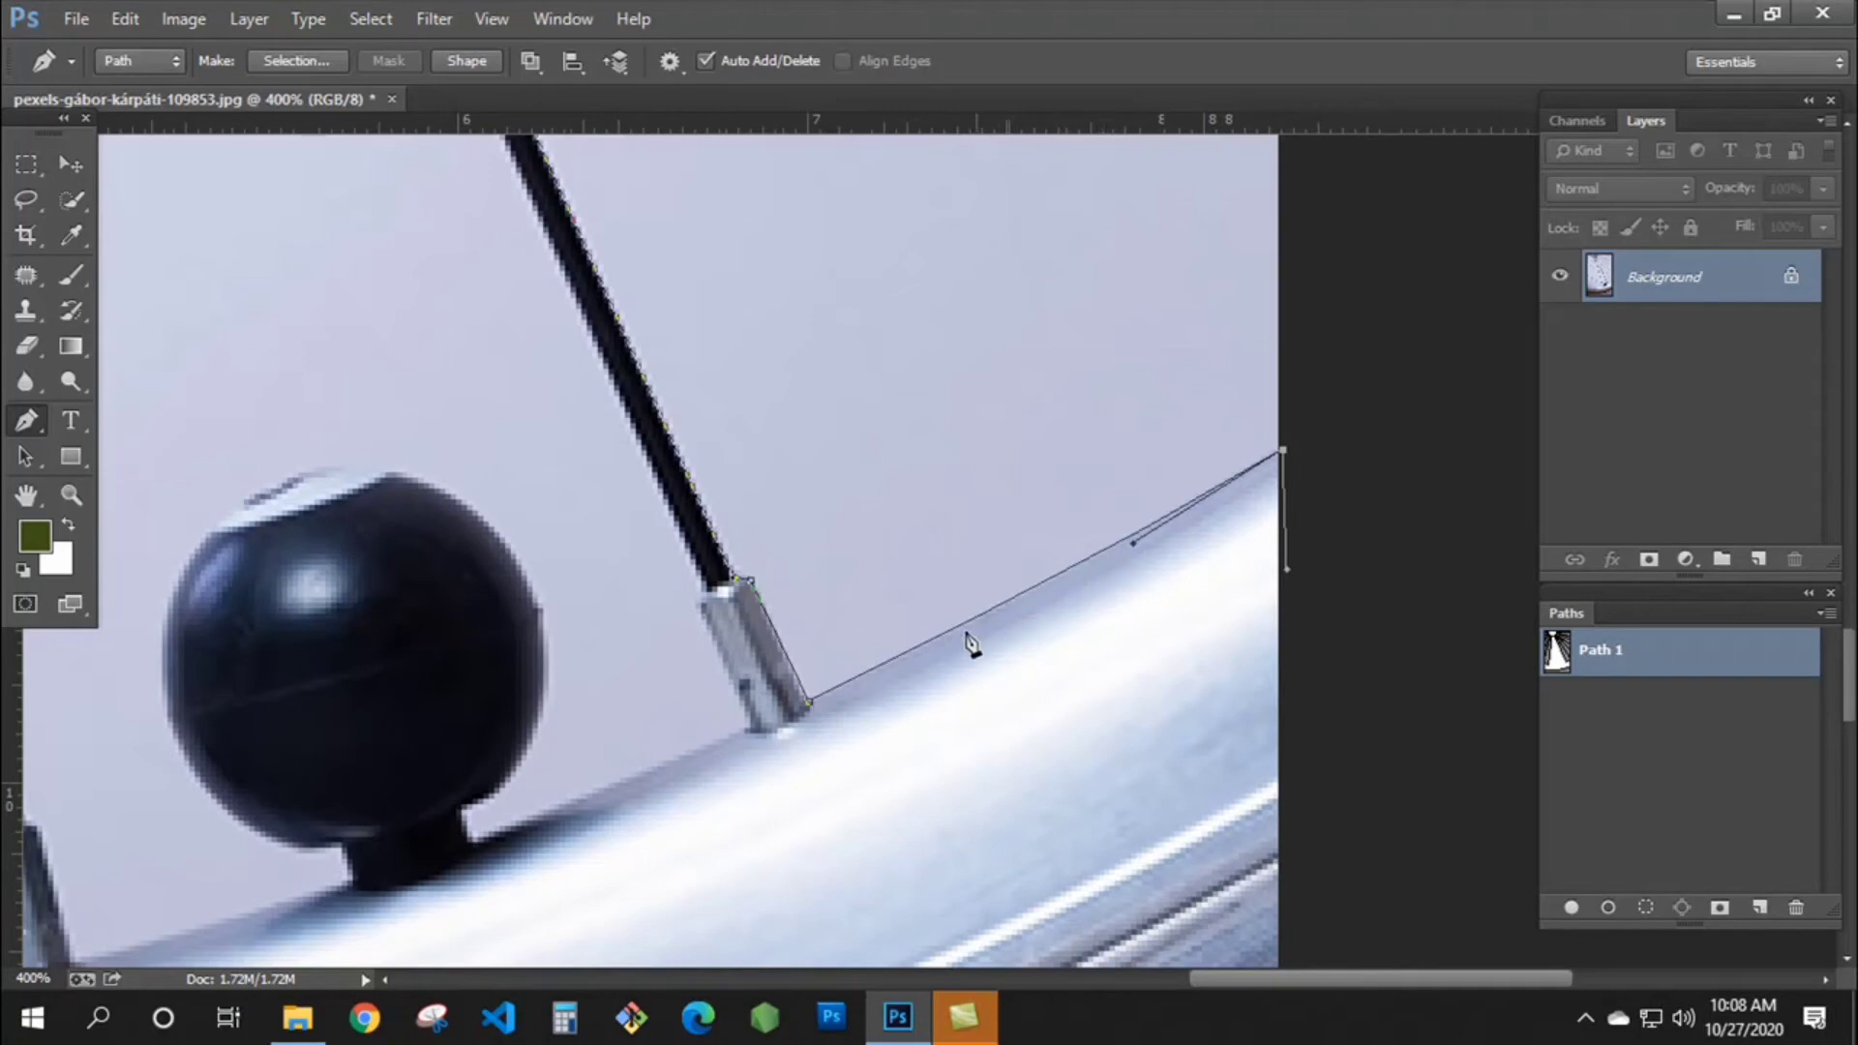
- Run the path down along the image's right border and close it at the starting anchor on the tyre's lower edge
{"action": "scroll", "coordinate": [1023, 602], "scroll_direction": "down", "scroll_amount": 3}
{"action": "scroll", "coordinate": [1023, 602], "scroll_direction": "left", "scroll_amount": 1}
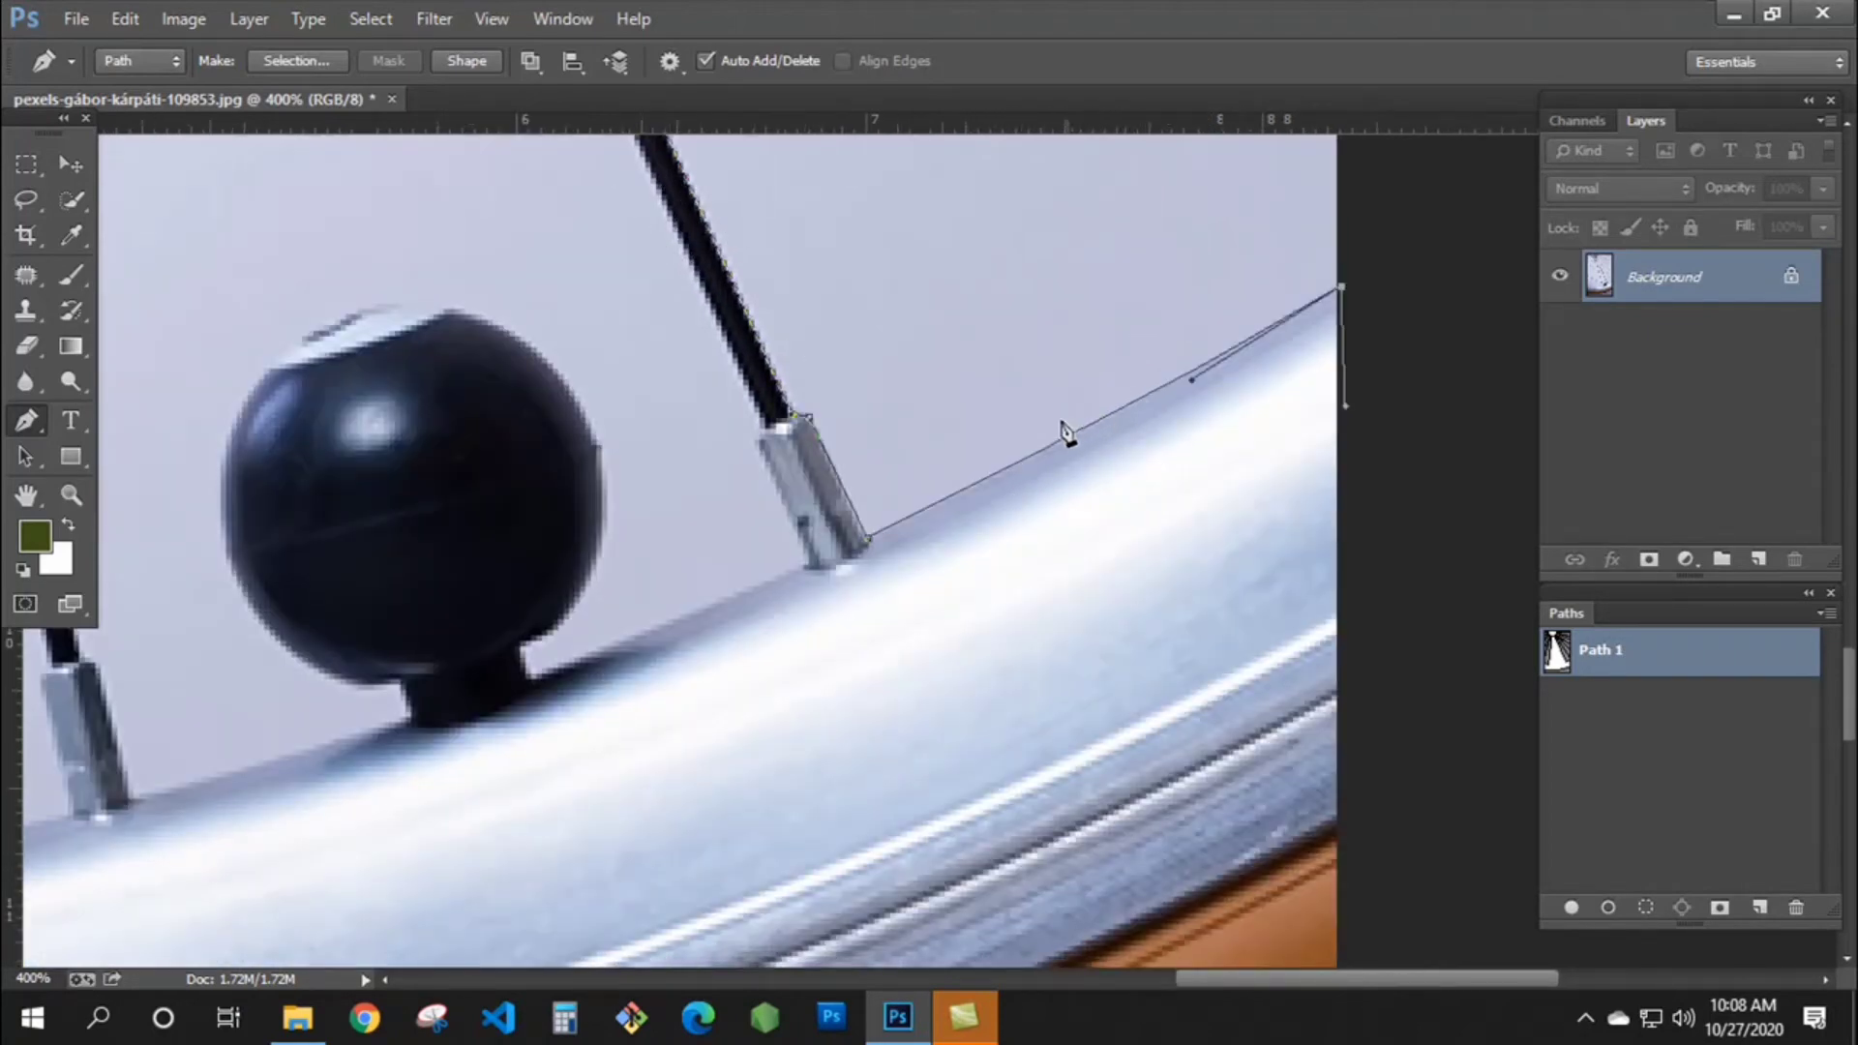
{"action": "scroll", "coordinate": [1316, 678], "scroll_direction": "down", "scroll_amount": 10}
{"action": "scroll", "coordinate": [1316, 678], "scroll_direction": "left", "scroll_amount": 1}
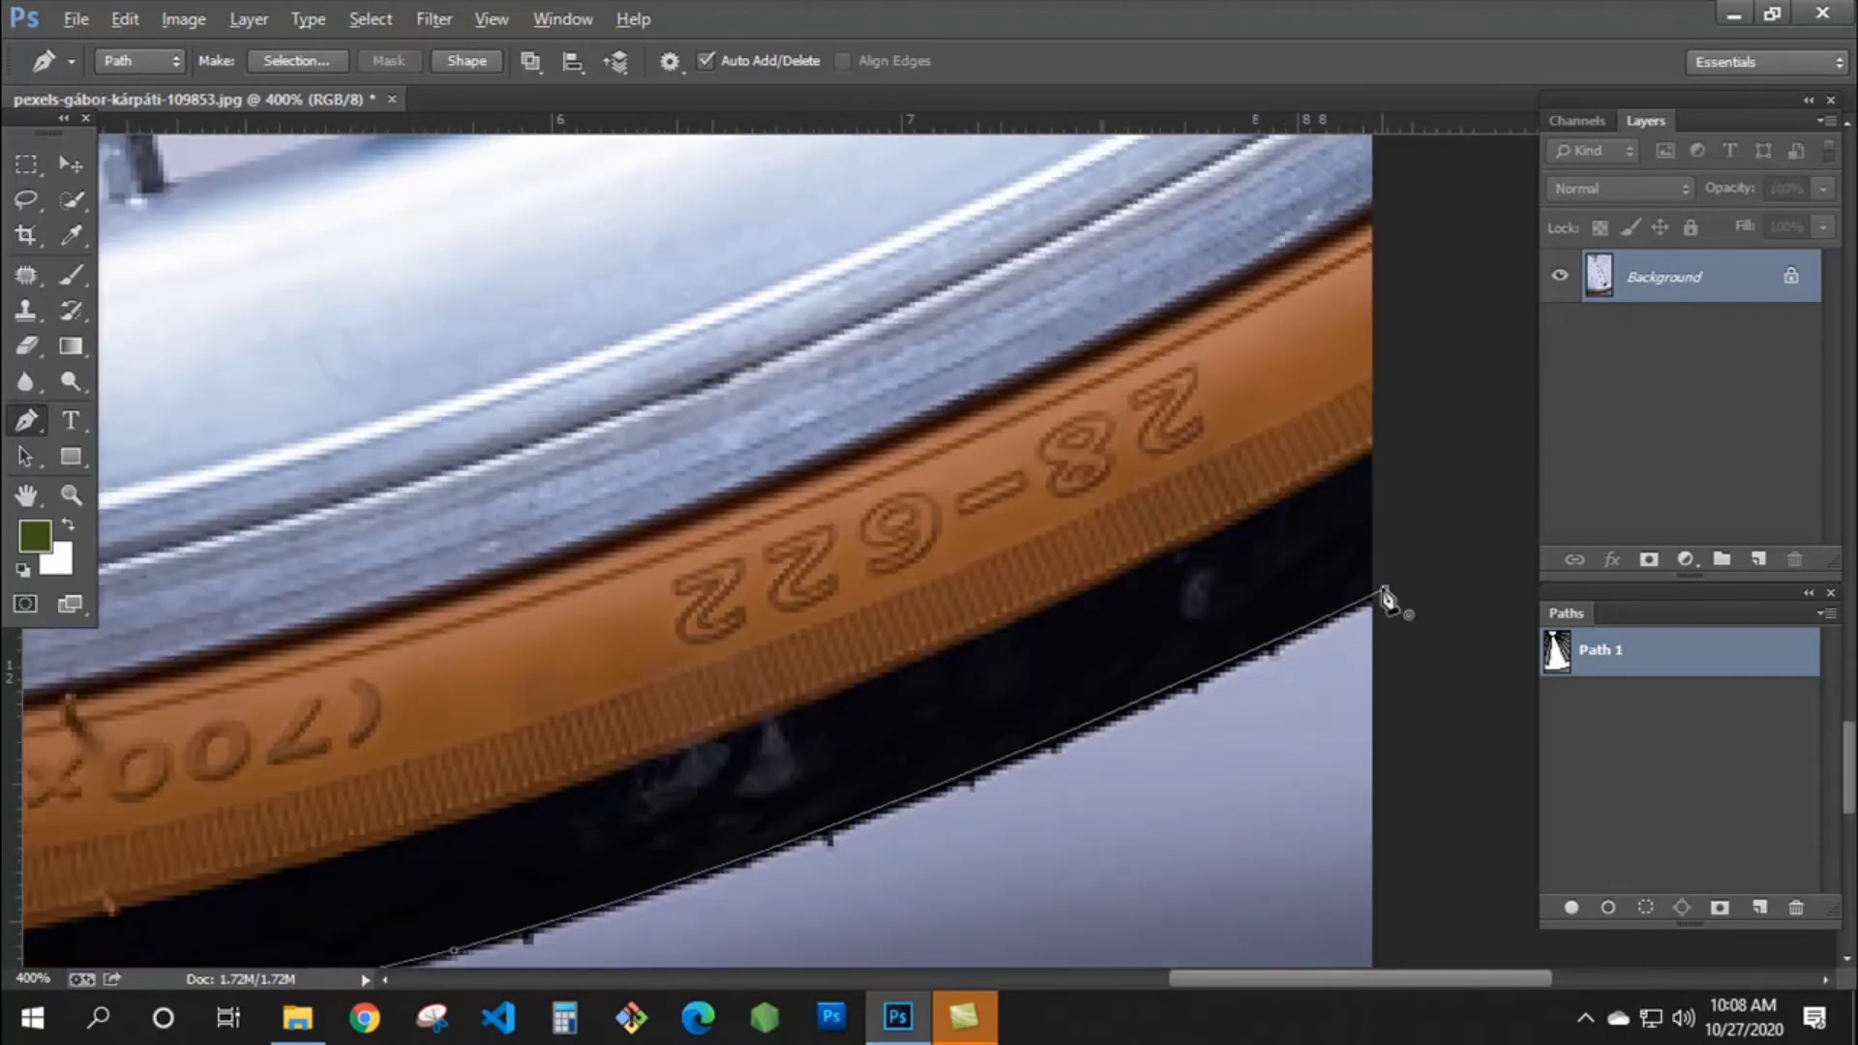
{"action": "left_click", "coordinate": [1384, 590]}
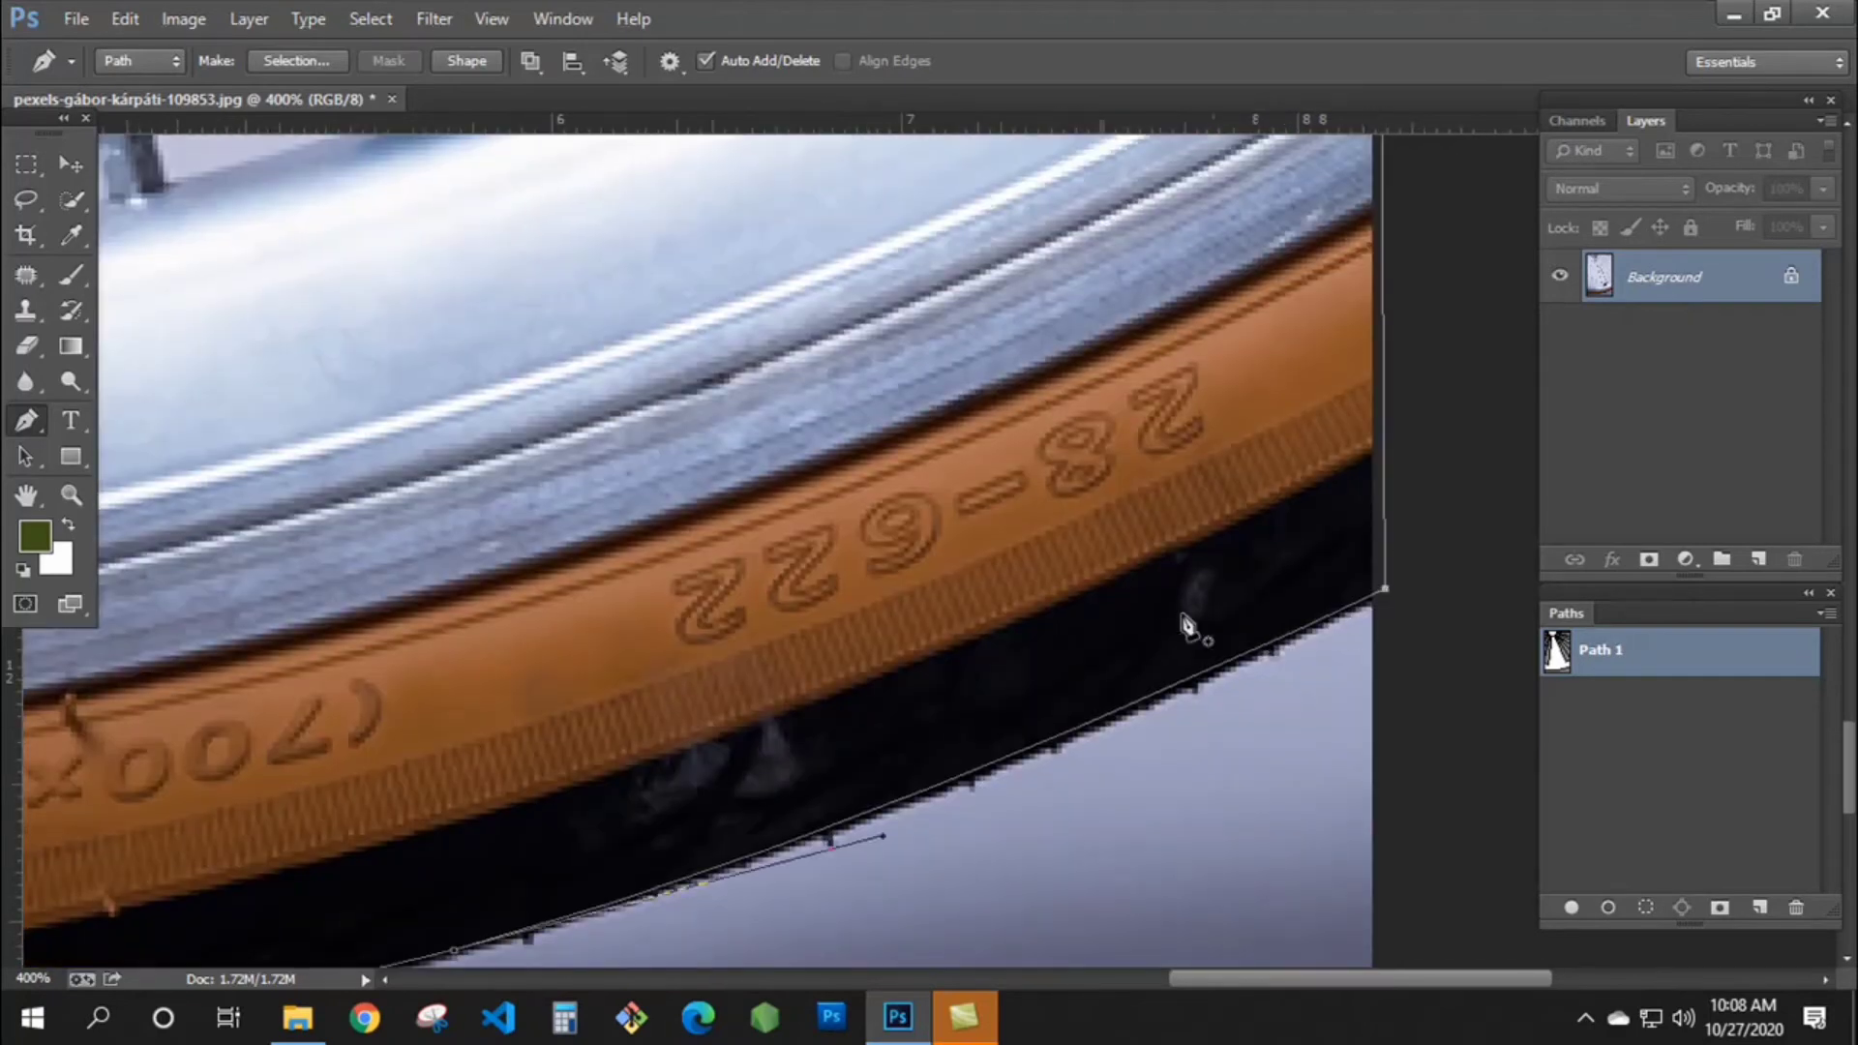
- Start a new path at the rim beside the black spoke left of the ball and outline the right side of its nipple
{"action": "left_click", "coordinate": [1144, 602], "text": "alt"}
{"action": "left_click", "coordinate": [1145, 602], "text": "alt"}
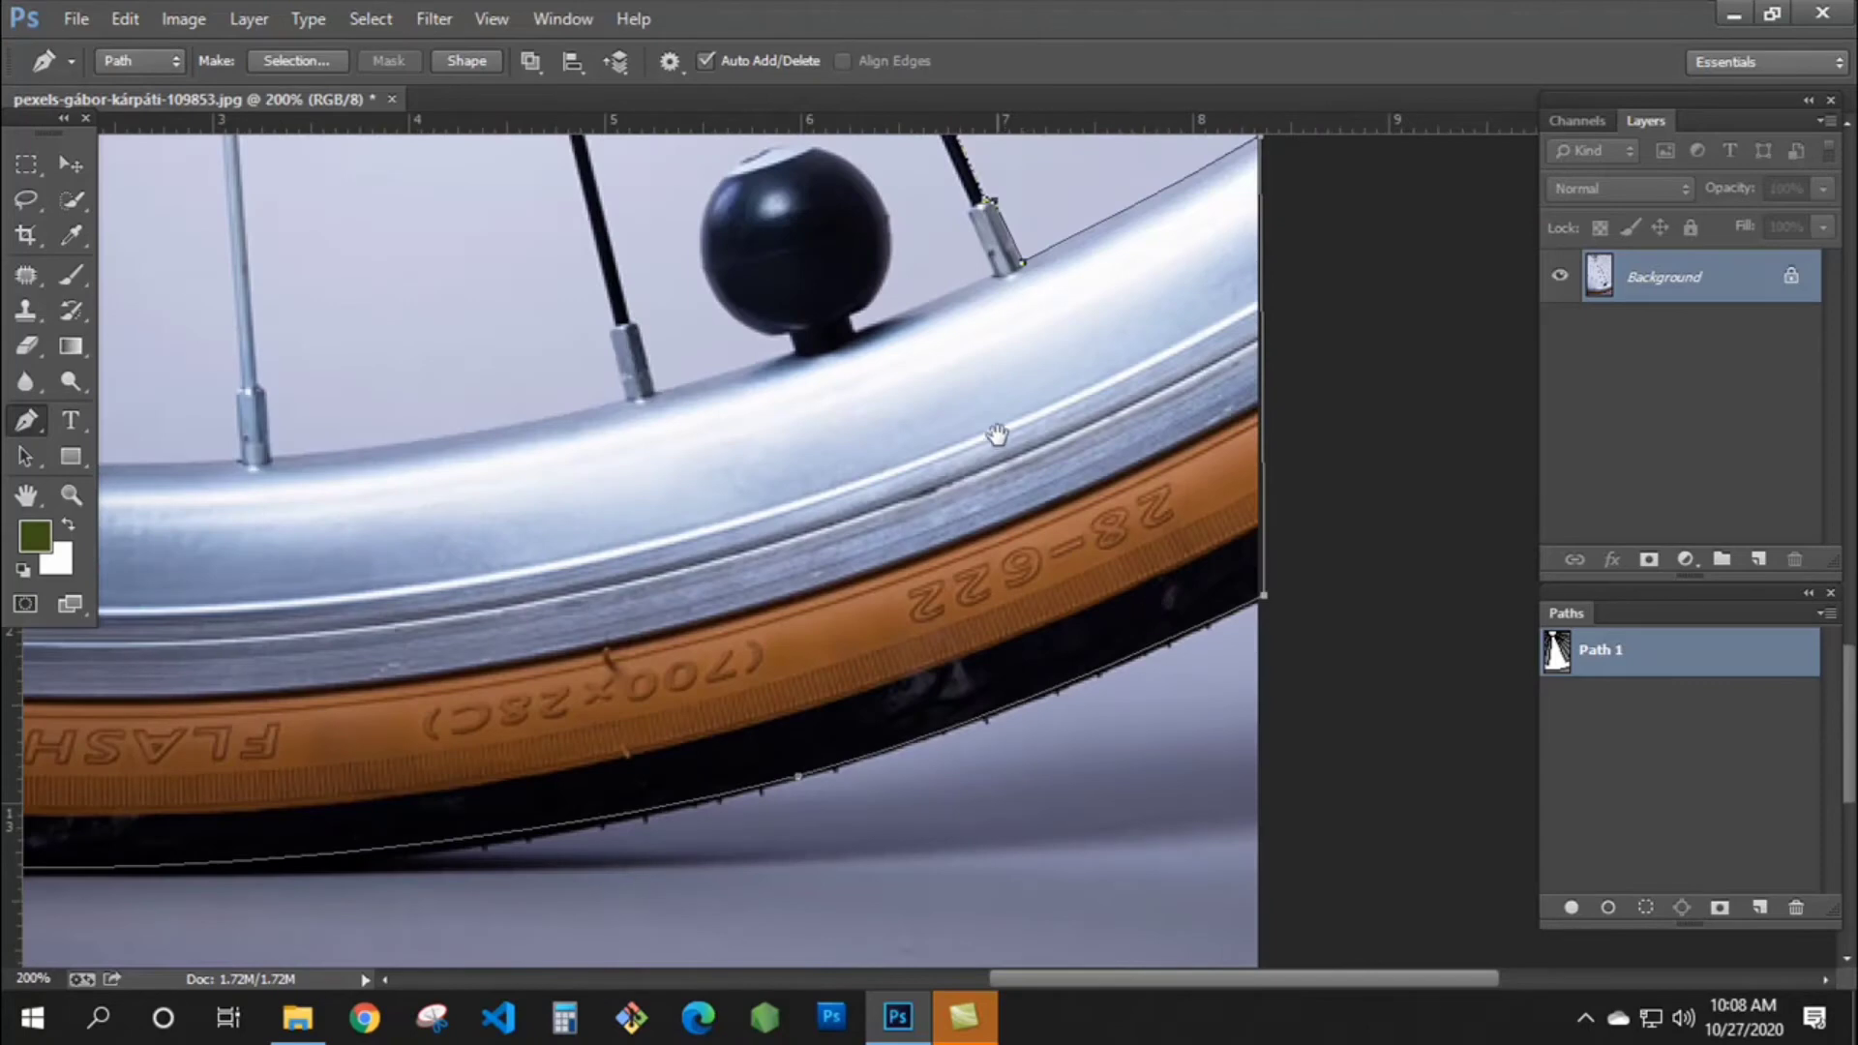
{"action": "left_click_drag", "start_coordinate": [995, 432], "coordinate": [1012, 655]}
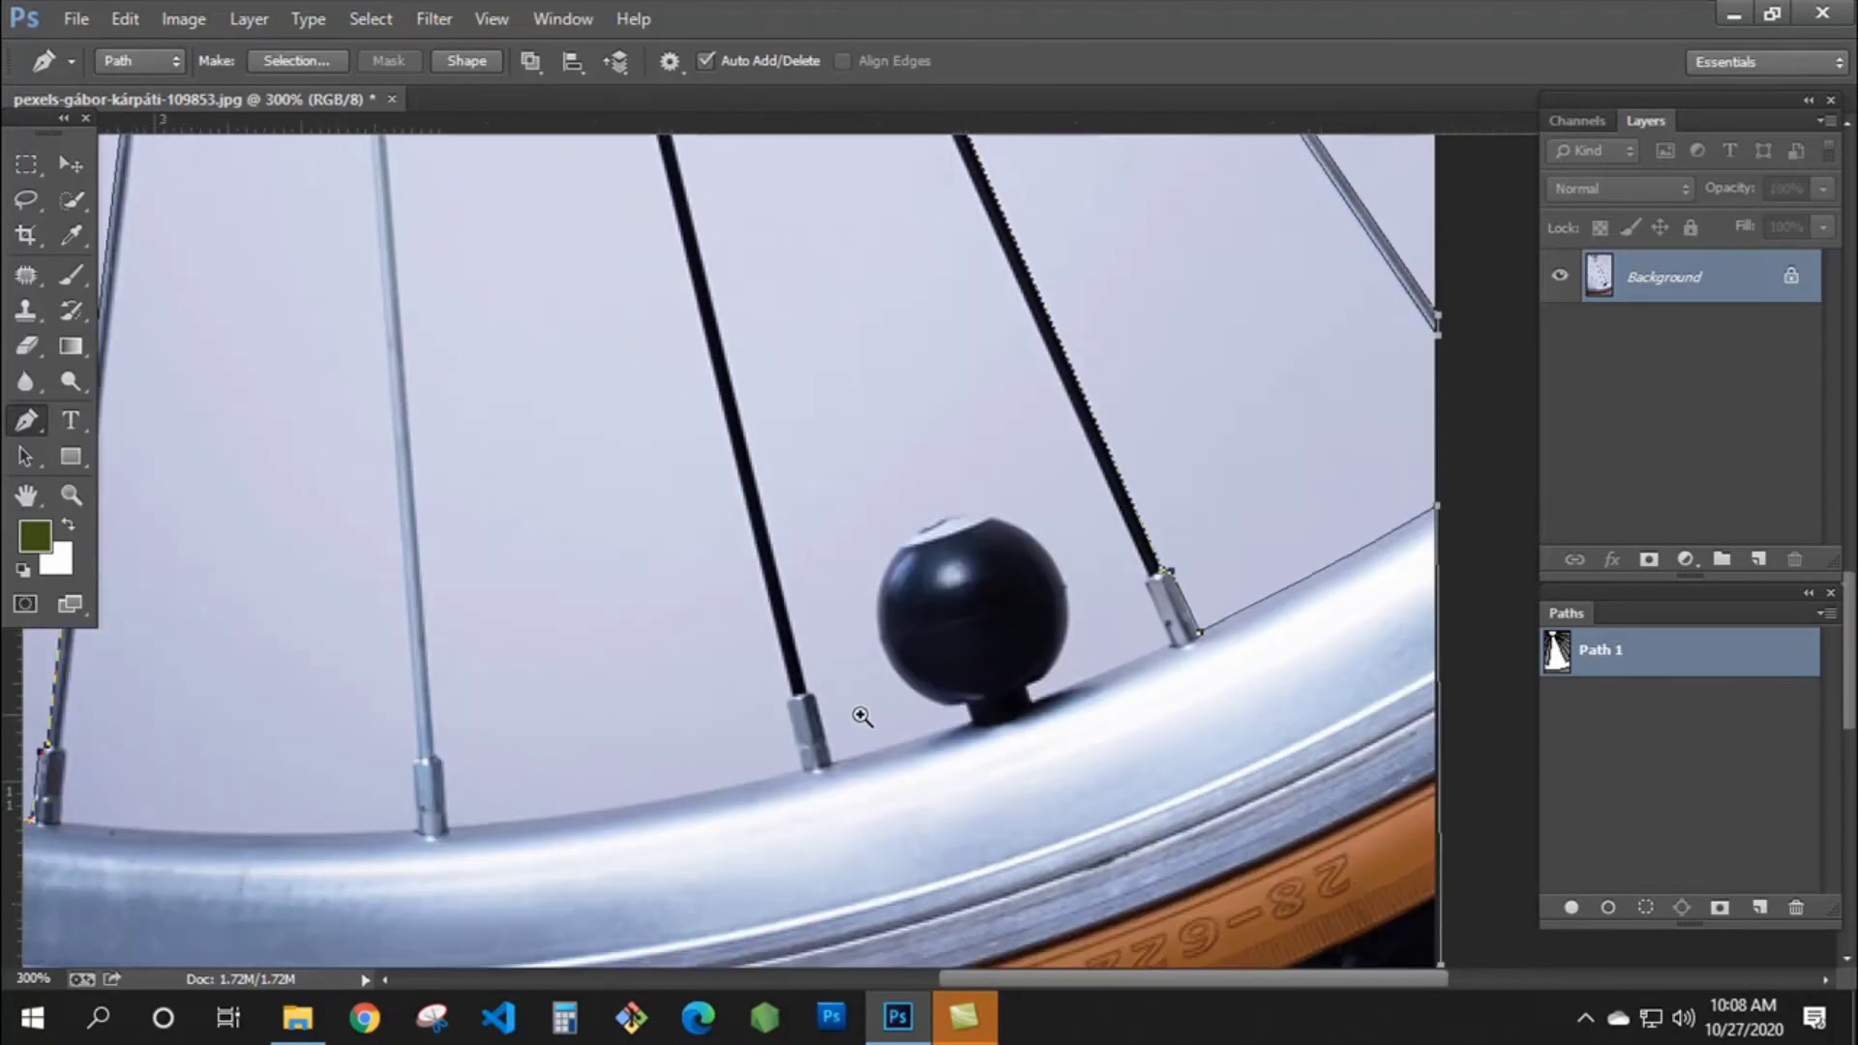
{"action": "left_click", "coordinate": [862, 713], "text": "ctrl"}
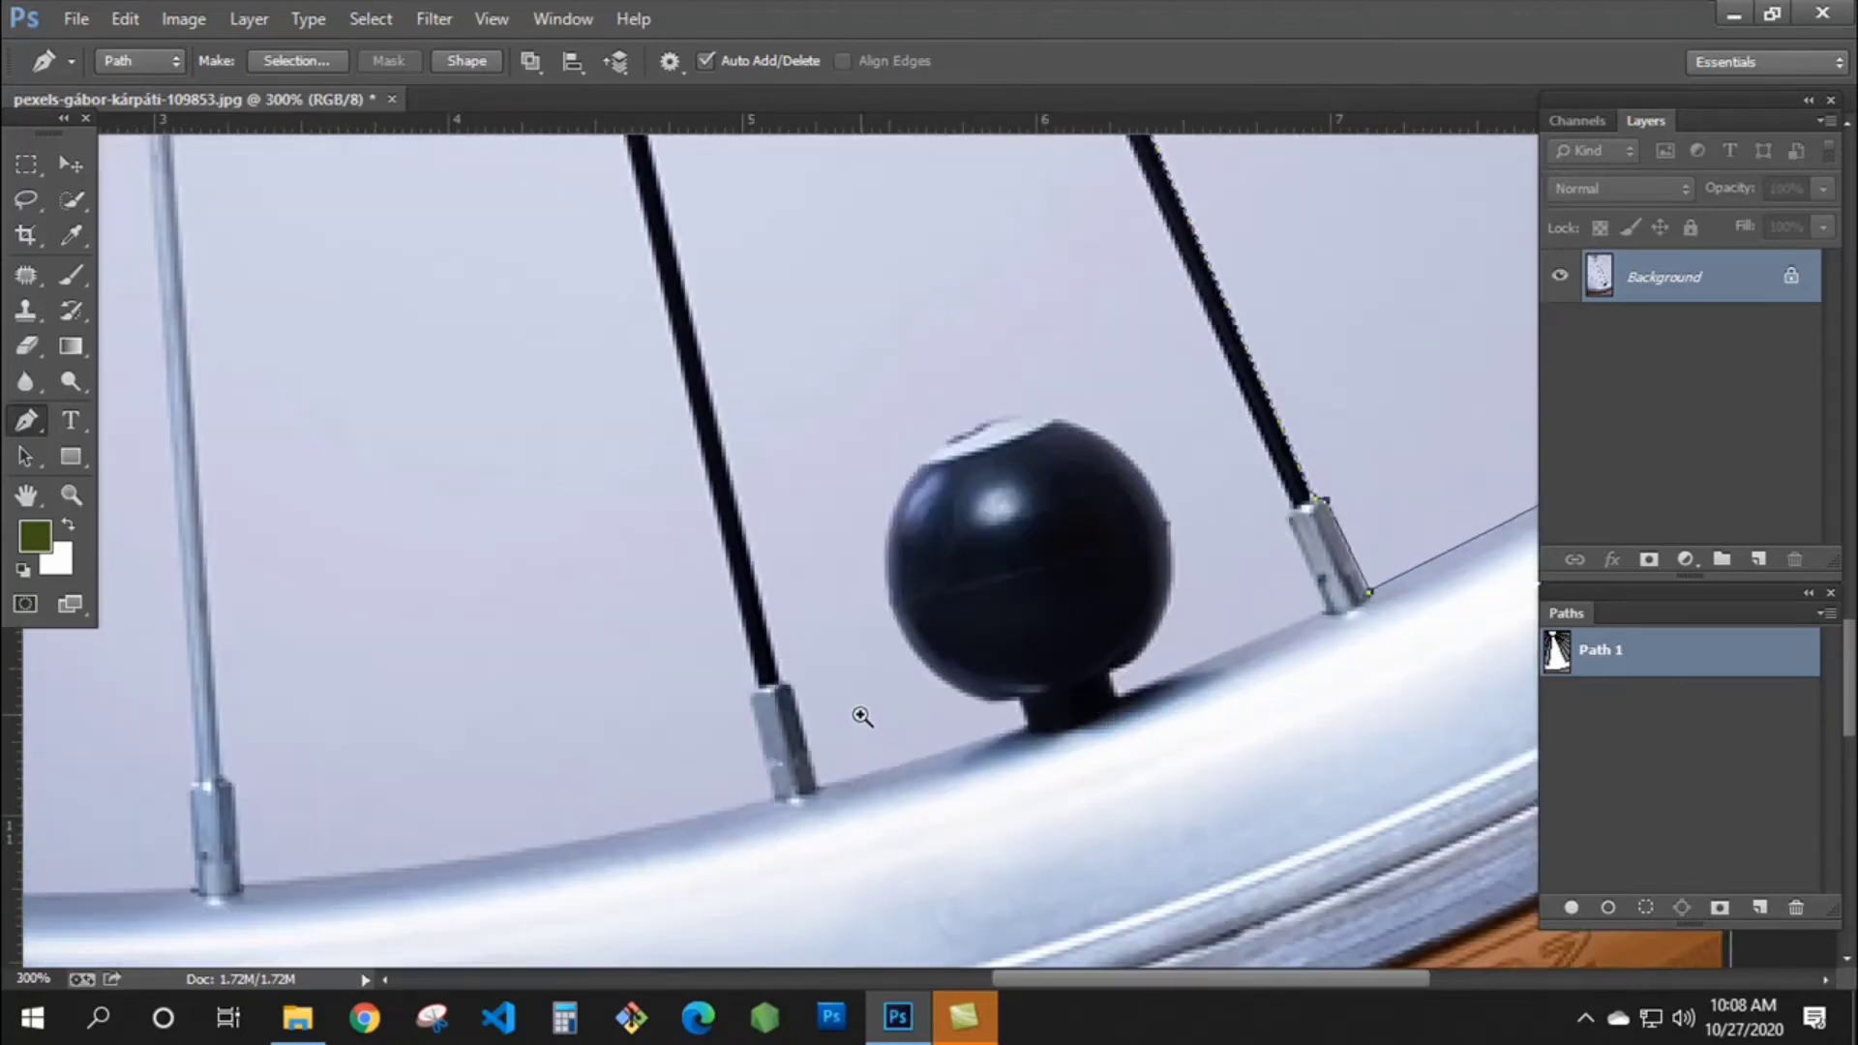
{"action": "left_click", "coordinate": [817, 790]}
{"action": "left_click", "coordinate": [793, 691]}
{"action": "left_click", "coordinate": [791, 697], "text": "ctrl"}
{"action": "left_click", "coordinate": [775, 685]}
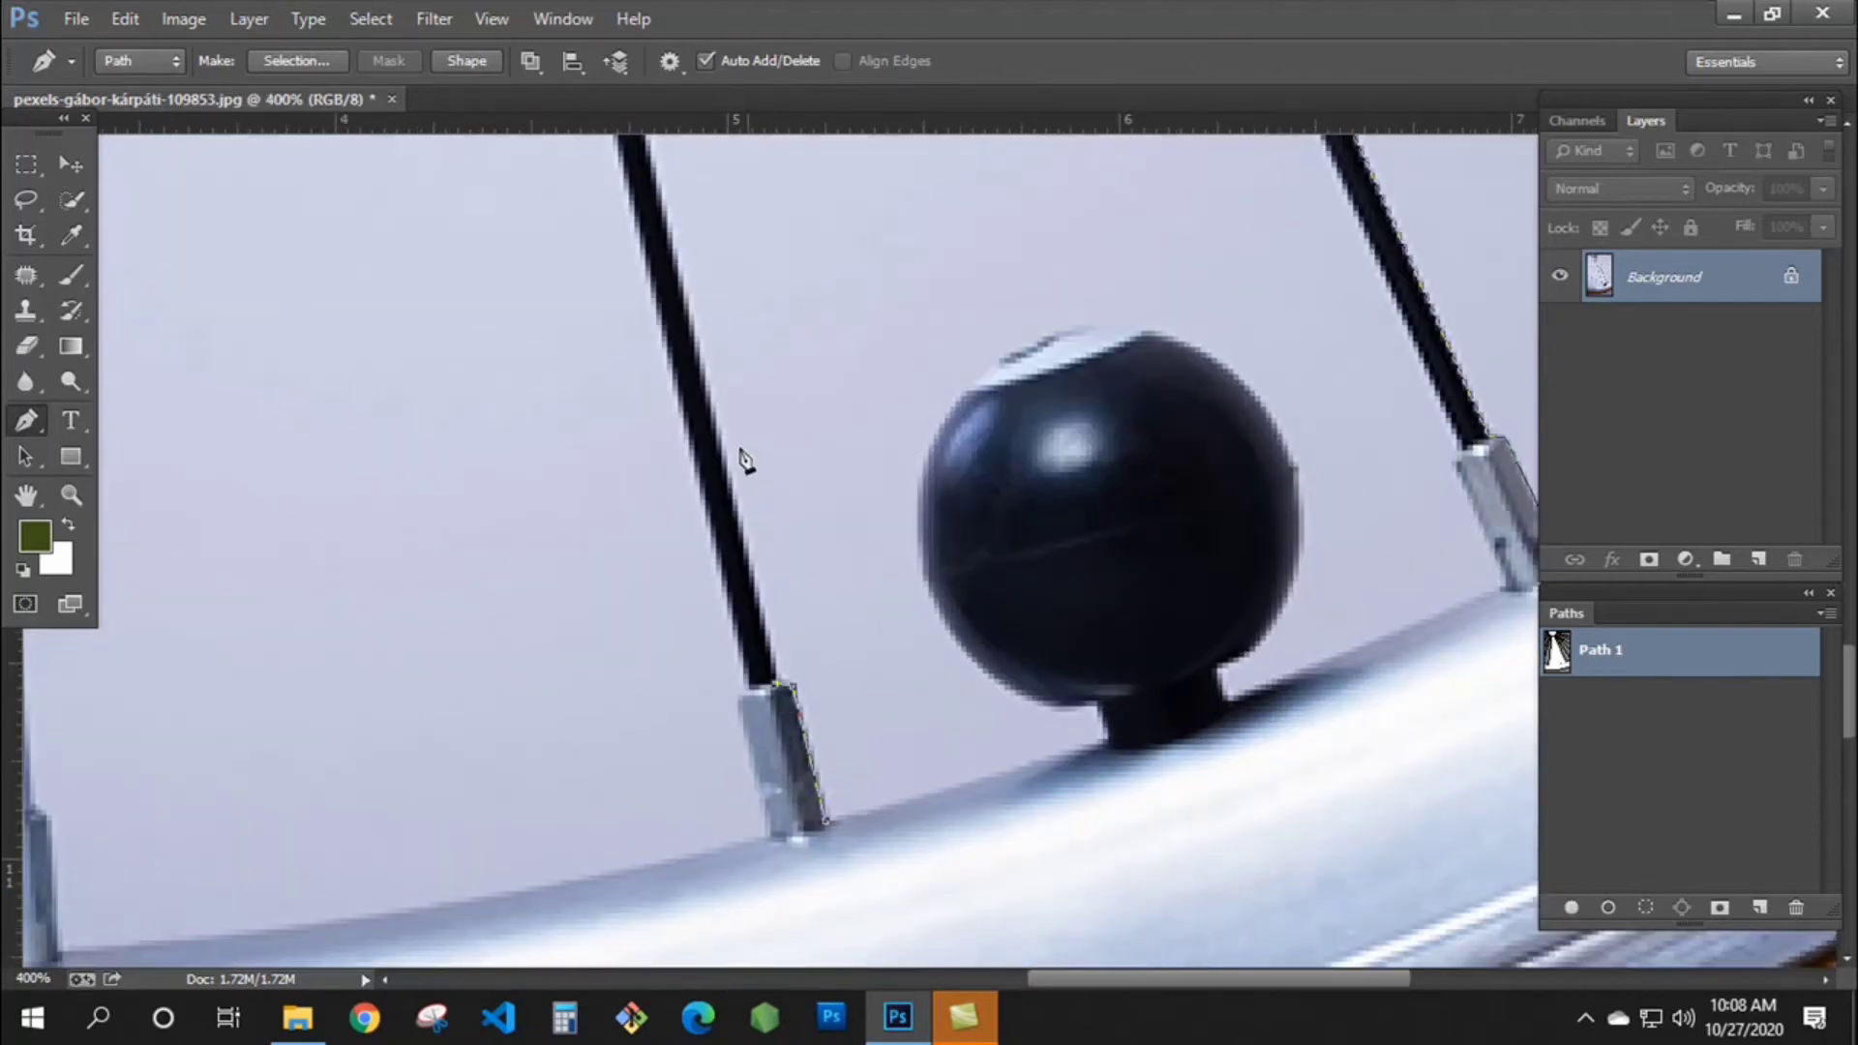
- Extend the path along the thinner black spoke's right edge up to the hub
{"action": "left_click_drag", "start_coordinate": [703, 323], "coordinate": [789, 823]}
{"action": "left_click_drag", "start_coordinate": [676, 435], "coordinate": [803, 861]}
{"action": "left_click", "coordinate": [714, 606], "text": "alt"}
{"action": "left_click_drag", "start_coordinate": [619, 213], "coordinate": [731, 697]}
{"action": "left_click_drag", "start_coordinate": [634, 183], "coordinate": [731, 621]}
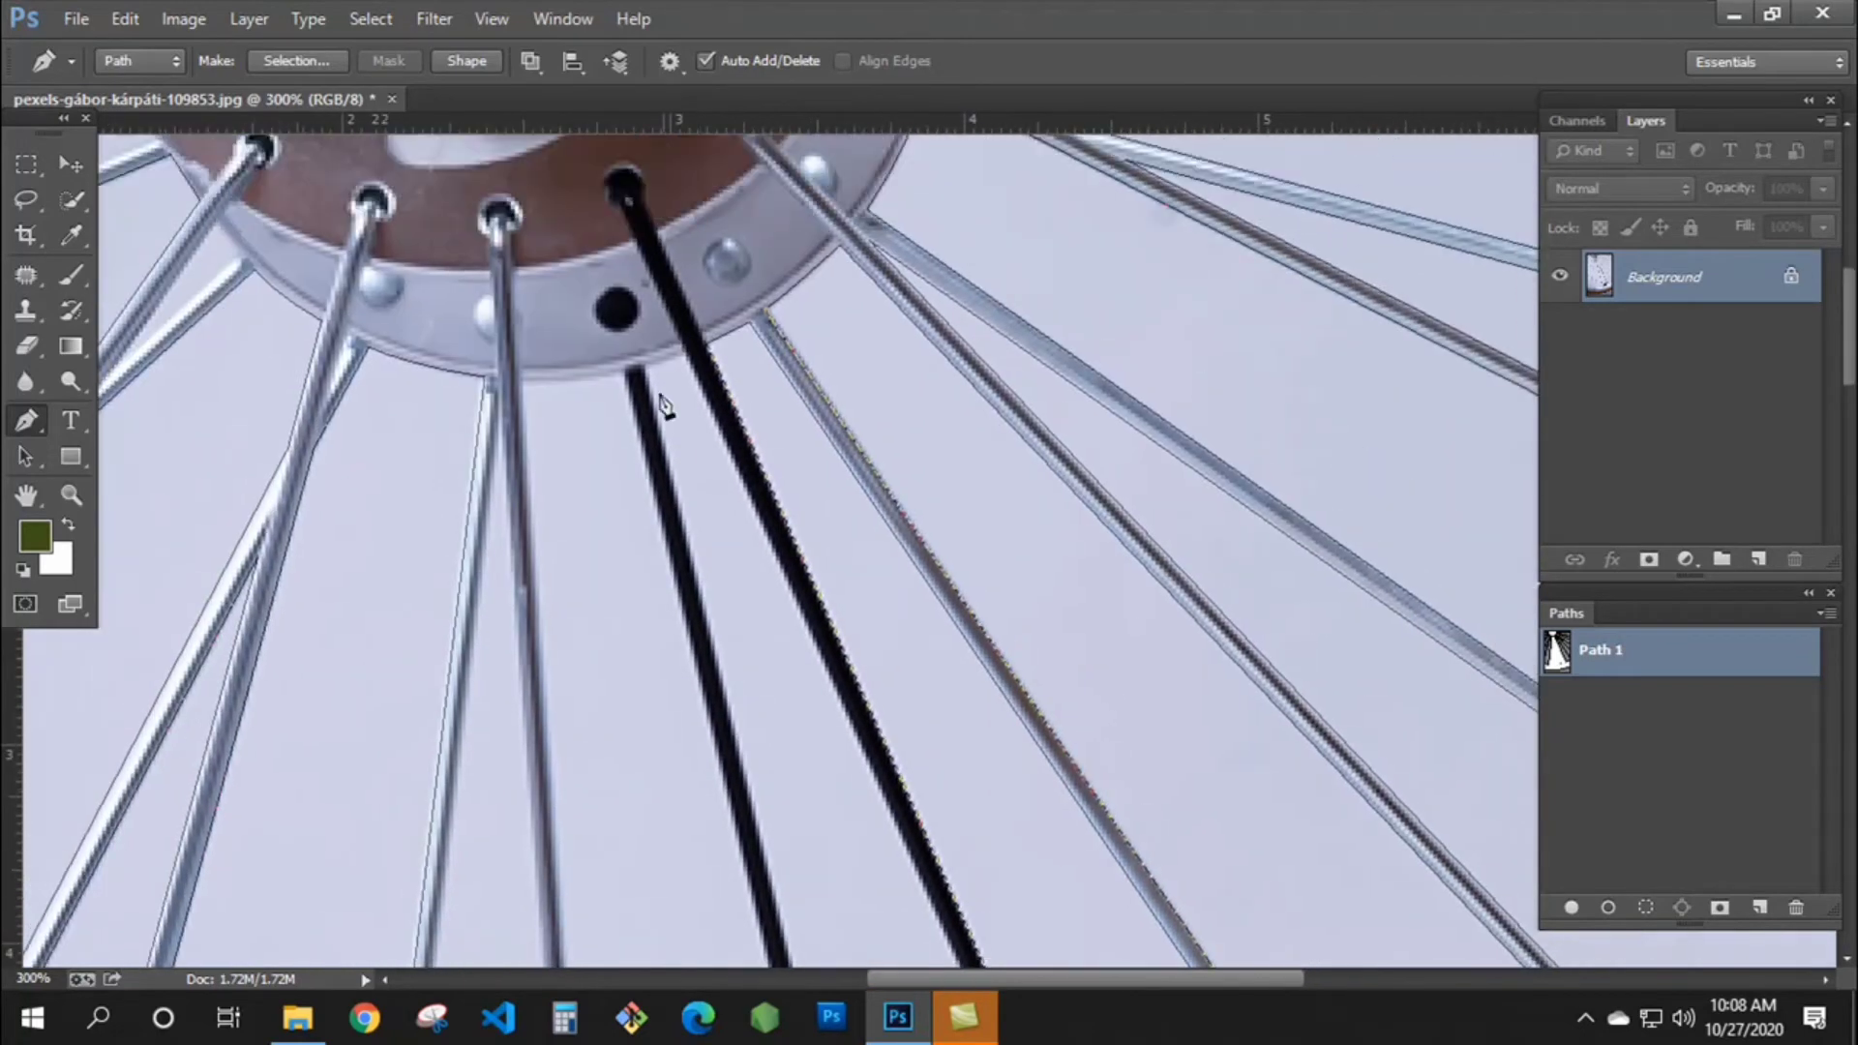
{"action": "left_click", "coordinate": [641, 369]}
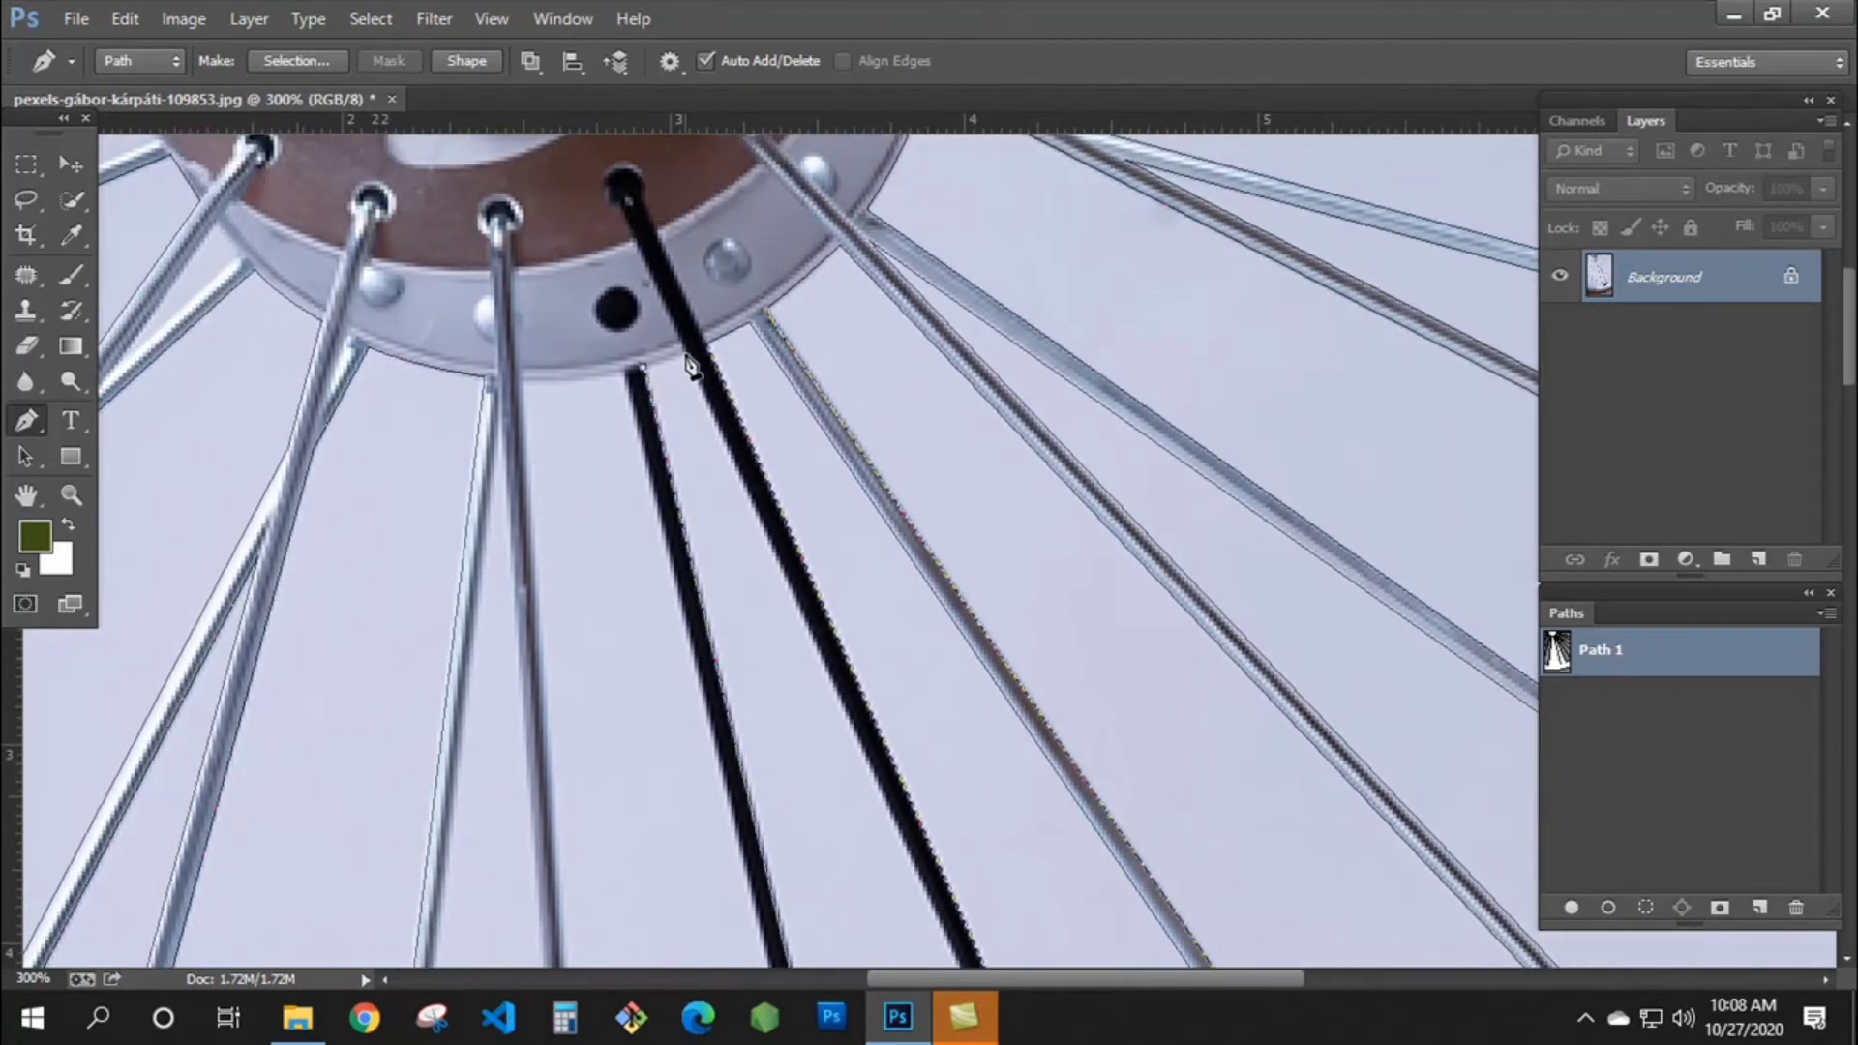
- Join the path along the hub to the thick black spoke and trace its left edge and nipple down to the rim
{"action": "left_click_drag", "start_coordinate": [739, 546], "coordinate": [593, 41]}
{"action": "left_click", "coordinate": [751, 410], "text": "ctrl"}
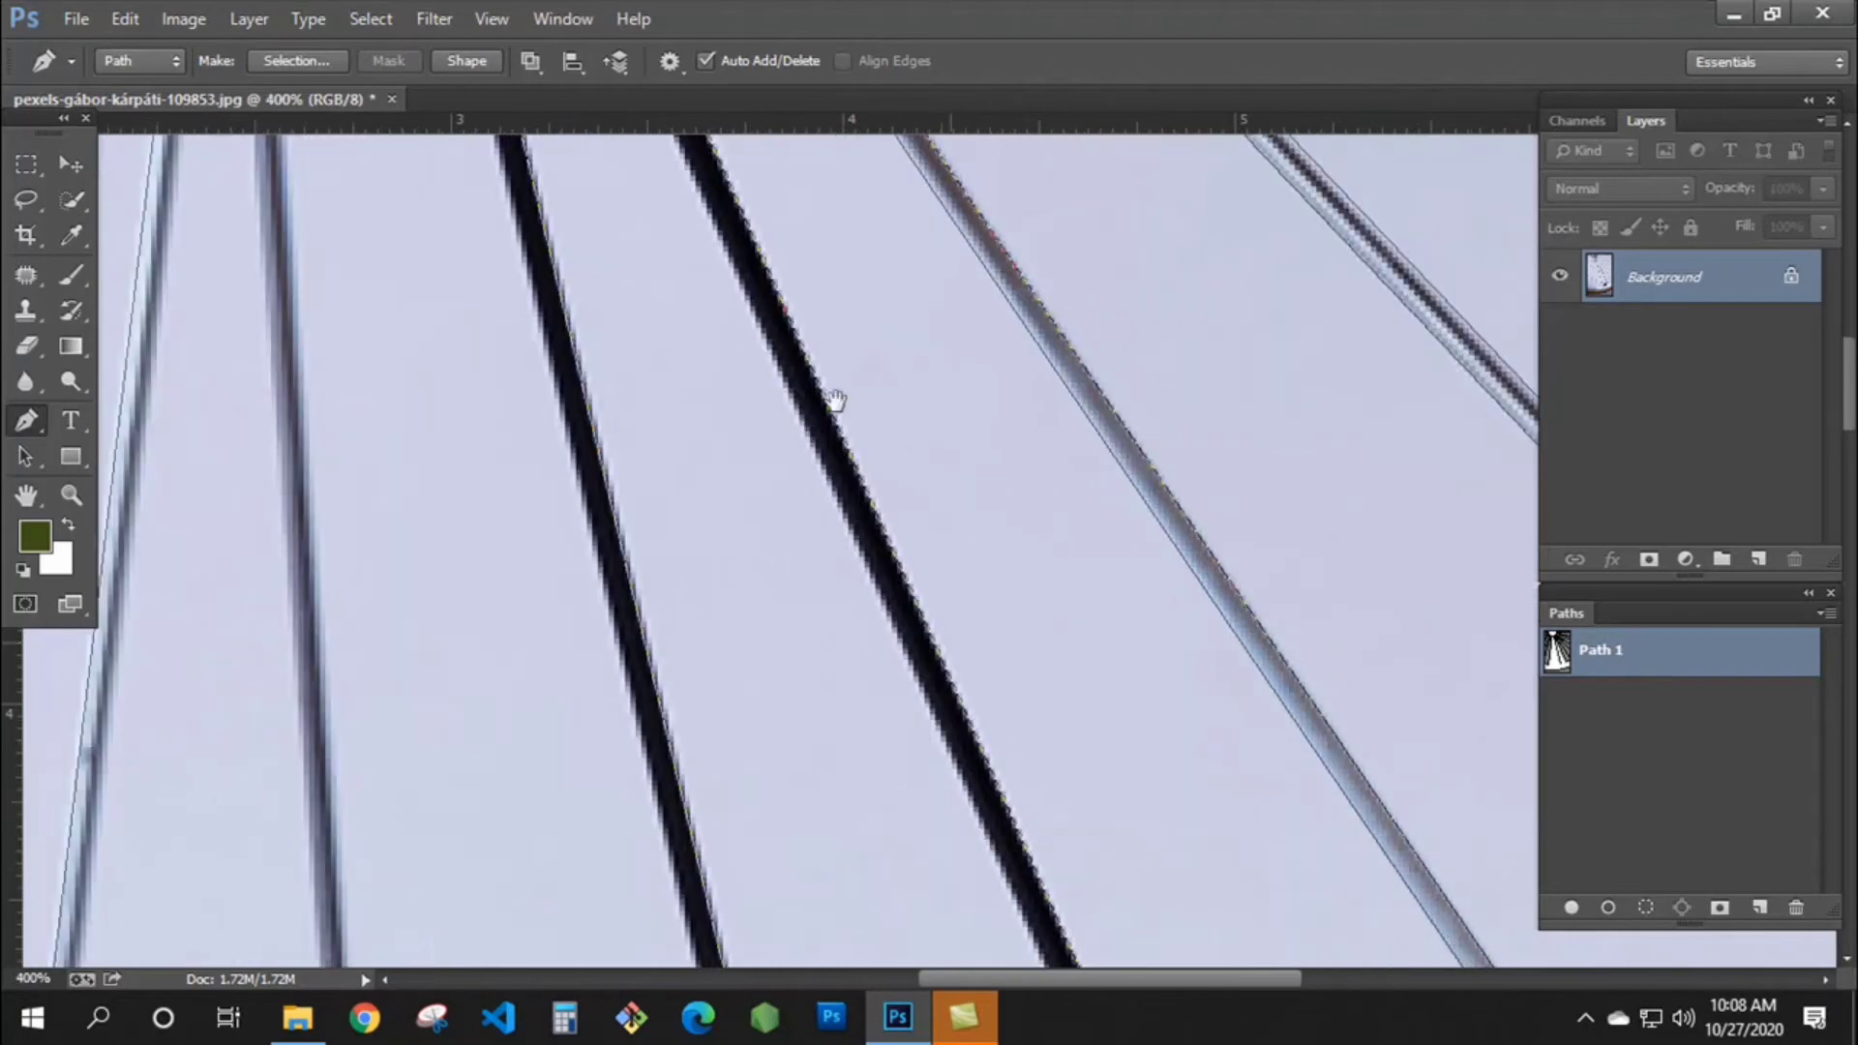
{"action": "left_click_drag", "start_coordinate": [837, 401], "coordinate": [678, 106]}
{"action": "left_click_drag", "start_coordinate": [884, 549], "coordinate": [754, 125]}
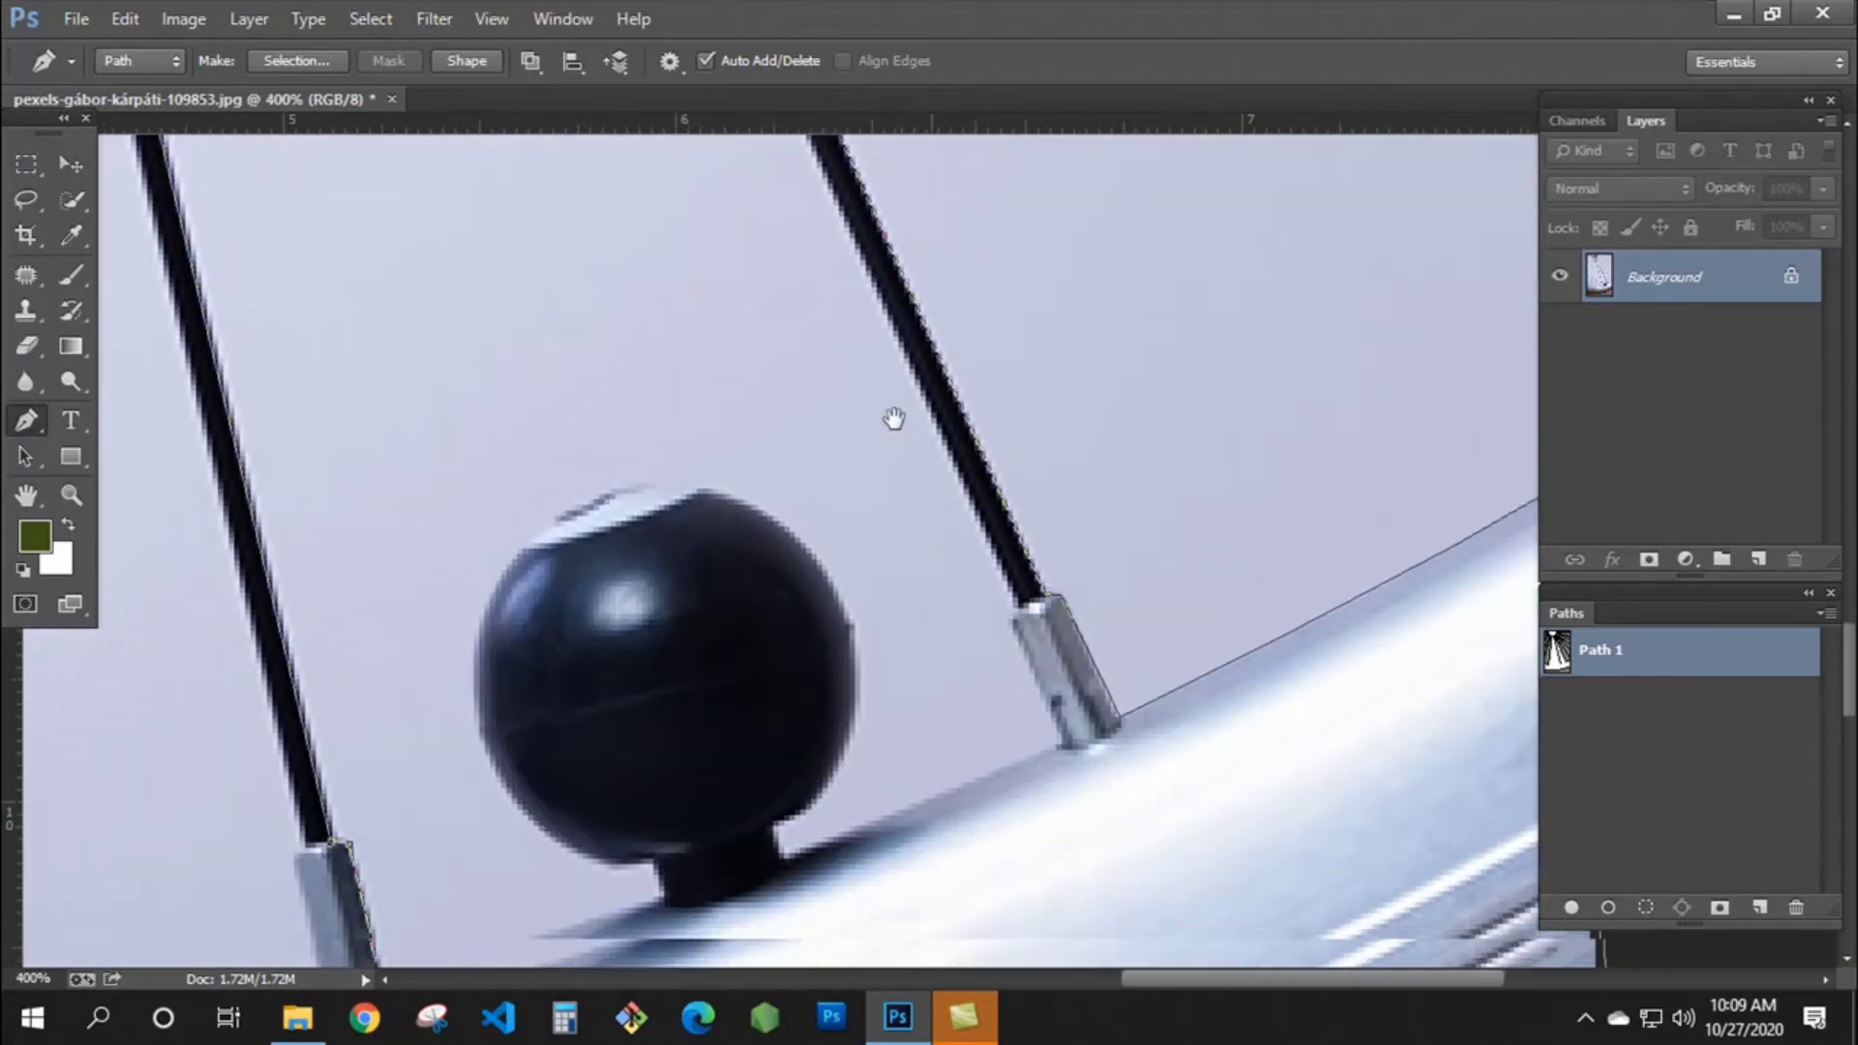
{"action": "left_click_drag", "start_coordinate": [894, 418], "coordinate": [837, 275]}
{"action": "left_click", "coordinate": [963, 465]}
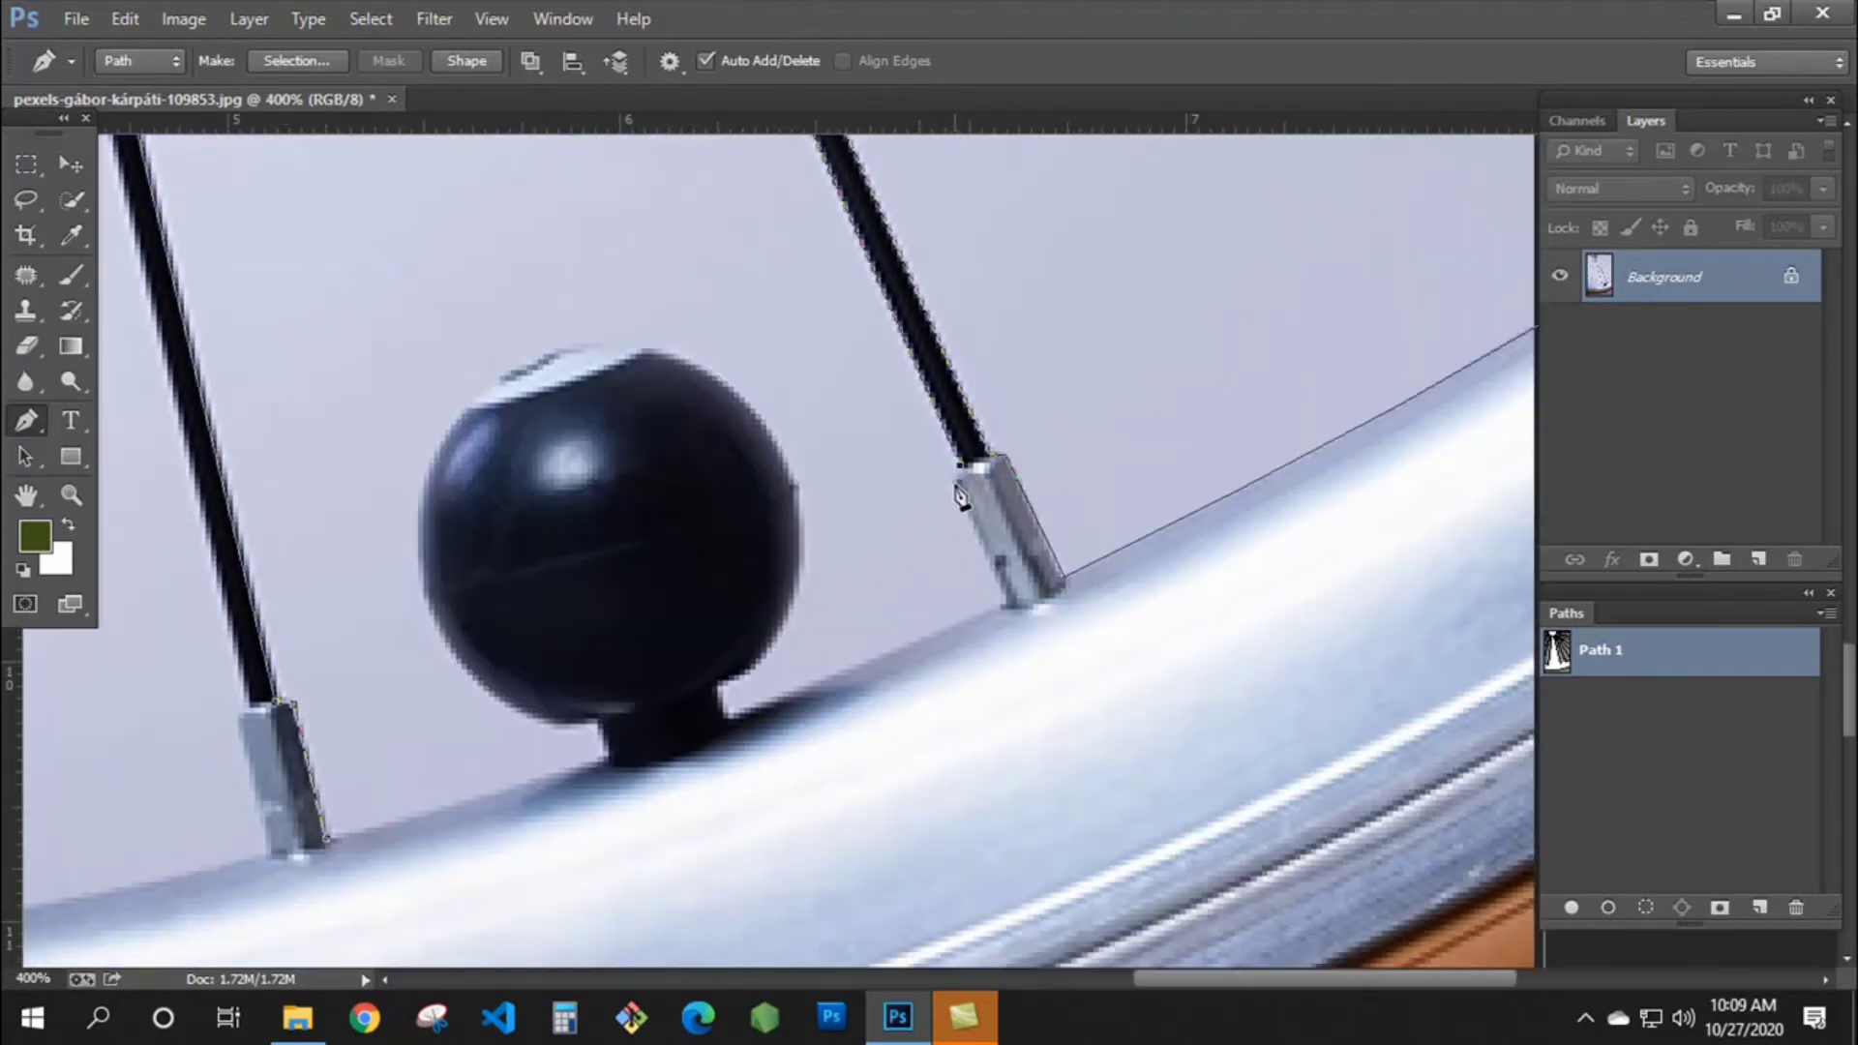
{"action": "left_click", "coordinate": [1007, 606]}
- Follow the rim around the black ball and its stem, and close the path at the neighbouring black spoke's nipple
{"action": "left_click", "coordinate": [724, 714]}
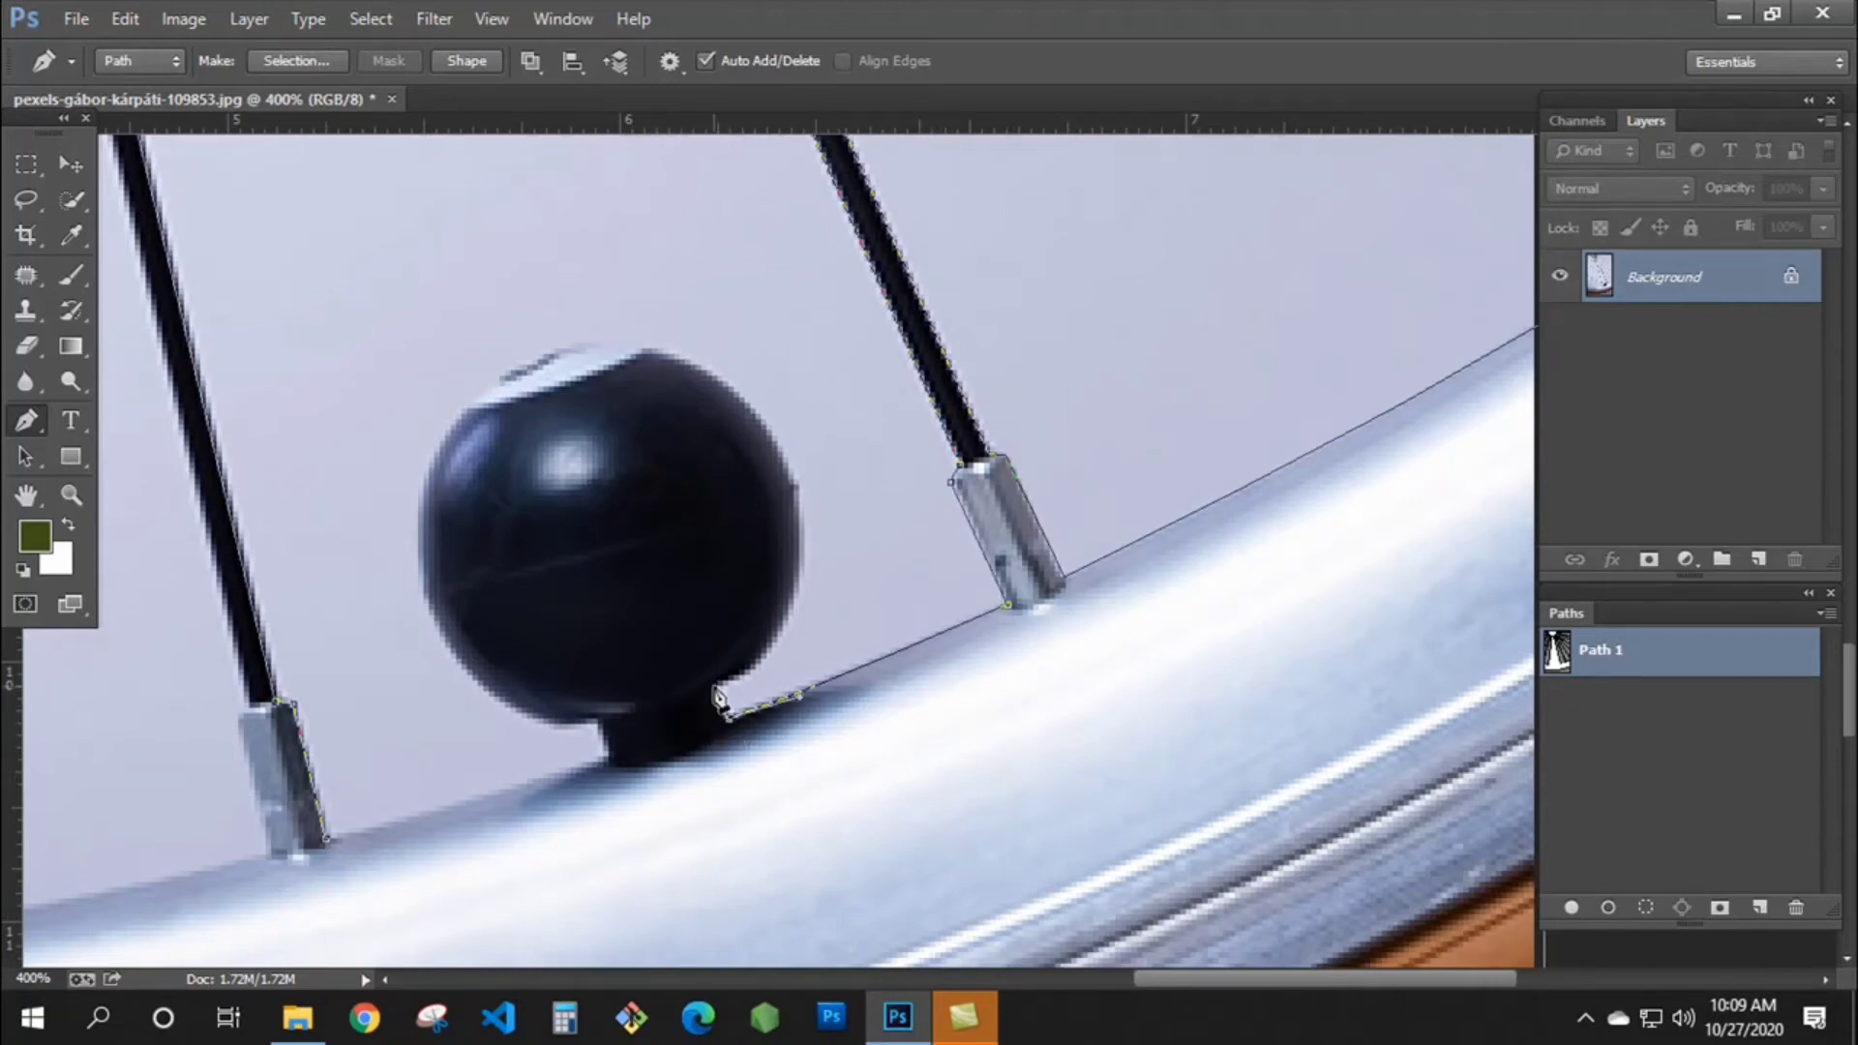
{"action": "left_click_drag", "start_coordinate": [802, 510], "coordinate": [776, 368]}
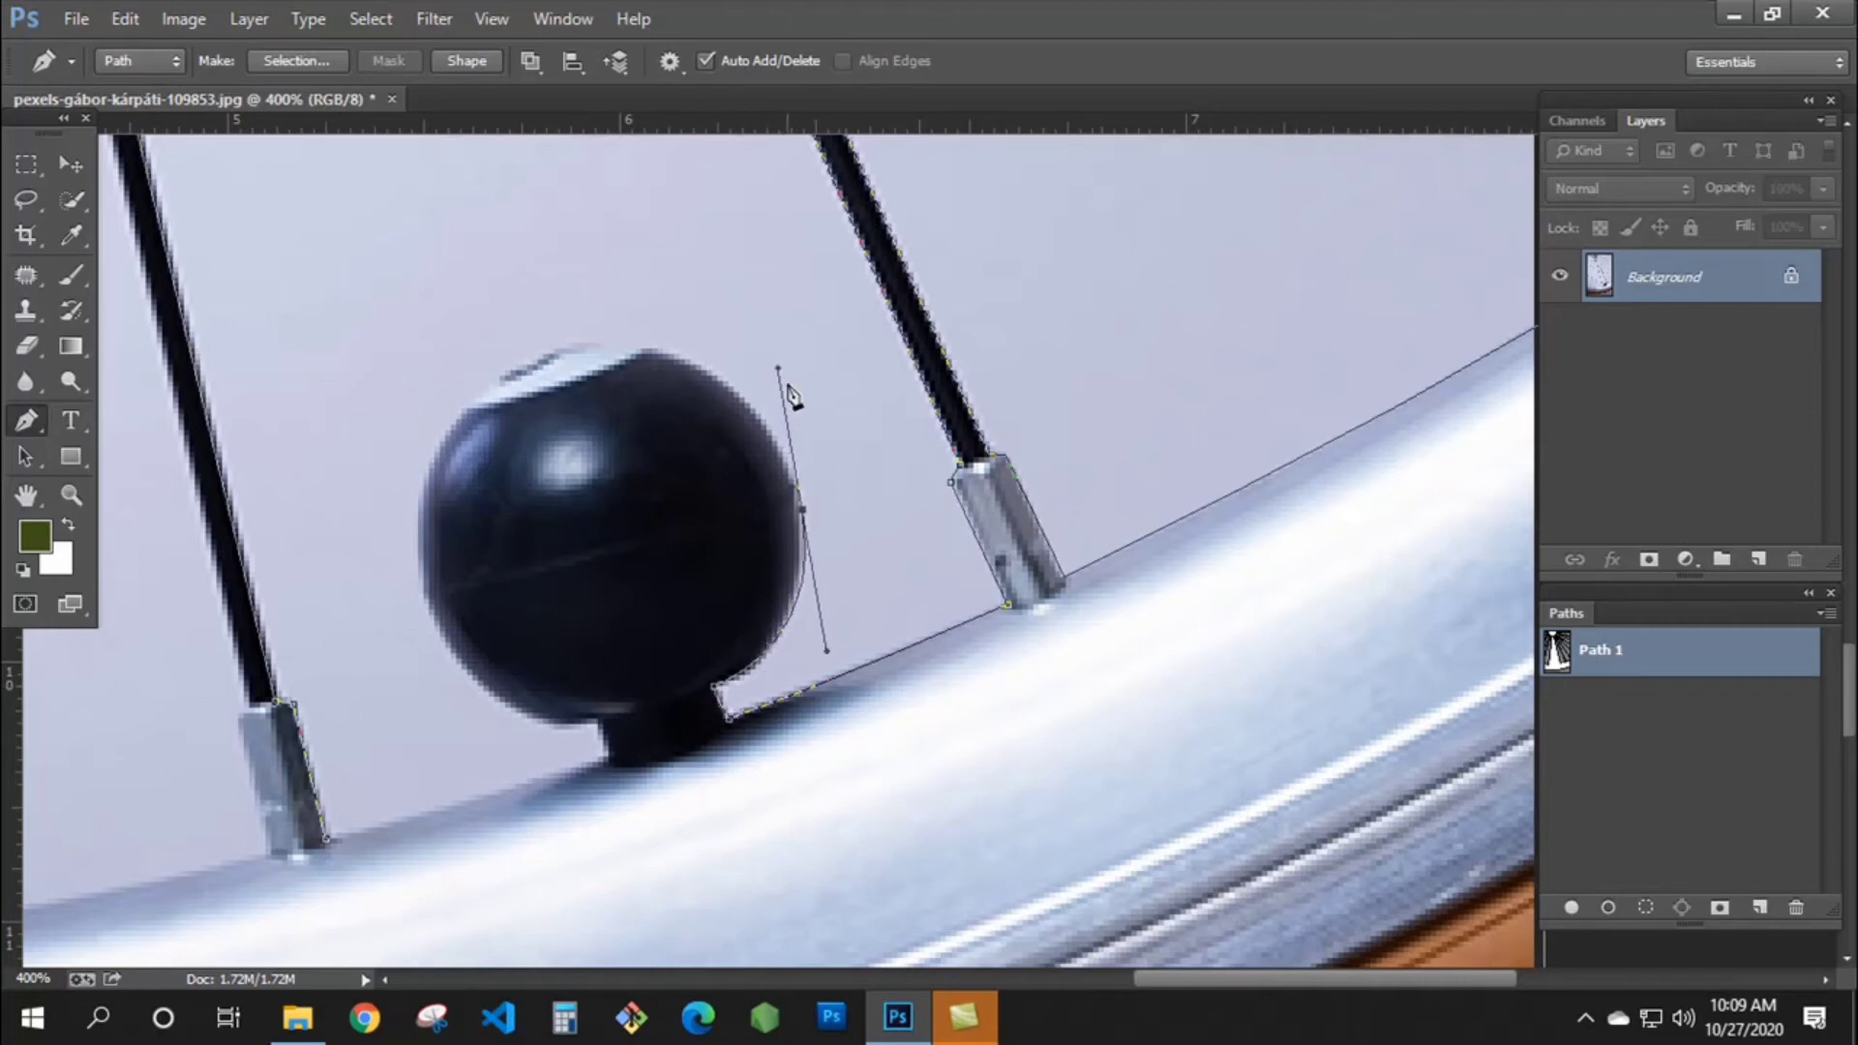
{"action": "left_click_drag", "start_coordinate": [584, 345], "coordinate": [520, 358]}
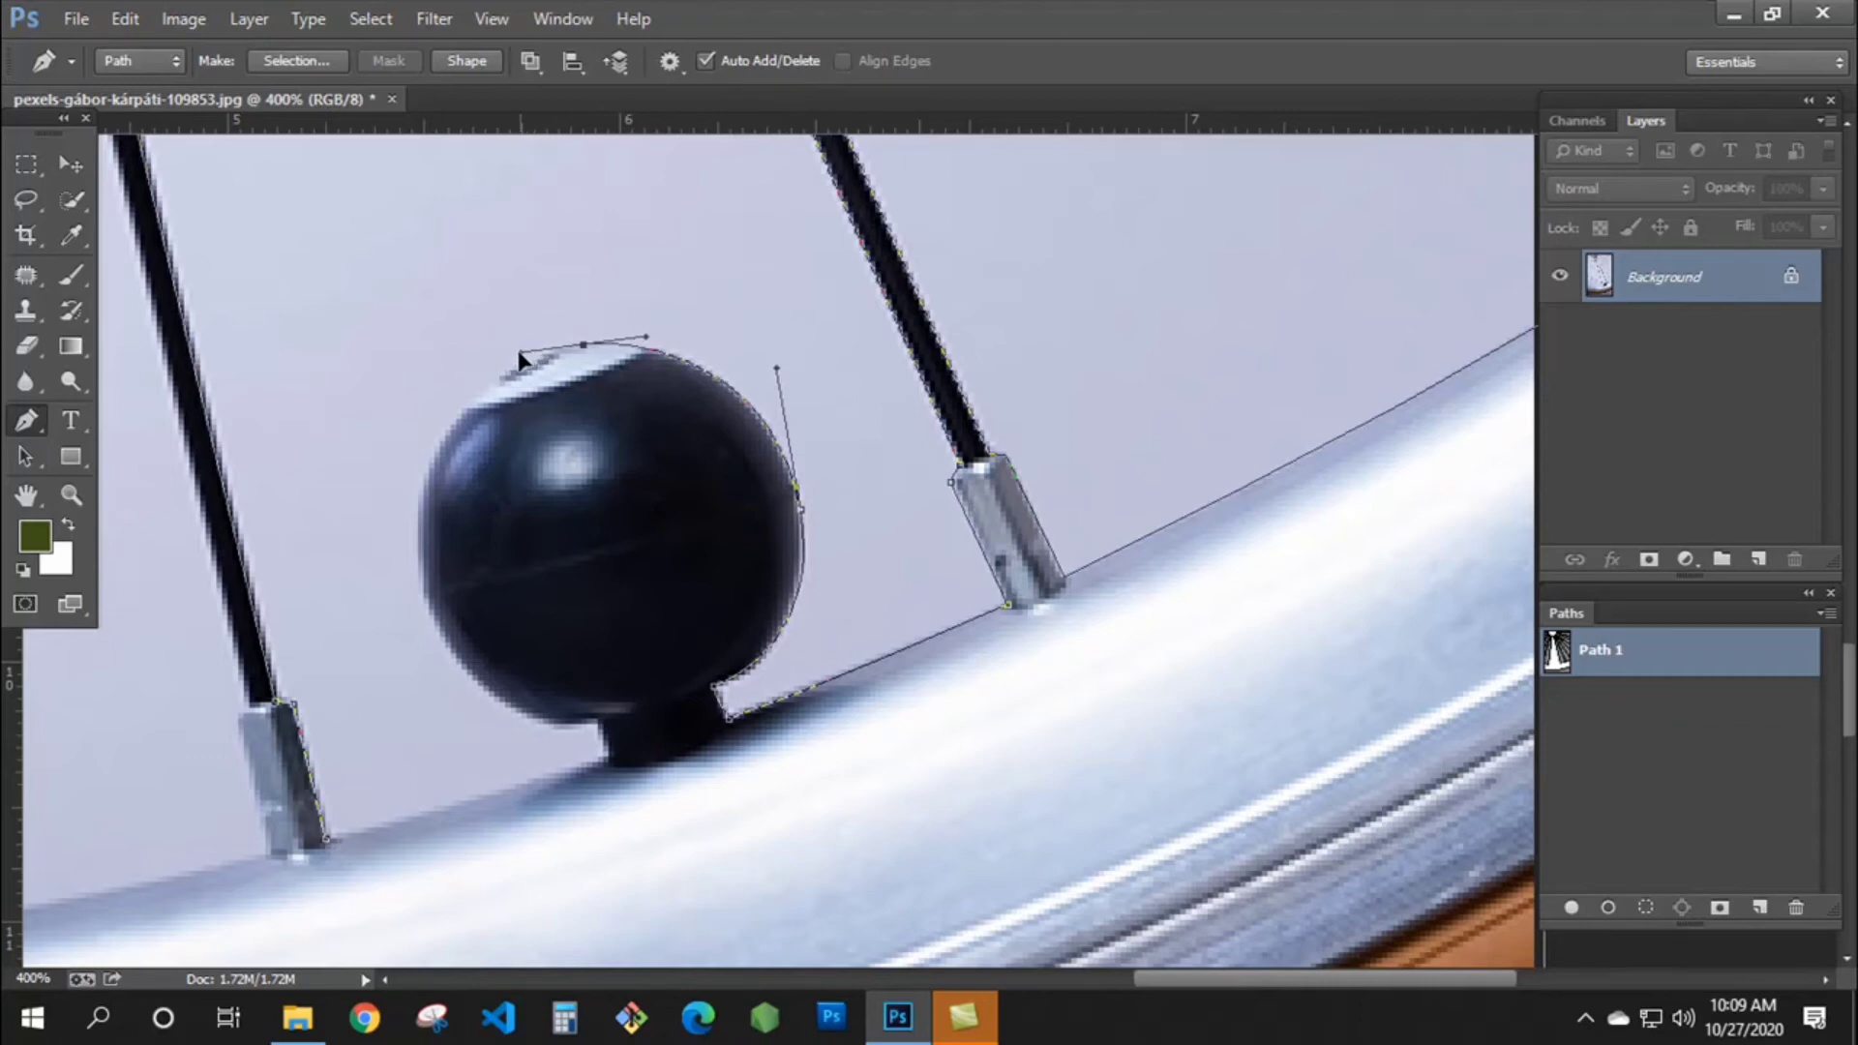
{"action": "left_click_drag", "start_coordinate": [418, 510], "coordinate": [418, 600]}
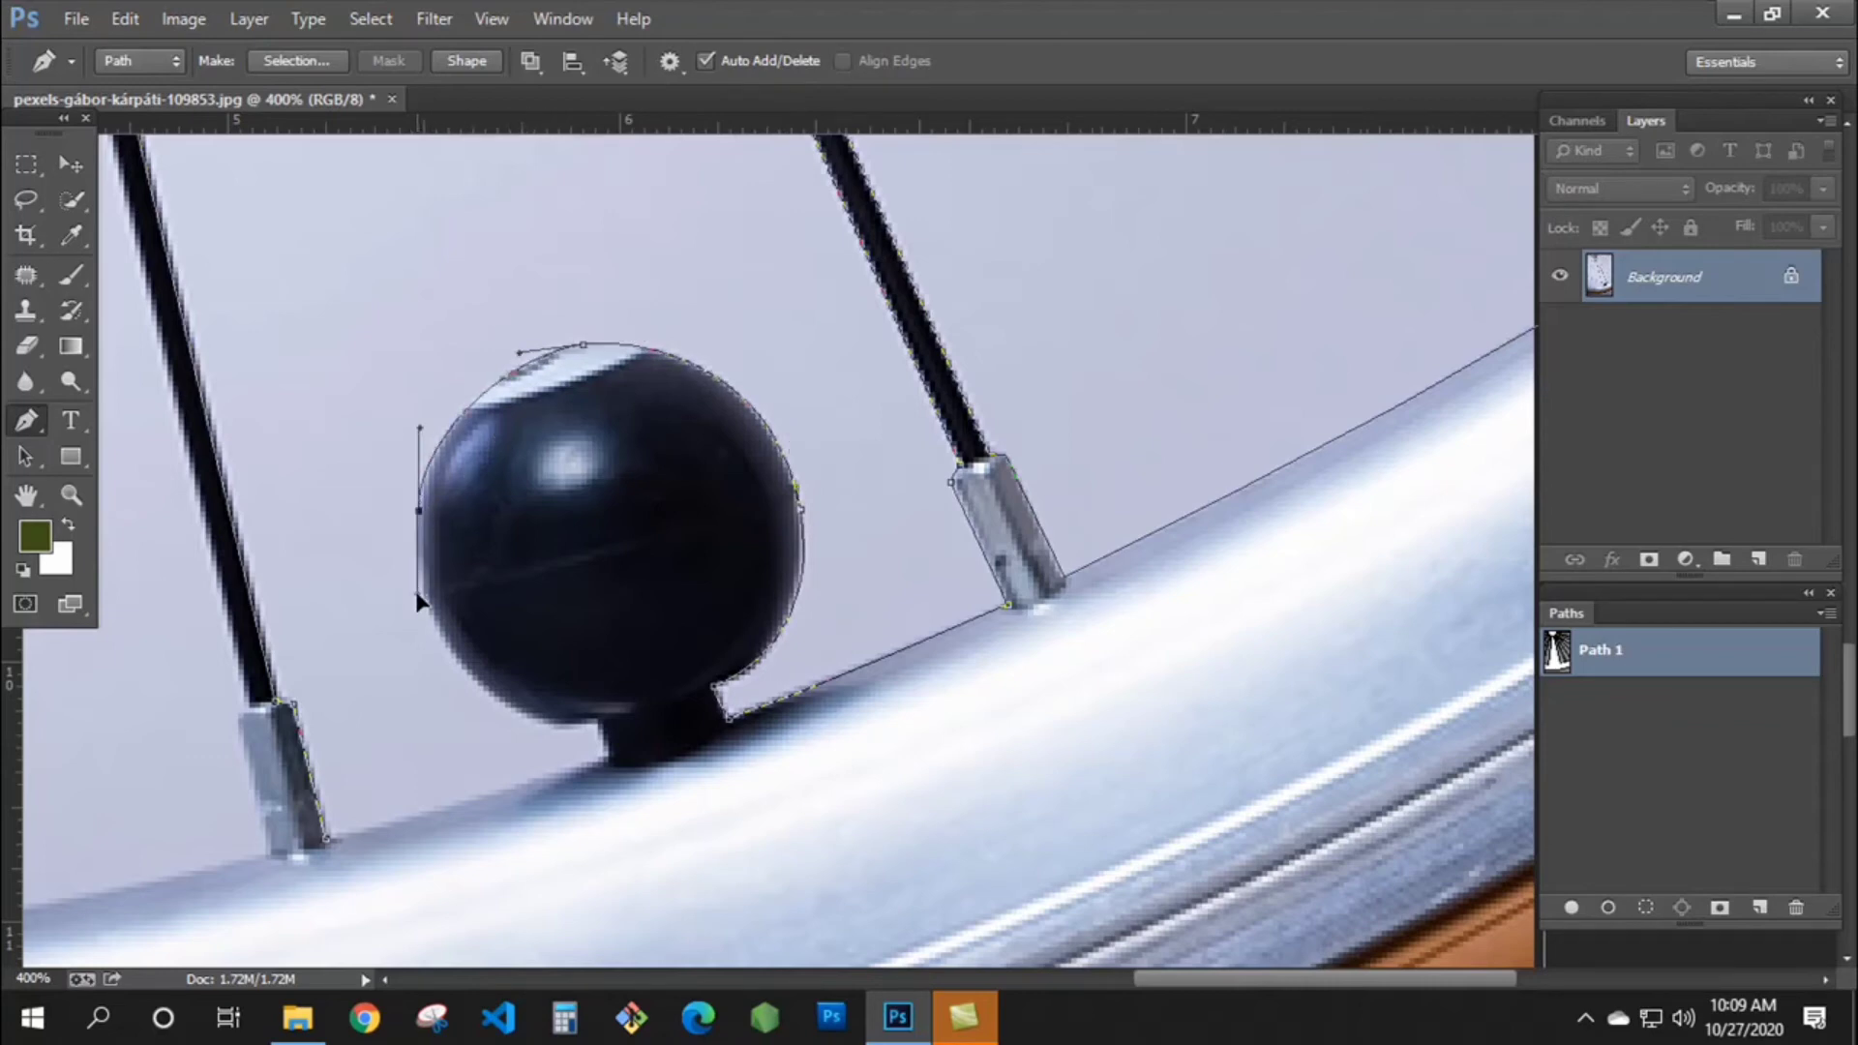
{"action": "mouse_move", "coordinate": [595, 722]}
{"action": "left_mouse_down"}
{"action": "mouse_move", "coordinate": [721, 724]}
{"action": "mouse_move", "coordinate": [617, 747]}
{"action": "left_mouse_up"}
{"action": "left_click", "coordinate": [611, 762]}
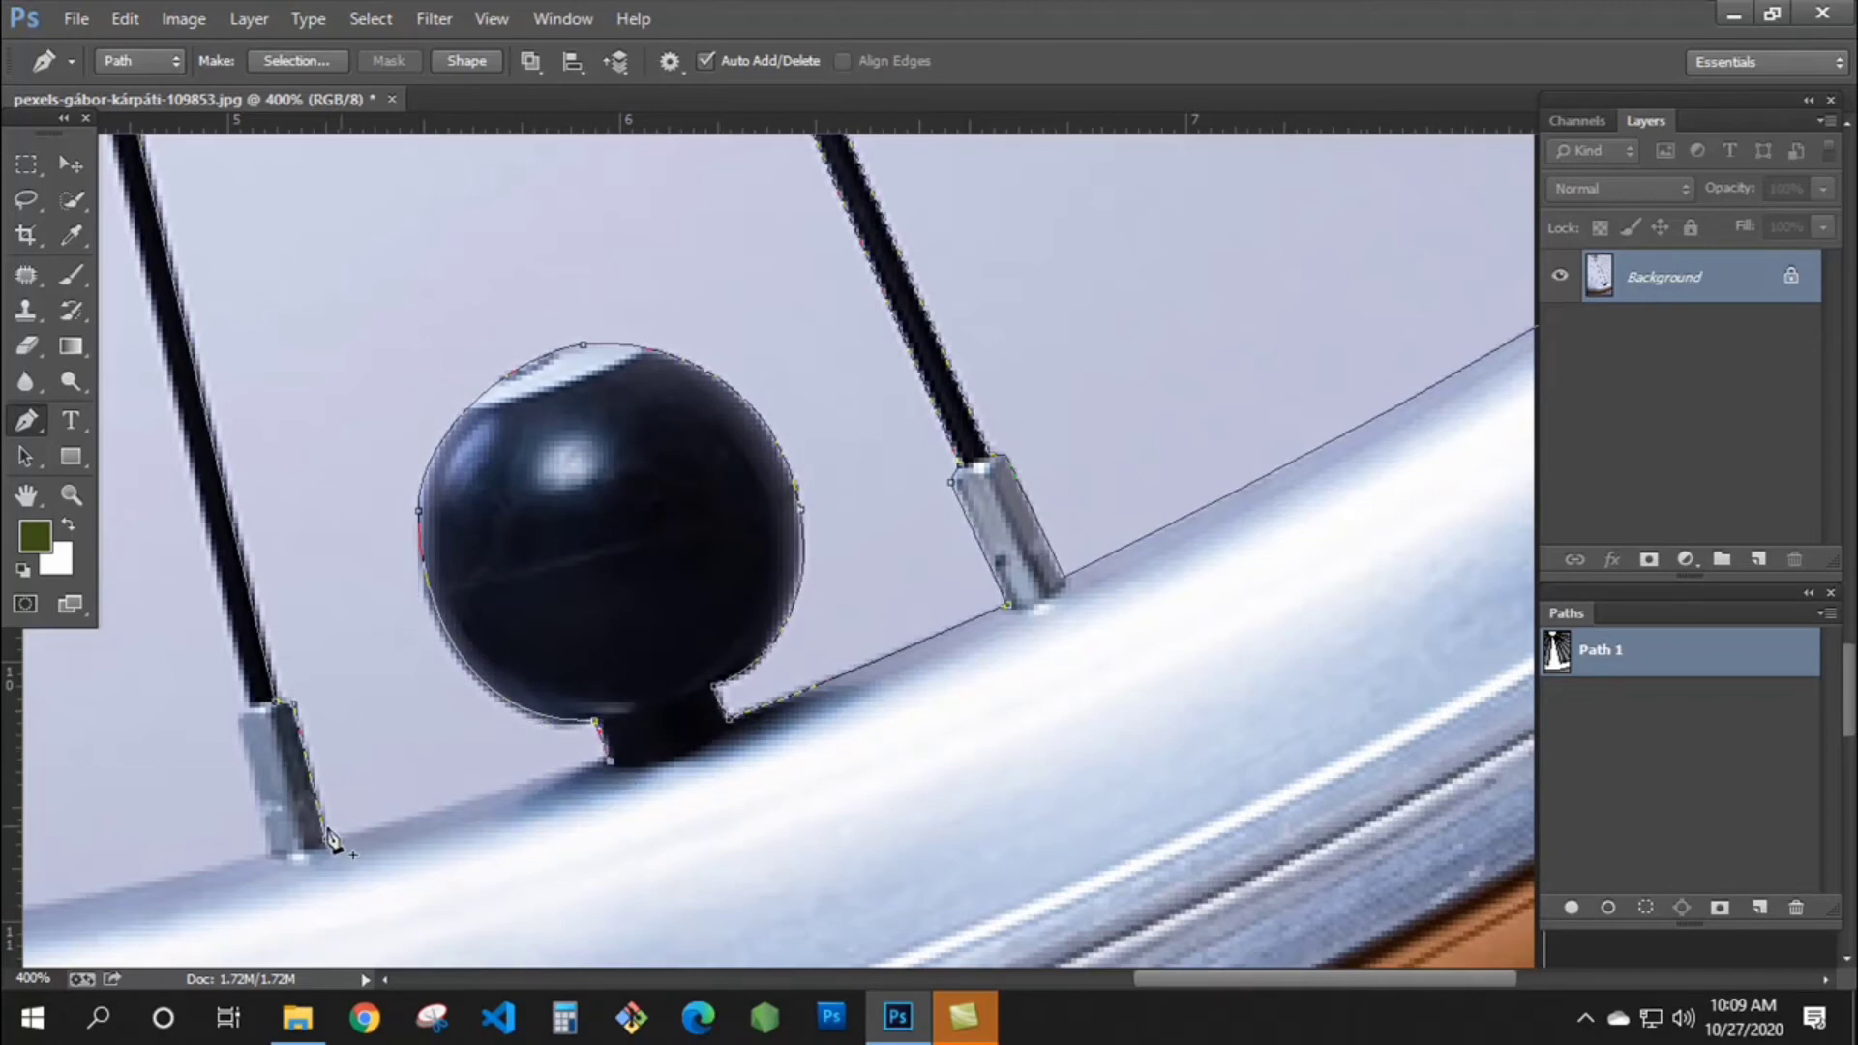
{"action": "left_click", "coordinate": [329, 837]}
- Start a new path left of the thinner black spoke's nipple and curve it along the rim to the light grey spoke's nipple
{"action": "left_click_drag", "start_coordinate": [326, 835], "coordinate": [1099, 717]}
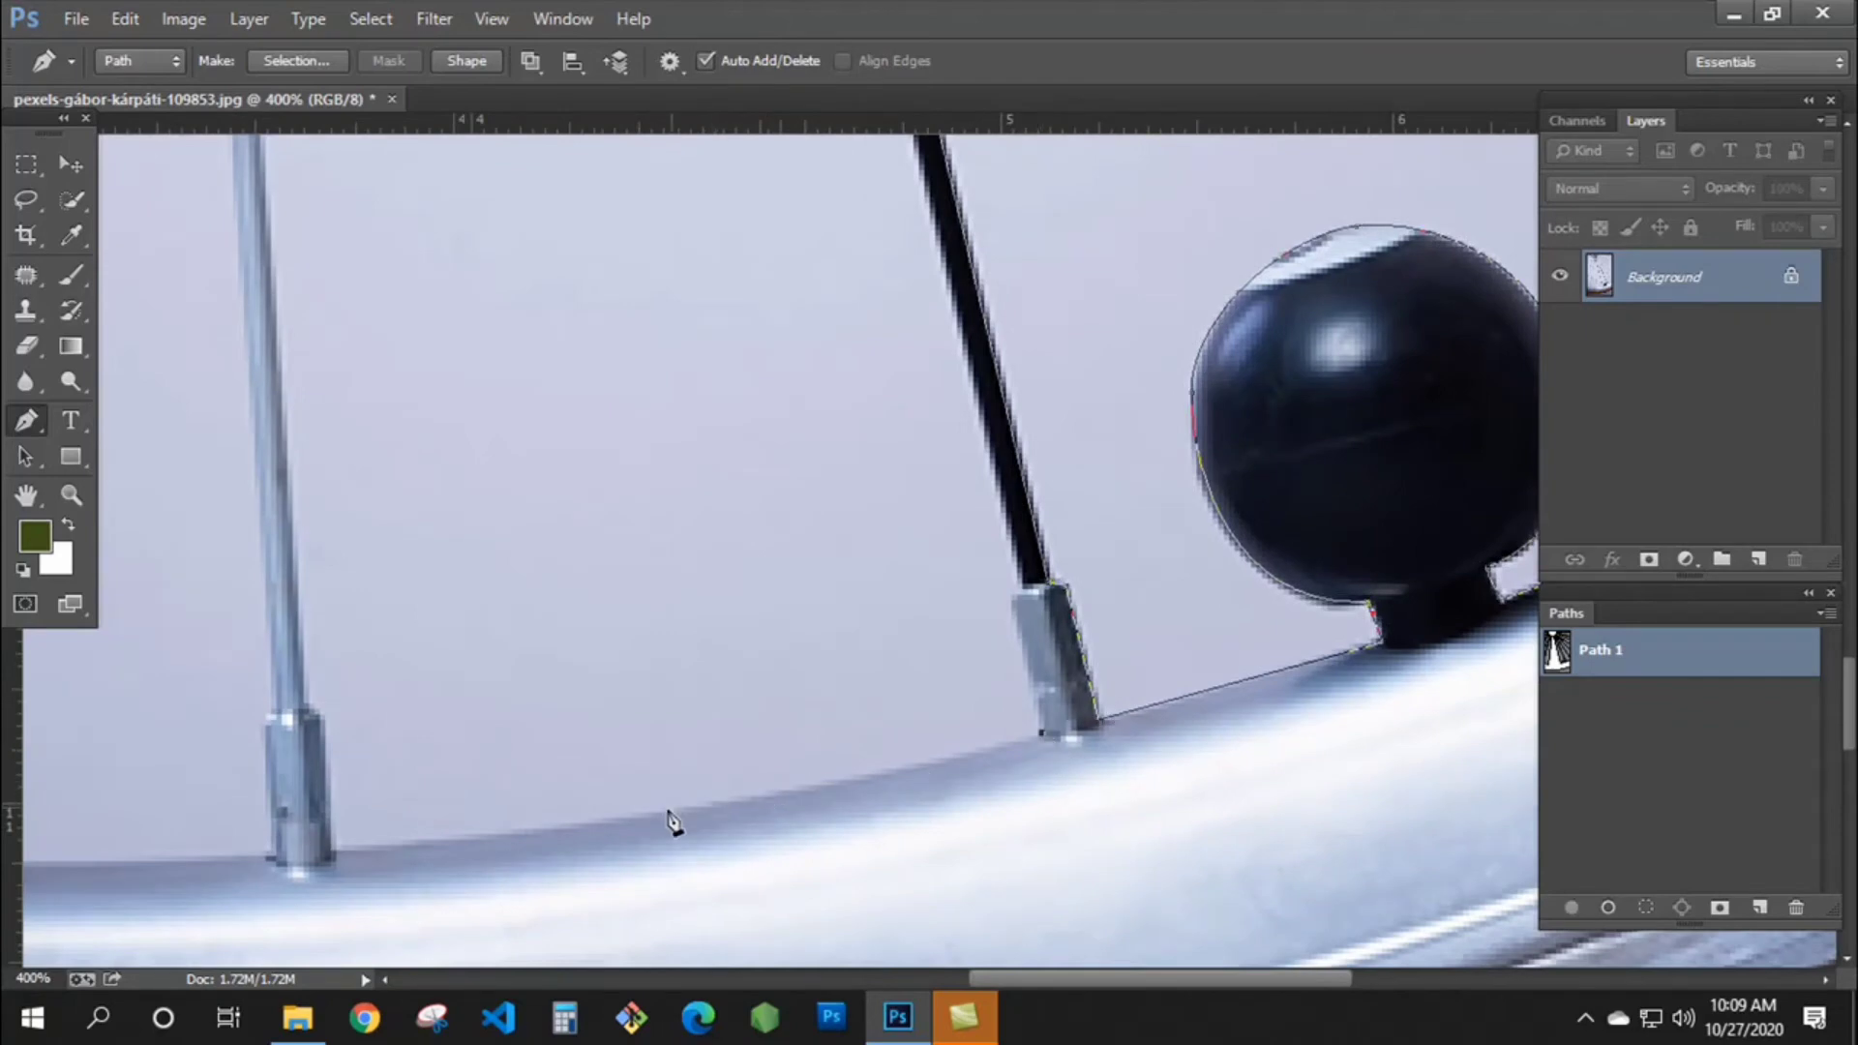
{"action": "left_click_drag", "start_coordinate": [594, 830], "coordinate": [761, 821]}
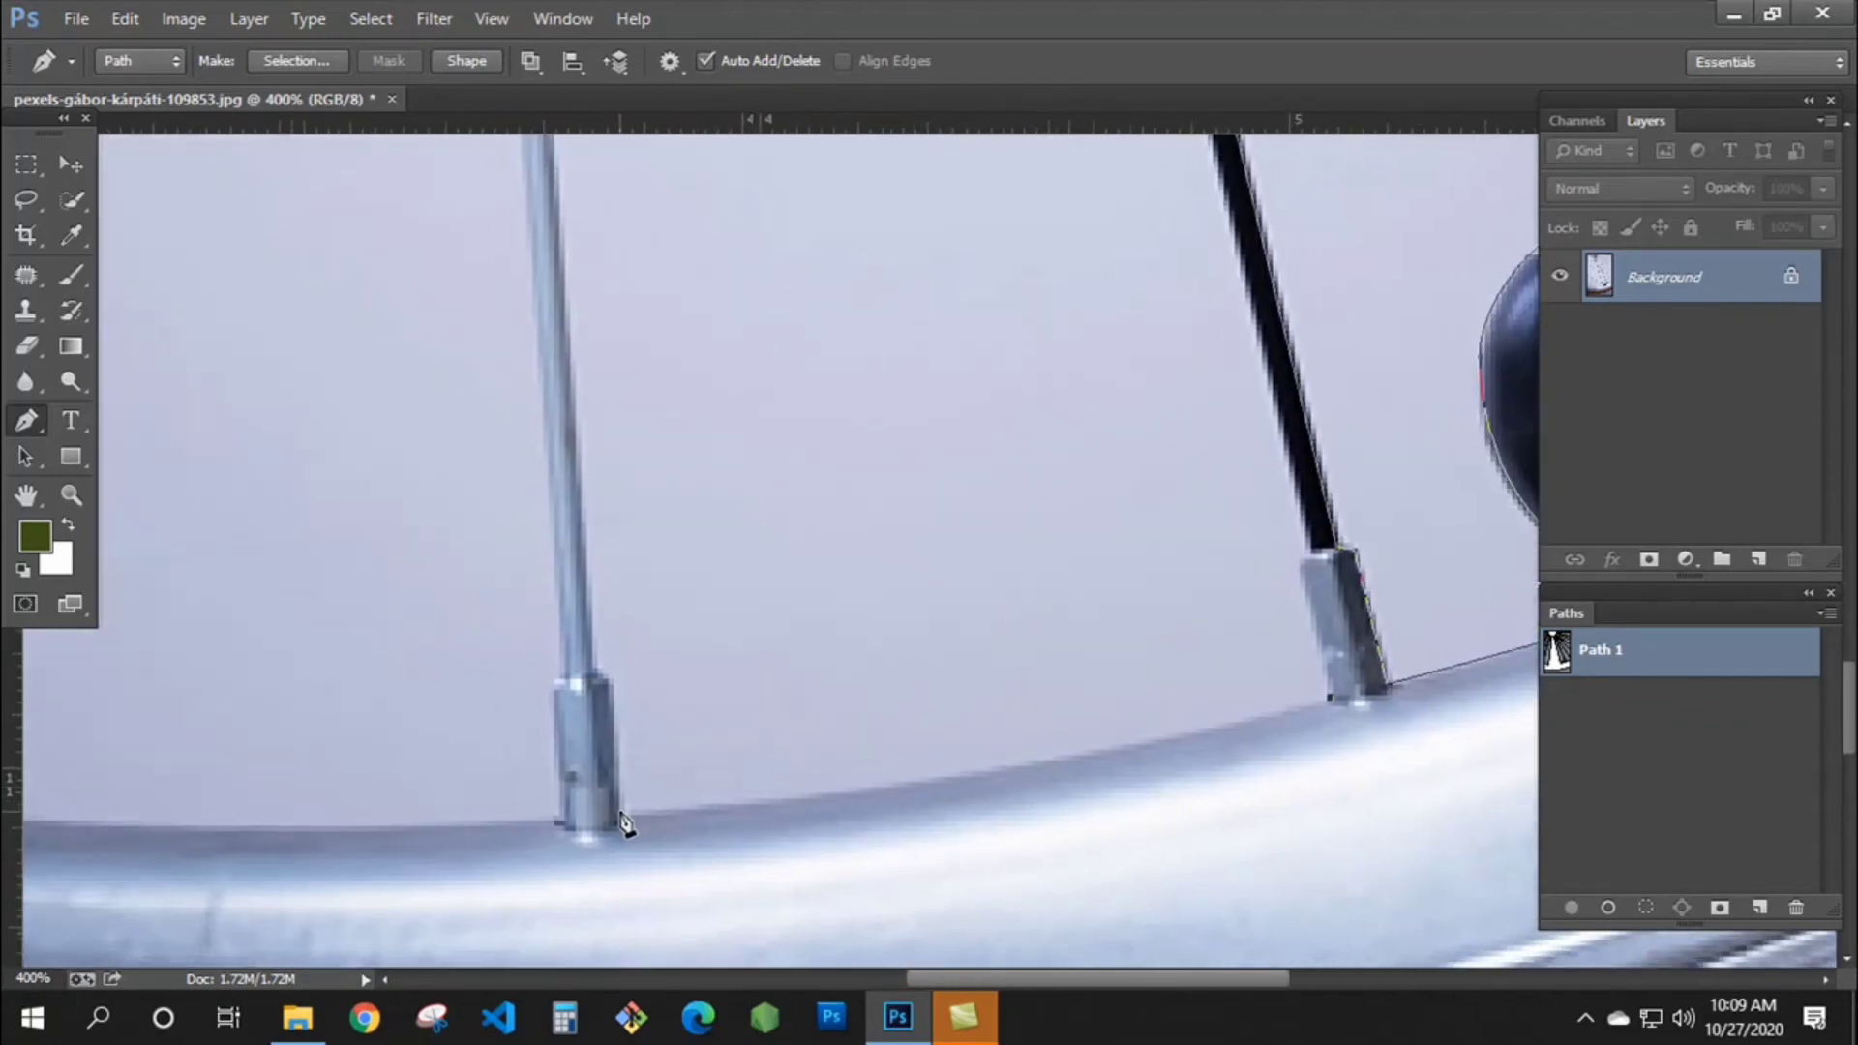
{"action": "left_click_drag", "start_coordinate": [620, 813], "coordinate": [745, 816]}
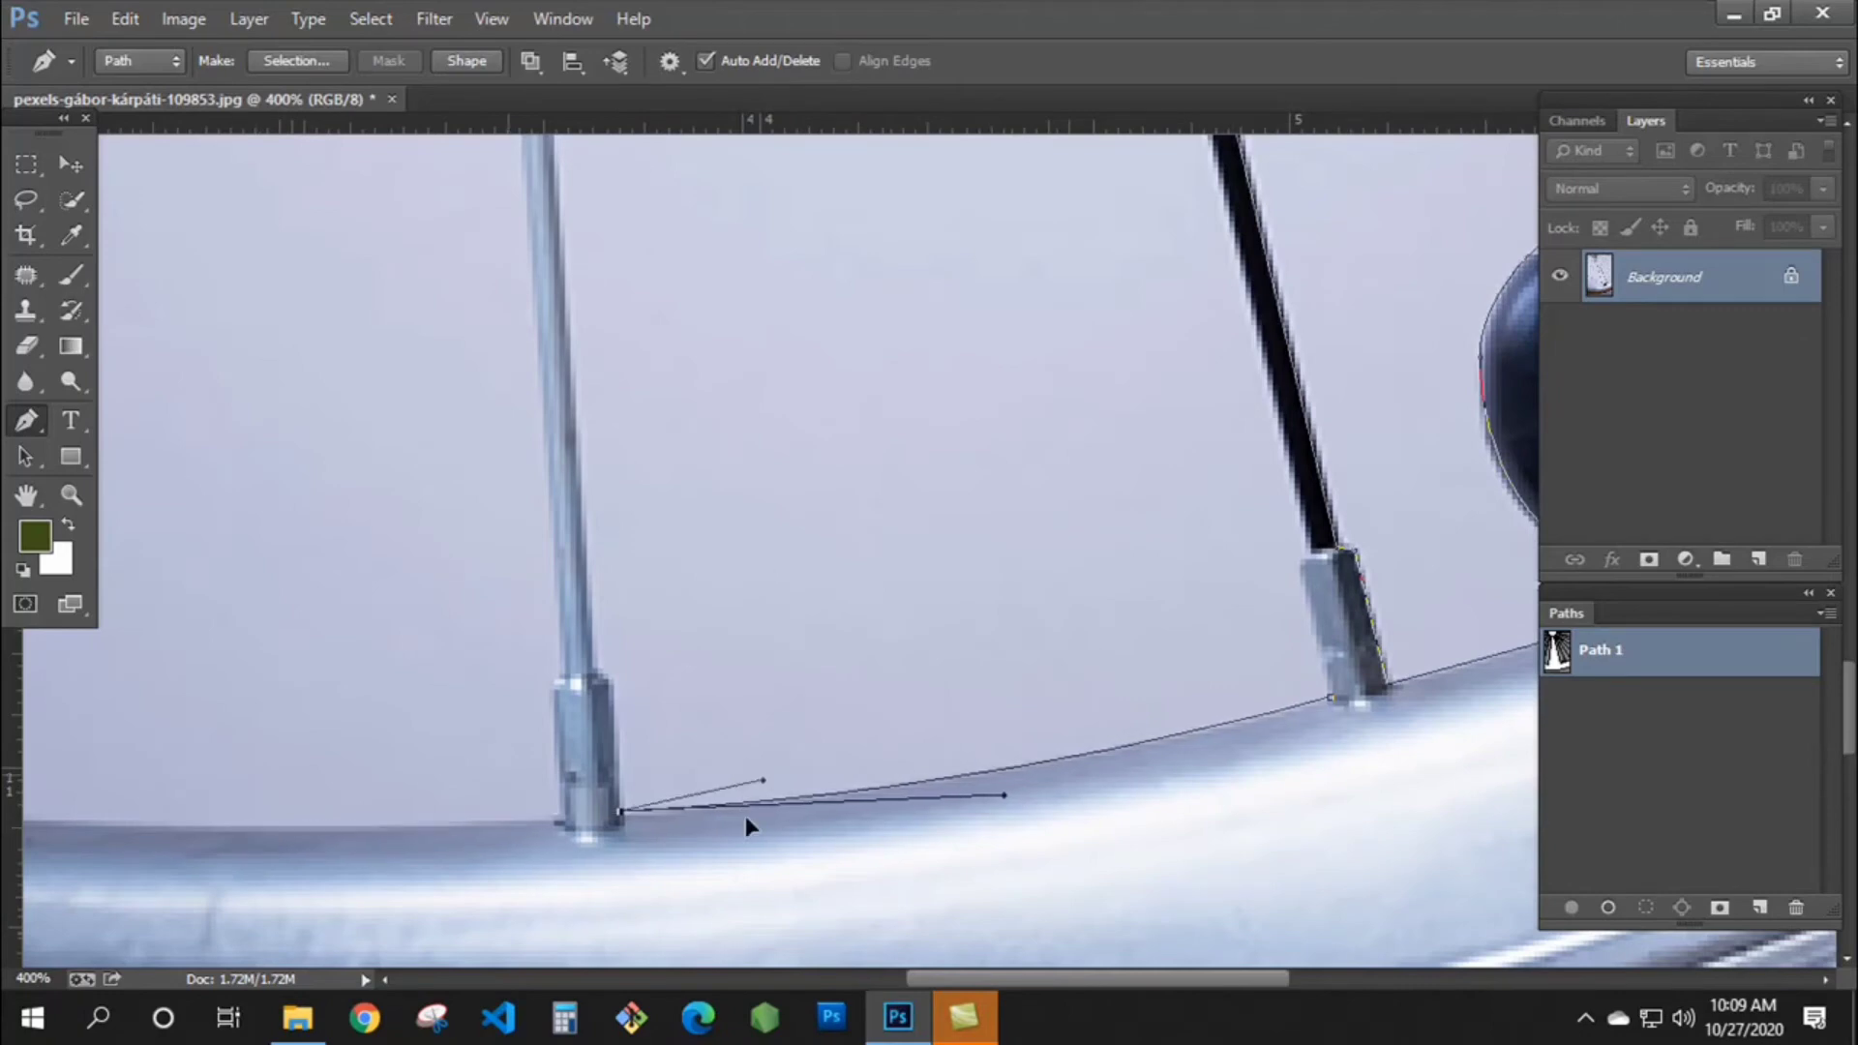
- Outline the right side of the light grey spoke's nipple and trace the spoke's right edge up to the hub
{"action": "left_click", "coordinate": [604, 679]}
{"action": "left_click", "coordinate": [593, 668]}
{"action": "left_click_drag", "start_coordinate": [563, 283], "coordinate": [635, 668]}
{"action": "left_click_drag", "start_coordinate": [610, 232], "coordinate": [633, 501]}
{"action": "left_click", "coordinate": [623, 464]}
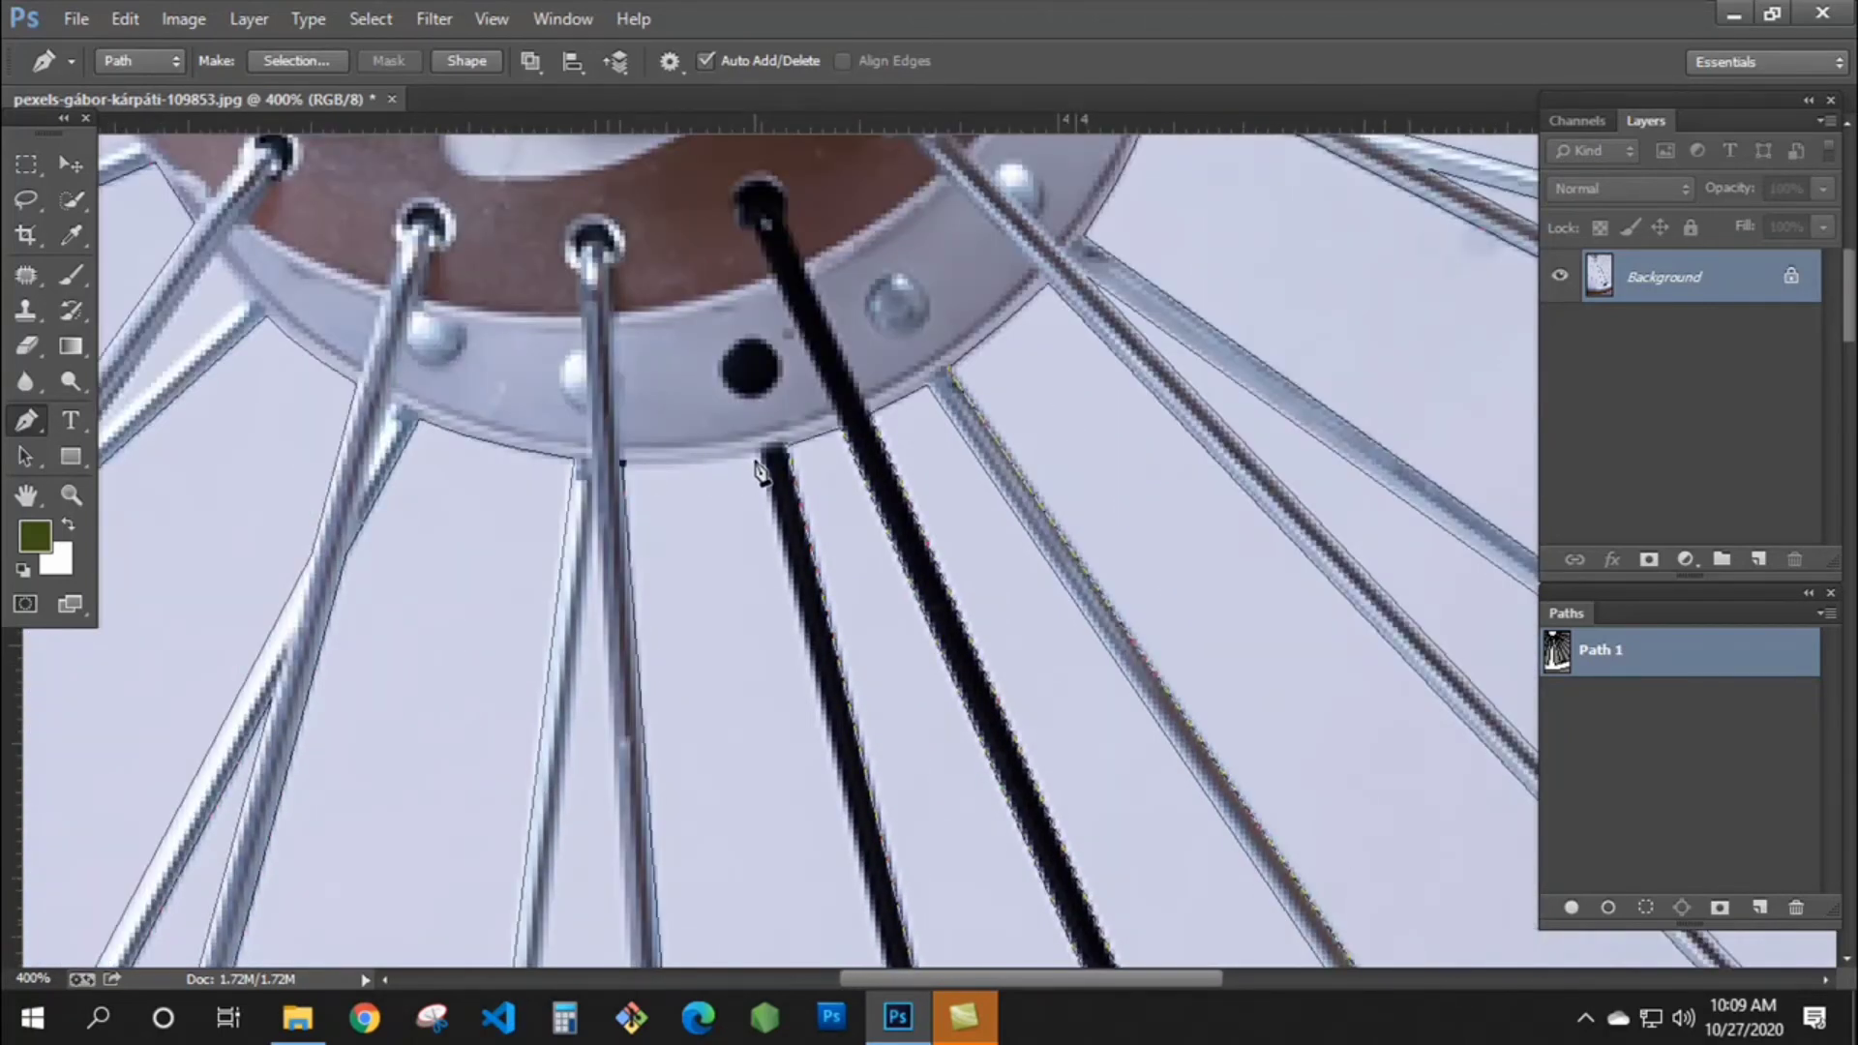
- Curve the path along the hub to the thinner black spoke, trace its left edge and nipple down, and close the path at the rim
{"action": "left_click_drag", "start_coordinate": [757, 455], "coordinate": [746, 62]}
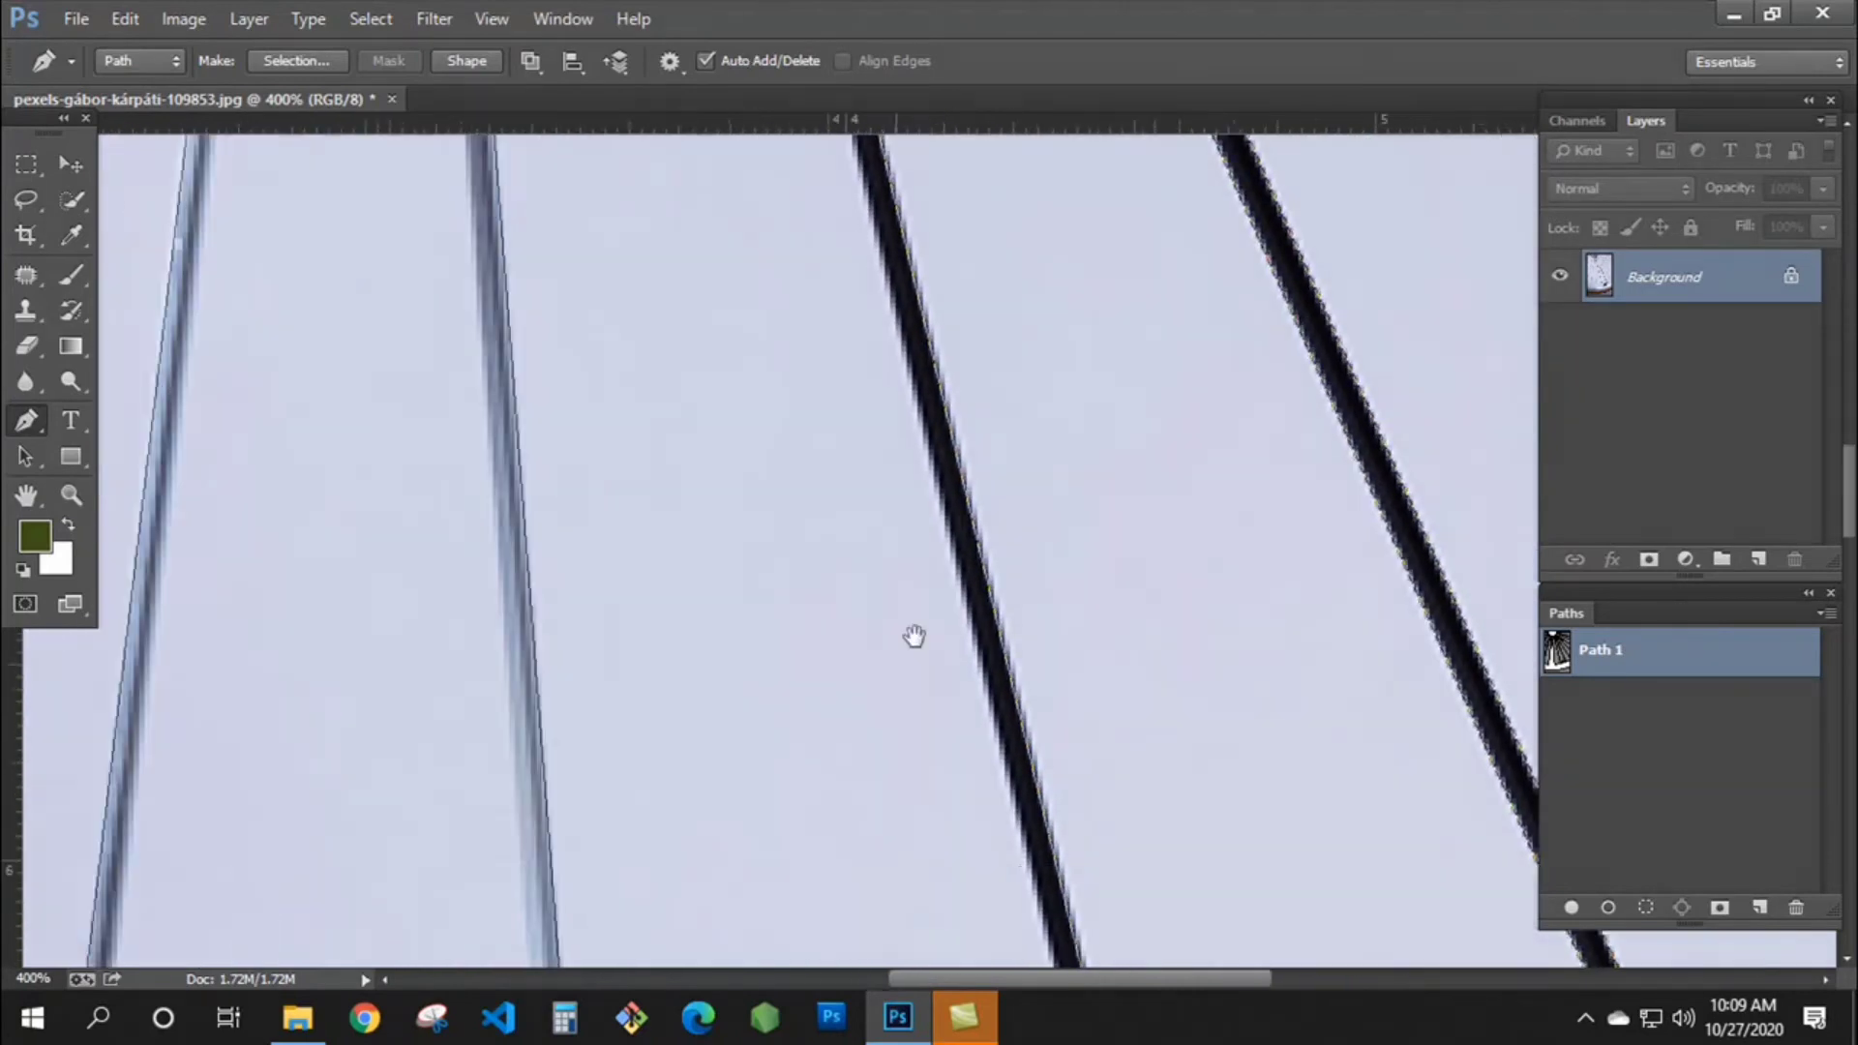
{"action": "left_click_drag", "start_coordinate": [912, 634], "coordinate": [834, 62]}
{"action": "left_click_drag", "start_coordinate": [987, 588], "coordinate": [926, 63]}
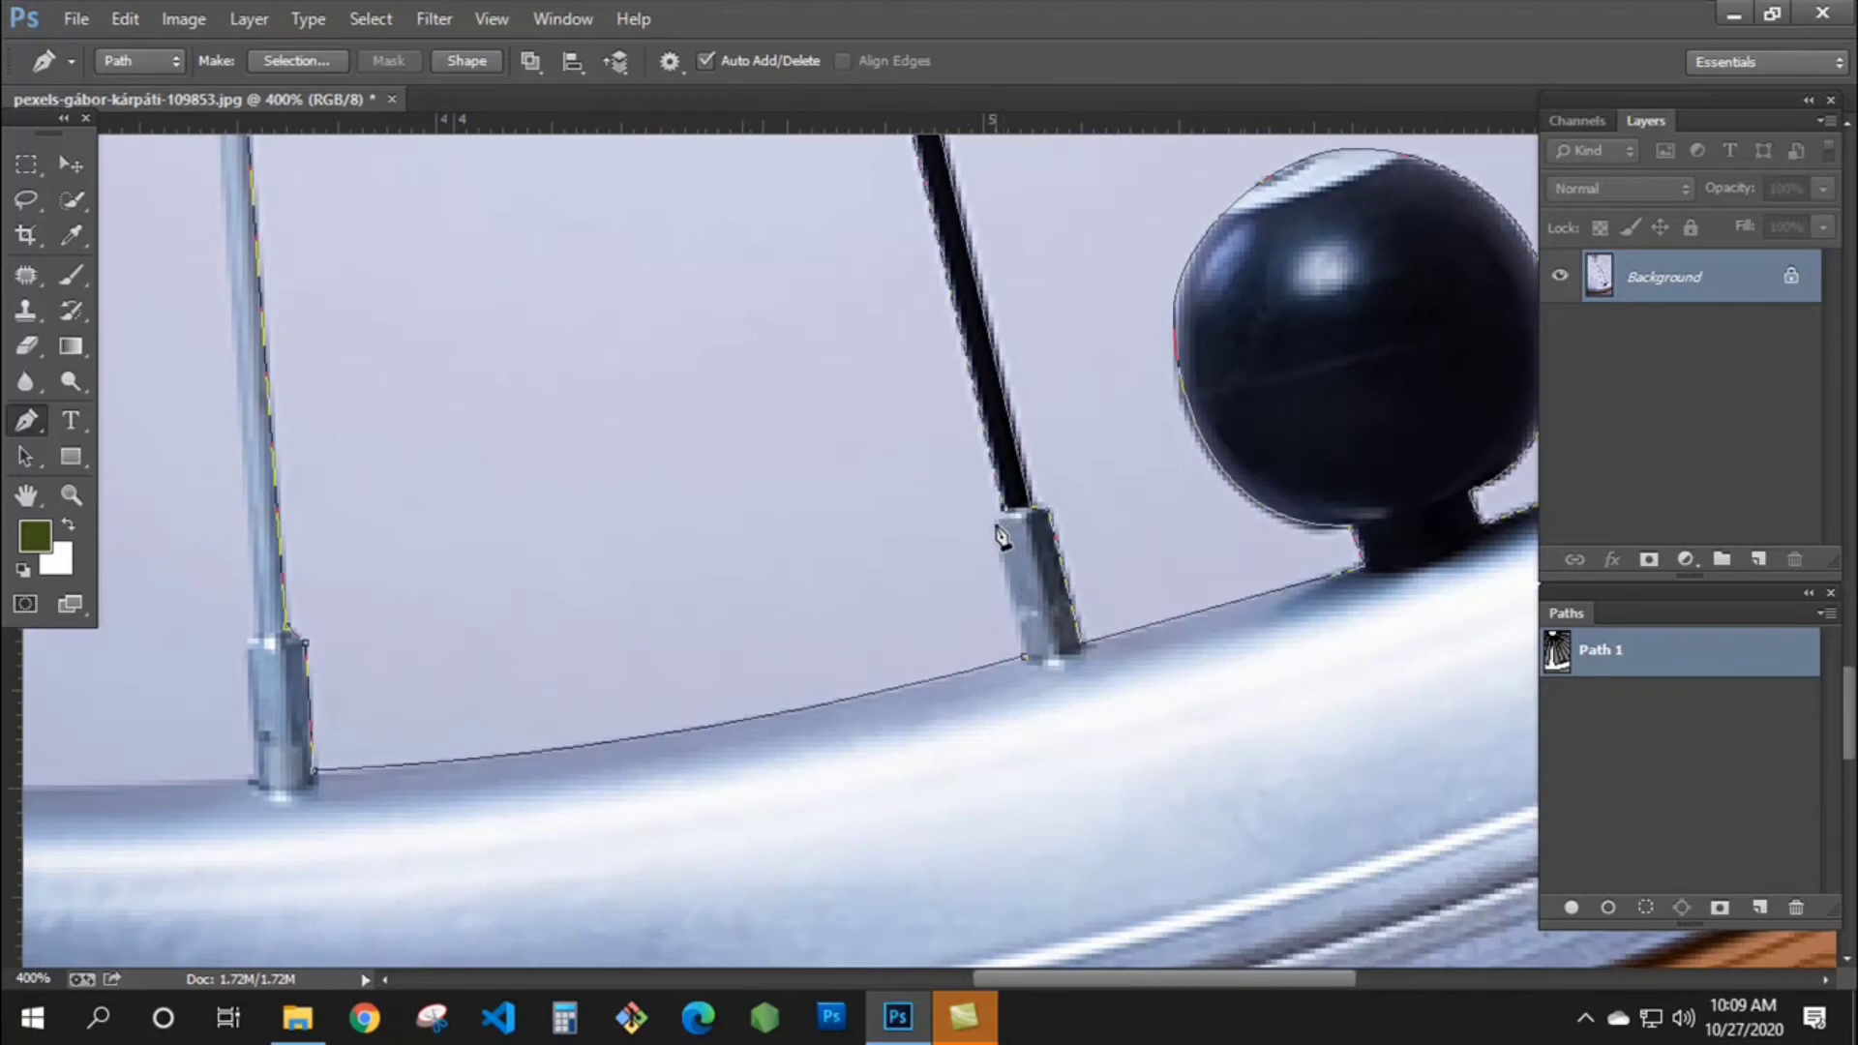
{"action": "left_click", "coordinate": [1024, 658]}
- Start a new path left of the light grey spoke's nipple, curving along the rim and up the right side of the dark spoke's nipple
{"action": "left_click_drag", "start_coordinate": [468, 601], "coordinate": [1279, 590]}
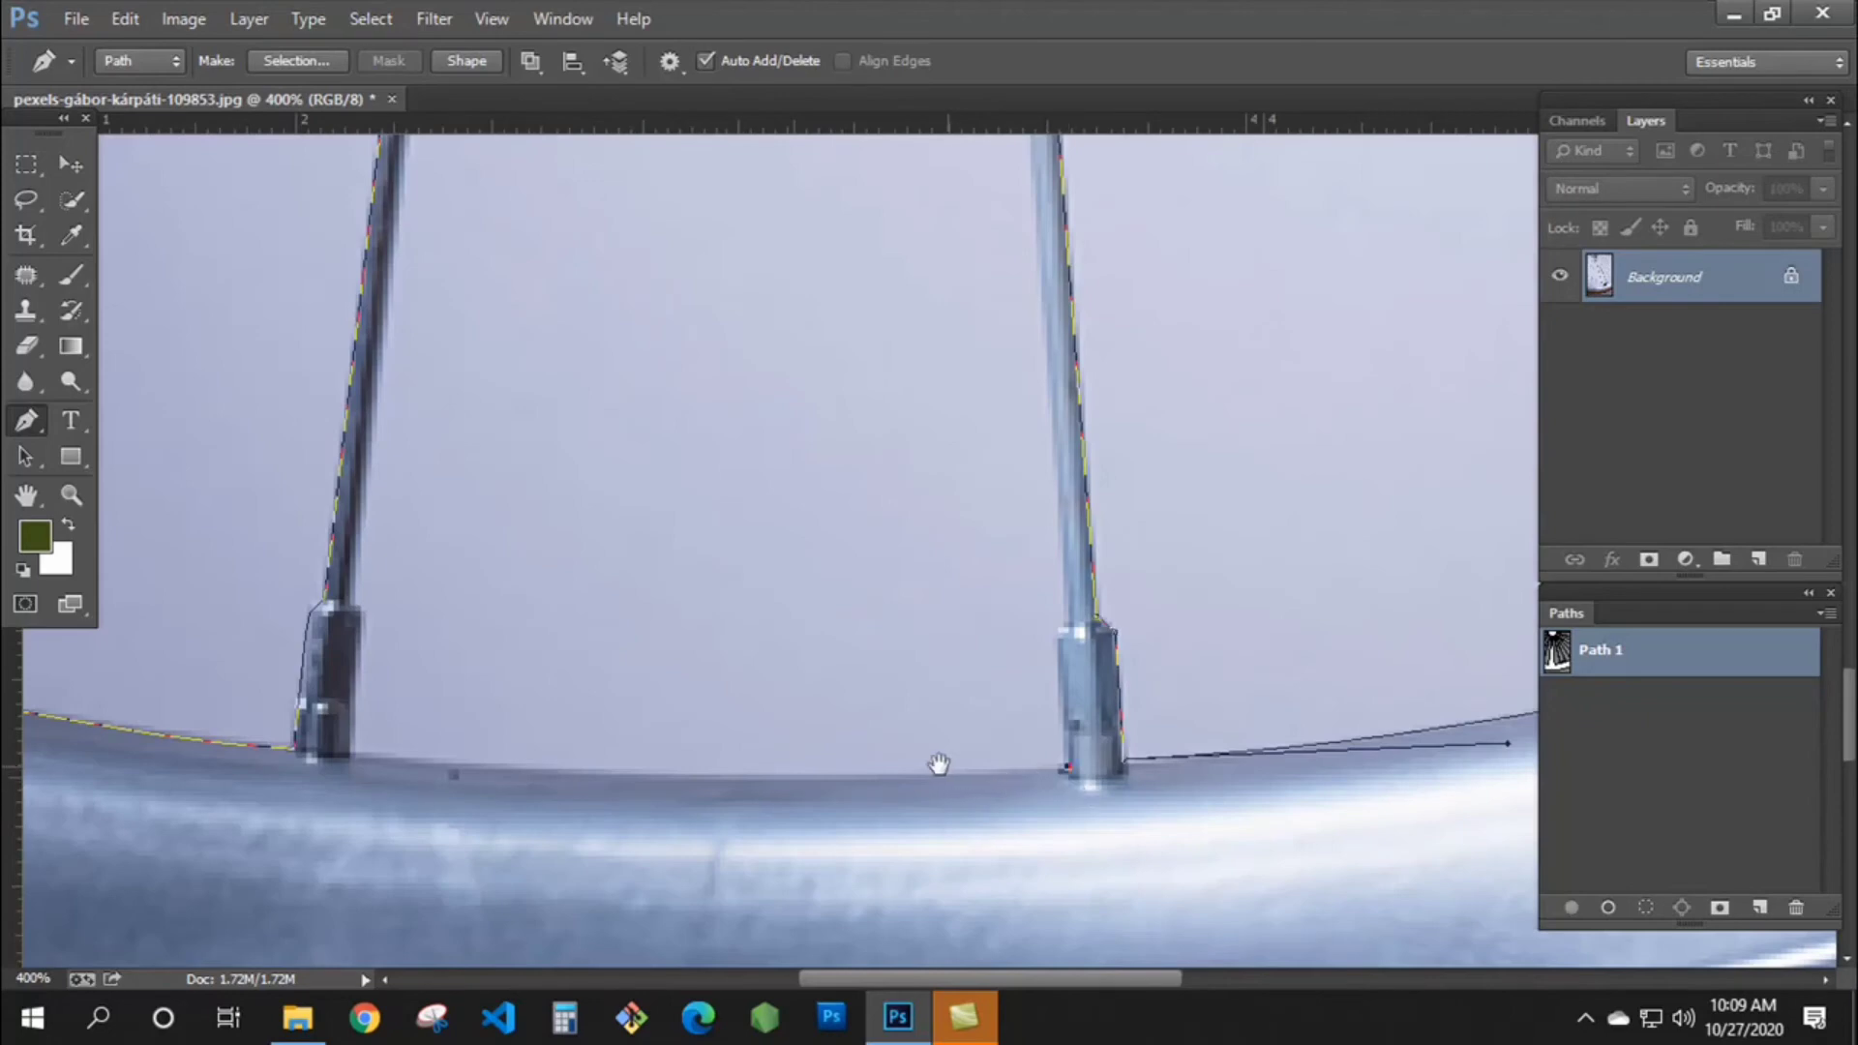
{"action": "left_click_drag", "start_coordinate": [941, 758], "coordinate": [1203, 758]}
{"action": "left_click_drag", "start_coordinate": [620, 755], "coordinate": [636, 664]}
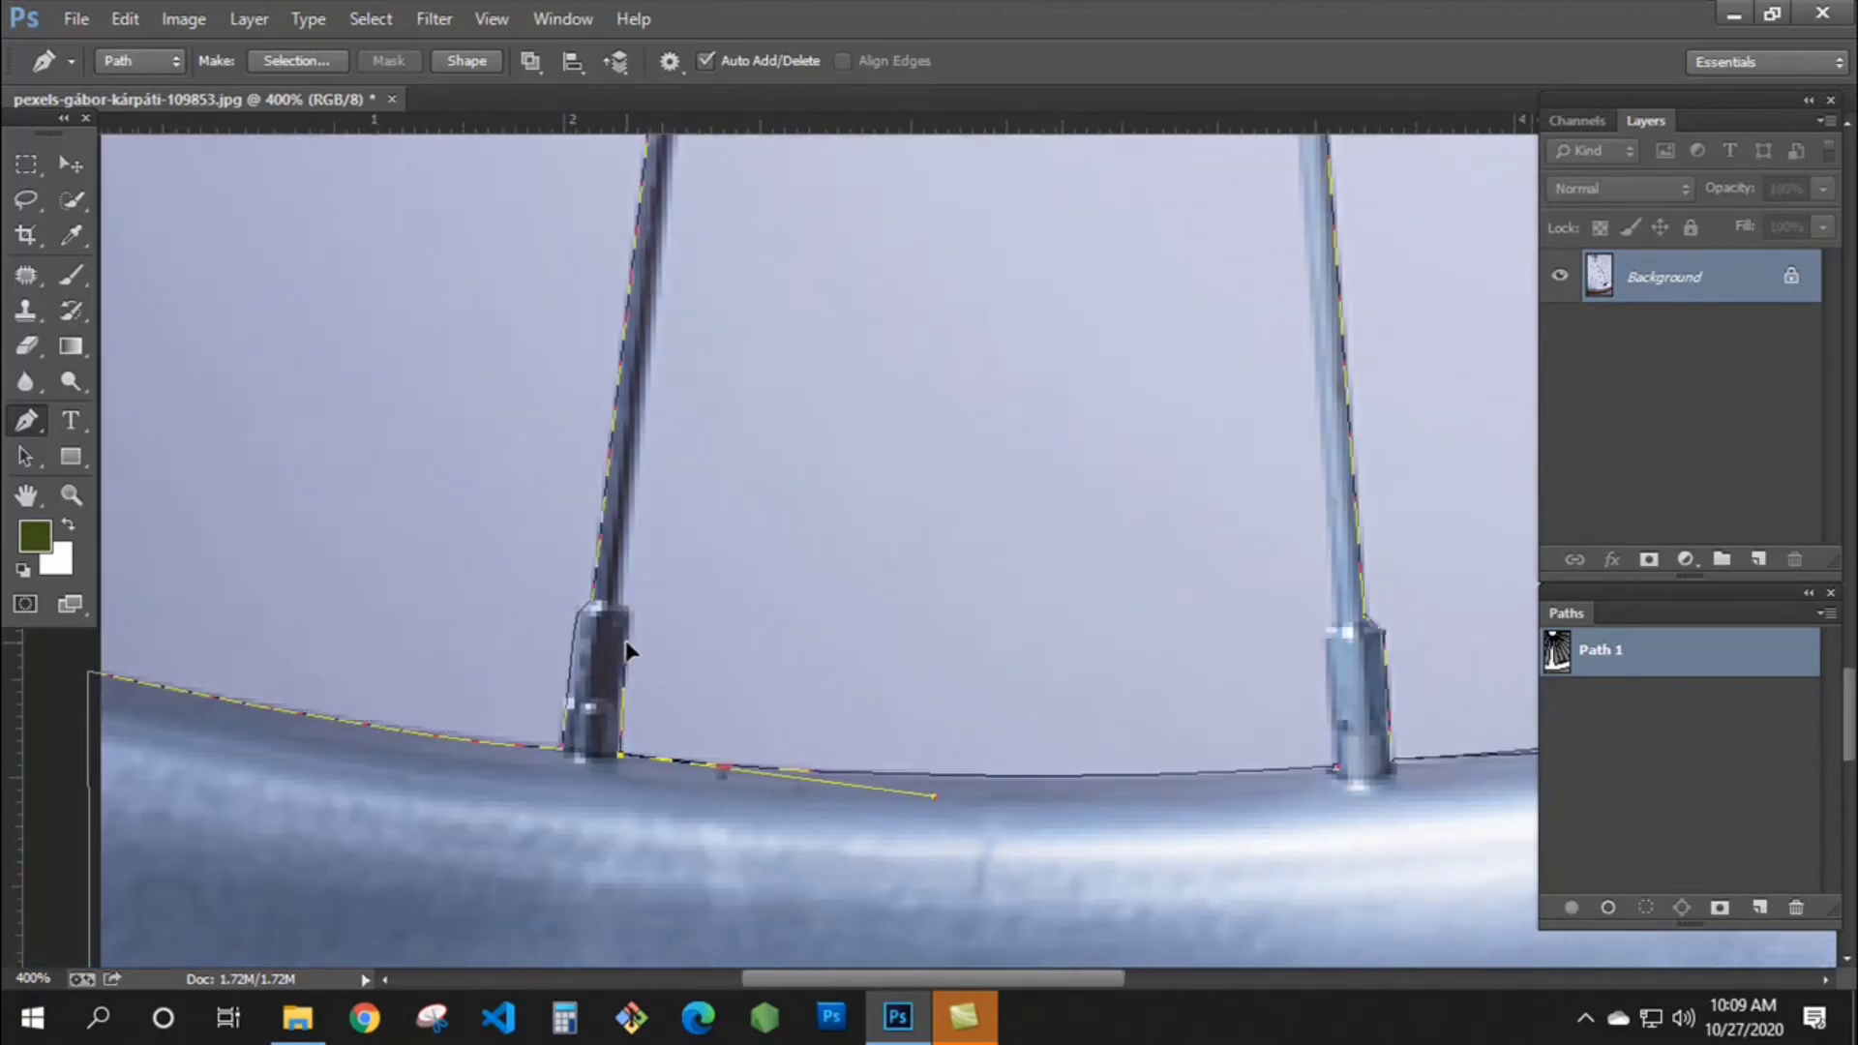
{"action": "left_click", "coordinate": [631, 612]}
- Trace the dark spoke's right edge up to its junction with the light grey spoke just below the hub
{"action": "left_click_drag", "start_coordinate": [660, 317], "coordinate": [626, 793]}
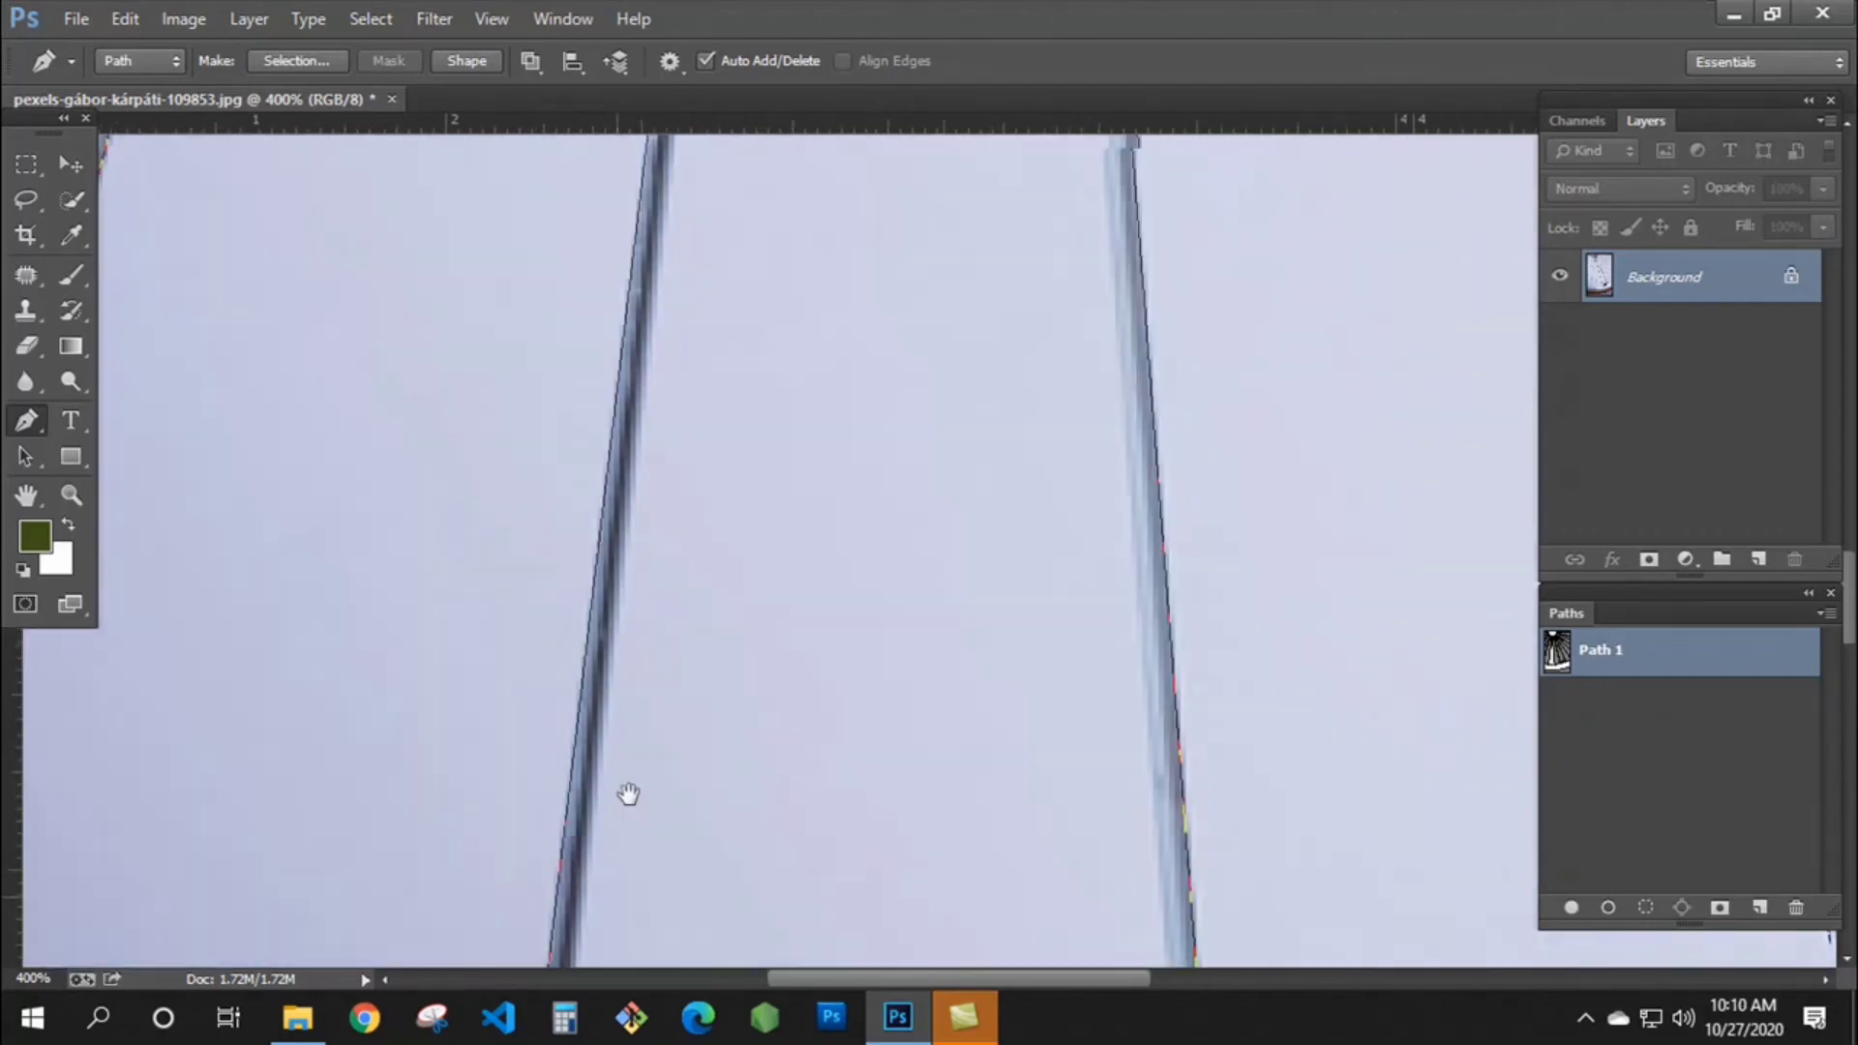
{"action": "left_click_drag", "start_coordinate": [716, 242], "coordinate": [620, 871]}
{"action": "left_click_drag", "start_coordinate": [678, 290], "coordinate": [633, 808]}
{"action": "left_click_drag", "start_coordinate": [728, 334], "coordinate": [713, 528]}
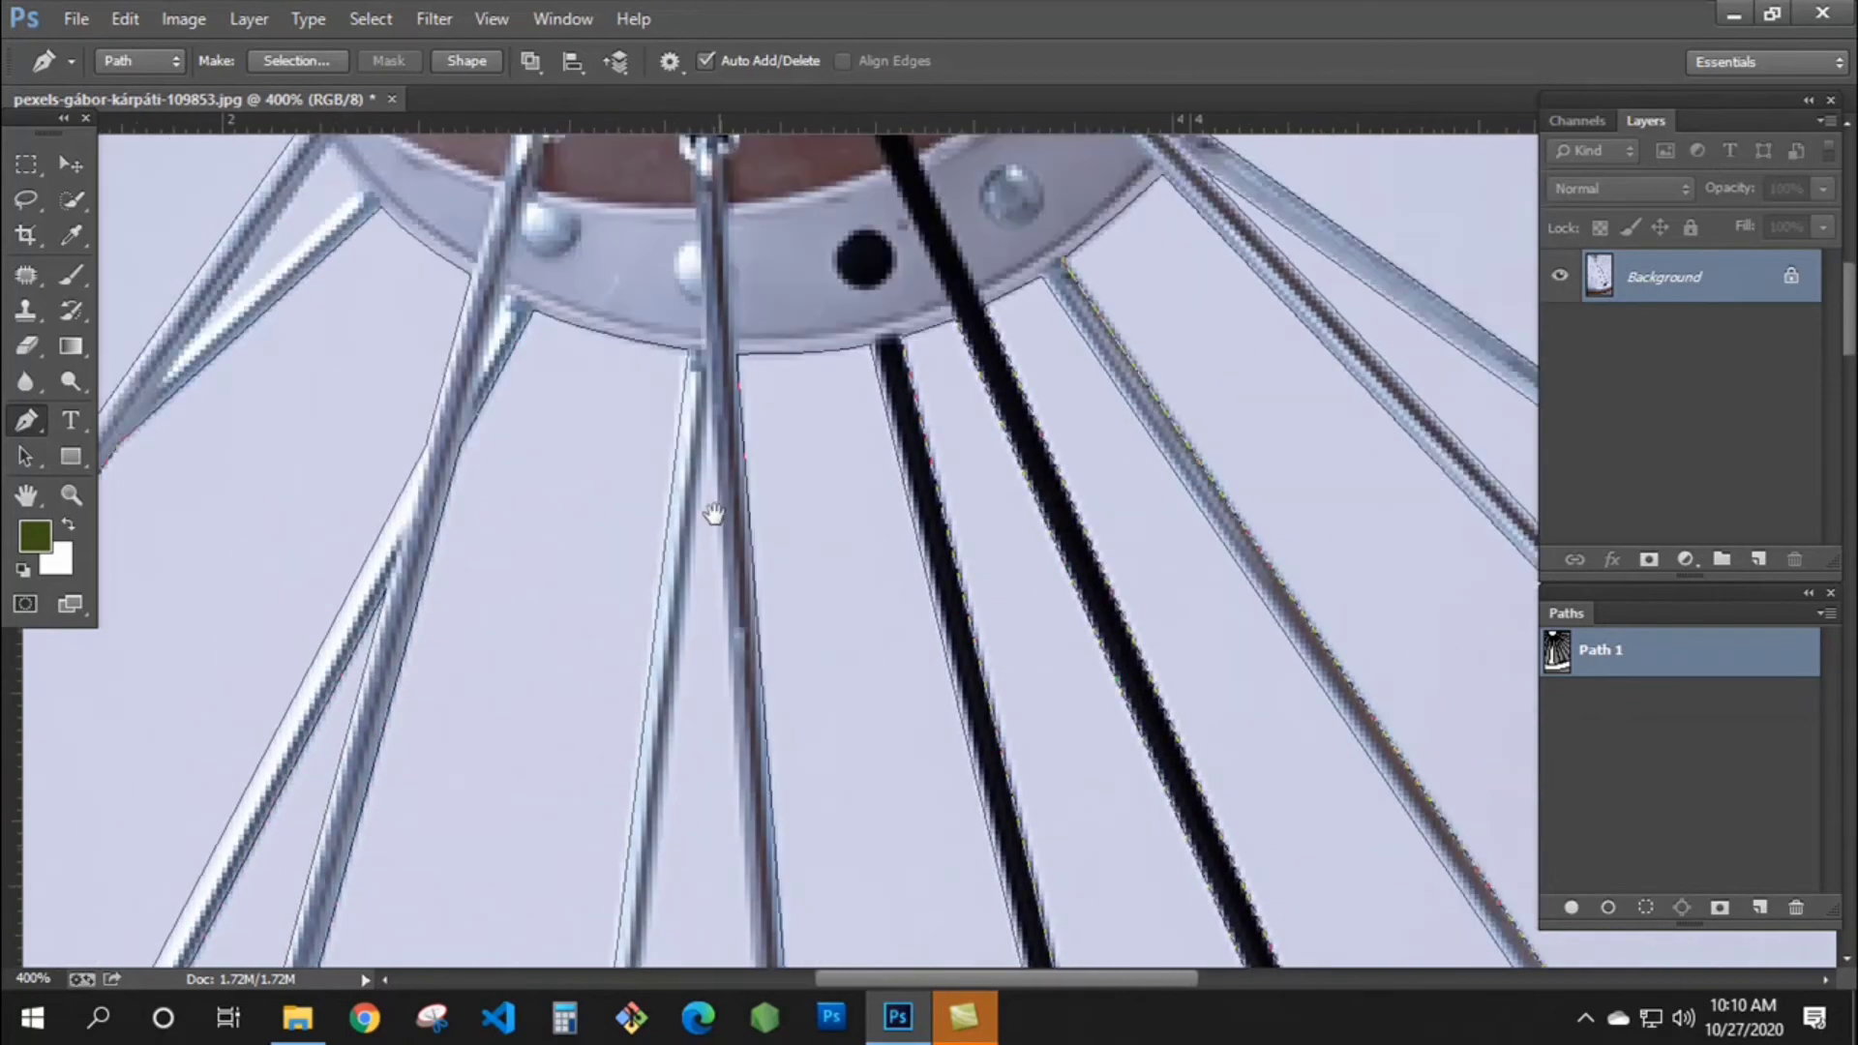
- Trace the light grey spoke's left edge and nipple down from the junction and close the path at the rim
{"action": "left_click_drag", "start_coordinate": [701, 958], "coordinate": [759, 194]}
{"action": "left_click_drag", "start_coordinate": [789, 682], "coordinate": [737, 145]}
{"action": "left_click_drag", "start_coordinate": [788, 775], "coordinate": [759, 42]}
{"action": "left_click_drag", "start_coordinate": [924, 920], "coordinate": [813, 19]}
{"action": "left_click_drag", "start_coordinate": [837, 953], "coordinate": [834, 300]}
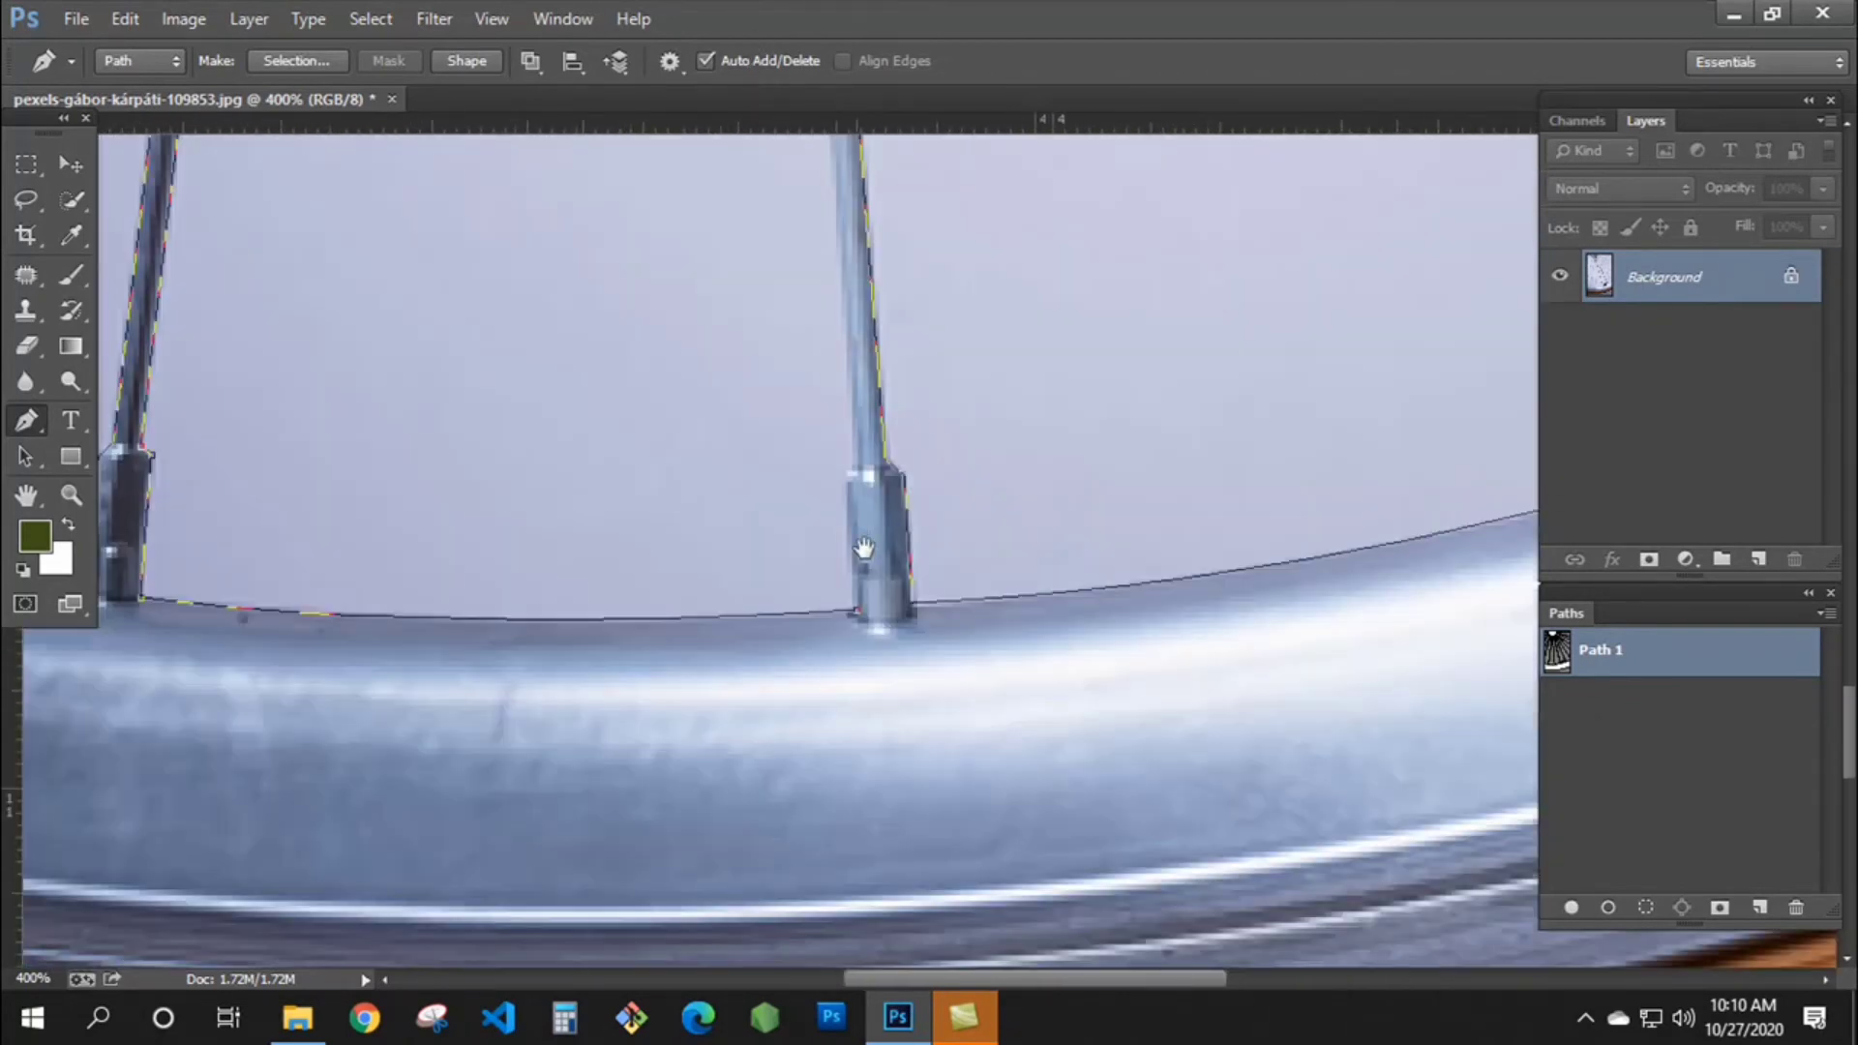
{"action": "left_click", "coordinate": [852, 468]}
{"action": "left_click", "coordinate": [844, 478]}
{"action": "left_click", "coordinate": [857, 614]}
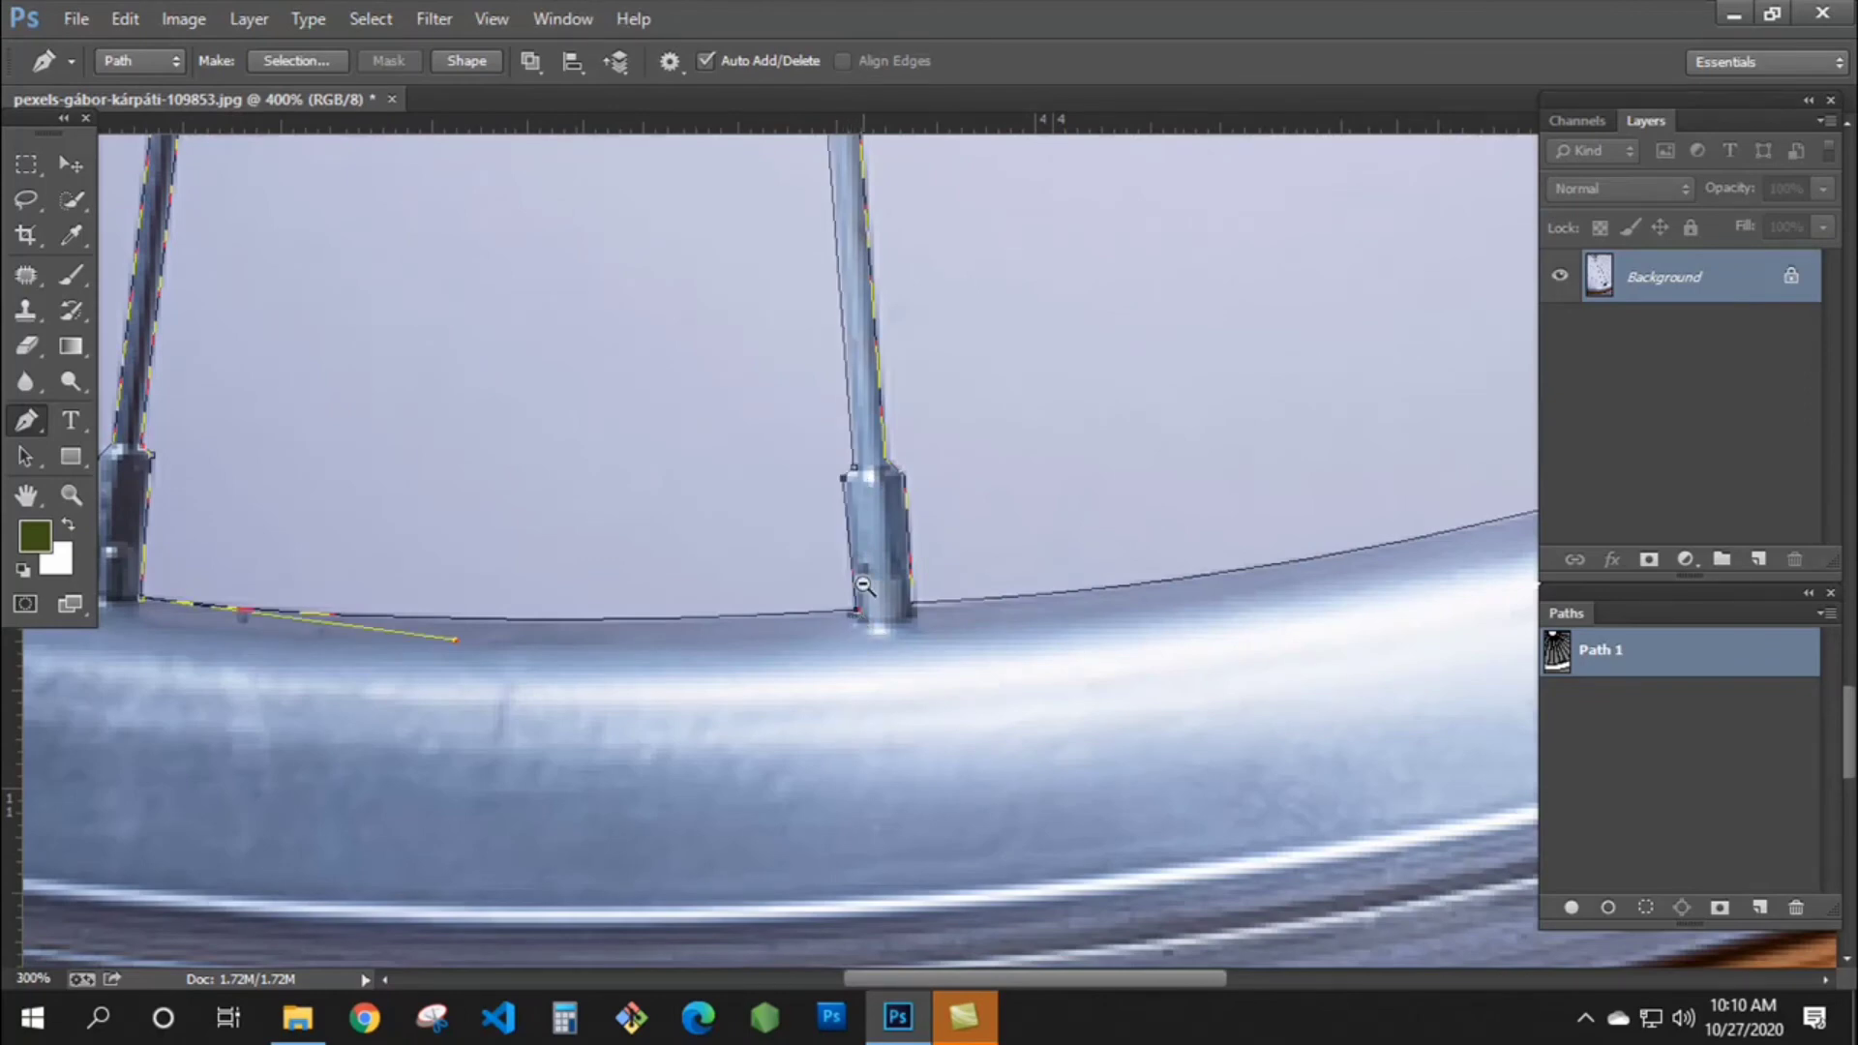
- Trace and close the narrow triangular gap between the hub's lower-left edge and the two spokes crossing below it
{"action": "left_click", "coordinate": [862, 584], "text": "alt"}
{"action": "left_click_drag", "start_coordinate": [871, 290], "coordinate": [803, 803]}
{"action": "left_click_drag", "start_coordinate": [887, 348], "coordinate": [937, 755]}
{"action": "left_click_drag", "start_coordinate": [779, 193], "coordinate": [763, 523]}
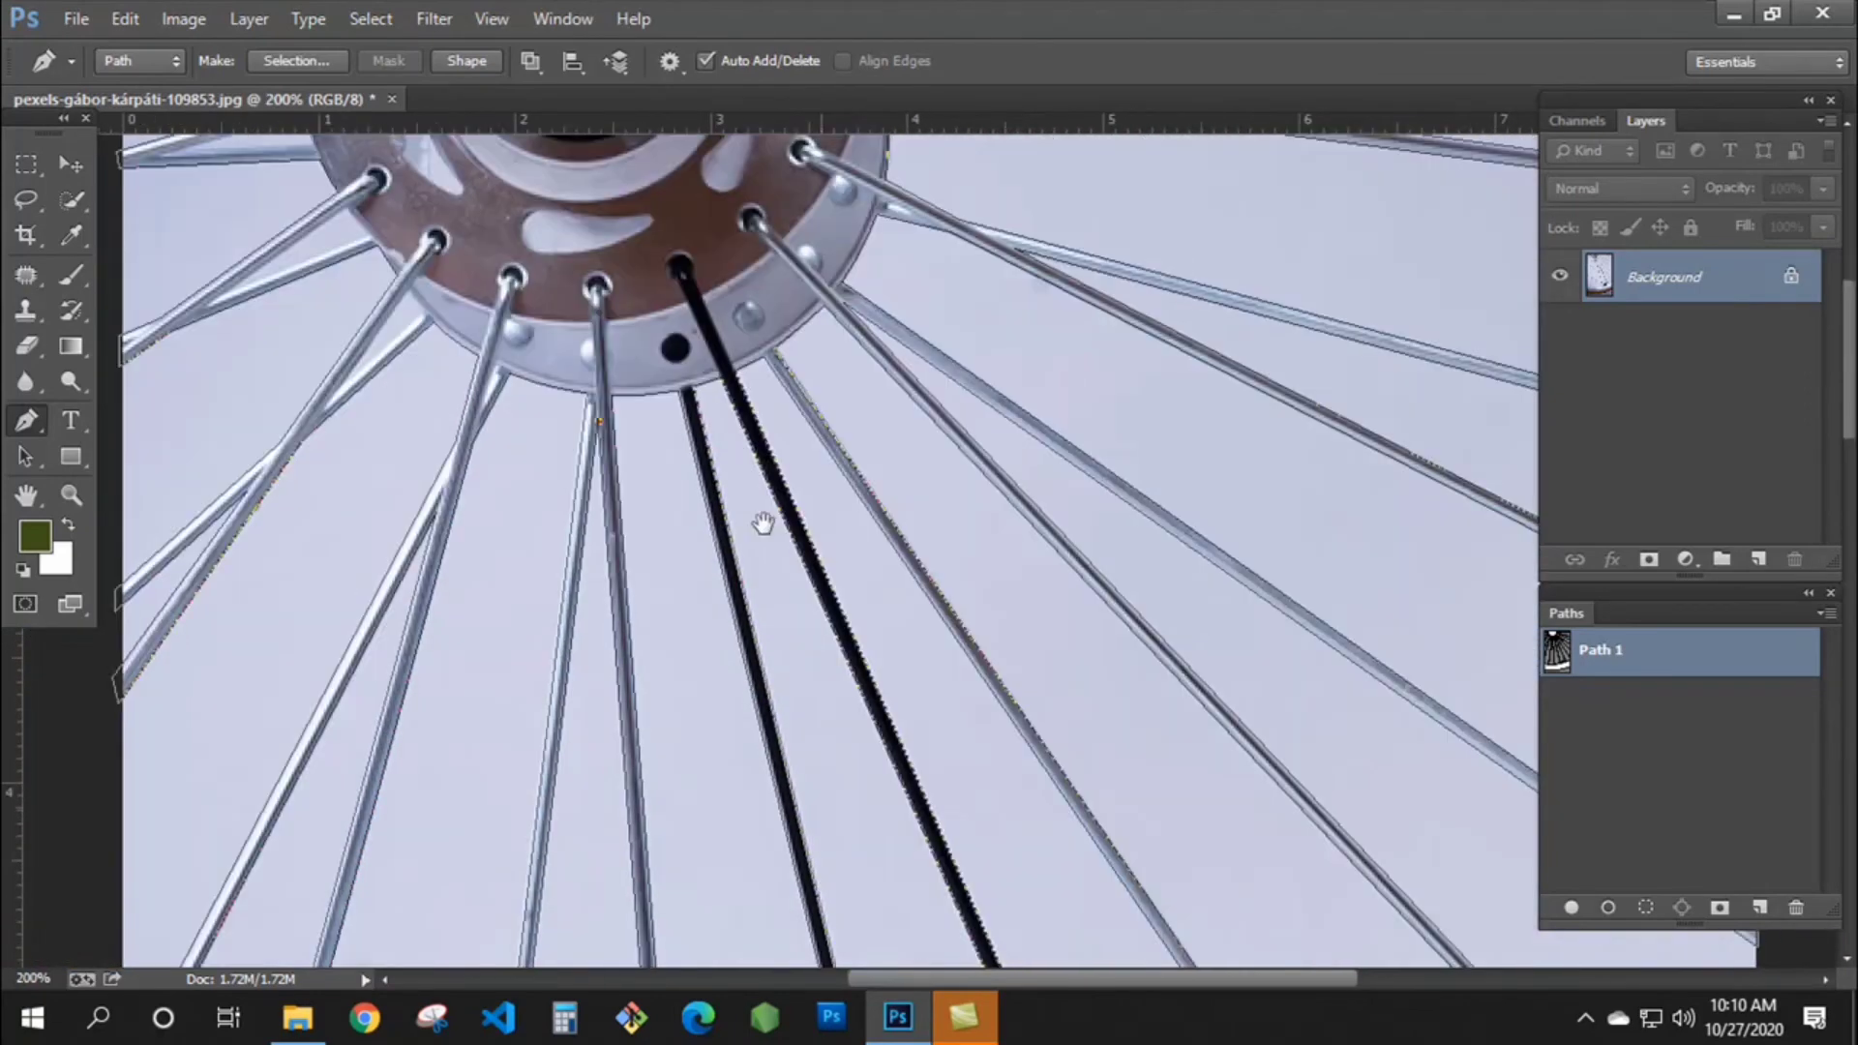
{"action": "left_click_drag", "start_coordinate": [761, 303], "coordinate": [774, 430]}
{"action": "left_click", "coordinate": [653, 399], "text": "ctrl"}
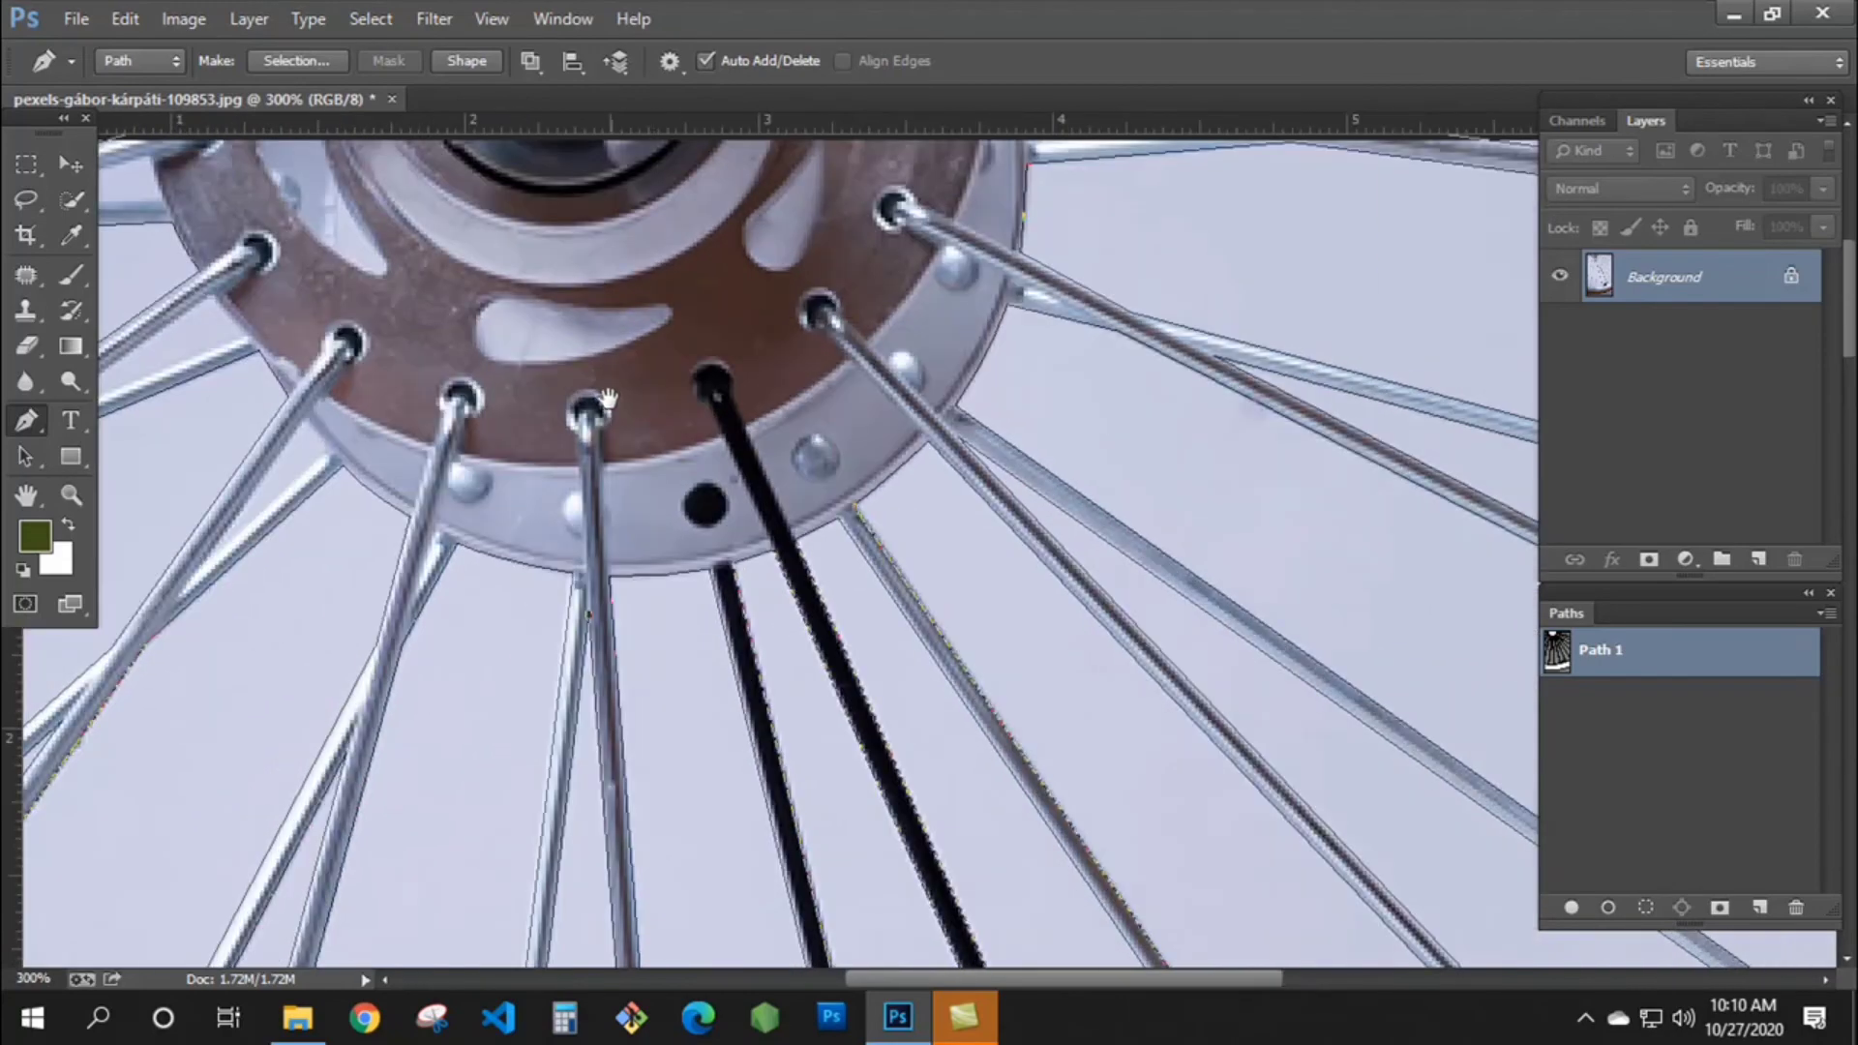
{"action": "left_click_drag", "start_coordinate": [610, 401], "coordinate": [1024, 418]}
{"action": "left_click", "coordinate": [714, 485], "text": "ctrl"}
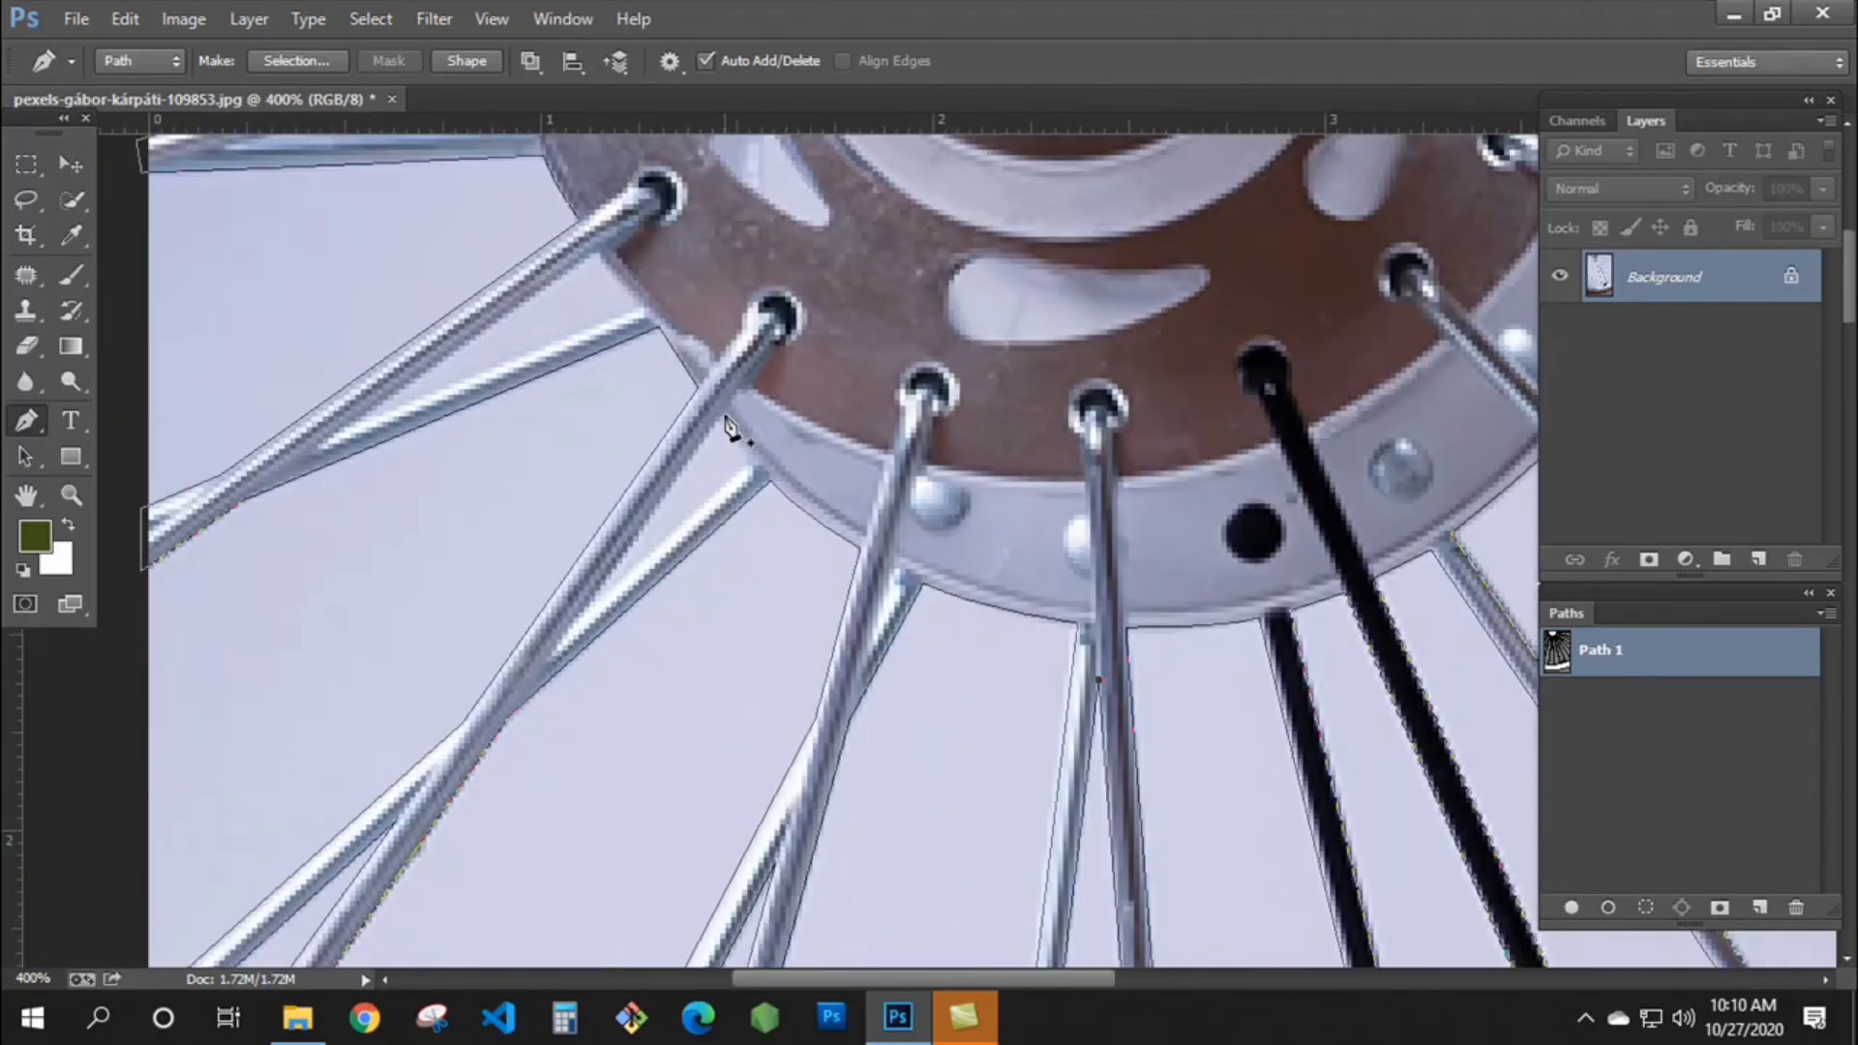
{"action": "left_click", "coordinate": [724, 415]}
{"action": "left_click", "coordinate": [754, 457]}
{"action": "left_click", "coordinate": [564, 635]}
{"action": "left_click", "coordinate": [725, 415]}
- Outline the gap between the next pair of crossing spokes further up the hub's left edge
{"action": "left_click_drag", "start_coordinate": [641, 384], "coordinate": [820, 513]}
{"action": "left_click", "coordinate": [832, 445]}
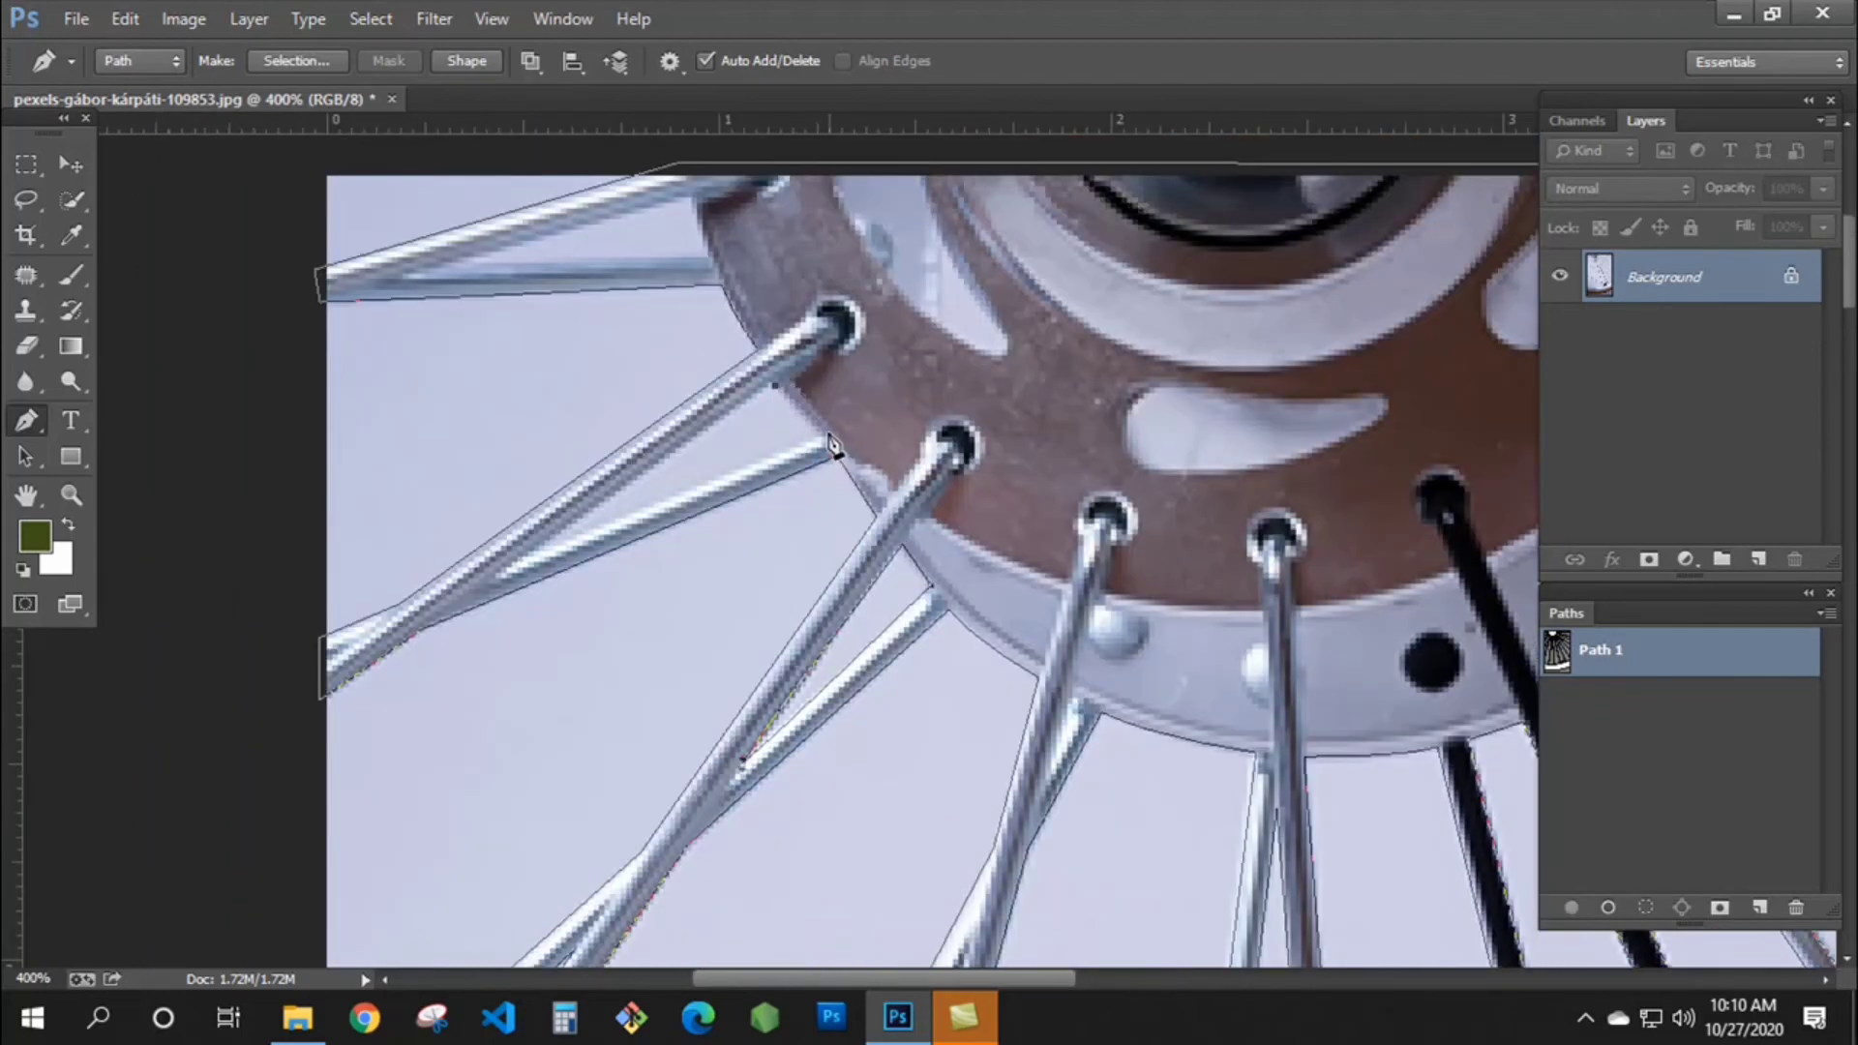
{"action": "left_click", "coordinate": [525, 555]}
{"action": "left_click", "coordinate": [776, 385]}
- Trace the gap between the two uppermost left spokes where they meet the hub's edge
{"action": "left_click_drag", "start_coordinate": [721, 380], "coordinate": [814, 478]}
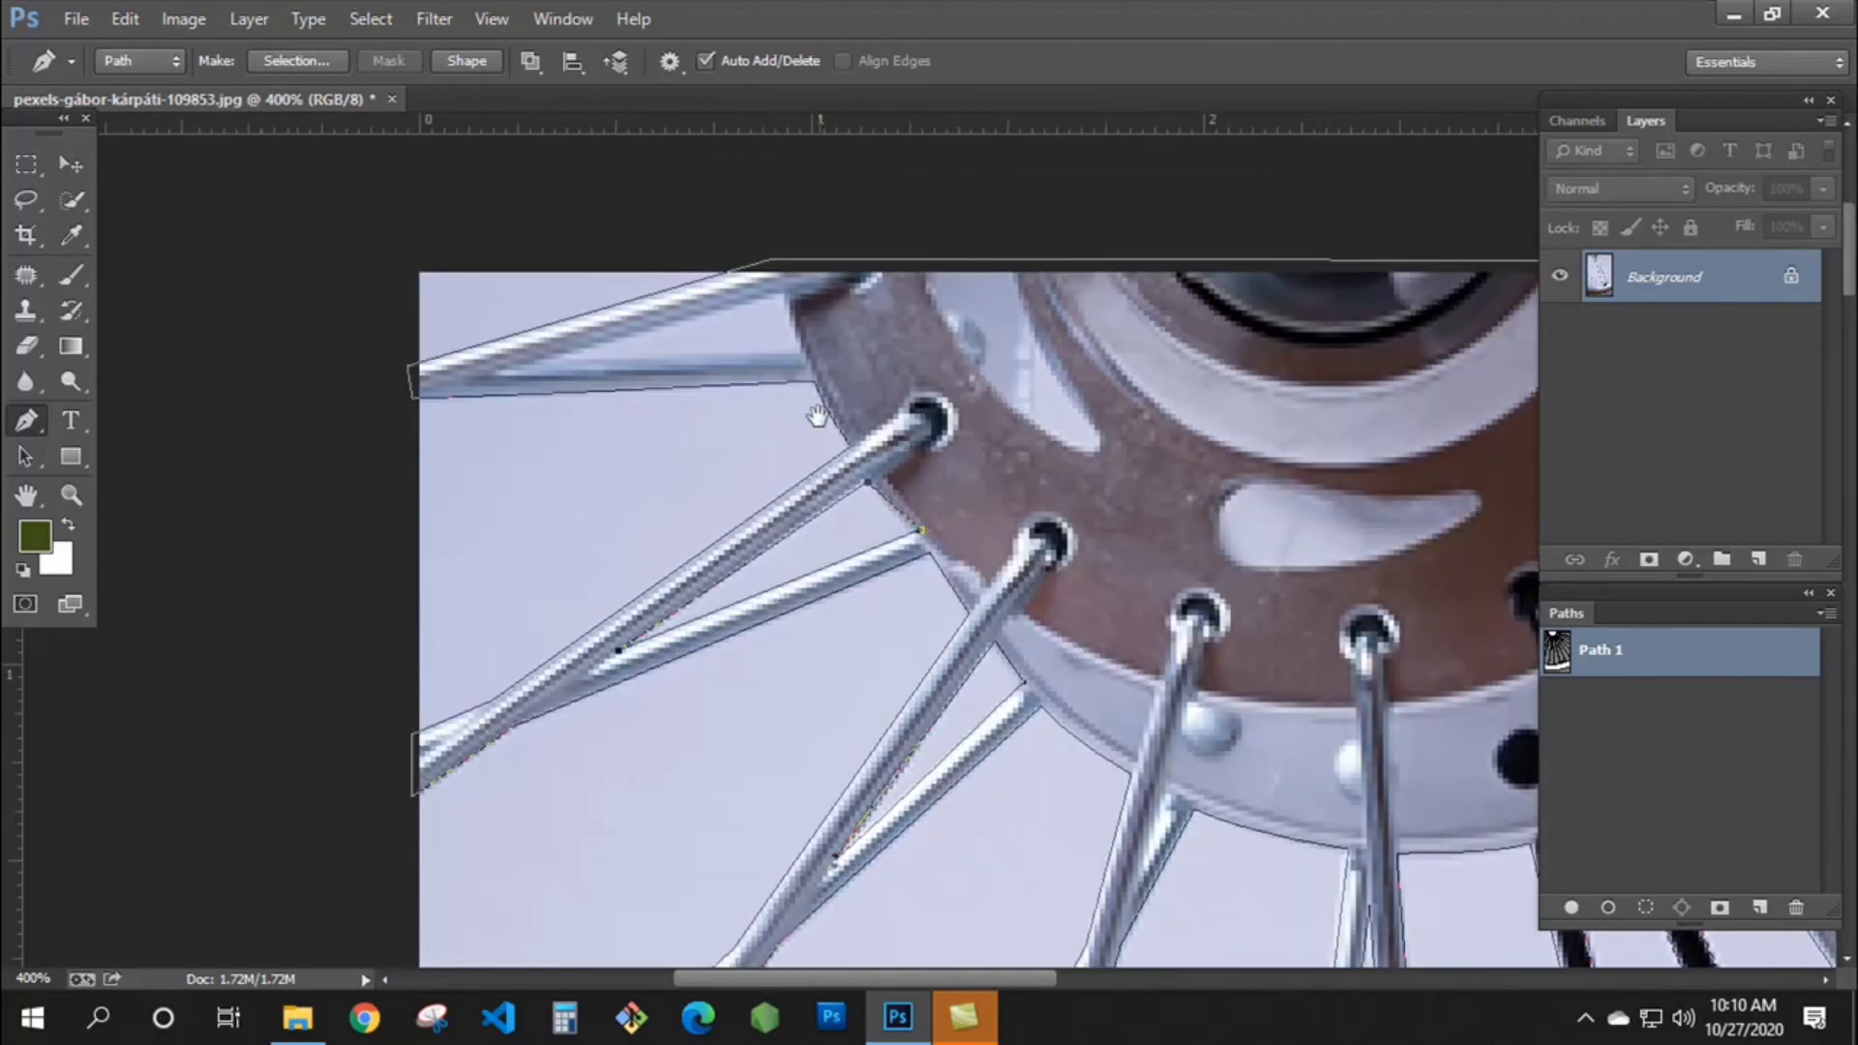
{"action": "left_click", "coordinate": [782, 293]}
{"action": "left_click", "coordinate": [800, 353]}
- Load Path 1 as a selection and preview it in Quick Mask mode
{"action": "left_click", "coordinate": [755, 402], "text": "alt"}
{"action": "left_click_drag", "start_coordinate": [1423, 488], "coordinate": [386, 518]}
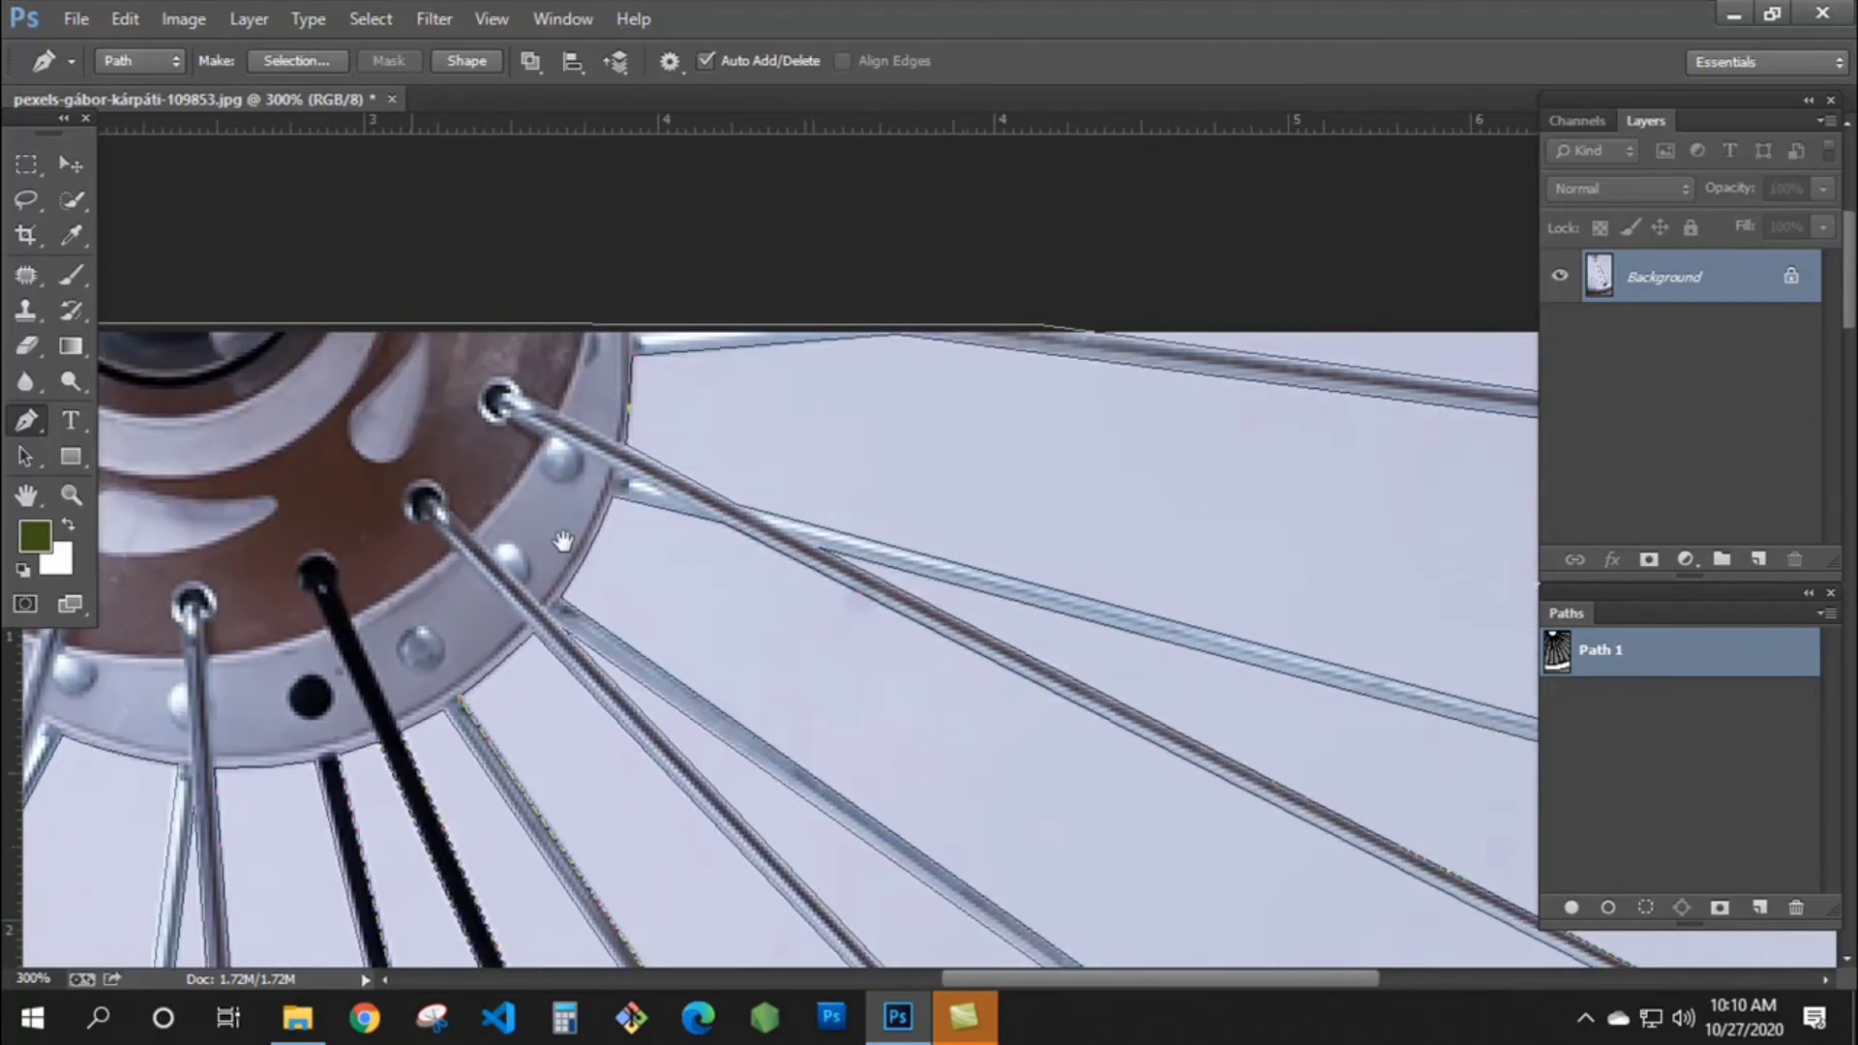
{"action": "left_click_drag", "start_coordinate": [931, 574], "coordinate": [419, 600]}
{"action": "left_click_drag", "start_coordinate": [608, 953], "coordinate": [788, 481]}
{"action": "left_click", "coordinate": [787, 485], "text": "alt"}
{"action": "left_click_drag", "start_coordinate": [790, 565], "coordinate": [967, 440]}
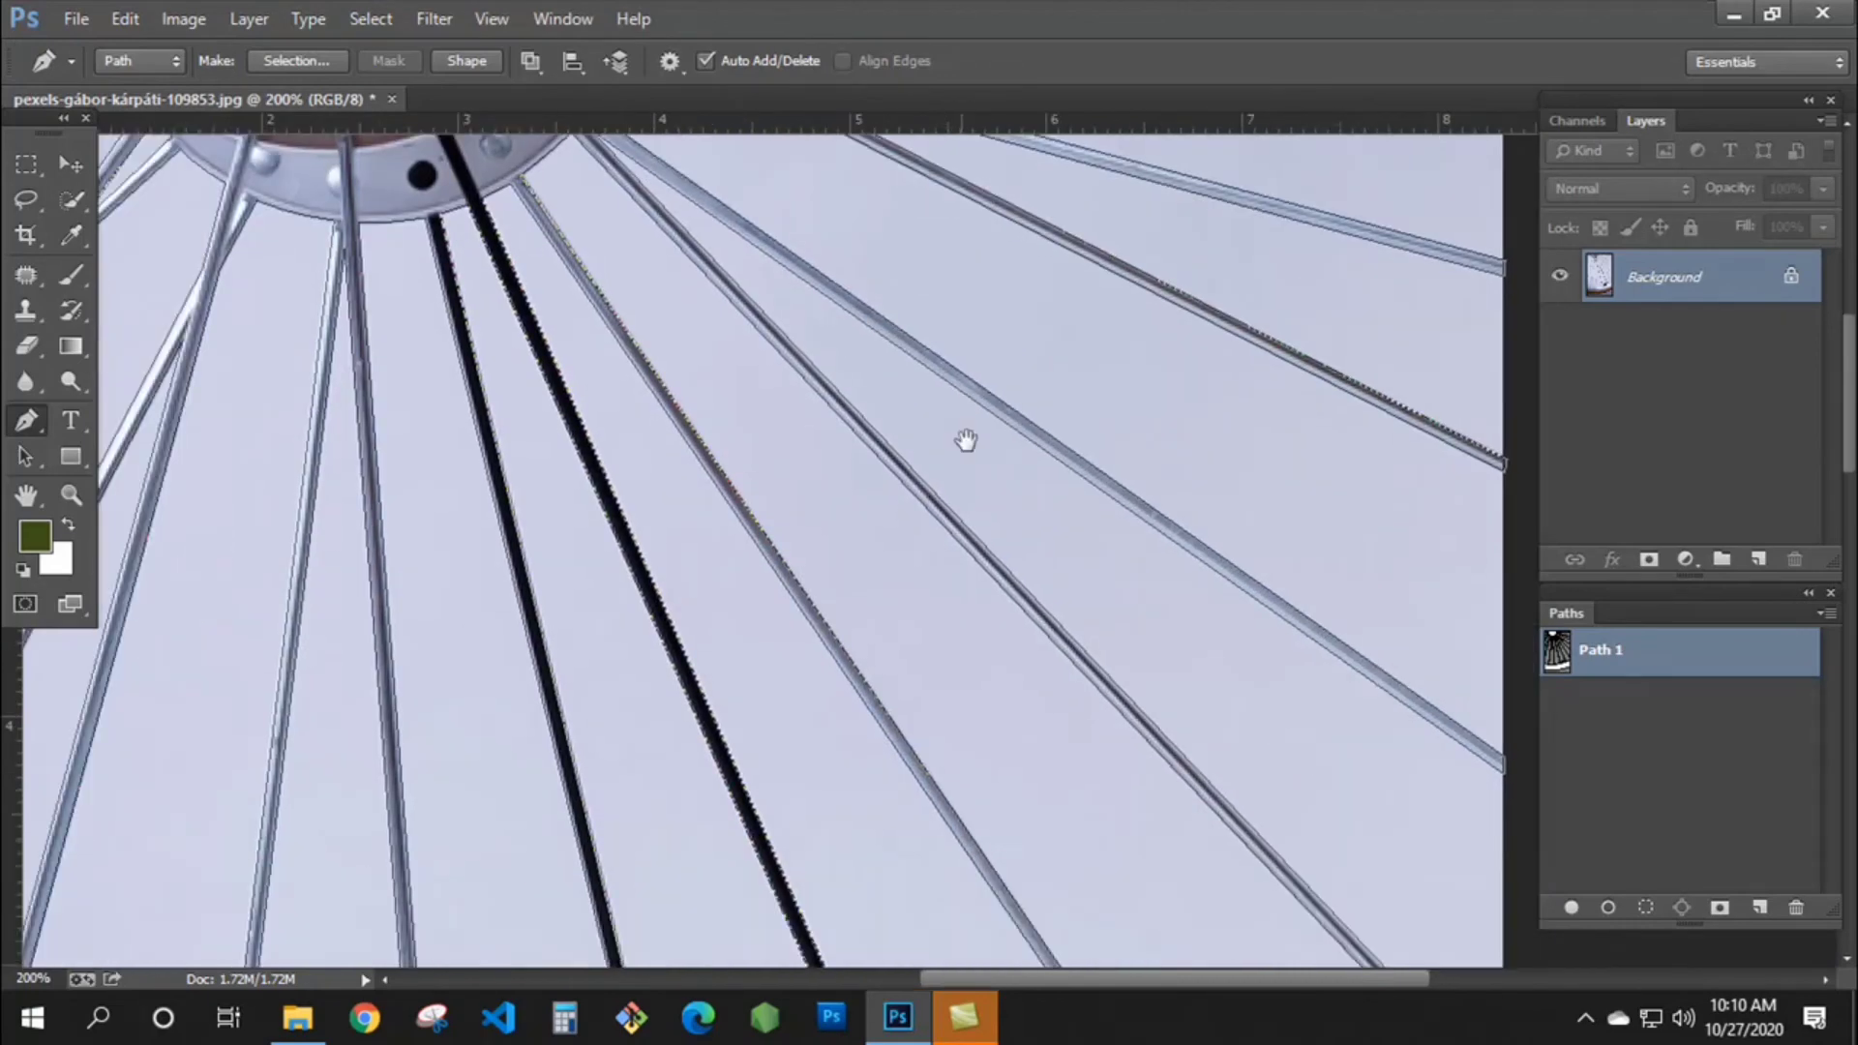
{"action": "left_click", "coordinate": [1556, 653], "text": "ctrl"}
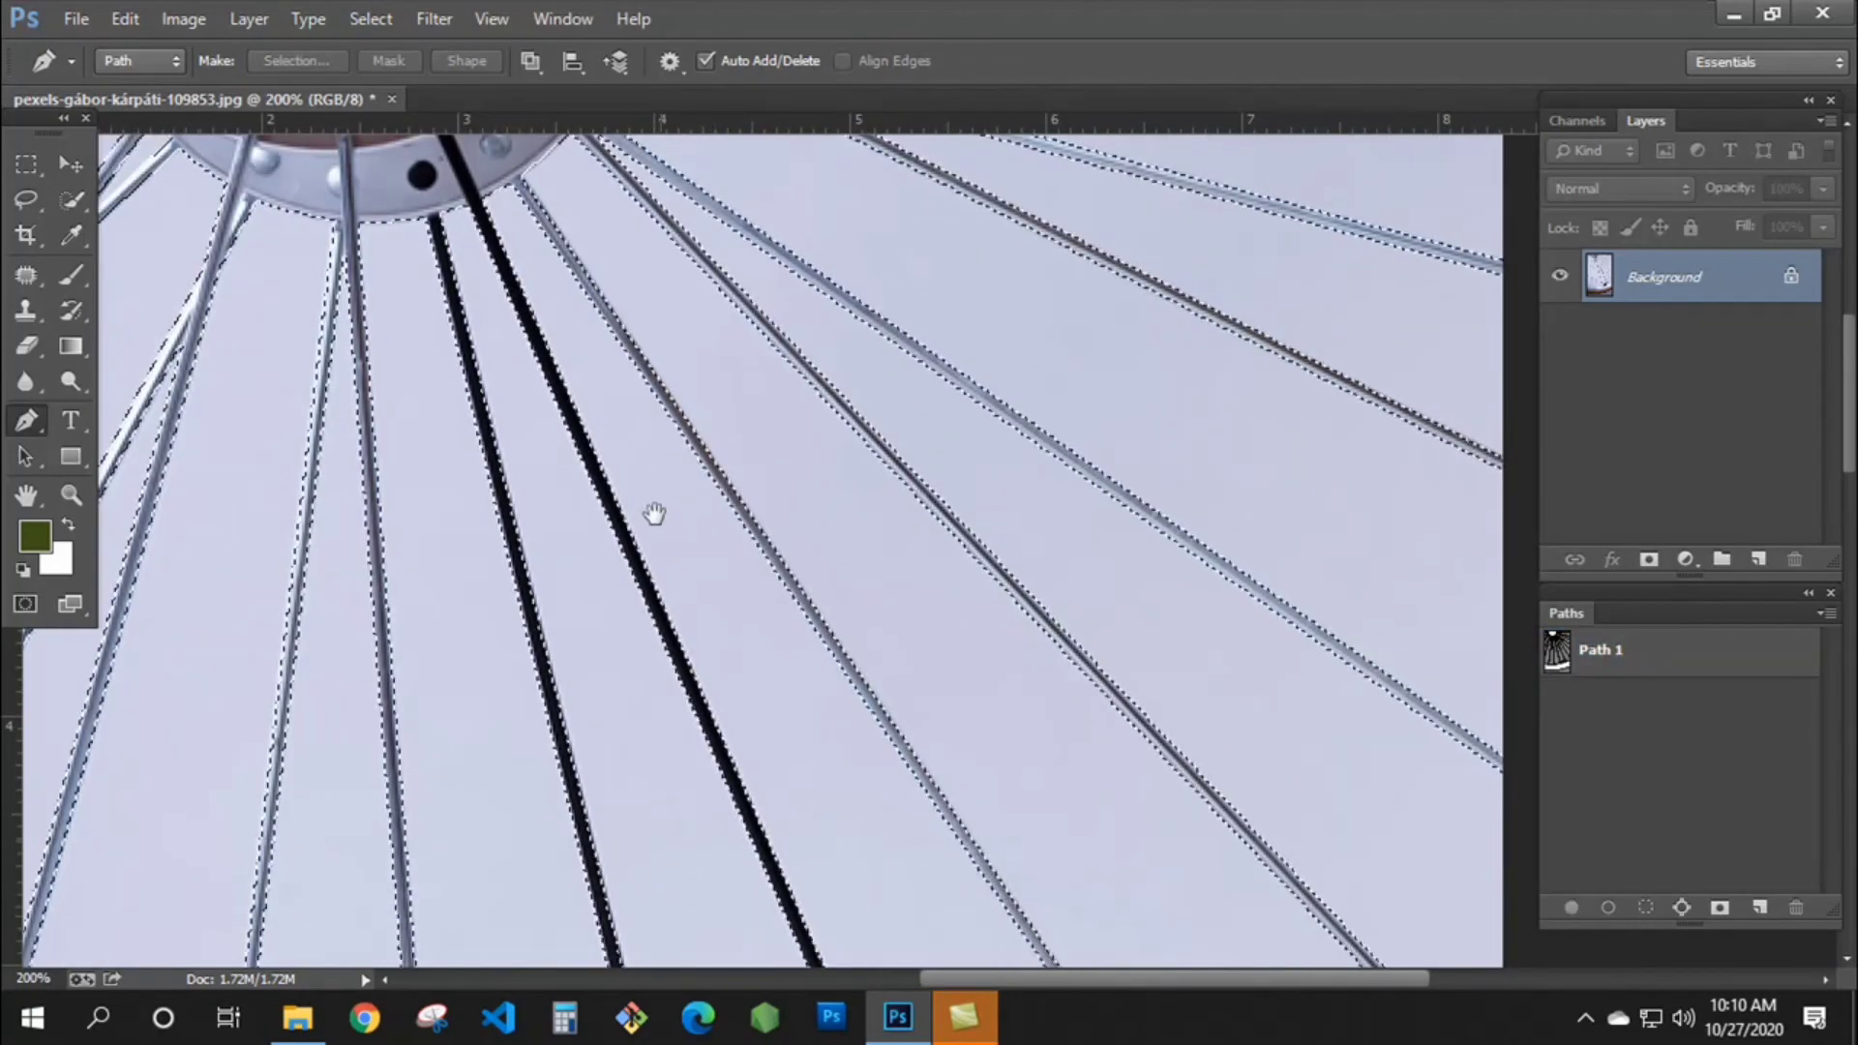
{"action": "left_click_drag", "start_coordinate": [643, 625], "coordinate": [775, 412]}
{"action": "left_click", "coordinate": [804, 597], "text": "alt"}
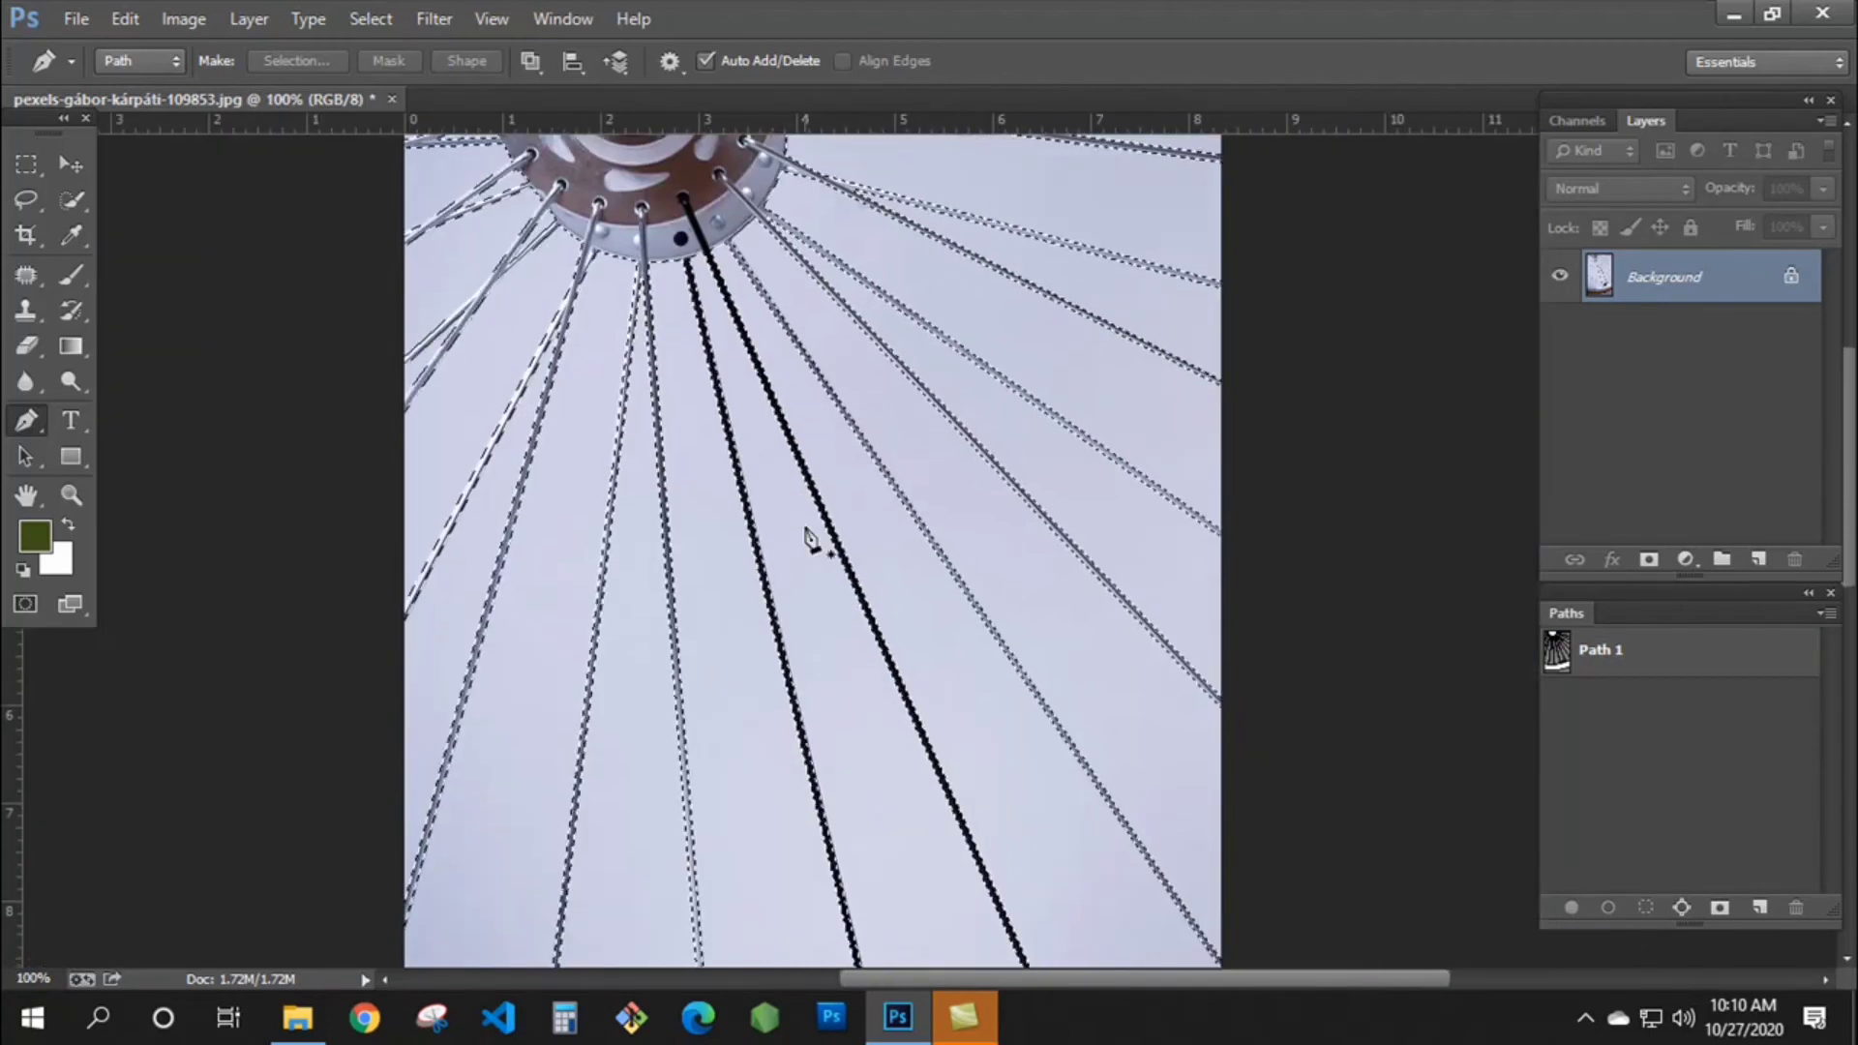
{"action": "key", "text": "q"}
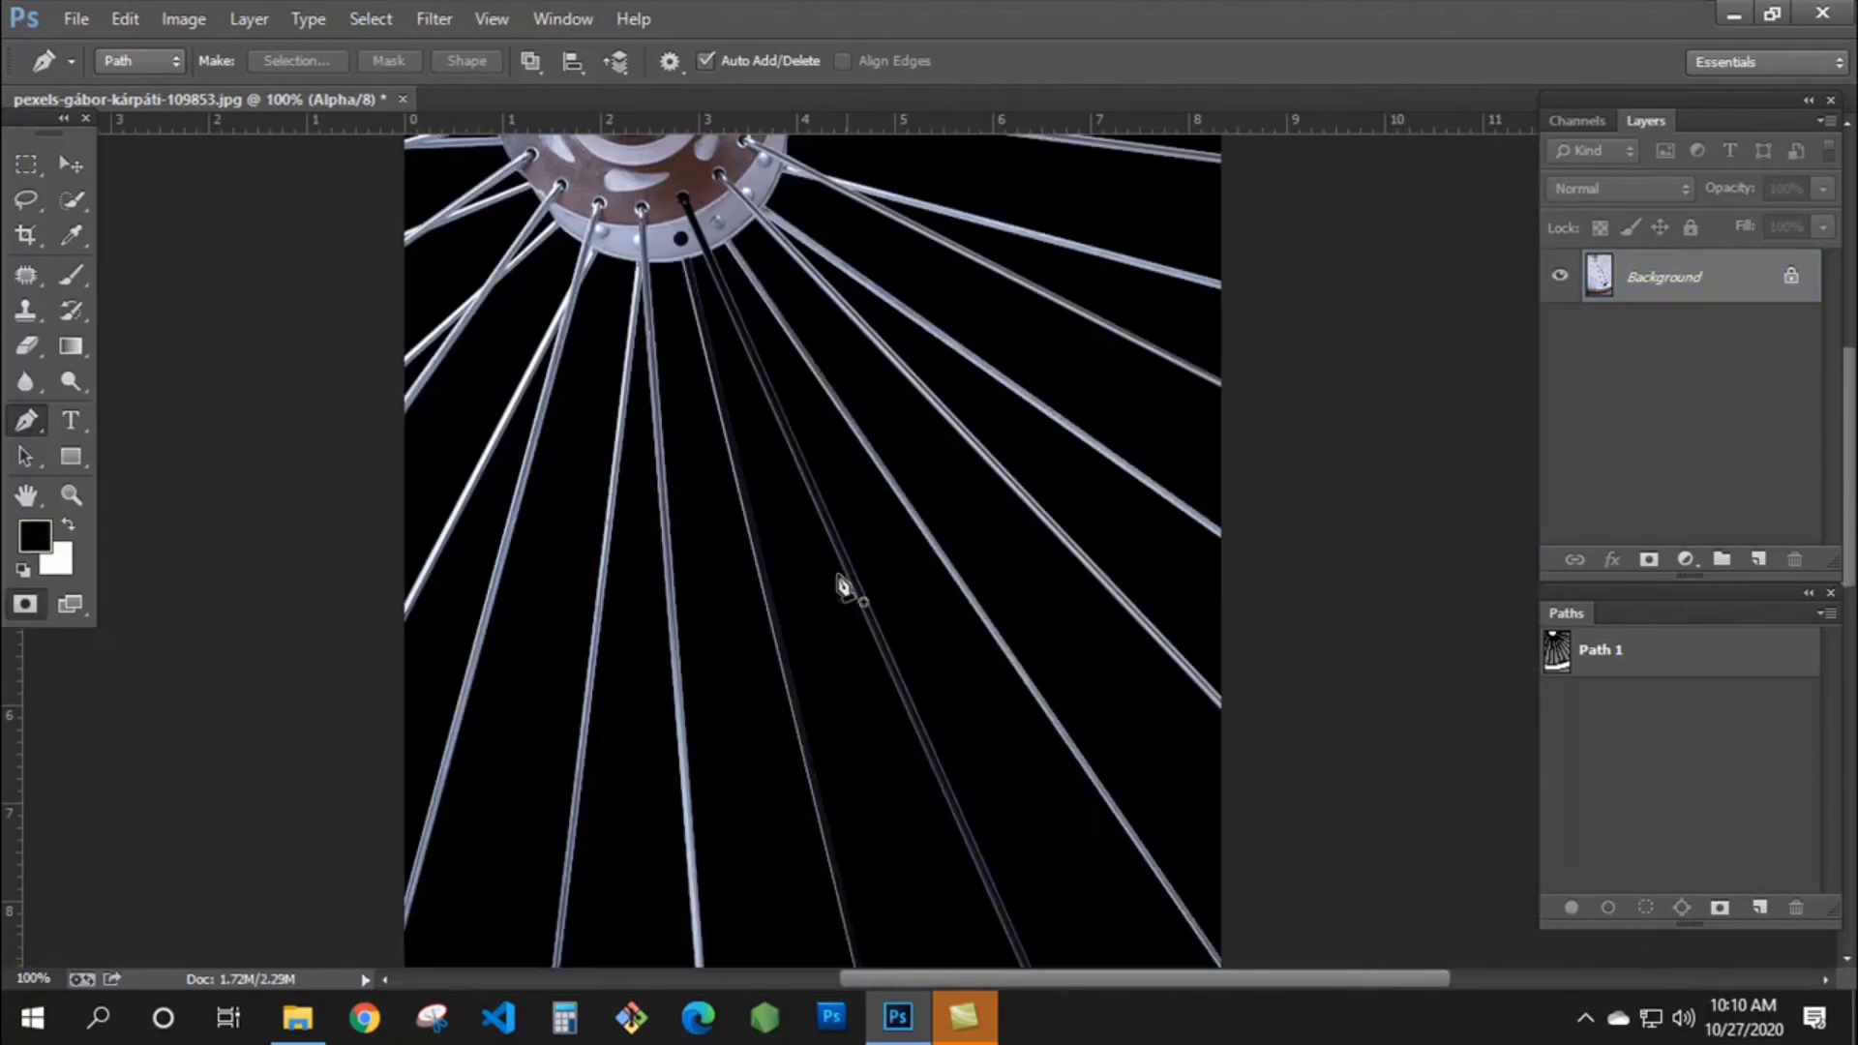
- Examine the masked cutout along the spokes, nipples, black ball, rim and hub for path errors
{"action": "left_click_drag", "start_coordinate": [822, 549], "coordinate": [789, 134]}
{"action": "left_click", "coordinate": [840, 425], "text": "ctrl"}
{"action": "left_click_drag", "start_coordinate": [863, 510], "coordinate": [817, 143]}
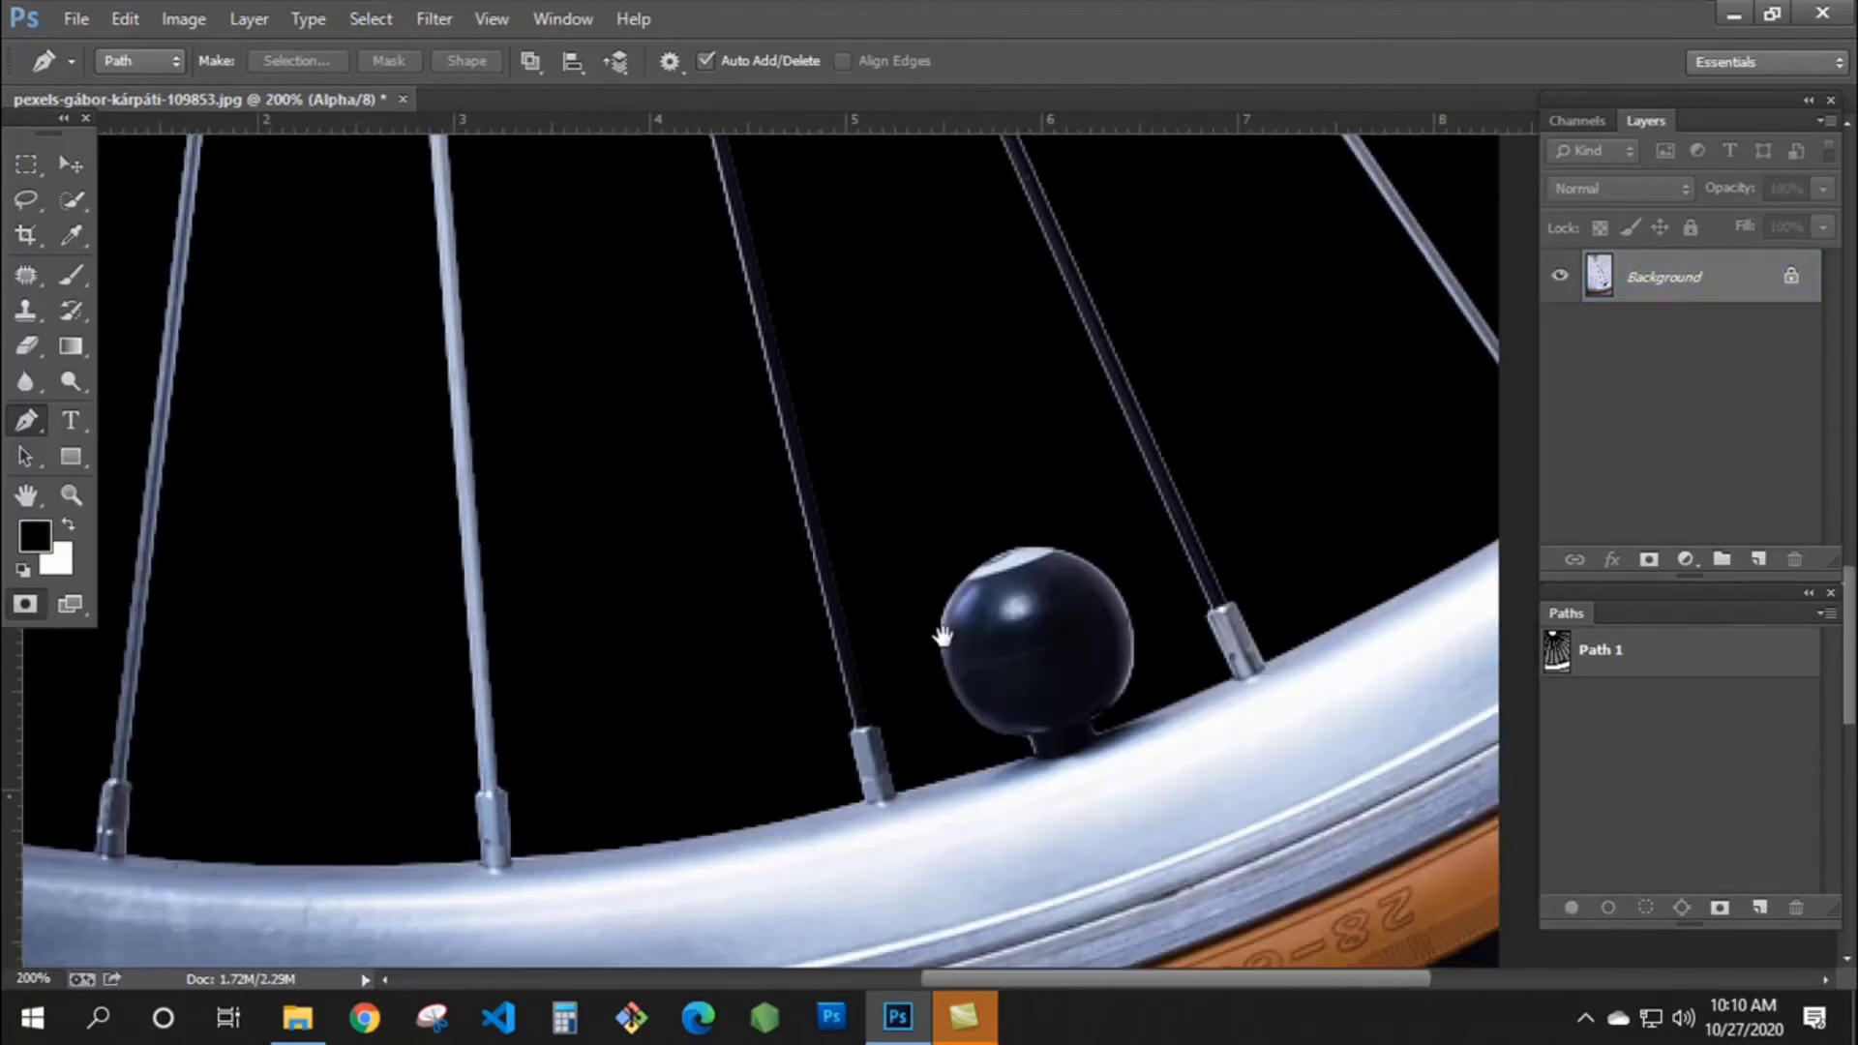
{"action": "left_click_drag", "start_coordinate": [924, 616], "coordinate": [964, 824]}
{"action": "left_click", "coordinate": [900, 440], "text": "alt"}
{"action": "left_click_drag", "start_coordinate": [830, 378], "coordinate": [900, 713]}
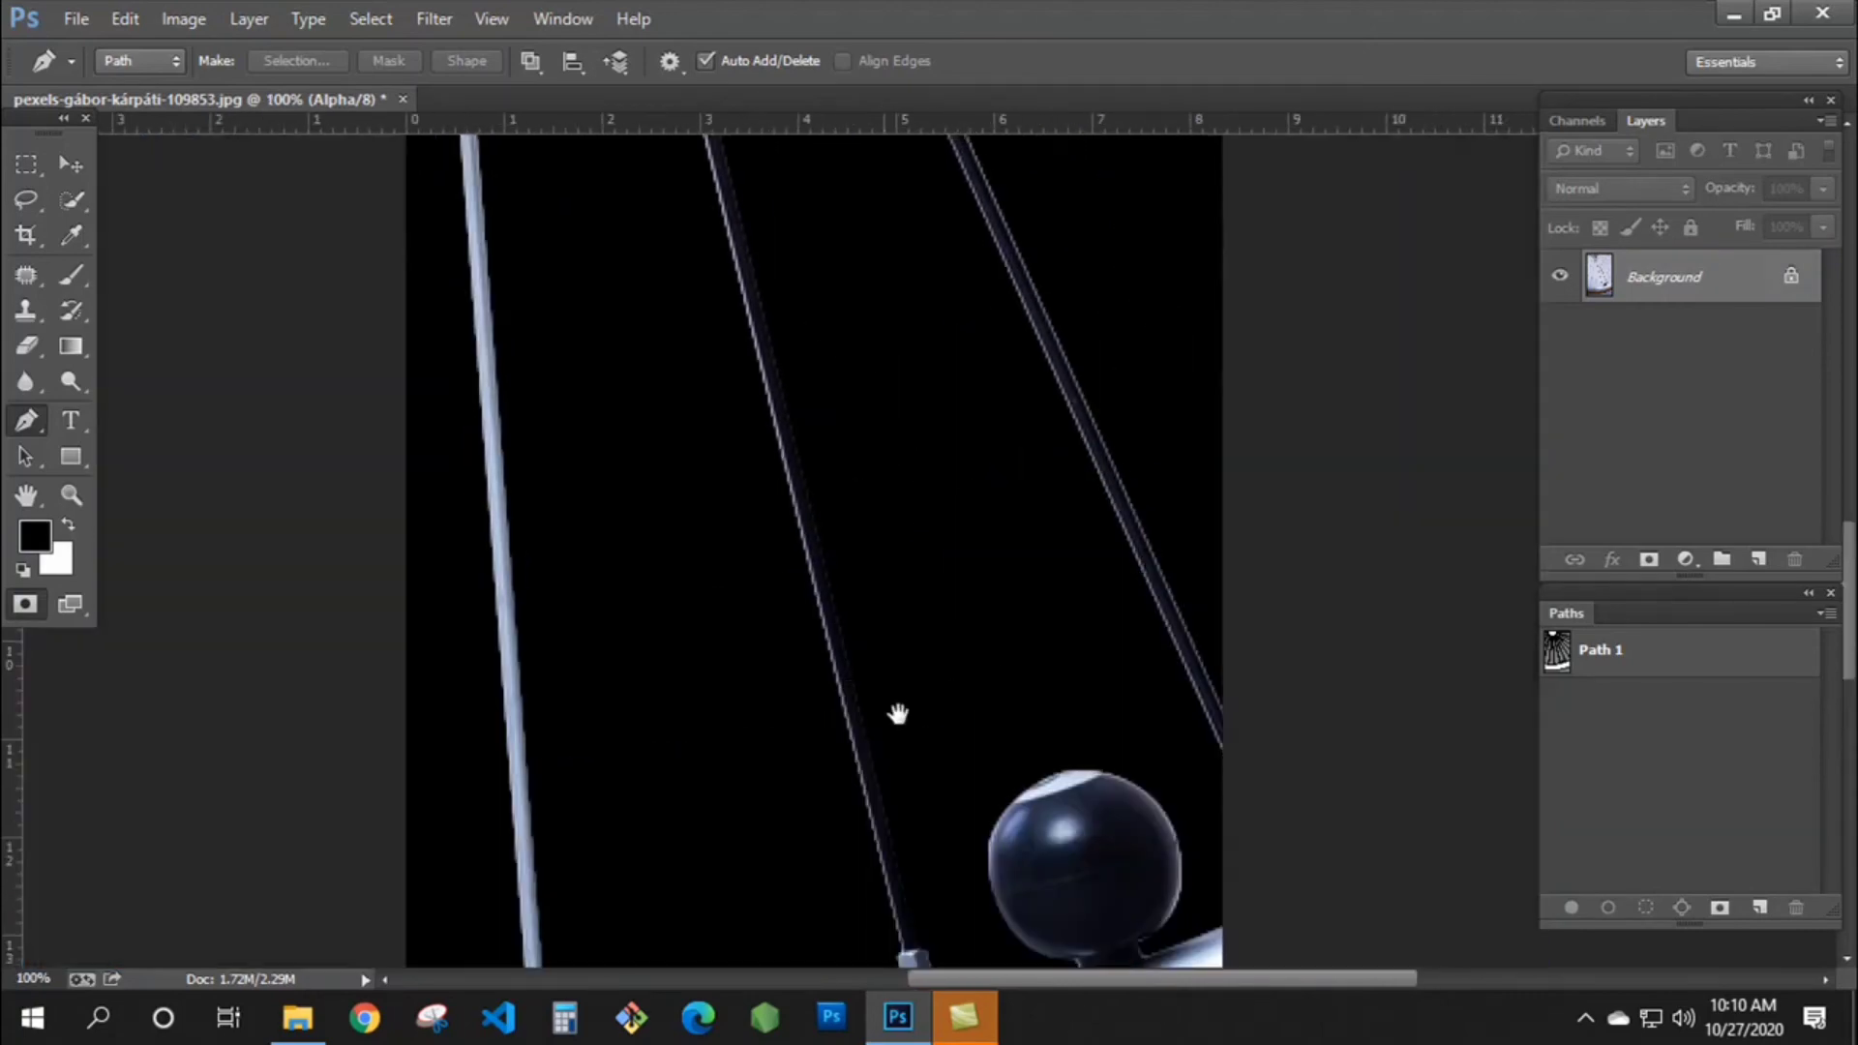
{"action": "left_click_drag", "start_coordinate": [820, 451], "coordinate": [862, 794]}
{"action": "left_click_drag", "start_coordinate": [870, 588], "coordinate": [867, 352]}
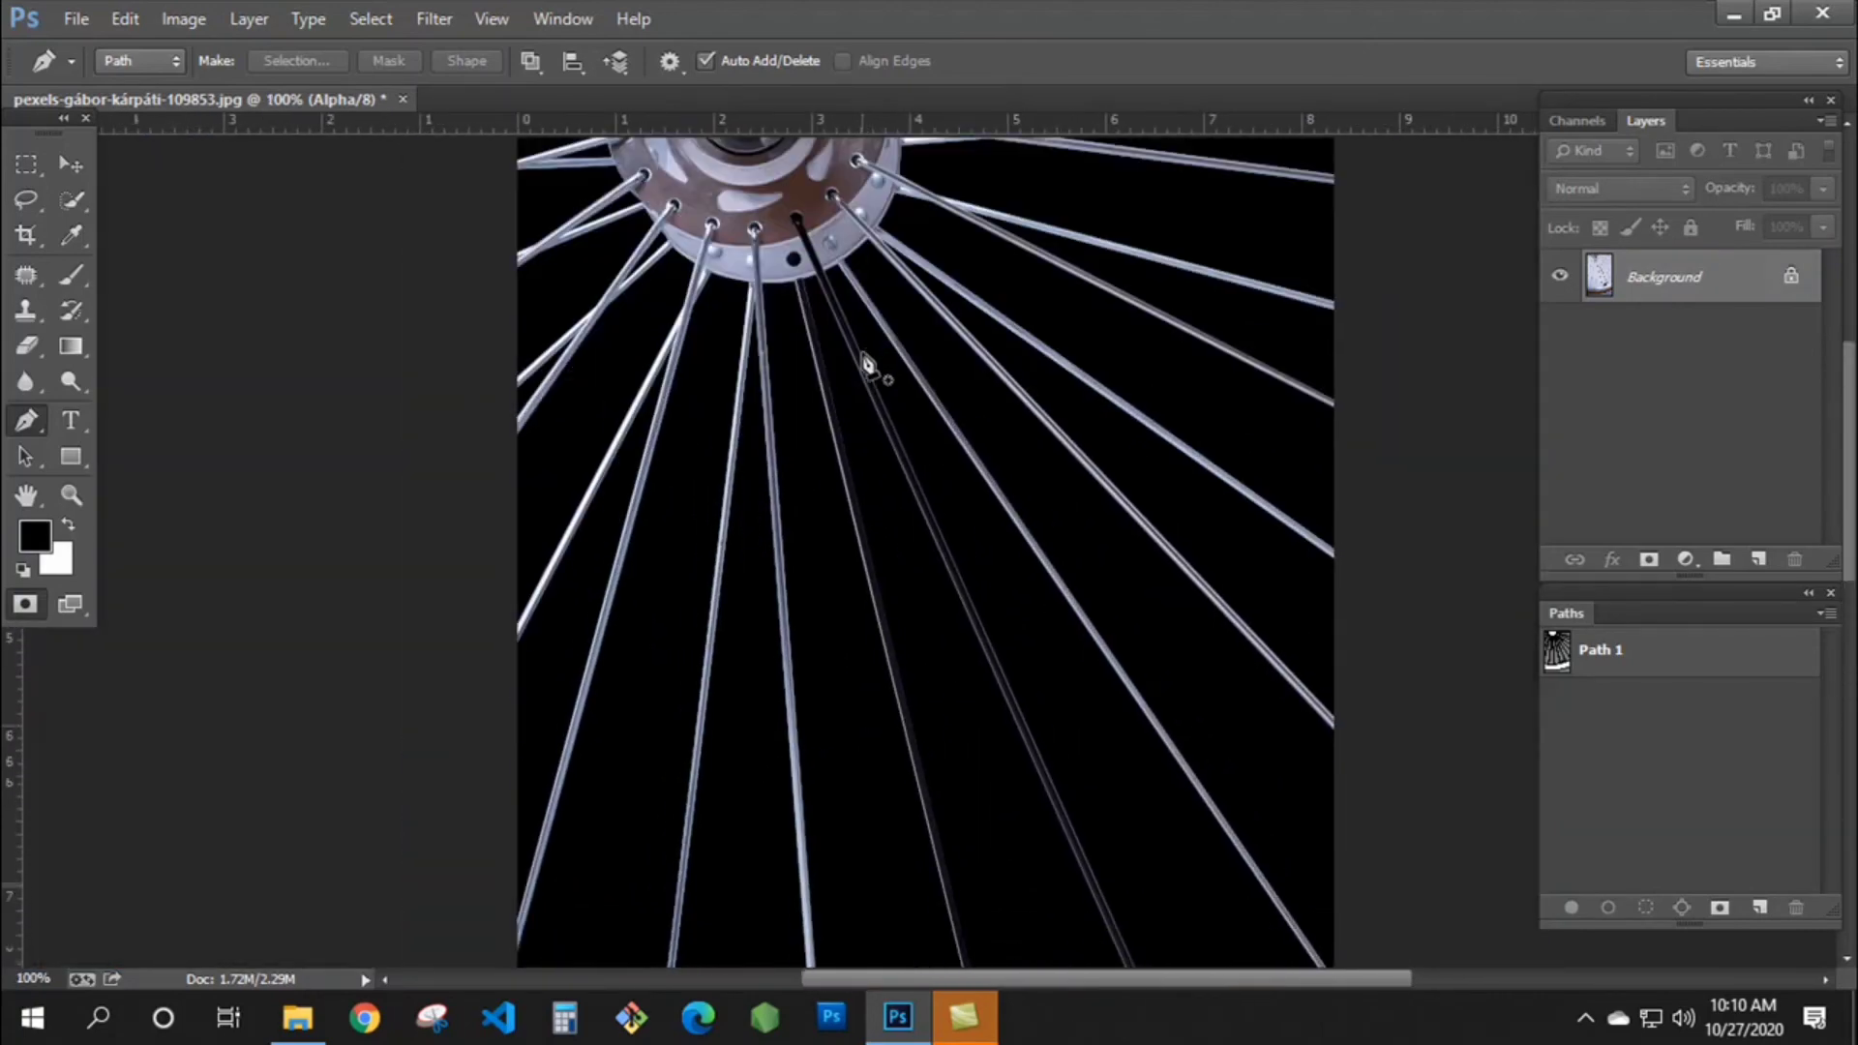
- Leave Quick Mask mode, deselect the wheel and fit the whole image in view
{"action": "key", "text": "q"}
{"action": "left_click_drag", "start_coordinate": [893, 422], "coordinate": [891, 278]}
{"action": "left_click_drag", "start_coordinate": [1042, 735], "coordinate": [1005, 606]}
{"action": "scroll", "coordinate": [1004, 606], "scroll_direction": "up", "scroll_amount": 1}
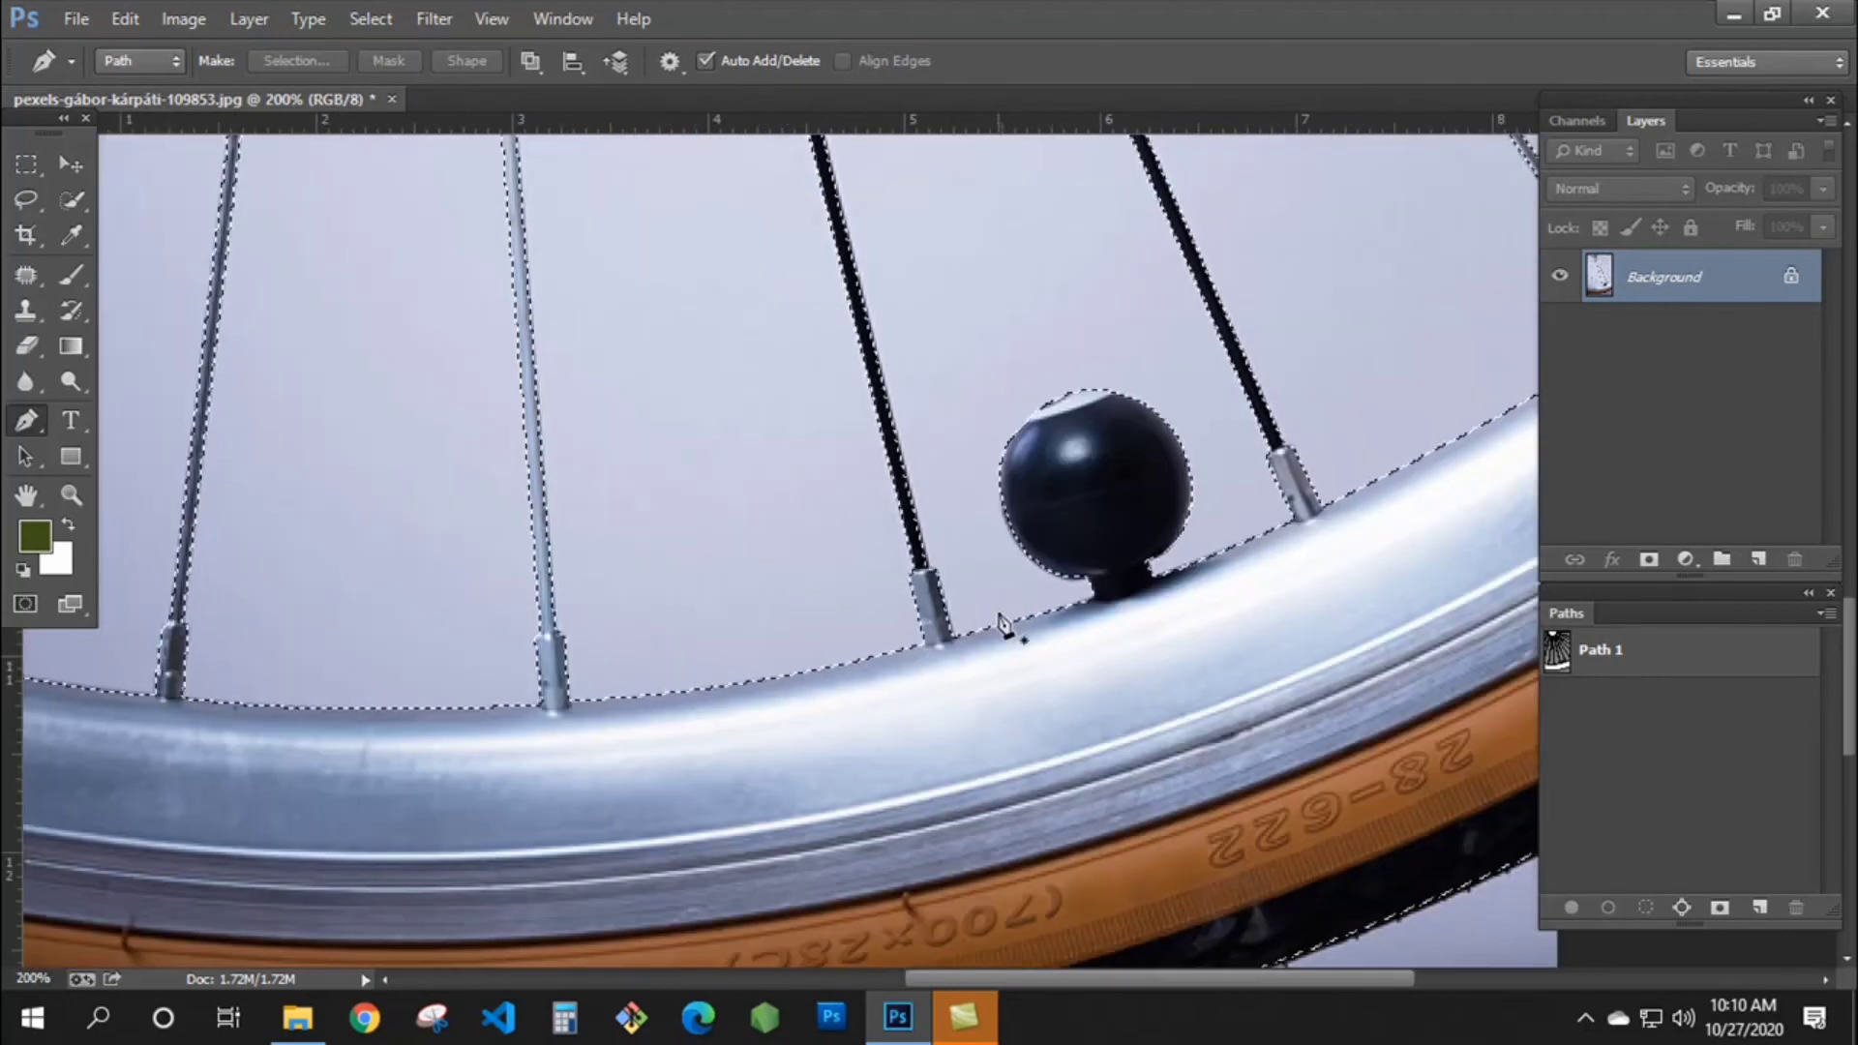
{"action": "key", "text": "ctrl+d"}
{"action": "left_click_drag", "start_coordinate": [933, 458], "coordinate": [942, 547]}
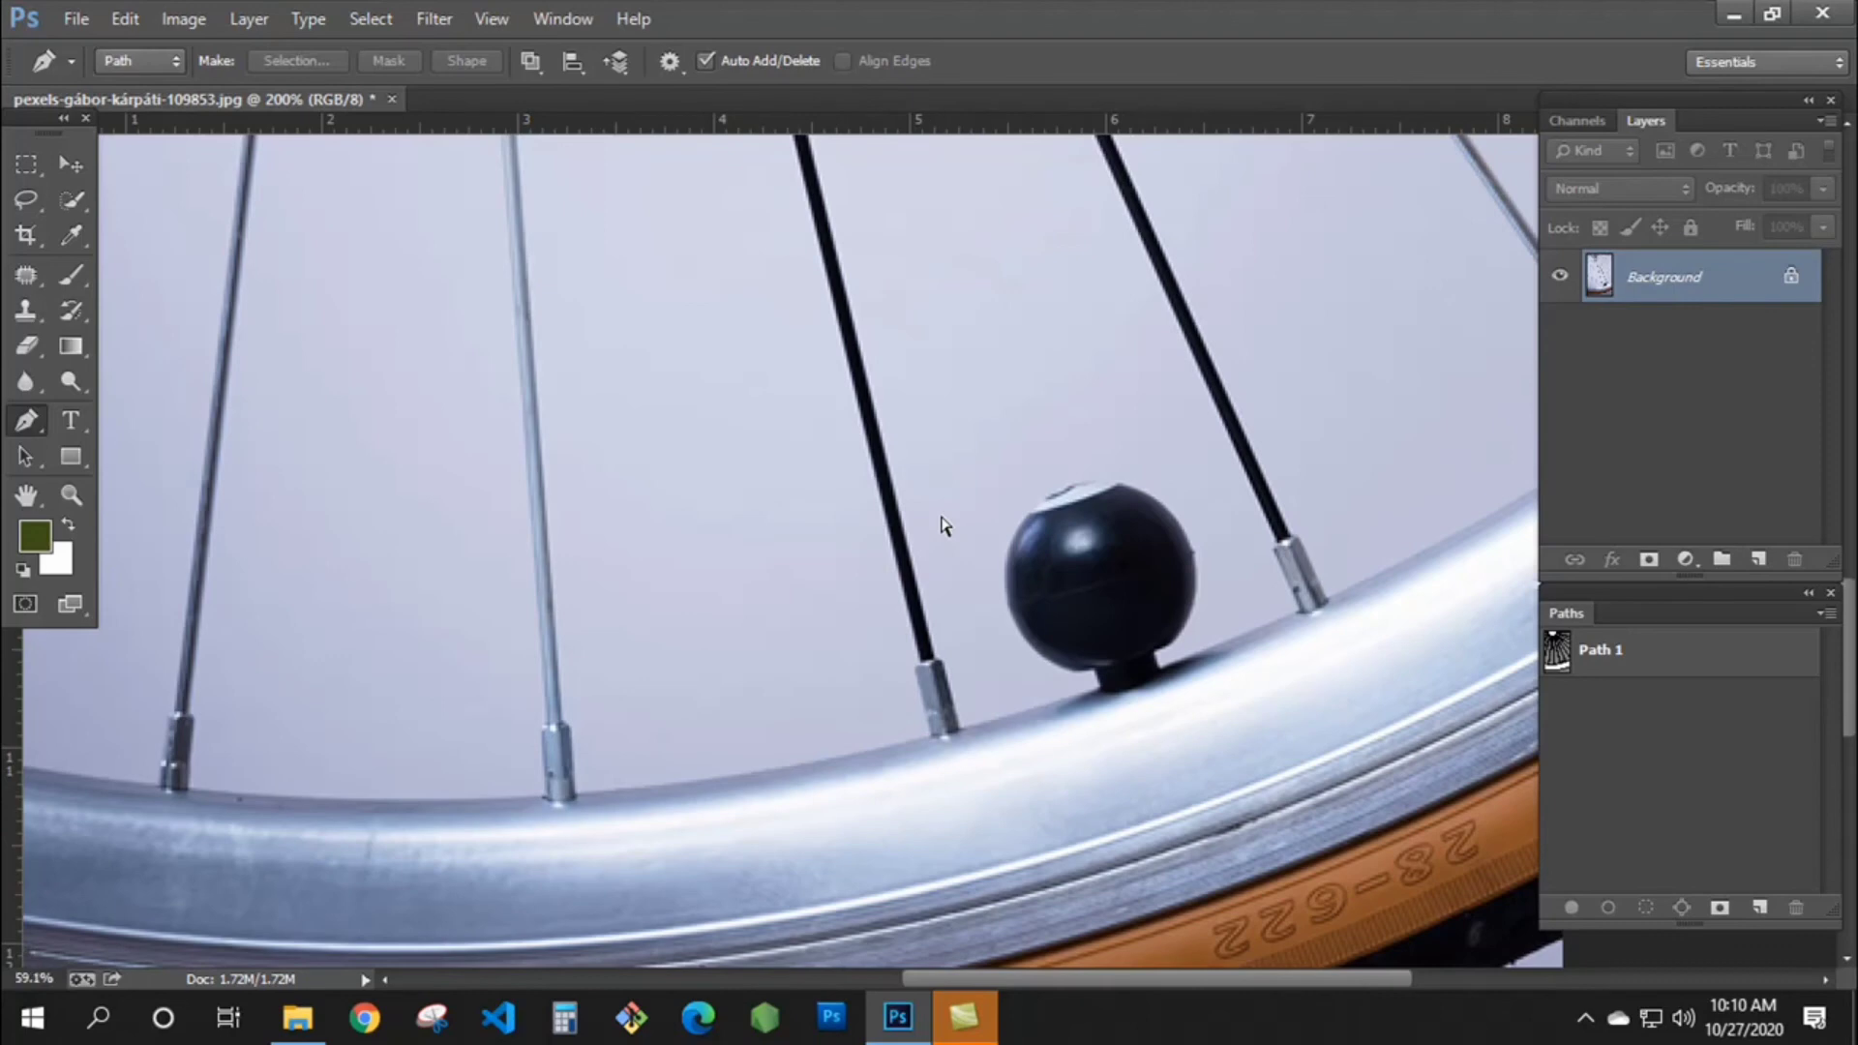
{"action": "key", "text": "ctrl+0"}
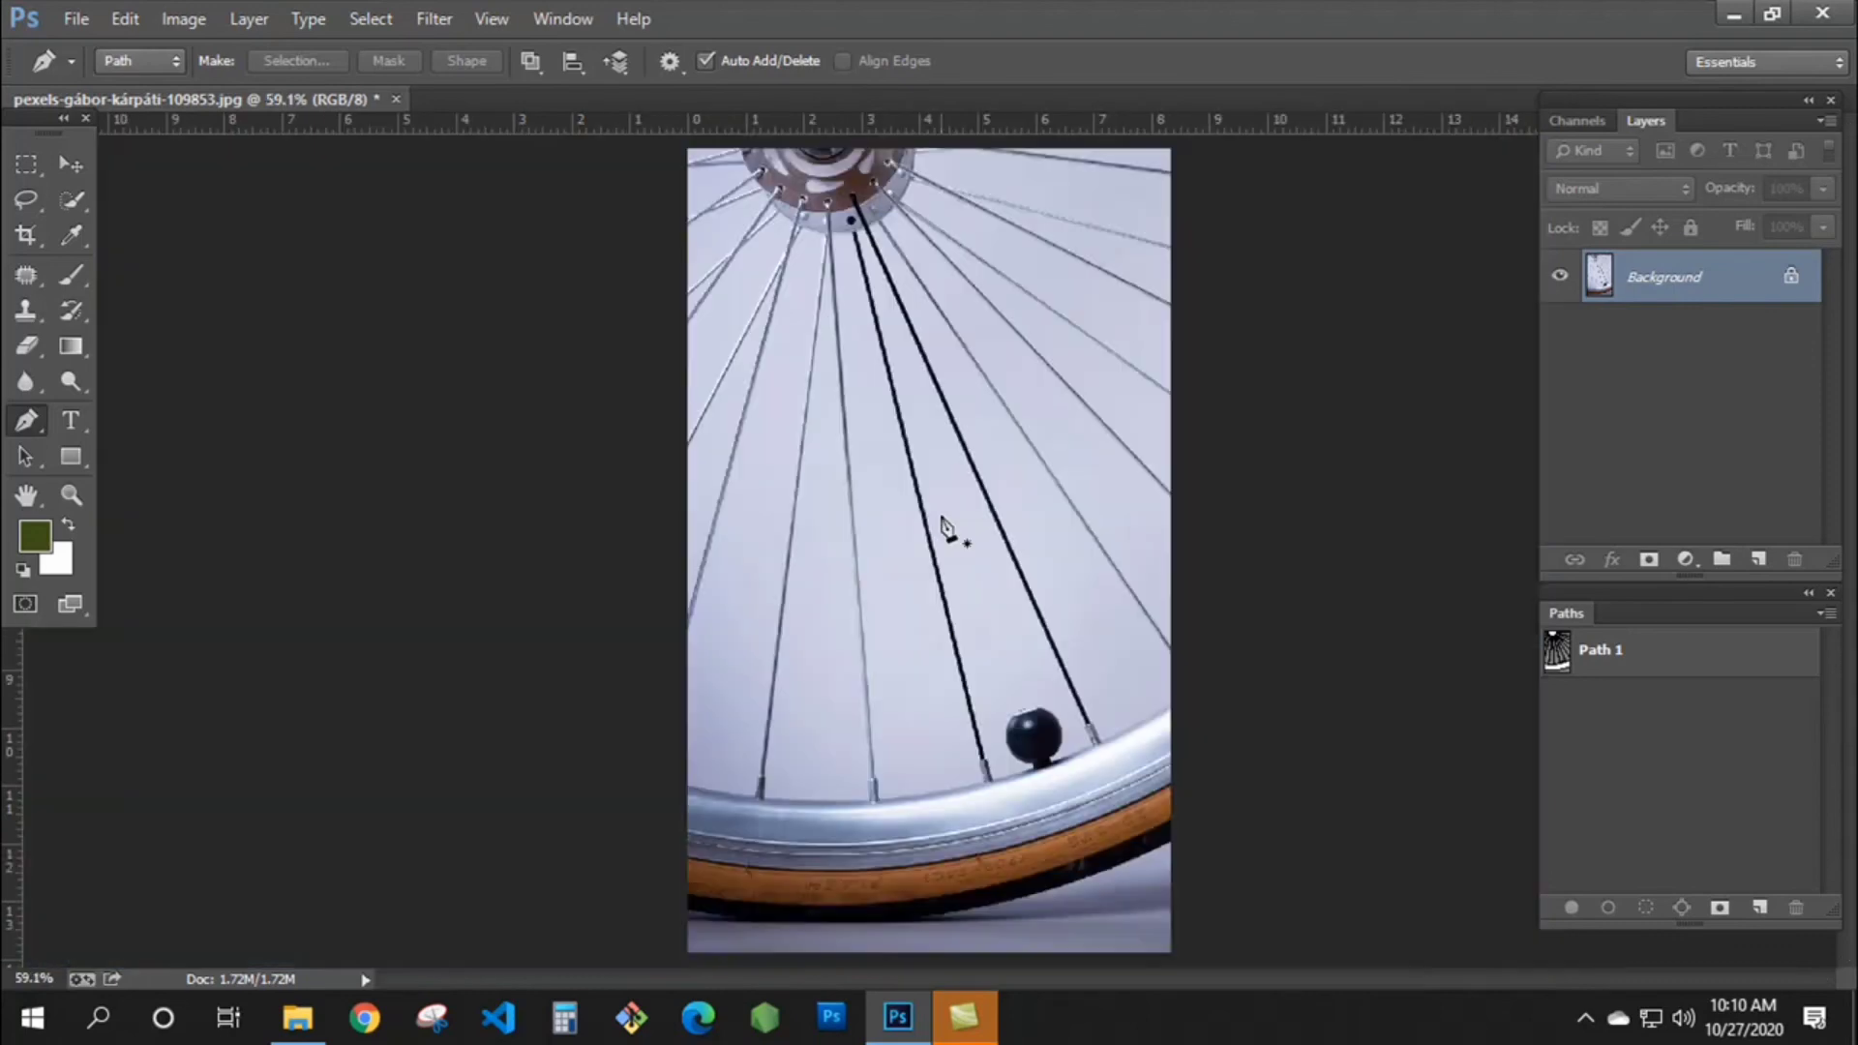
- Load Path 1 as a selection again and confirm white (ffffff) as the background color
{"action": "left_click", "coordinate": [1033, 496]}
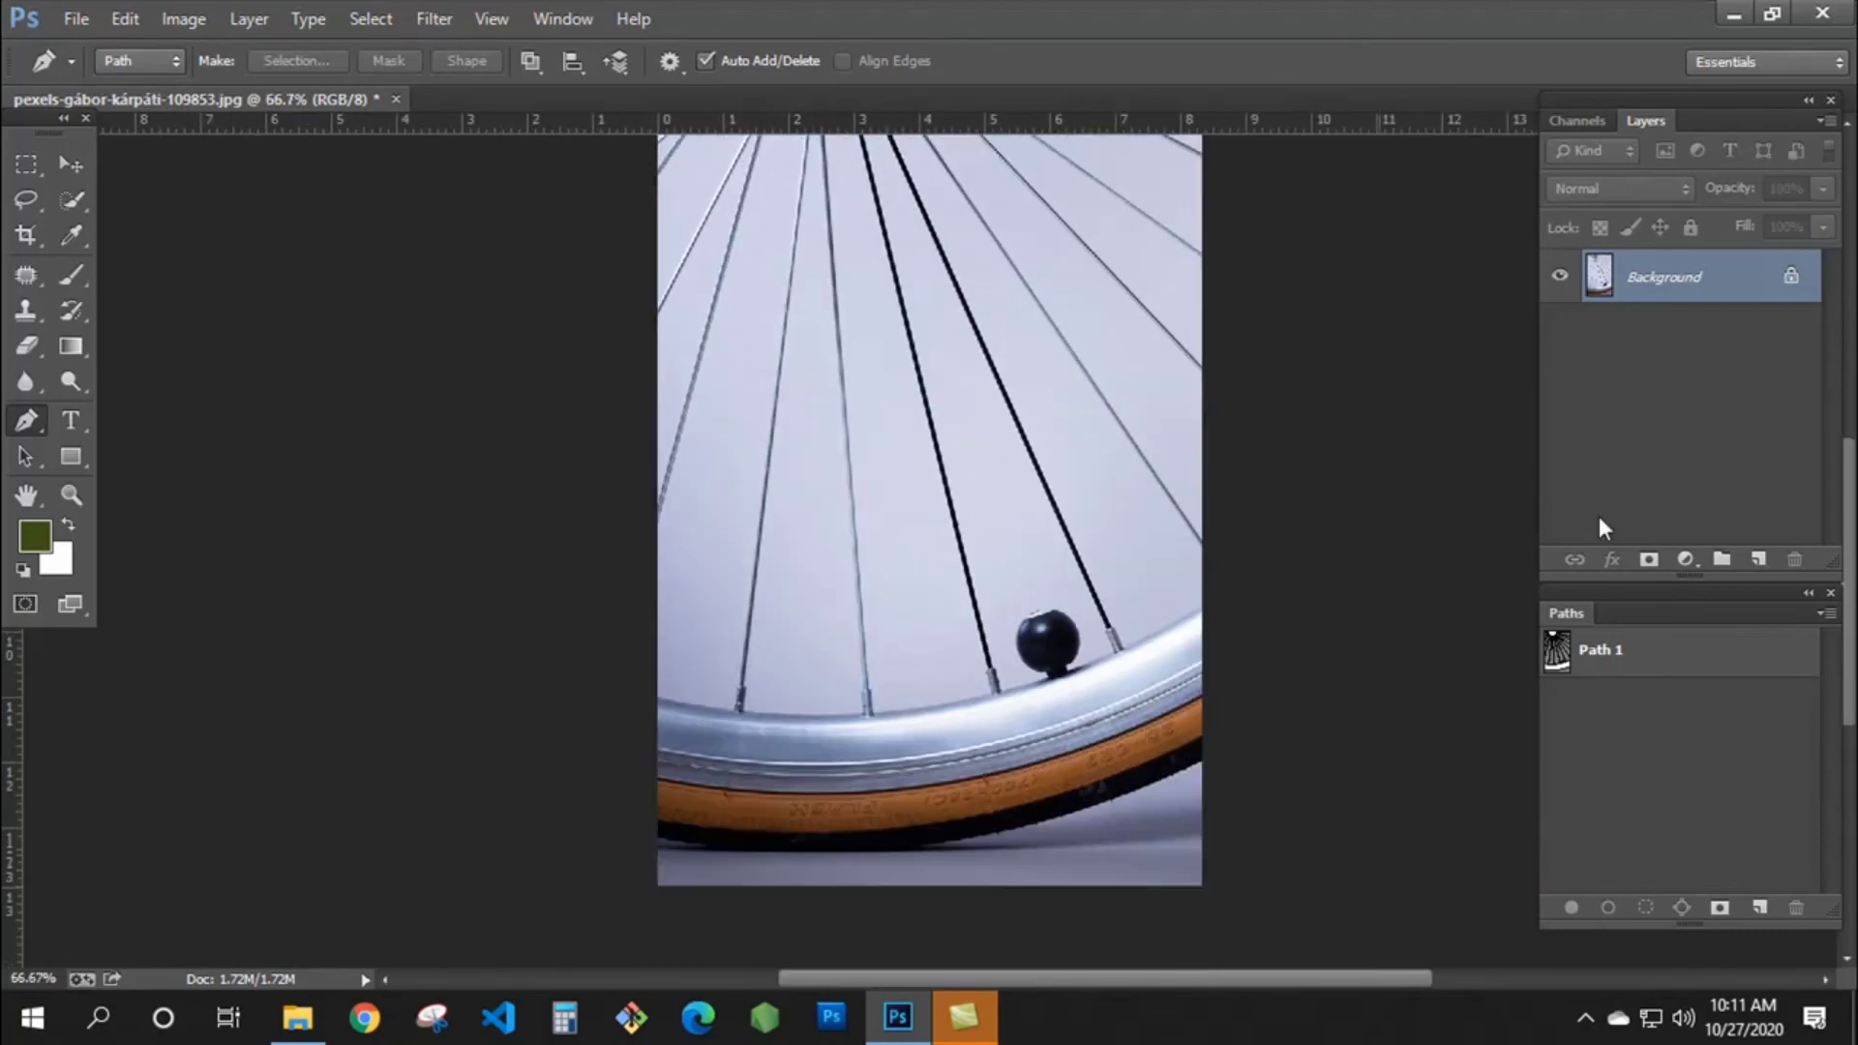
{"action": "left_click", "coordinate": [1553, 659], "text": "ctrl"}
{"action": "key", "text": "ctrl+1"}
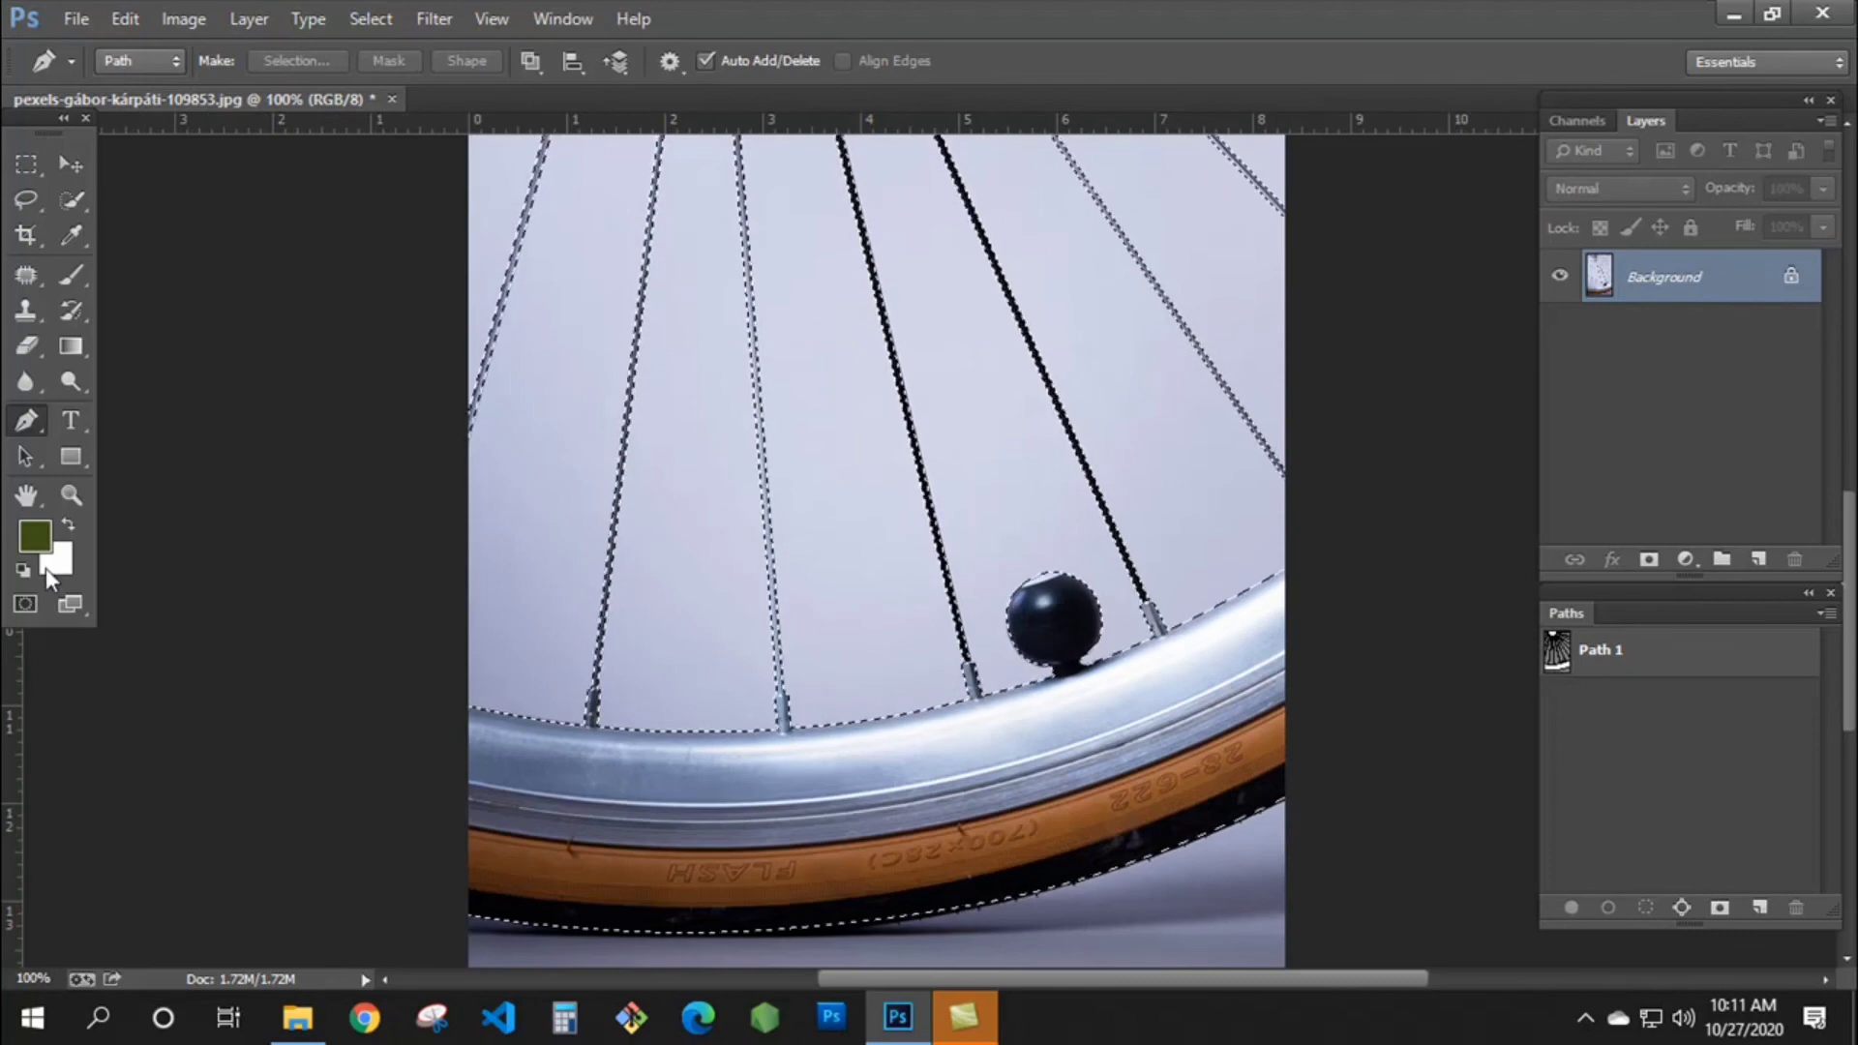
{"action": "left_click", "coordinate": [46, 565]}
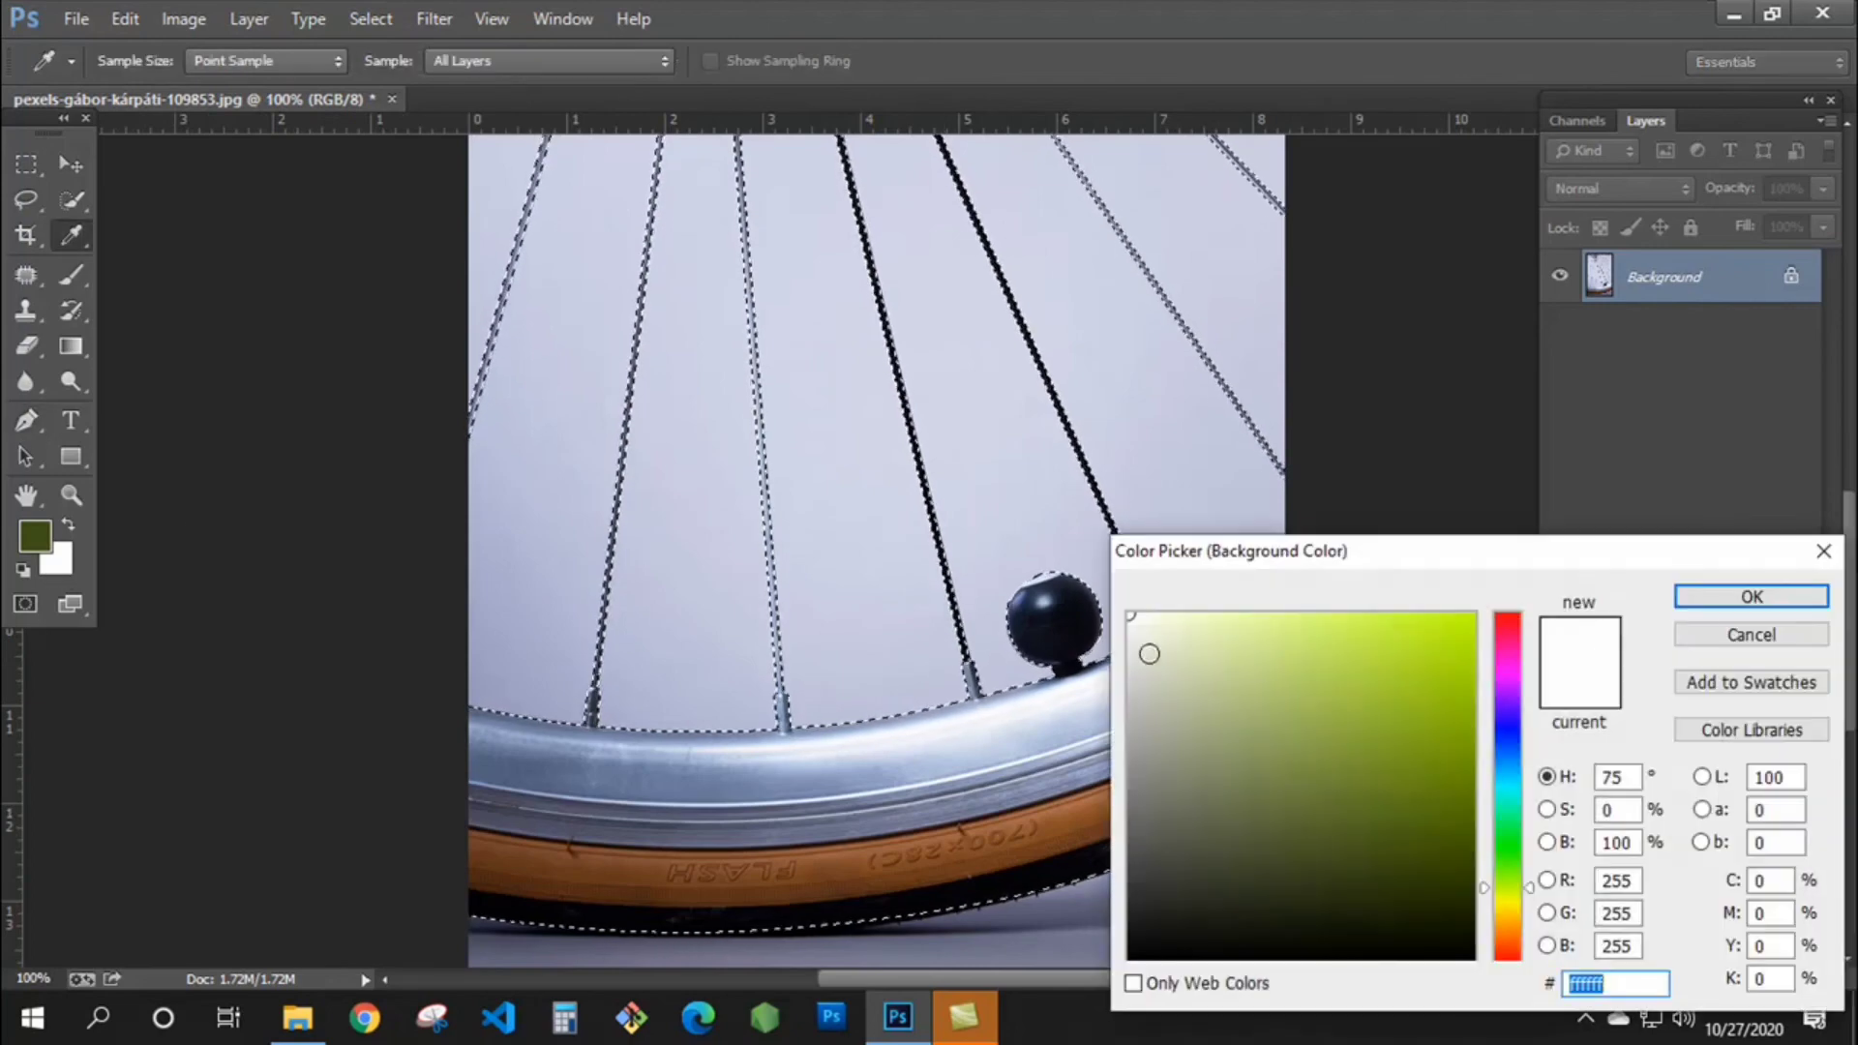
{"action": "left_click", "coordinate": [1752, 597]}
{"action": "key", "text": "p"}
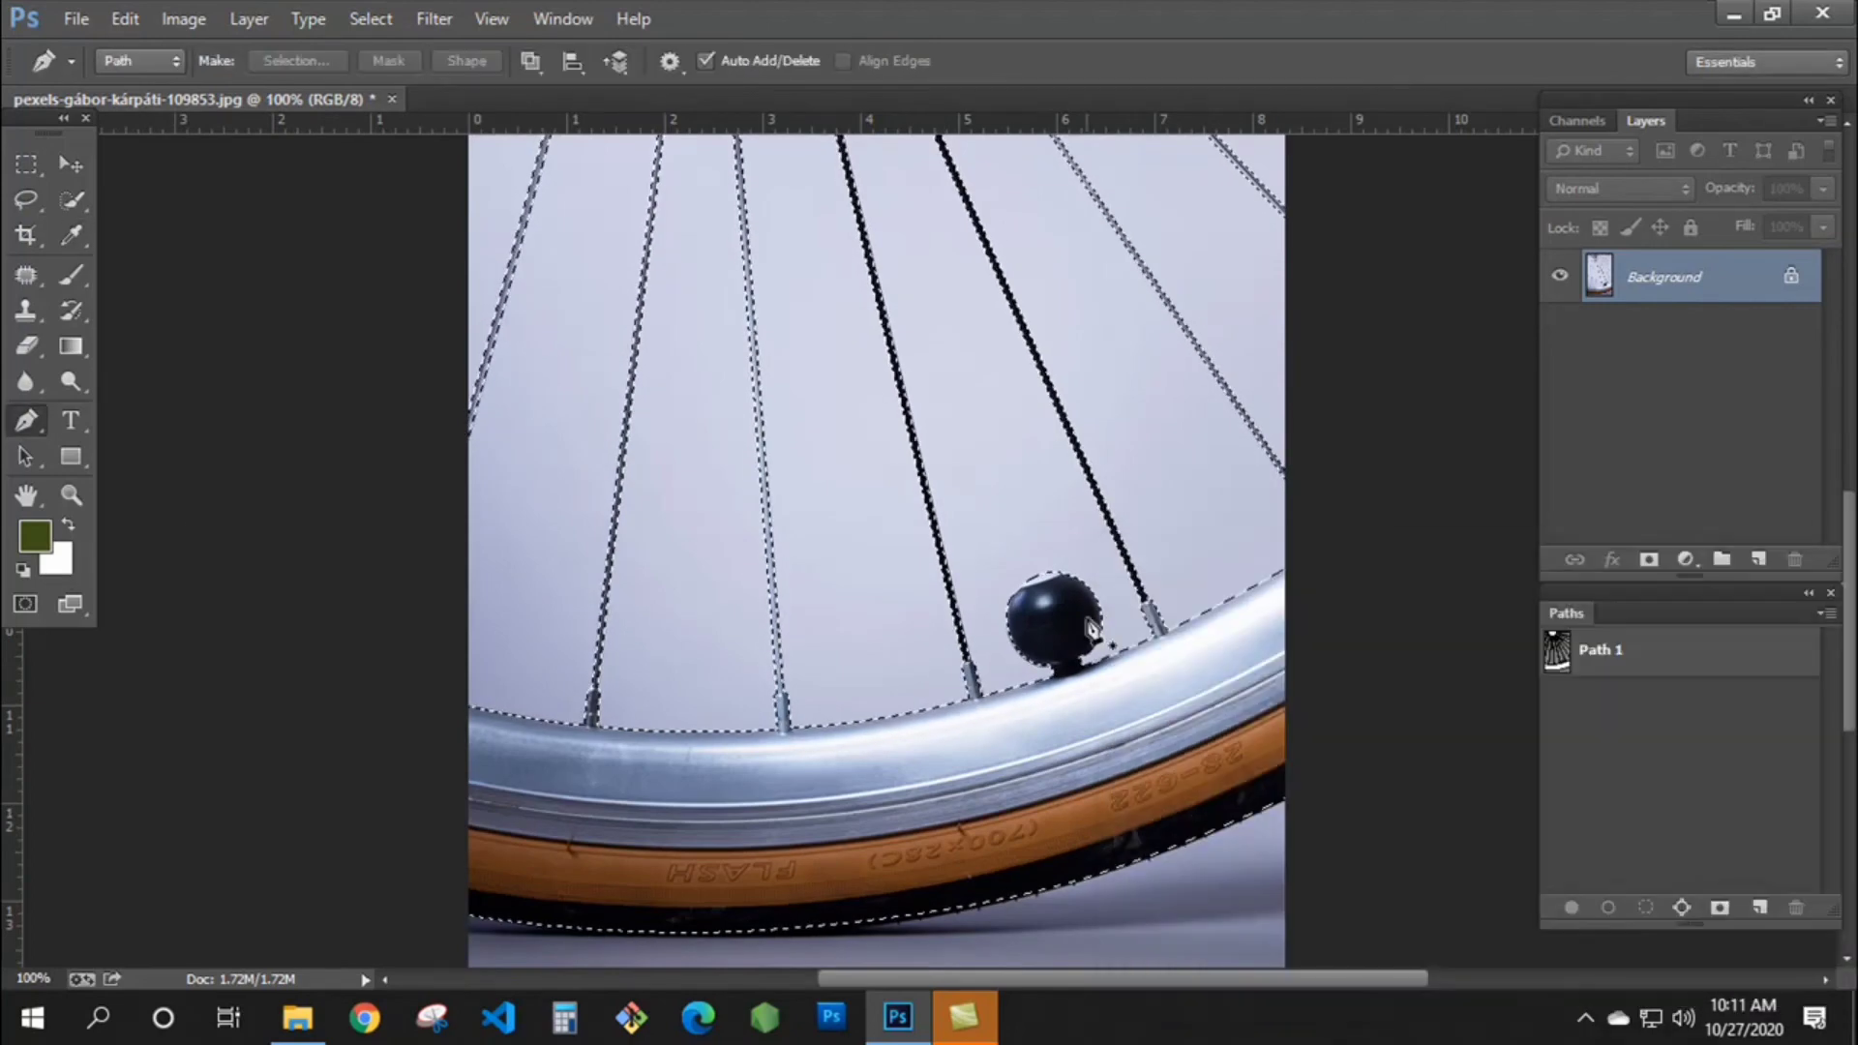
- Try filling the selected wheel with the white background color, and undo the fill
{"action": "key", "text": "ctrl+Delete"}
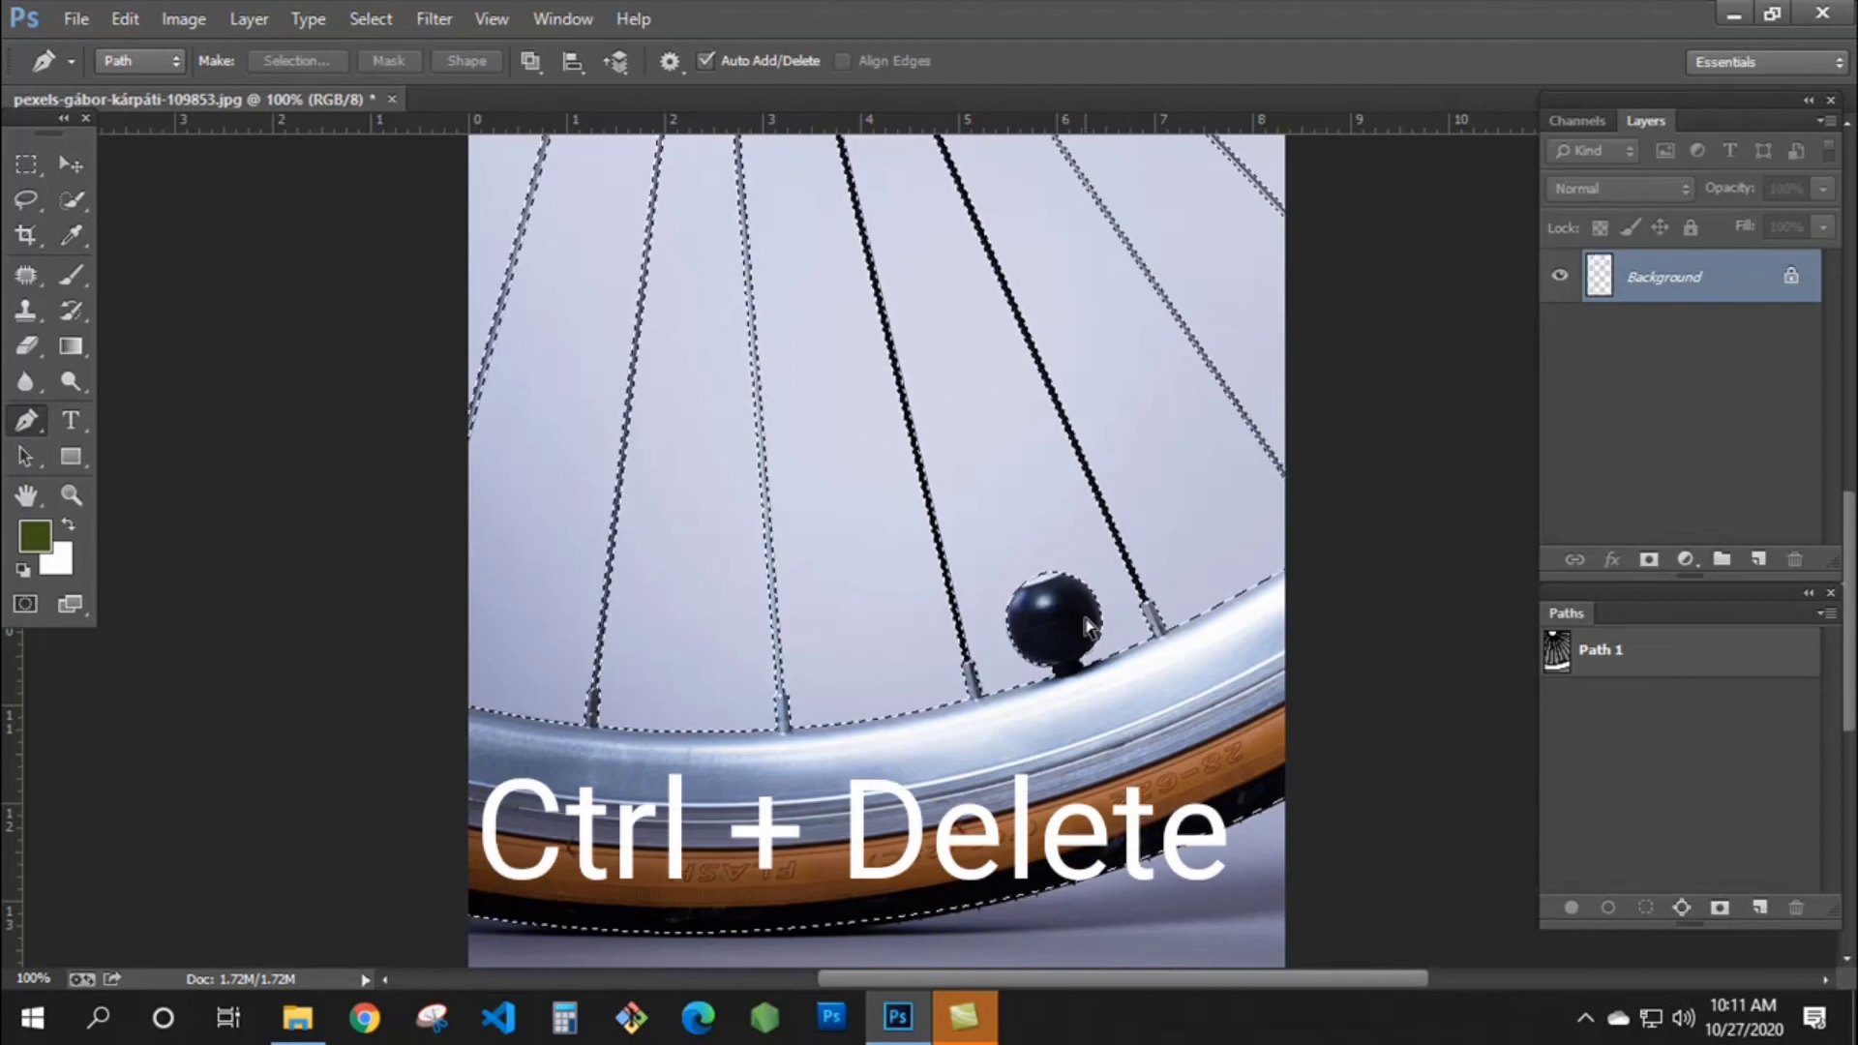
{"action": "left_click_drag", "start_coordinate": [1084, 571], "coordinate": [1078, 481]}
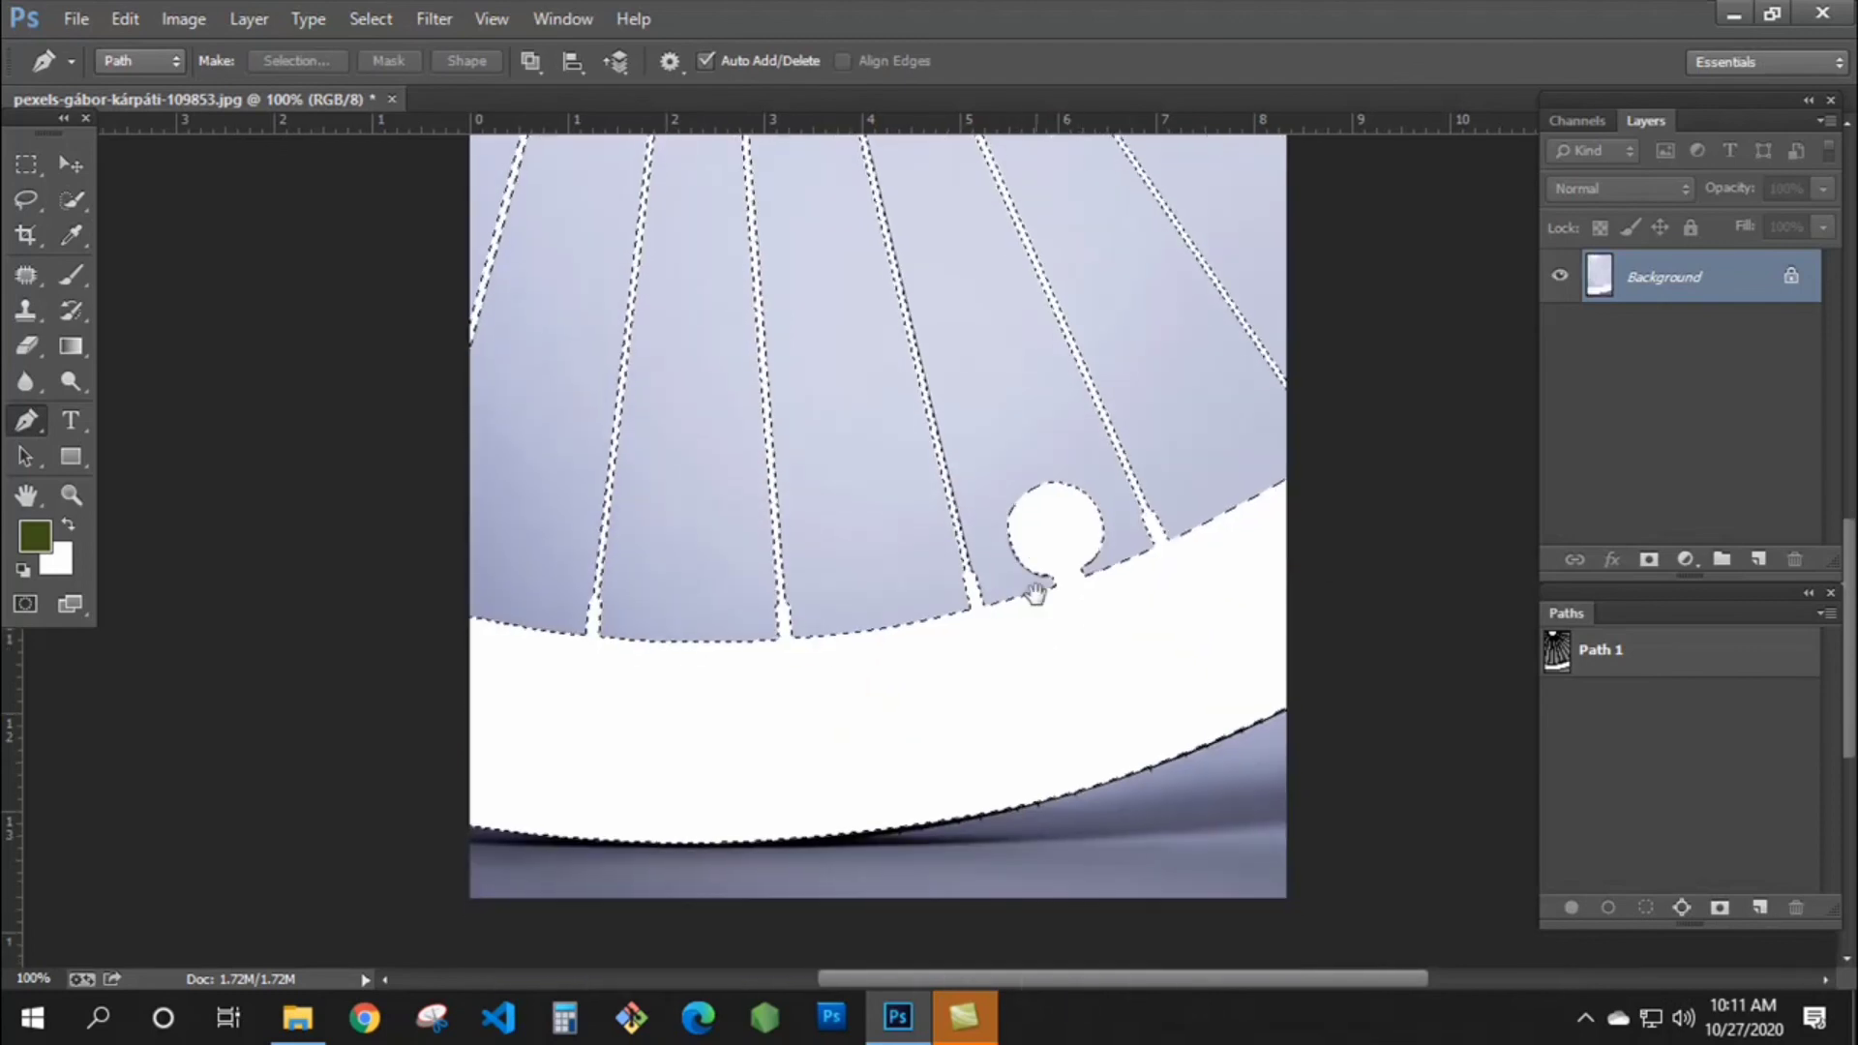
{"action": "left_click", "coordinate": [1032, 599], "text": "ctrl"}
{"action": "left_click_drag", "start_coordinate": [1020, 661], "coordinate": [1015, 582]}
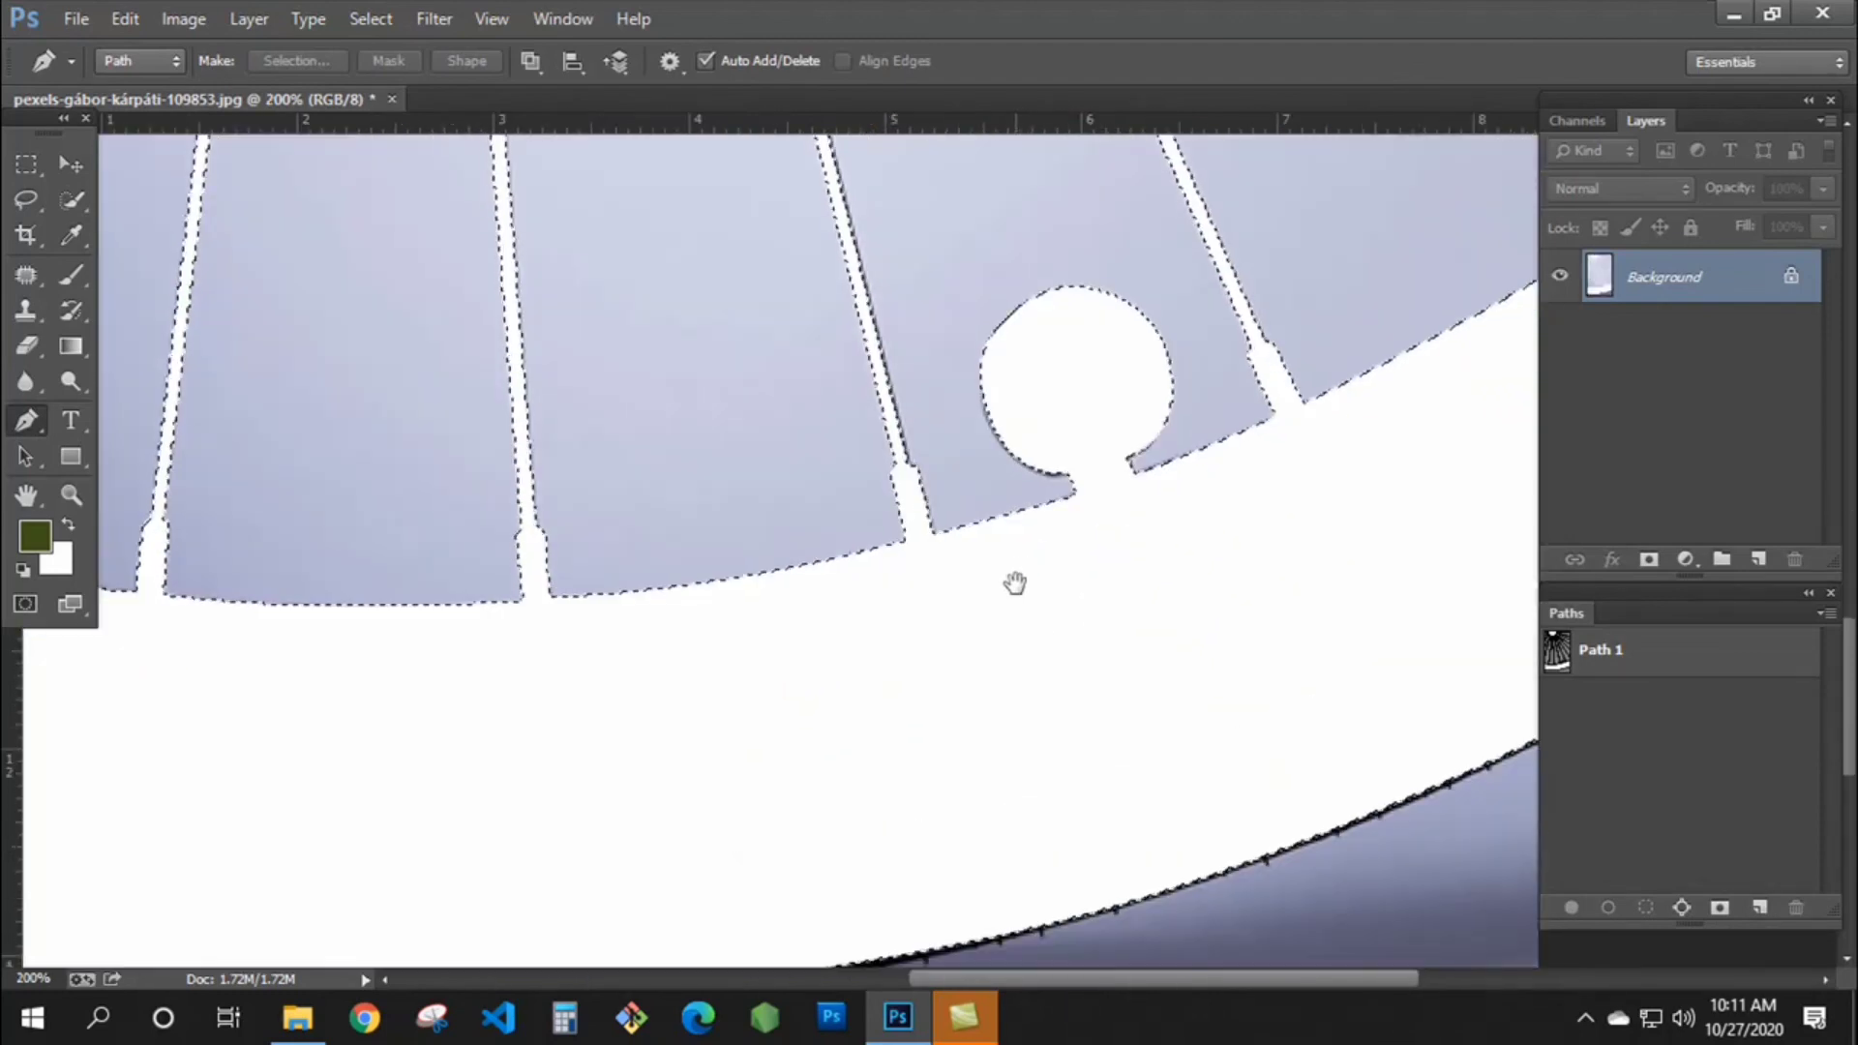
{"action": "scroll", "coordinate": [1014, 584], "scroll_direction": "down", "scroll_amount": 1}
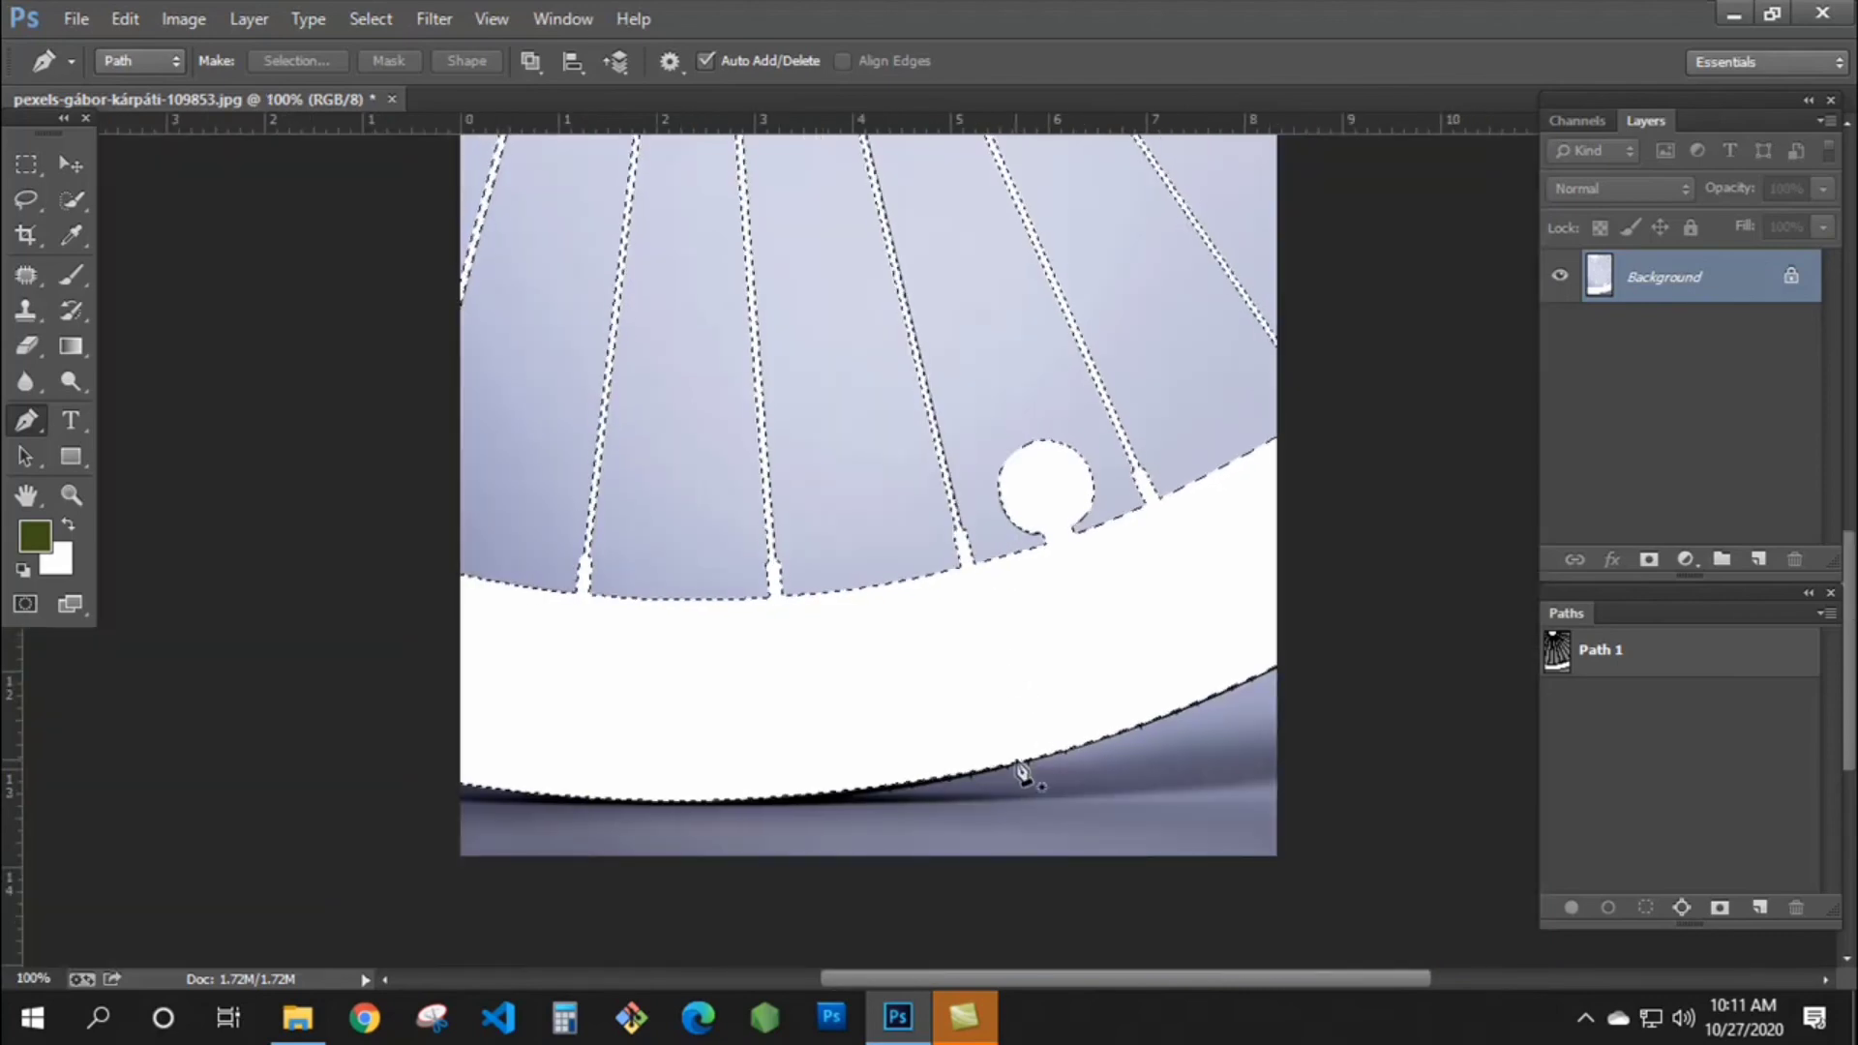
{"action": "key", "text": "ctrl+d"}
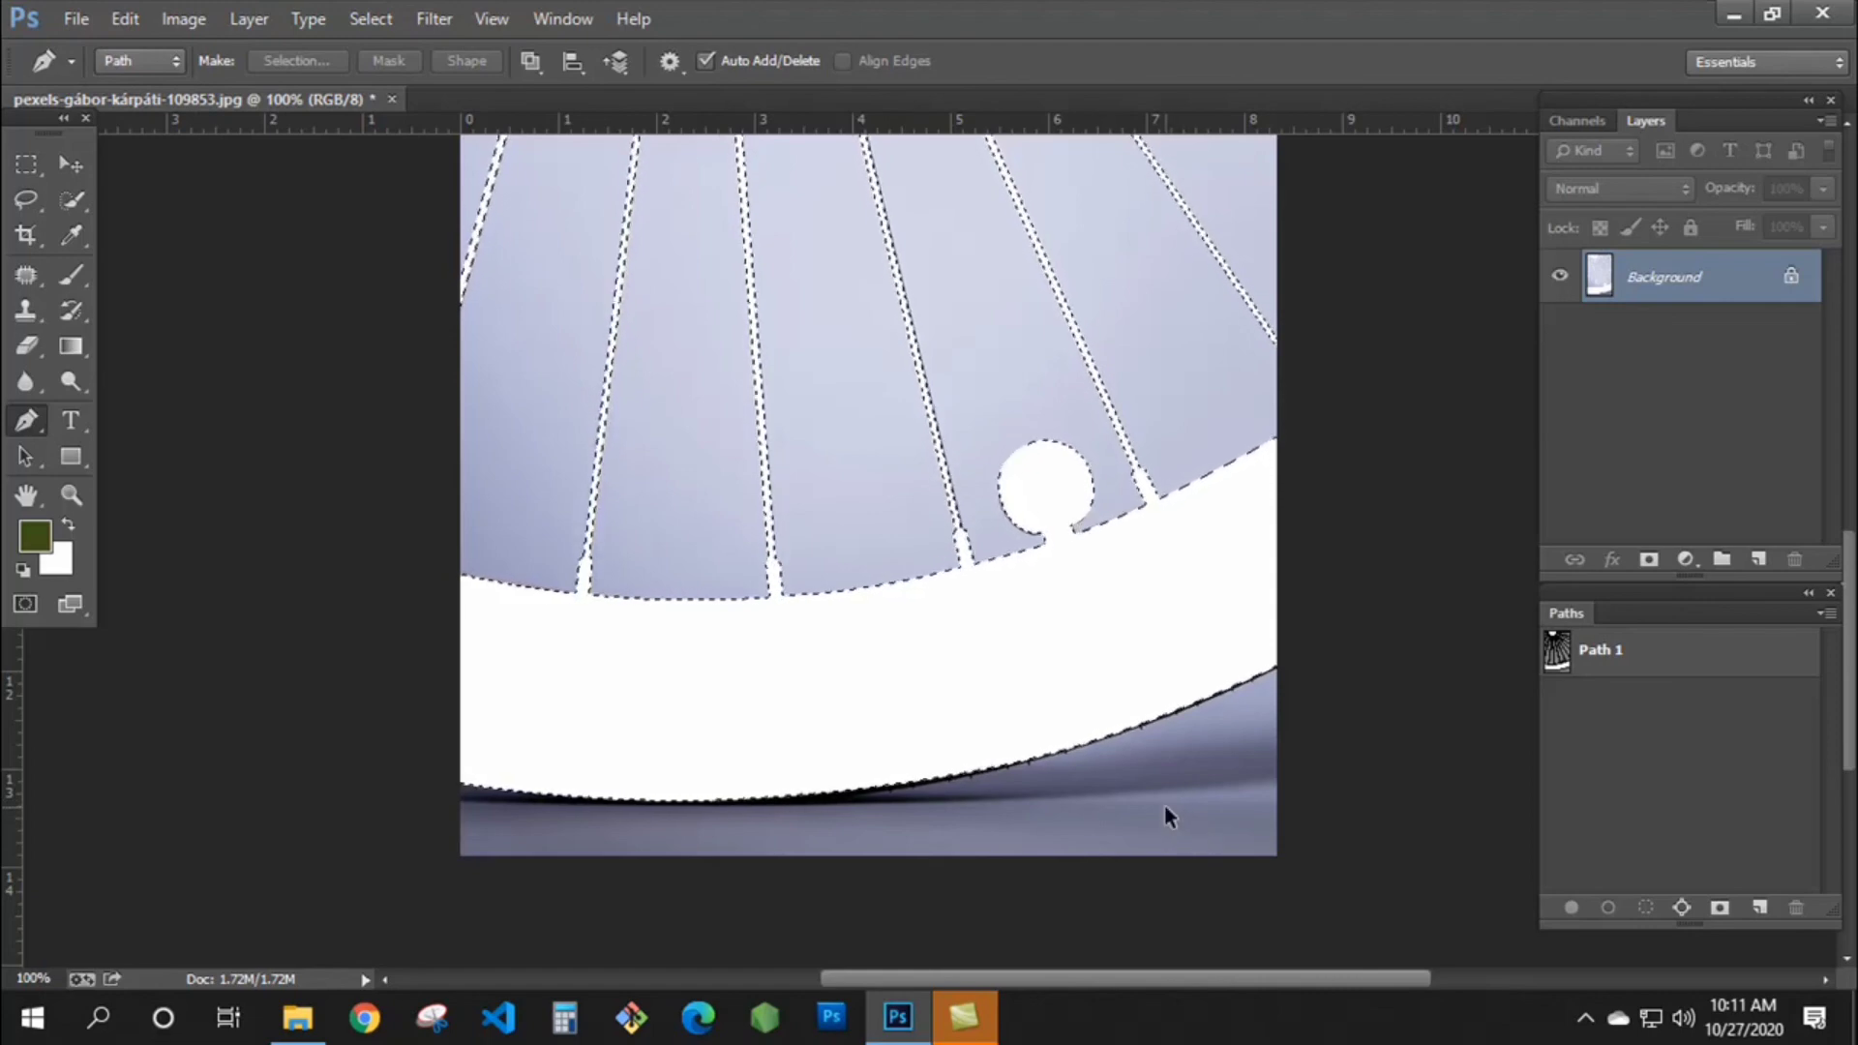
{"action": "key", "text": "ctrl+alt+z"}
- Invert the selection to select the backdrop around the wheel and between the spokes
{"action": "left_click_drag", "start_coordinate": [1000, 792], "coordinate": [962, 535]}
{"action": "left_click_drag", "start_coordinate": [1098, 726], "coordinate": [1052, 652]}
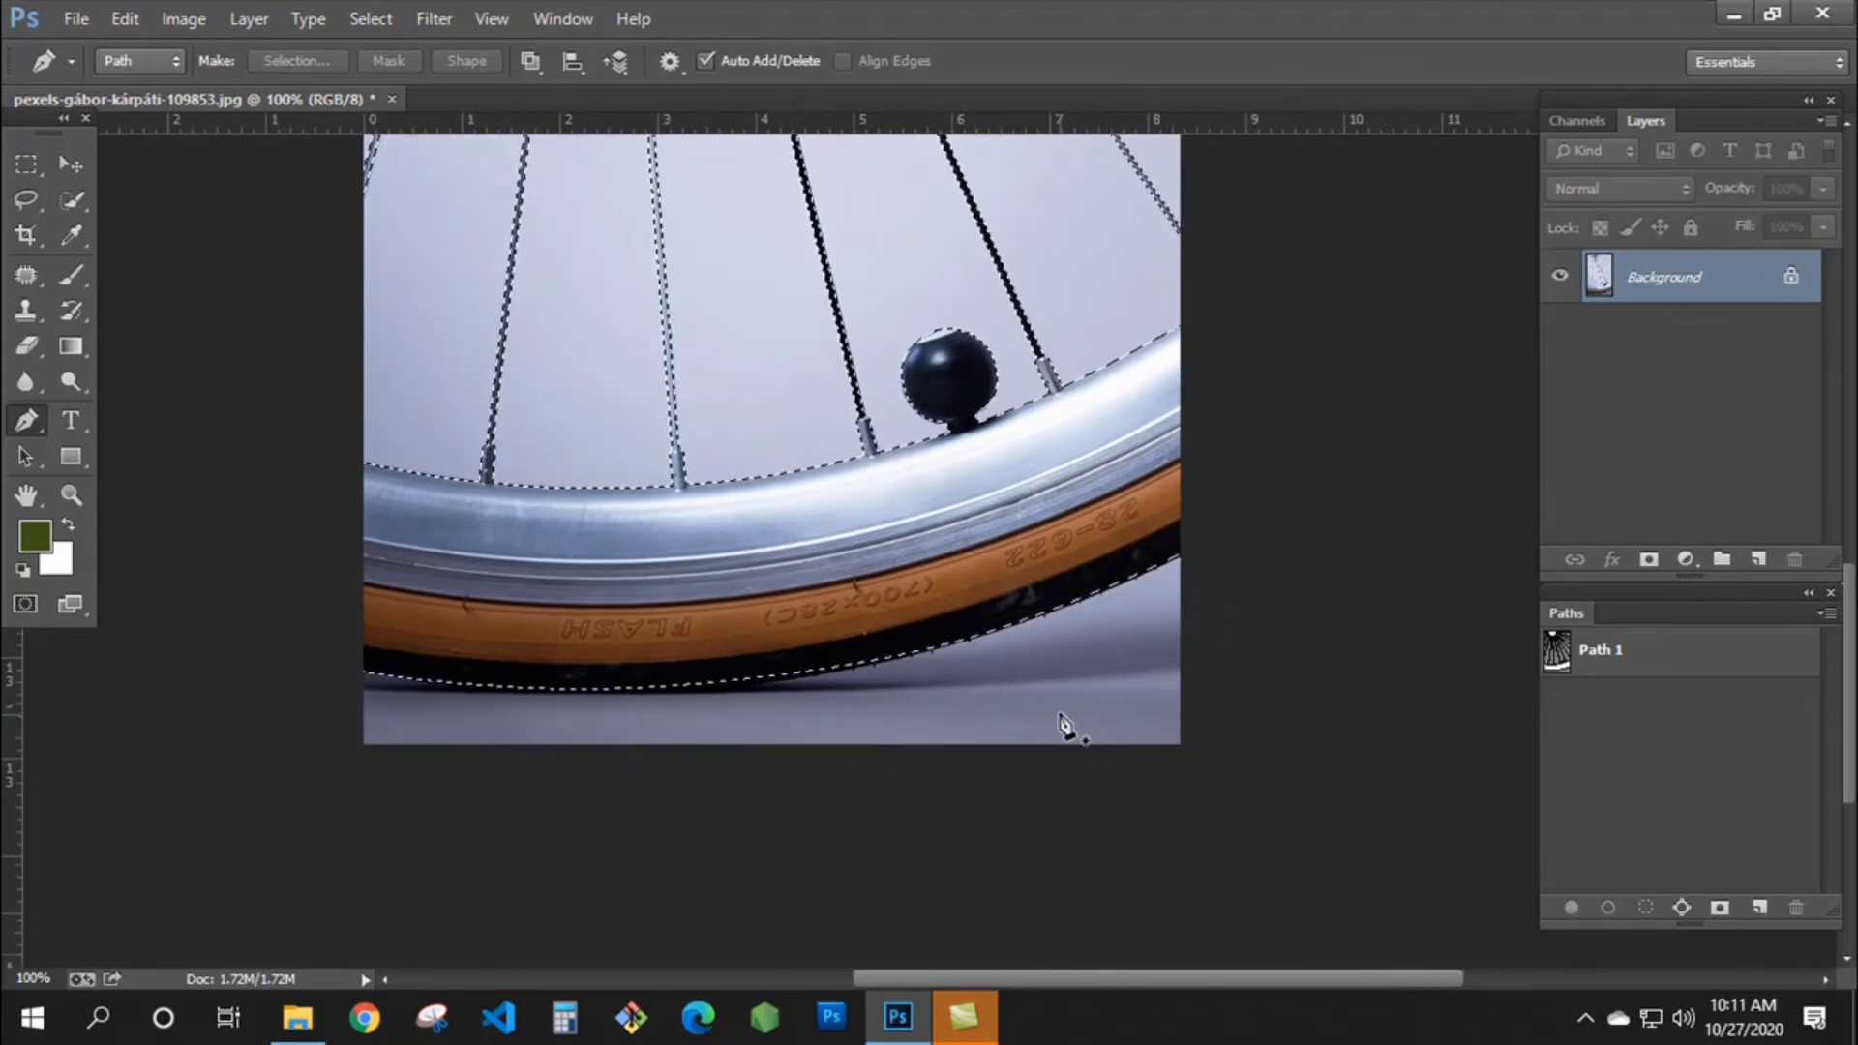
{"action": "left_click_drag", "start_coordinate": [1058, 642], "coordinate": [1140, 746]}
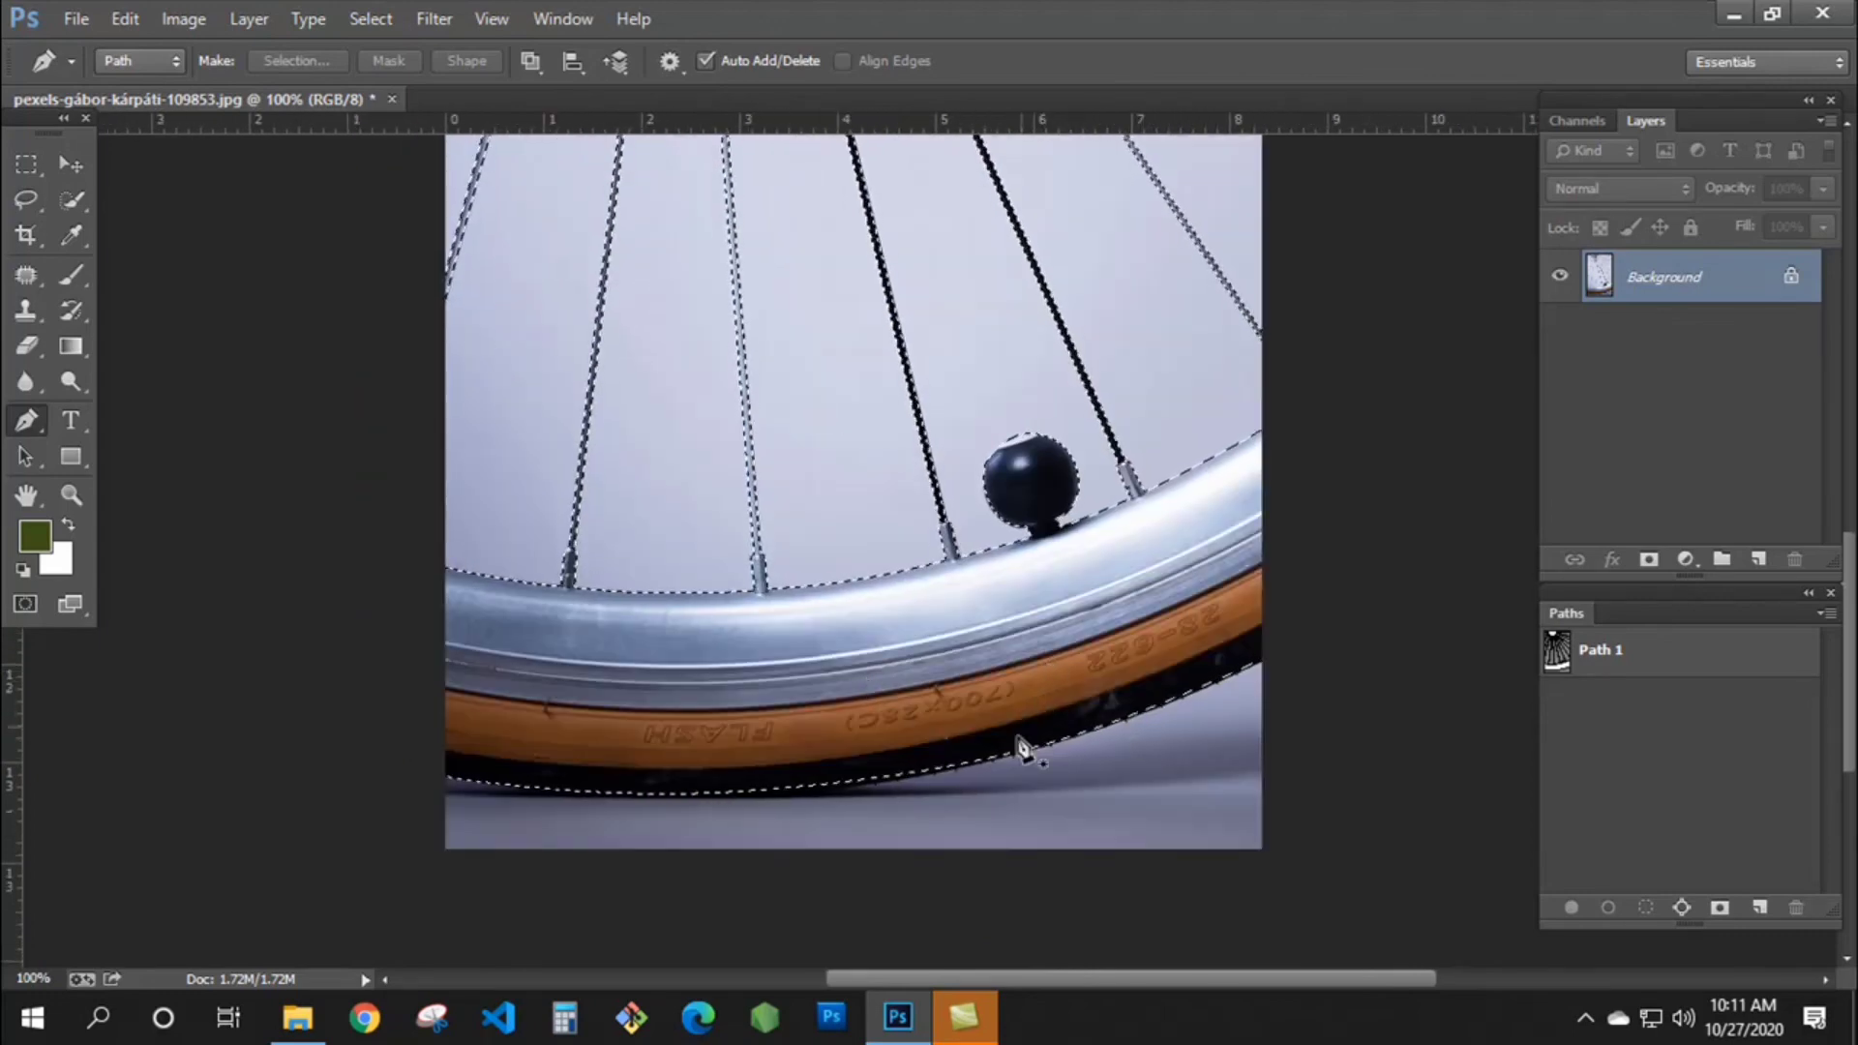
{"action": "key", "text": "ctrl+shift+i"}
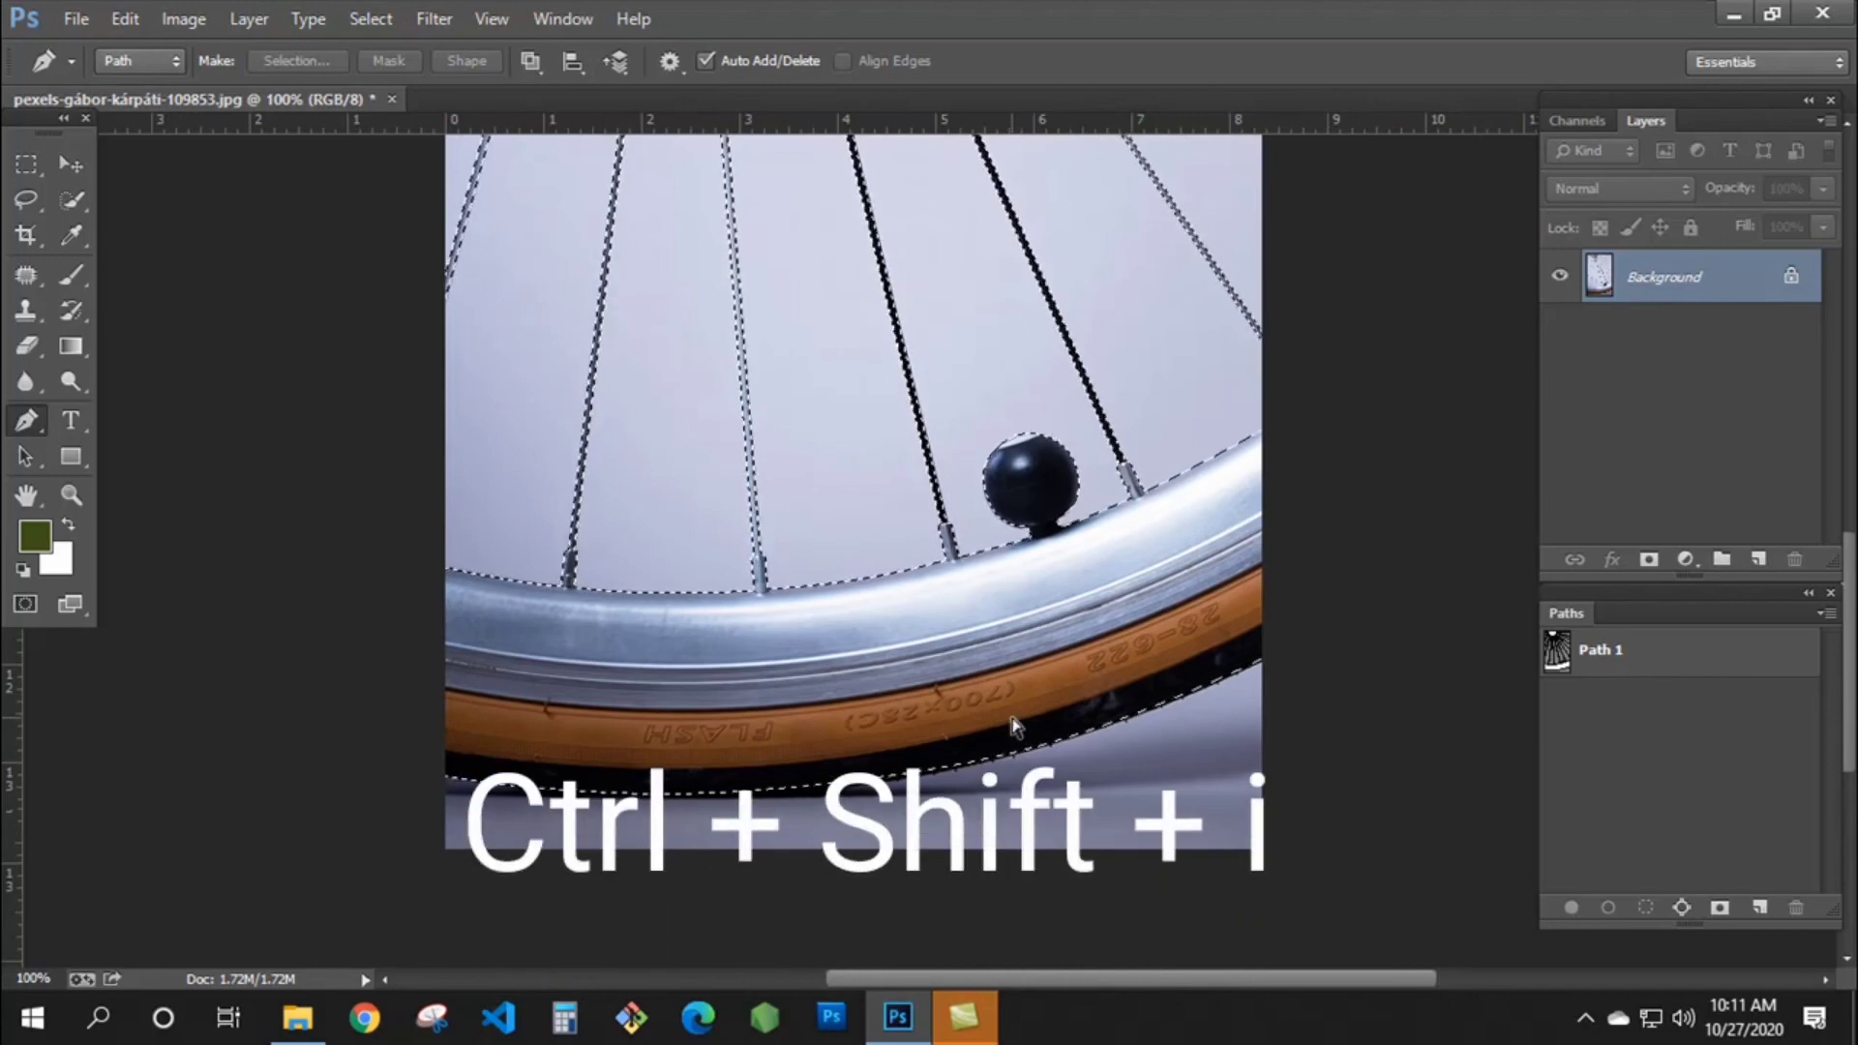
- Fill the selected backdrop with the white background color and deselect it
{"action": "left_click_drag", "start_coordinate": [1071, 706], "coordinate": [1062, 599]}
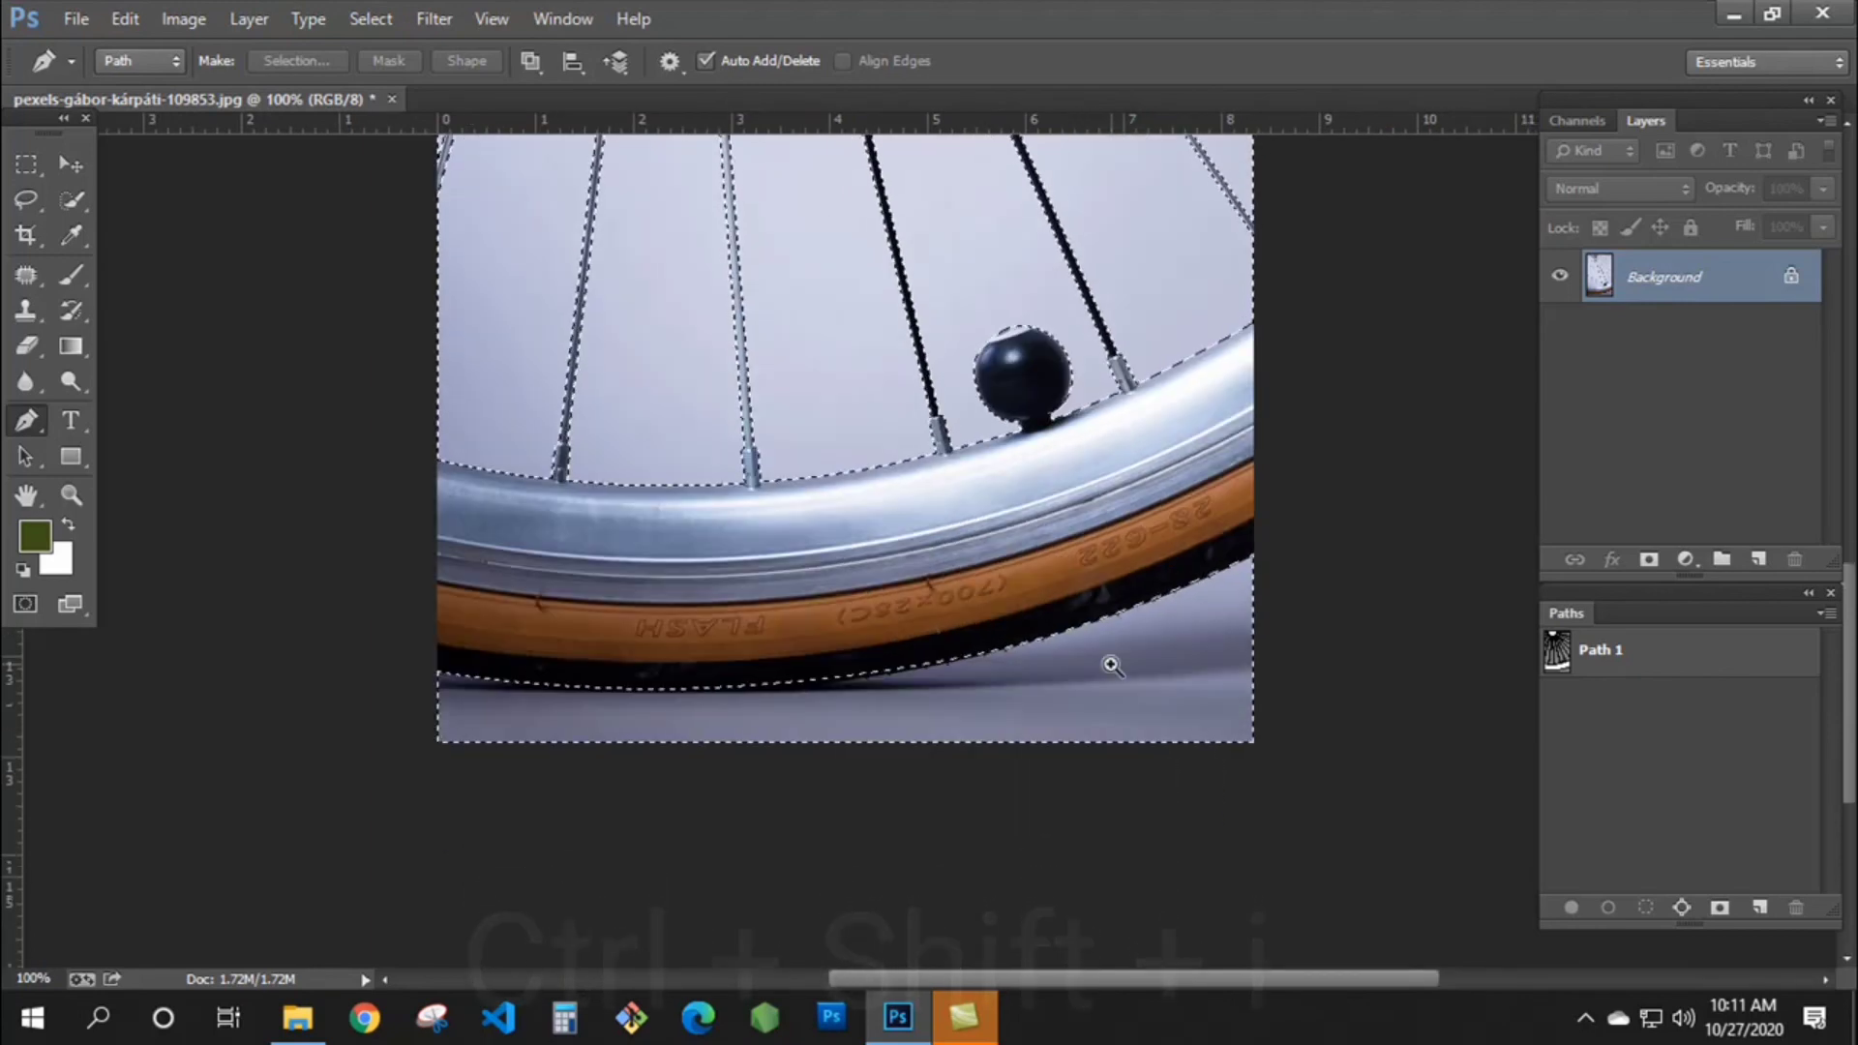
{"action": "left_click", "coordinate": [1111, 665], "text": "ctrl"}
{"action": "left_click_drag", "start_coordinate": [1140, 651], "coordinate": [1151, 760]}
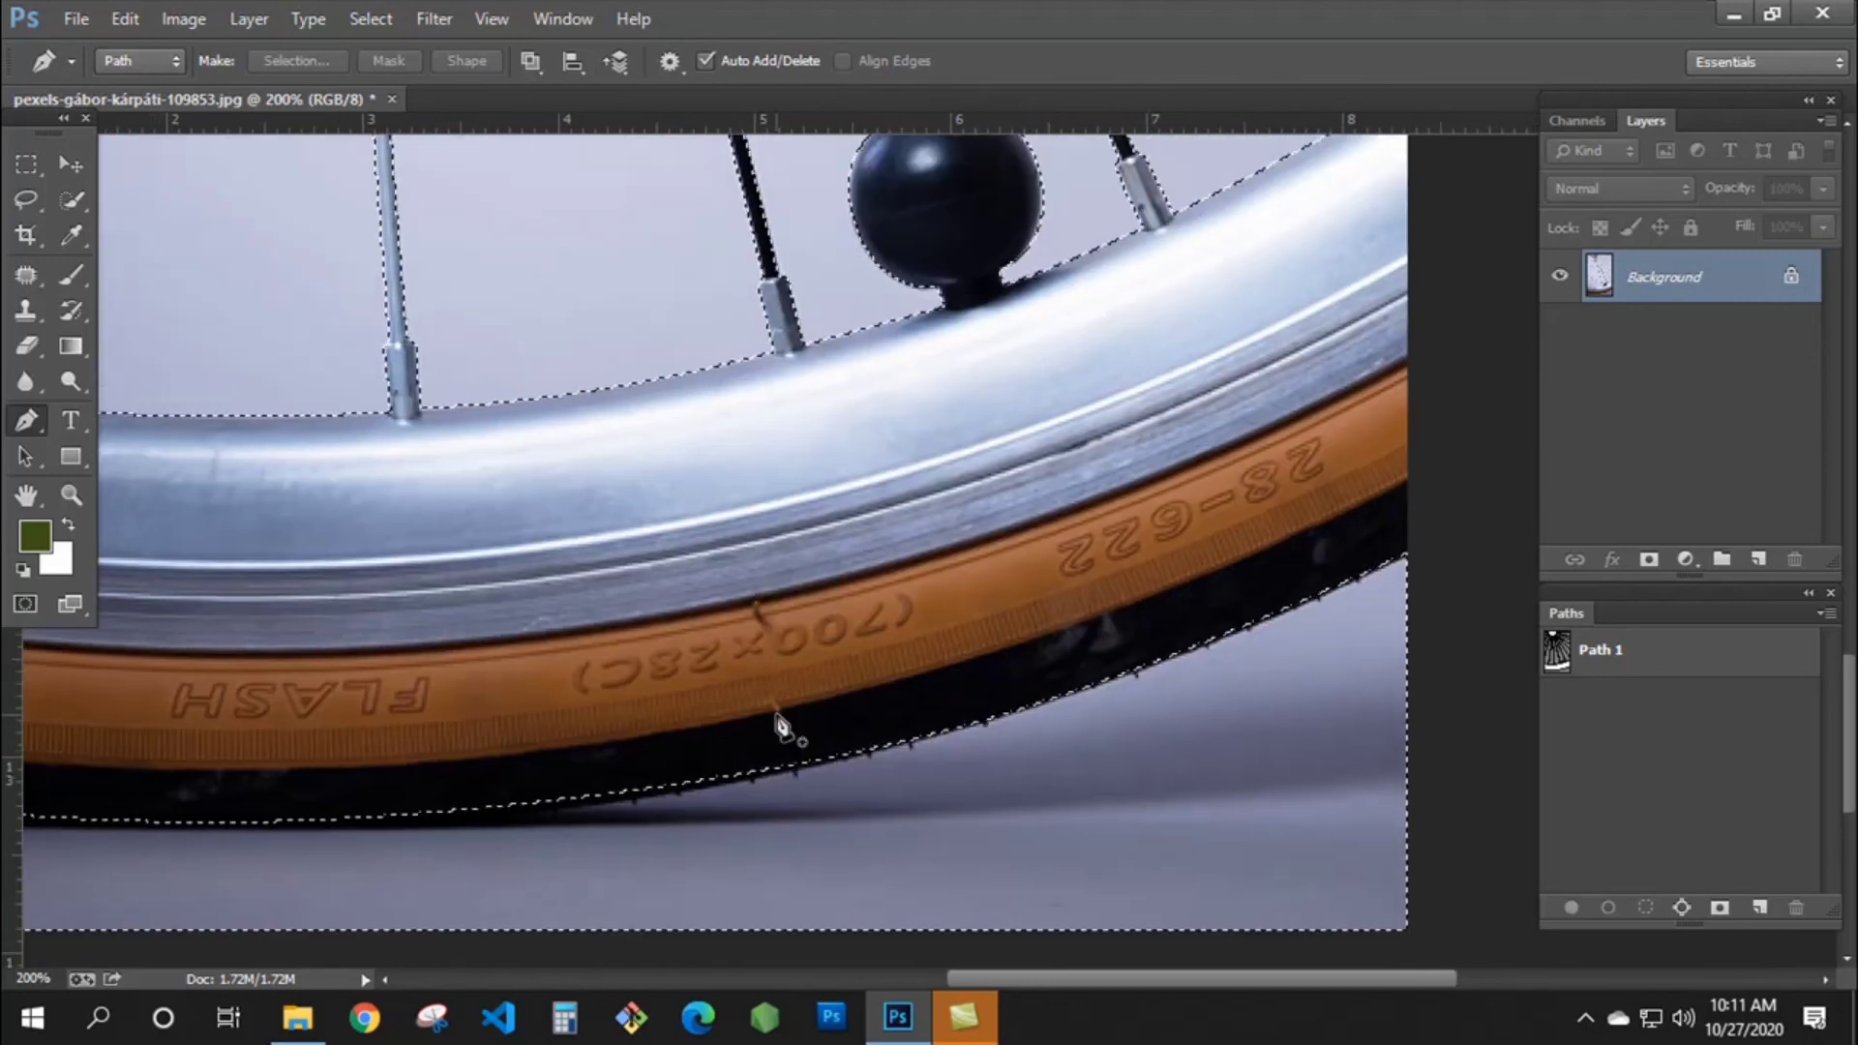
{"action": "key", "text": "ctrl+d"}
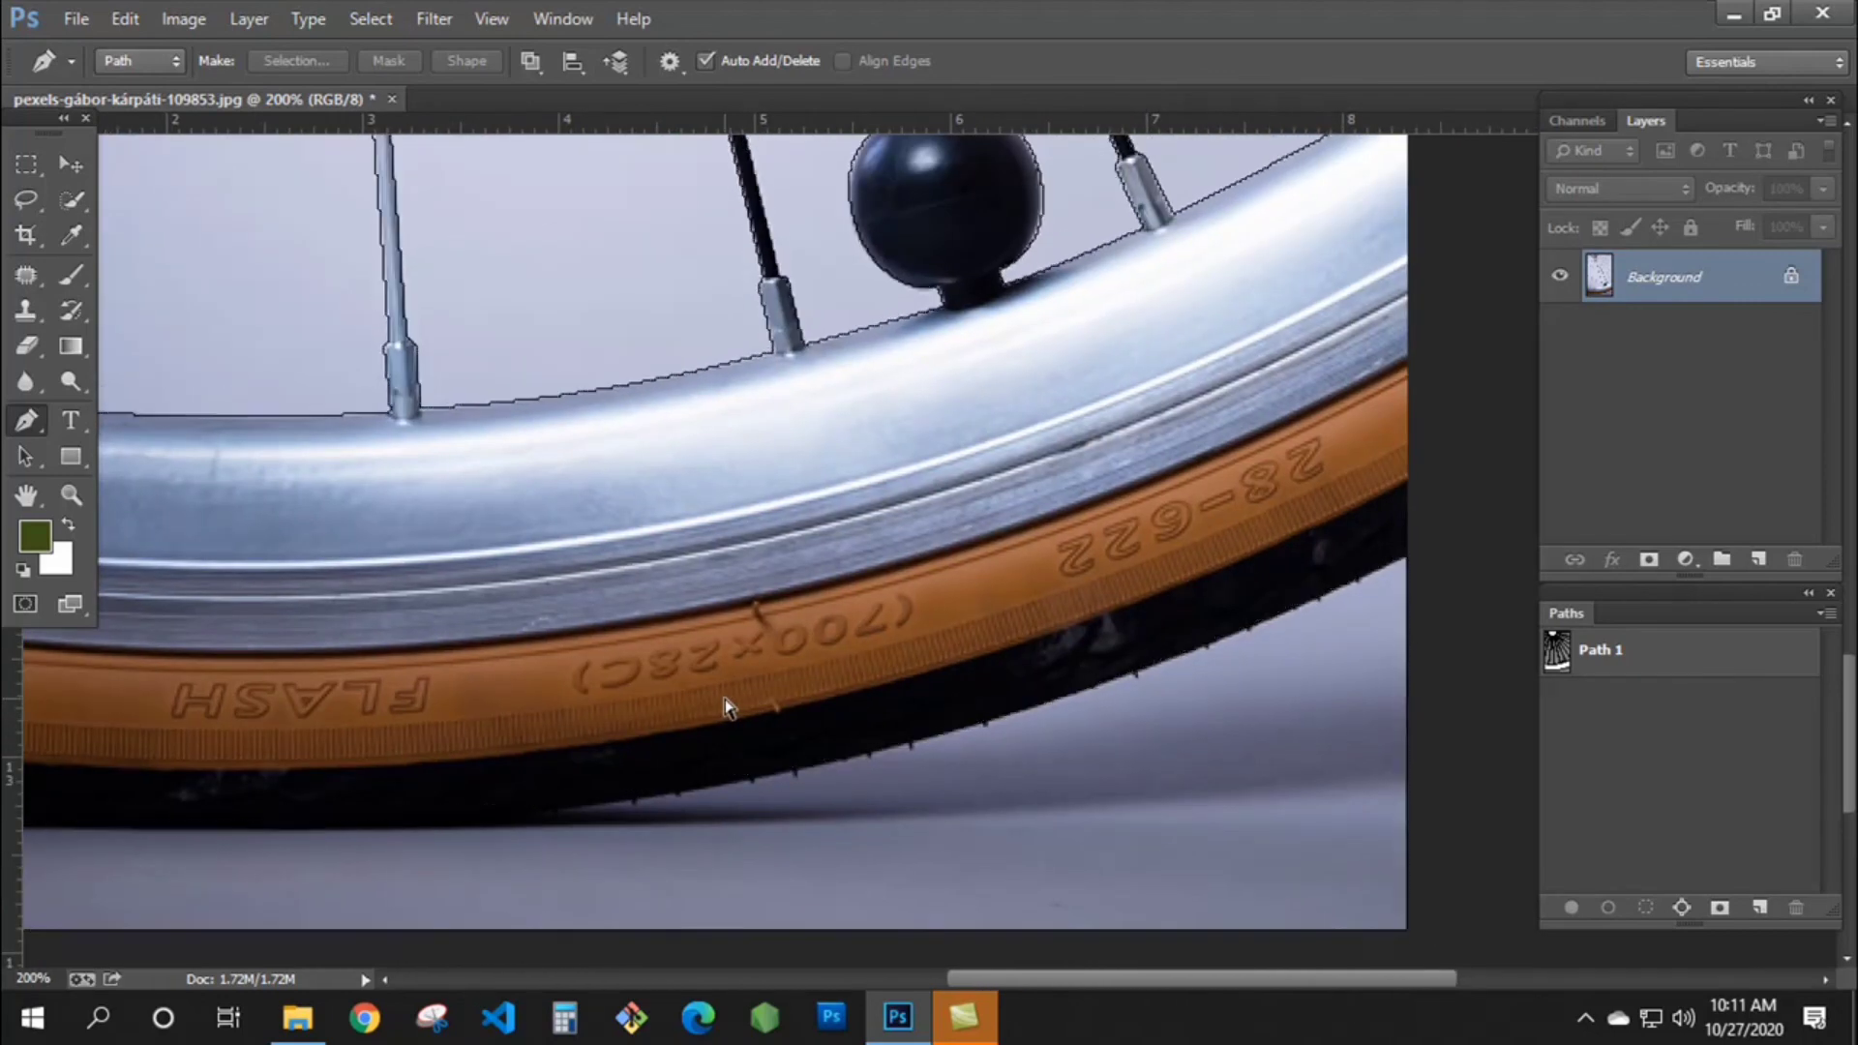
{"action": "key", "text": "ctrl+Return"}
{"action": "key", "text": "BackSpace"}
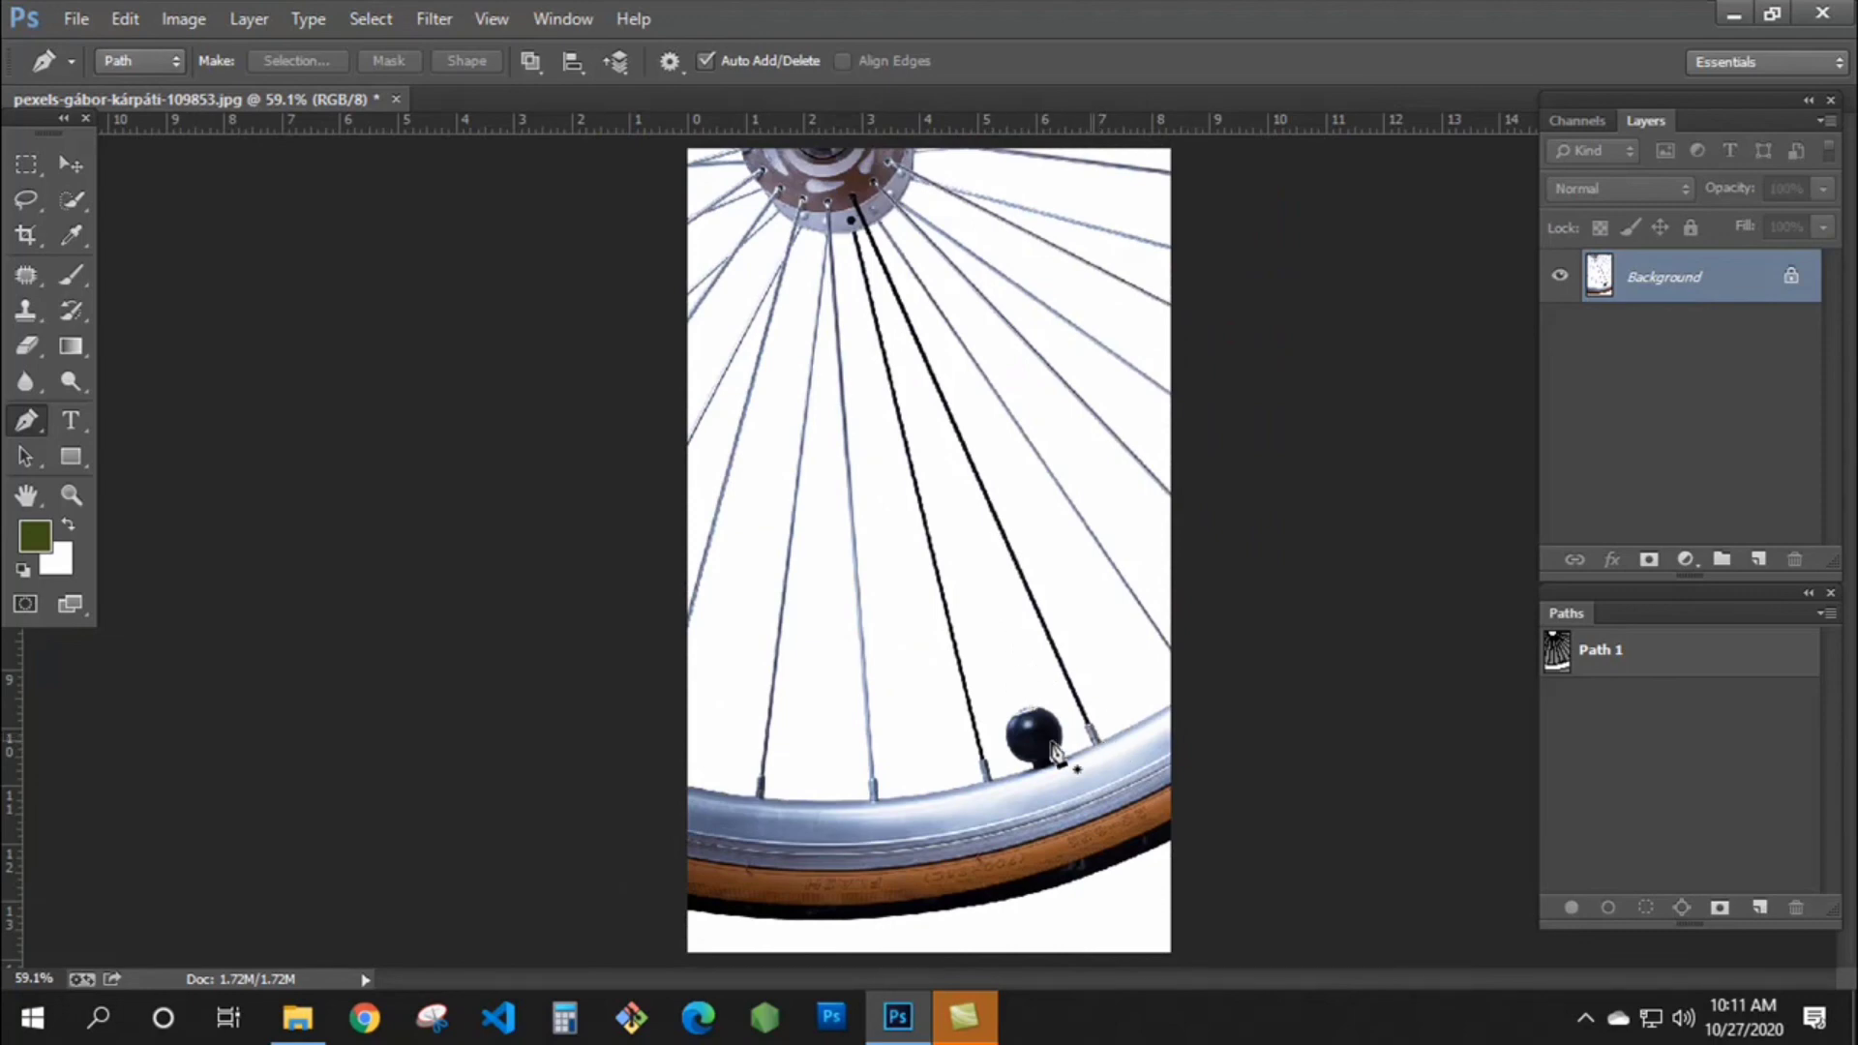
{"action": "left_click", "coordinate": [966, 747]}
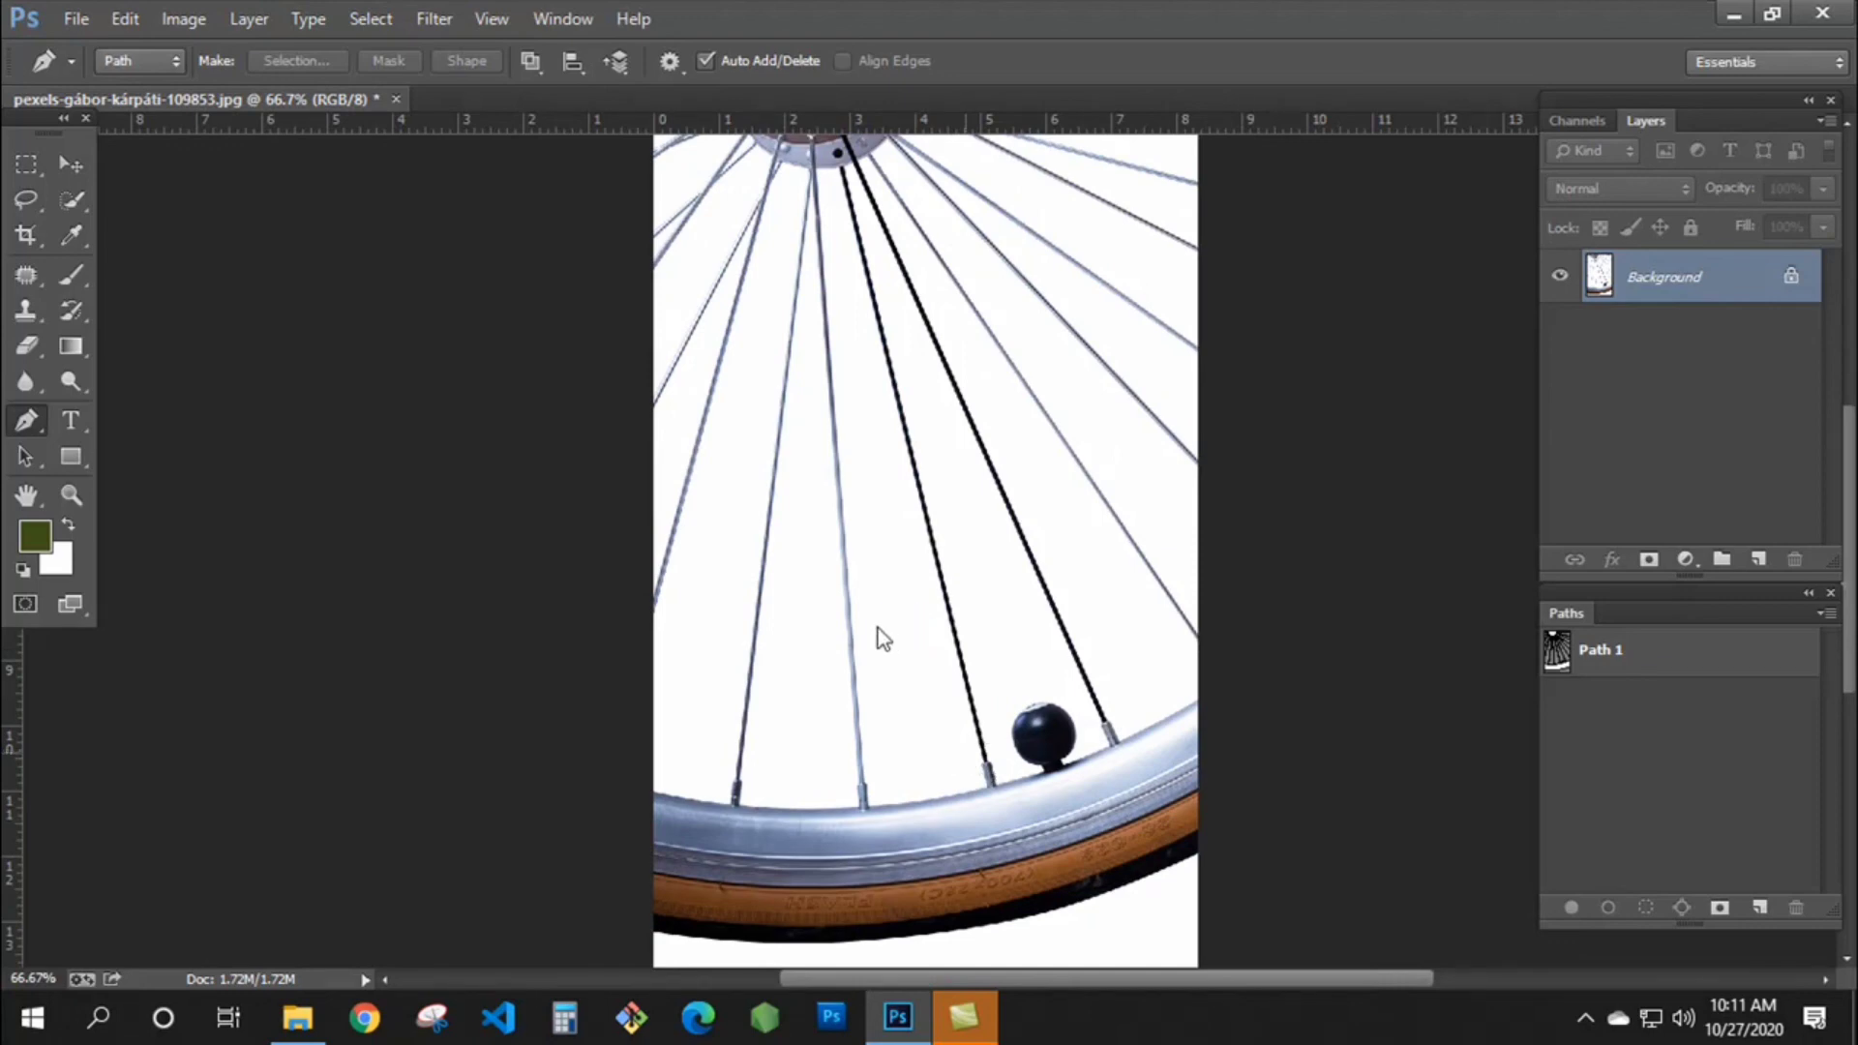
- Save the image as a JPEG over the existing file with quality 12 (Maximum), Progressive format and 3 scans
{"action": "key", "text": "ctrl+shift+s"}
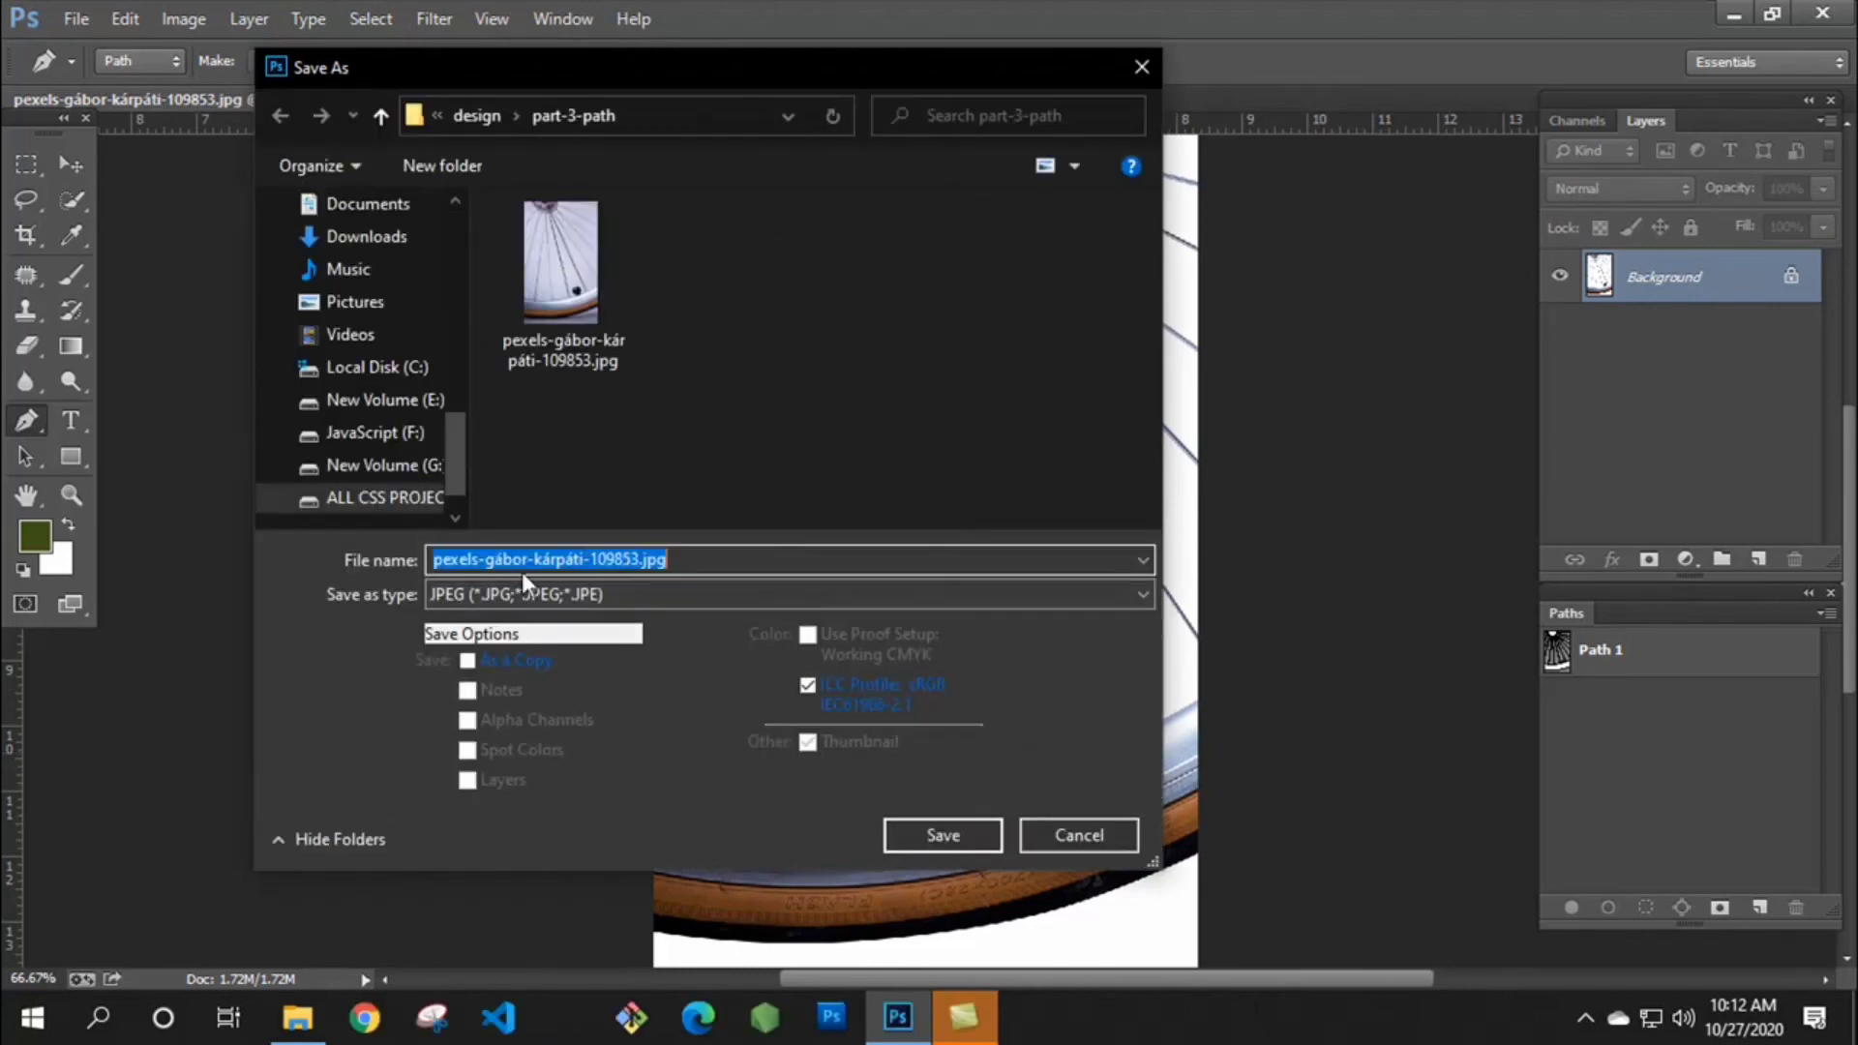
{"action": "left_click", "coordinate": [935, 825]}
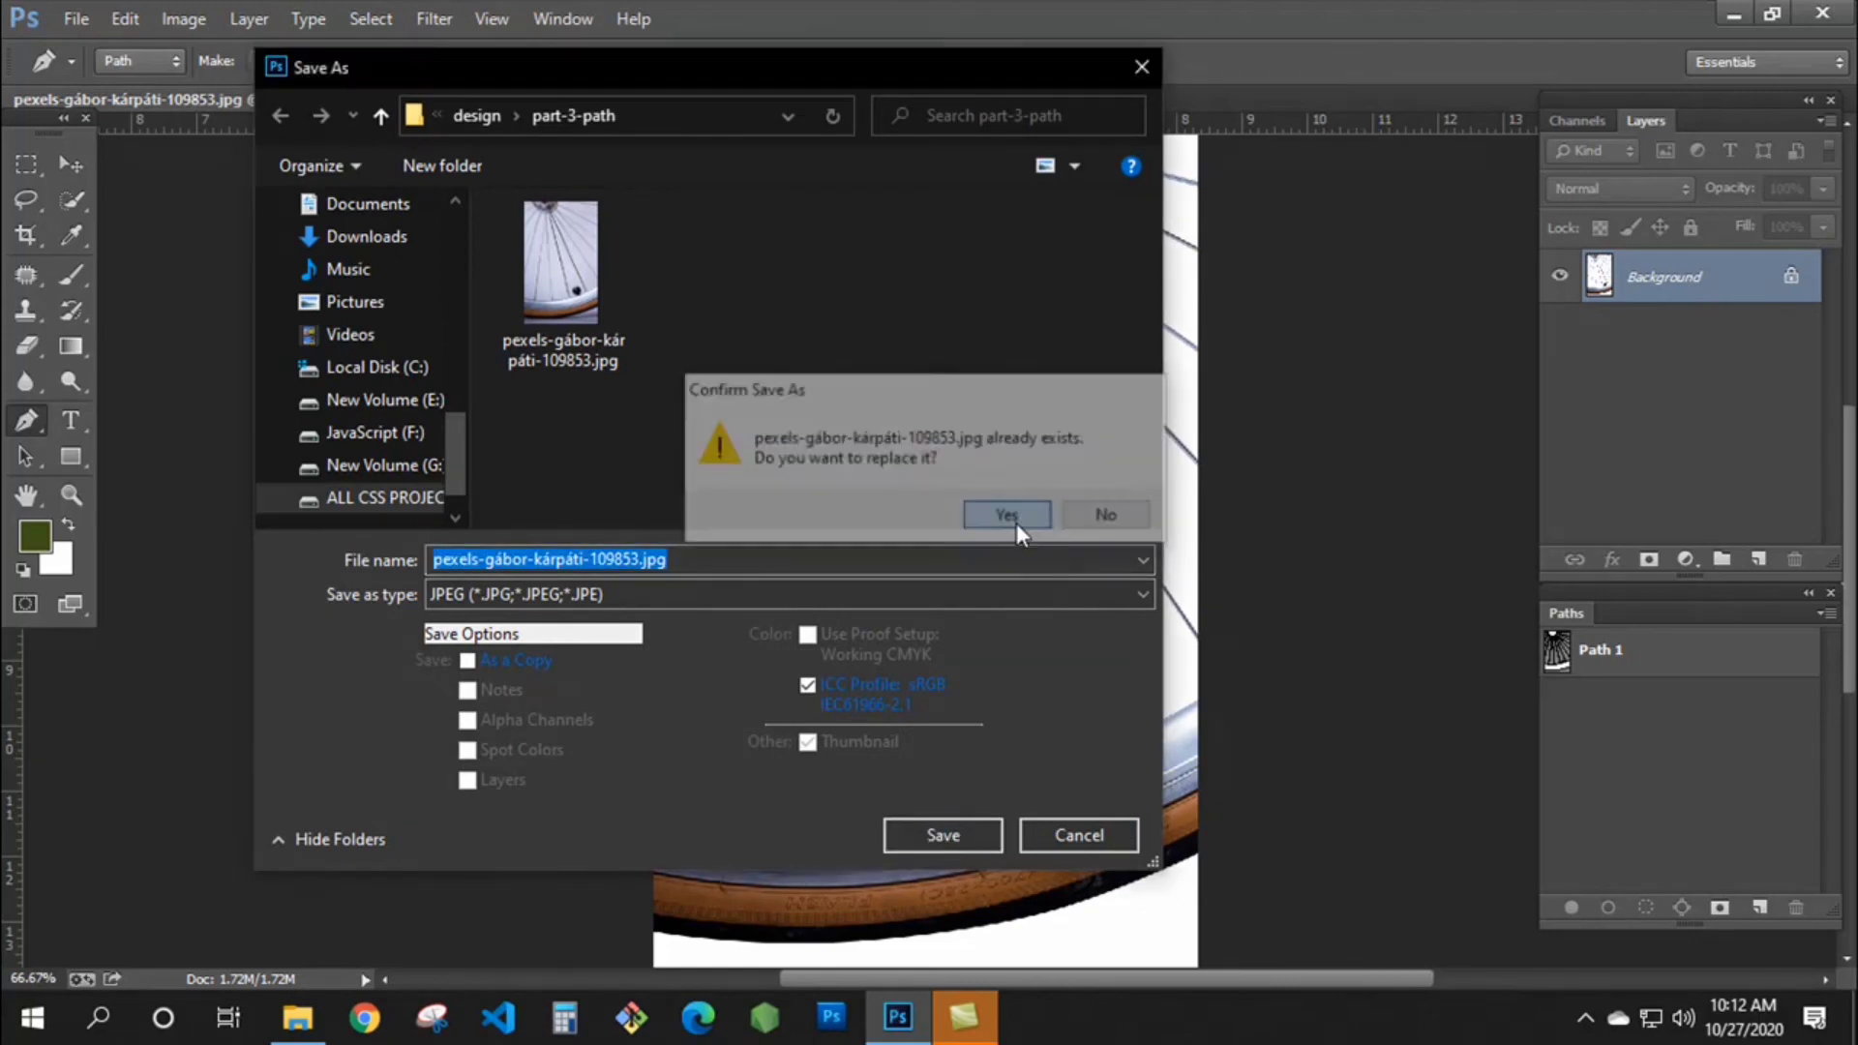
{"action": "left_click", "coordinate": [1014, 519]}
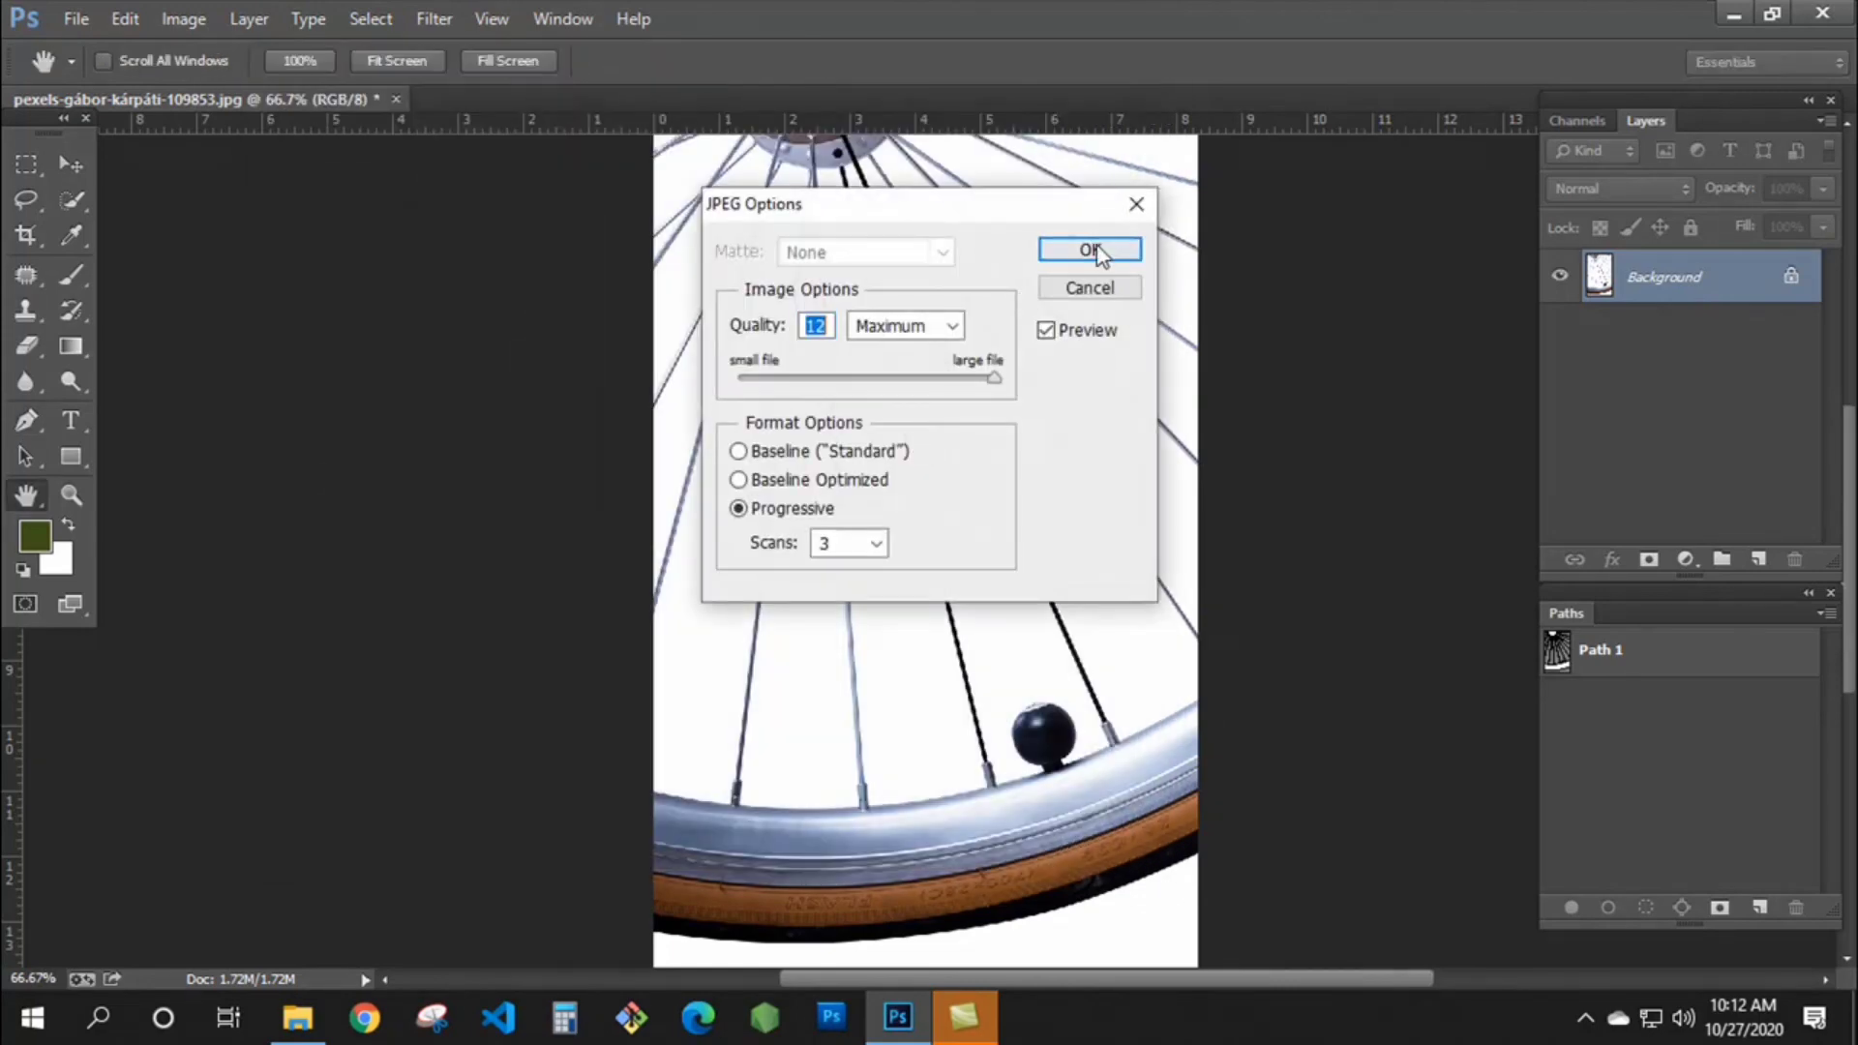
{"action": "left_click", "coordinate": [1091, 249]}
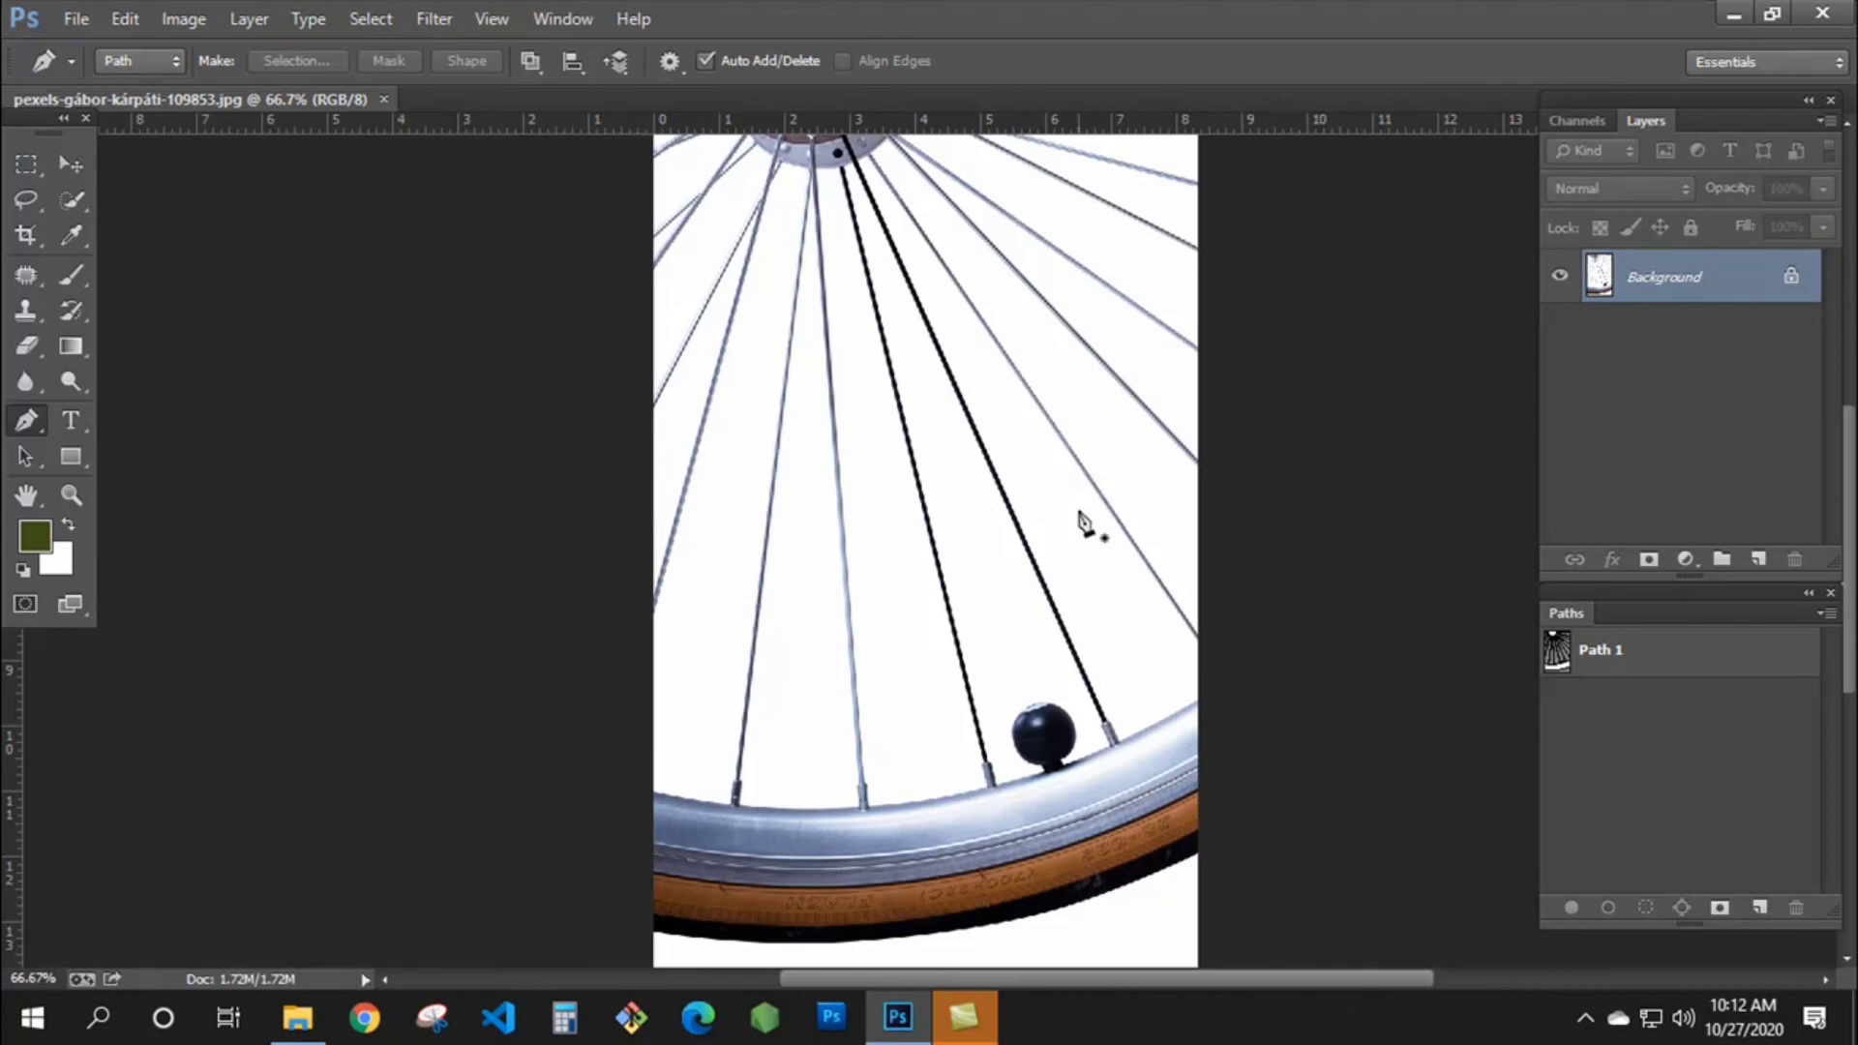